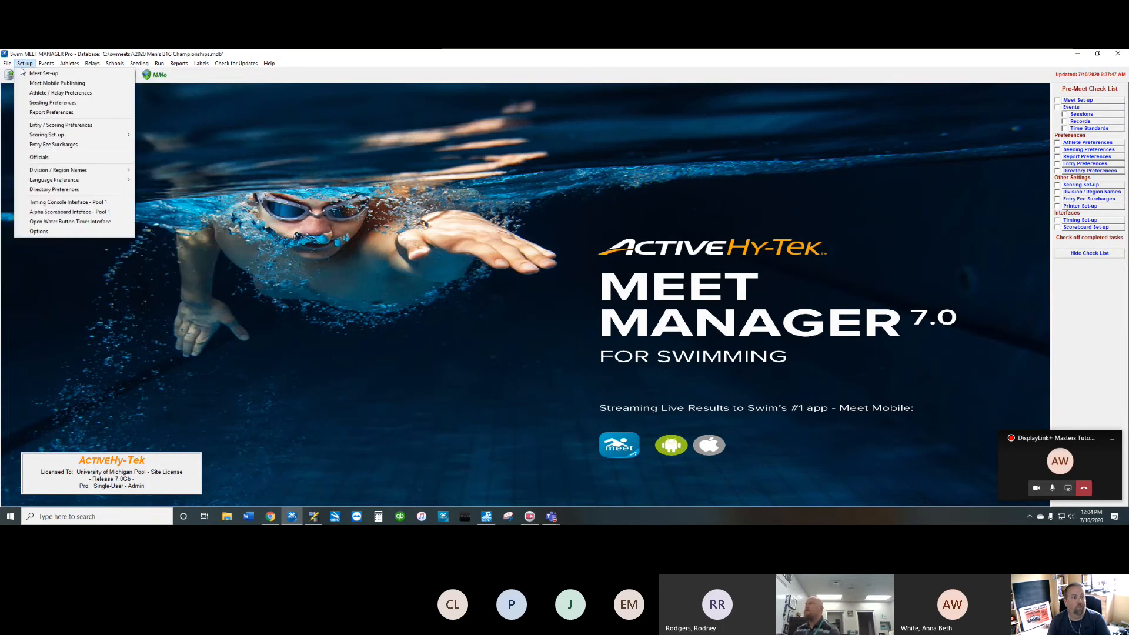
Step: Confirm Scoreboard 1 for Pool 1 as Generic with the Serial Port or USB to Serial connection method
left_click(64, 212)
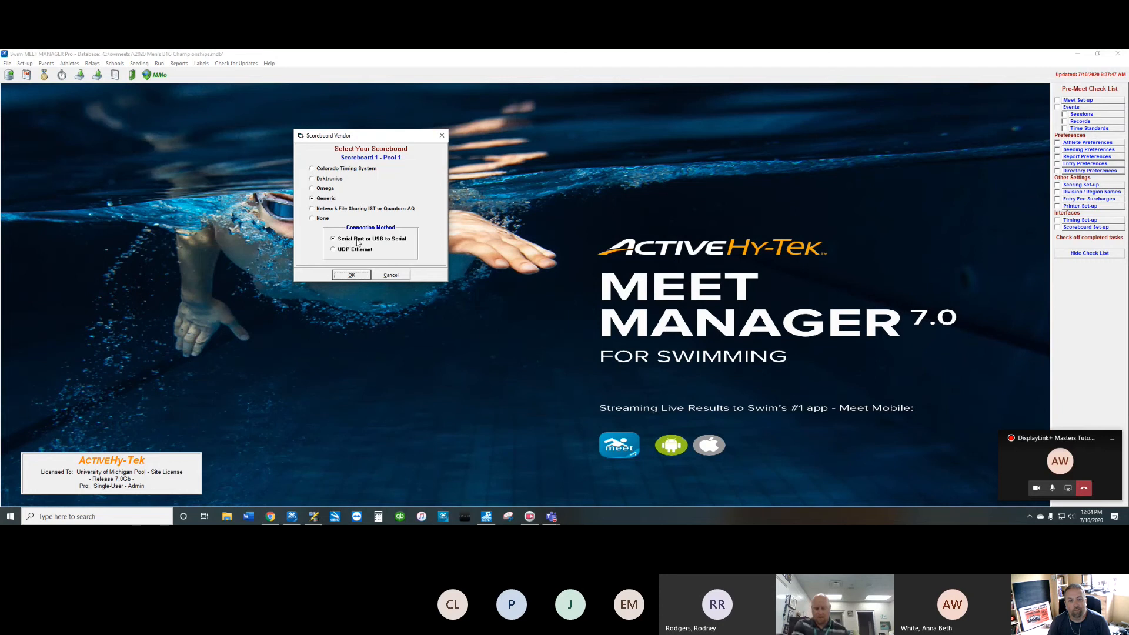
left_click(352, 276)
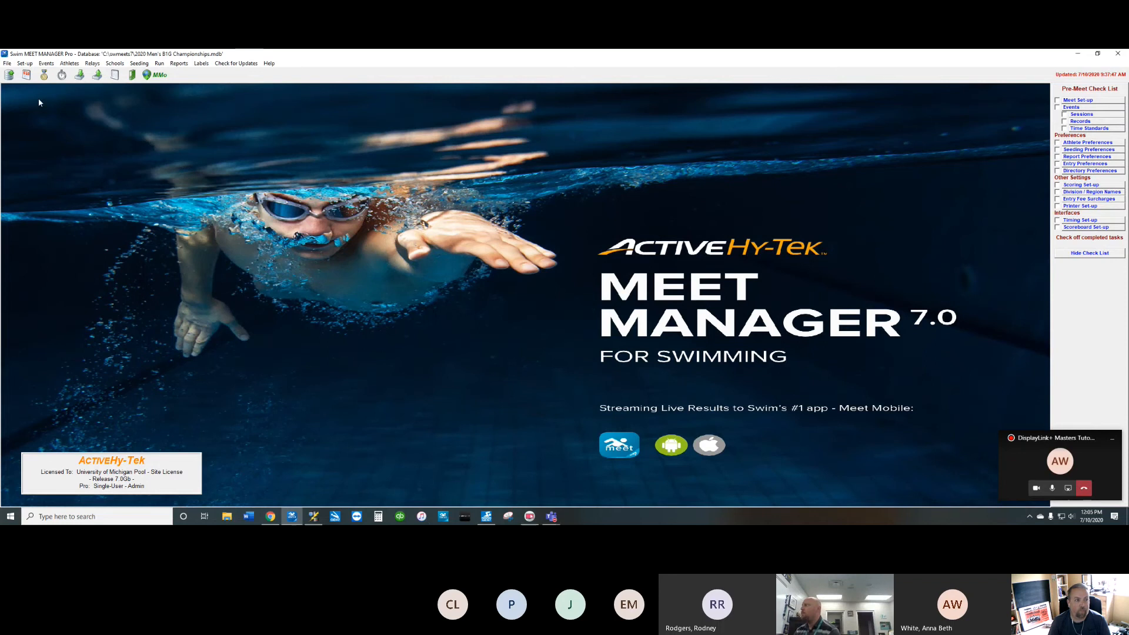
Step: Open the serial port selection for the Pool 1 GENSER scoreboard while running the meet
left_click(159, 63)
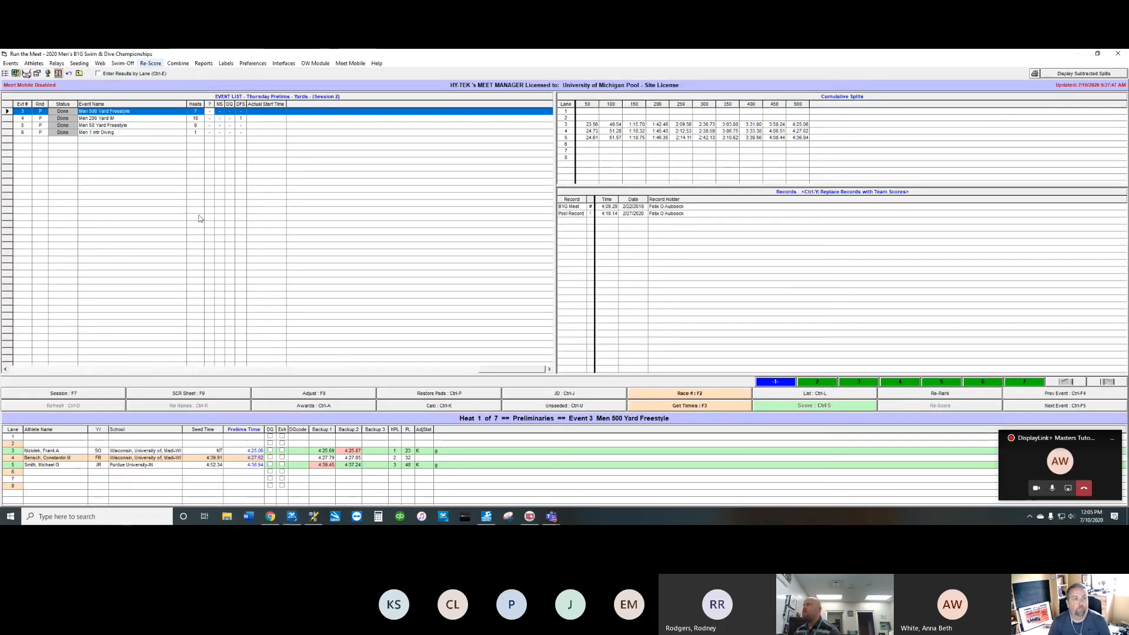
left_click(282, 66)
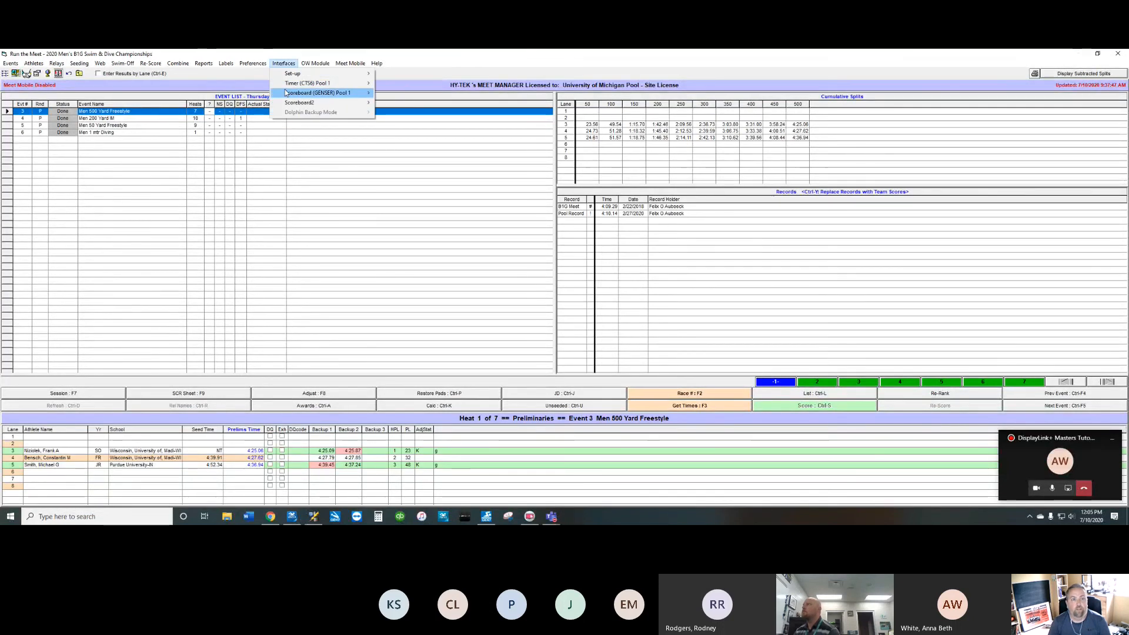
mouse_move(286, 93)
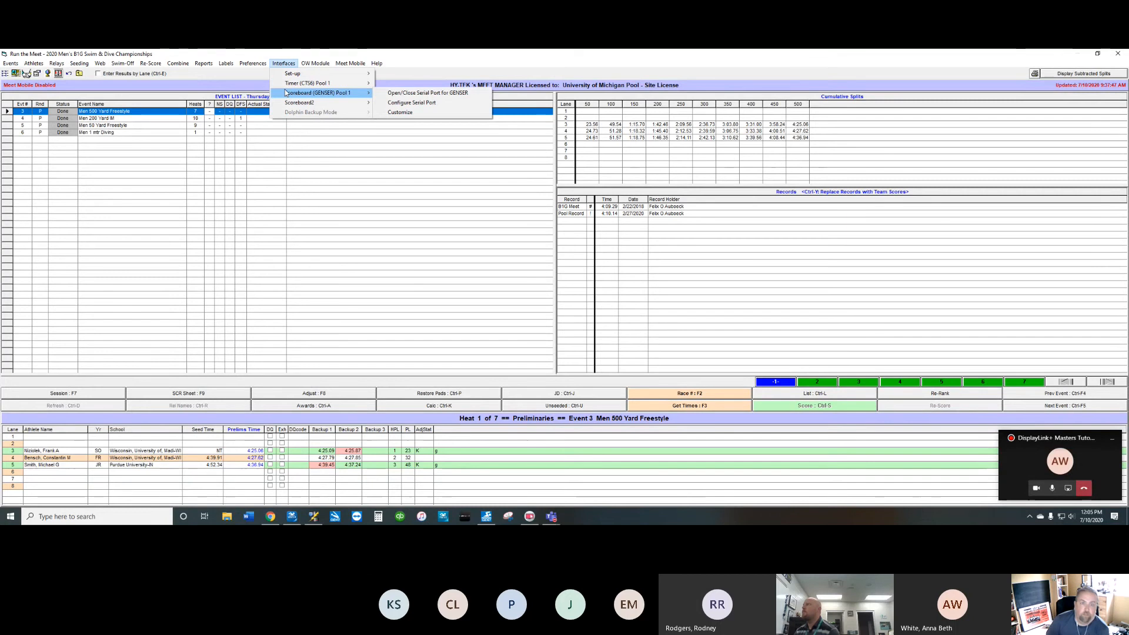
left_click(382, 93)
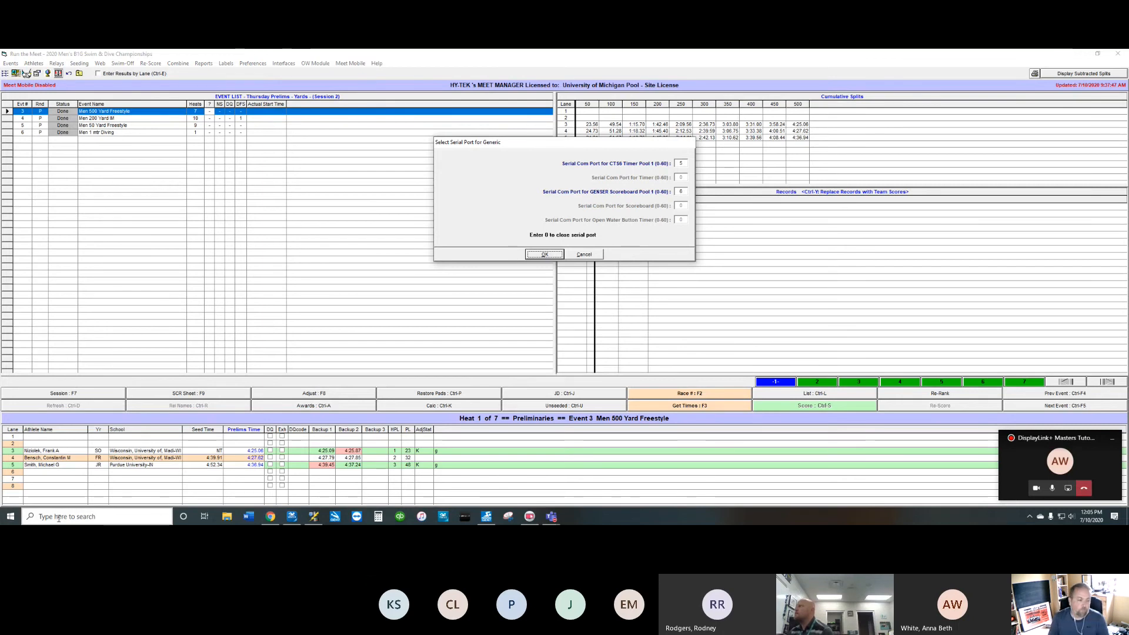
right_click(13, 516)
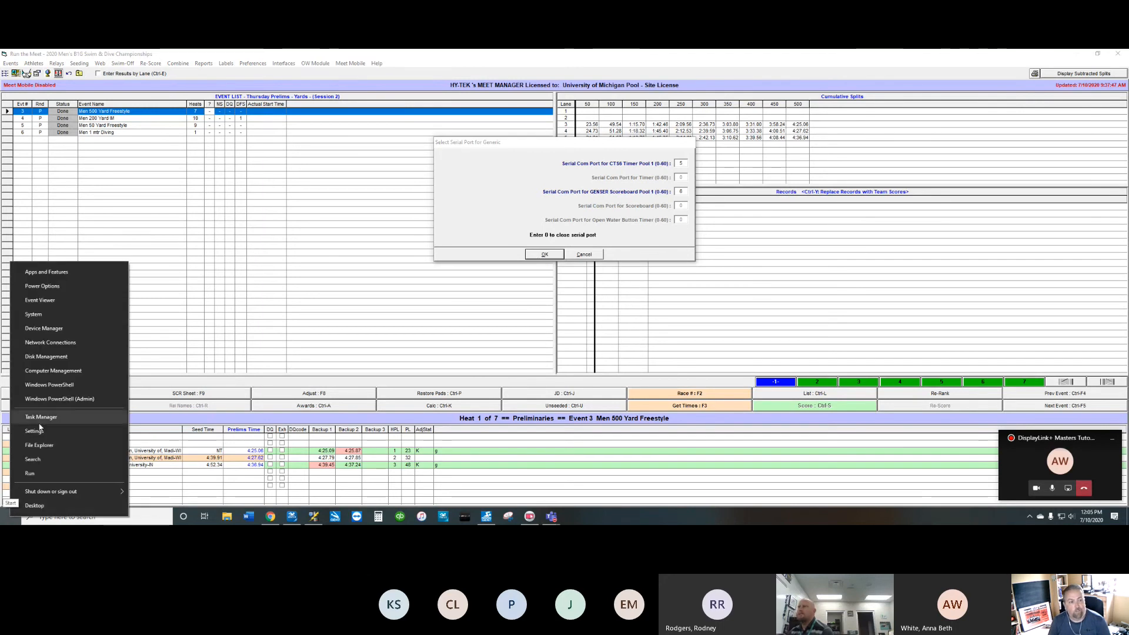
left_click(40, 328)
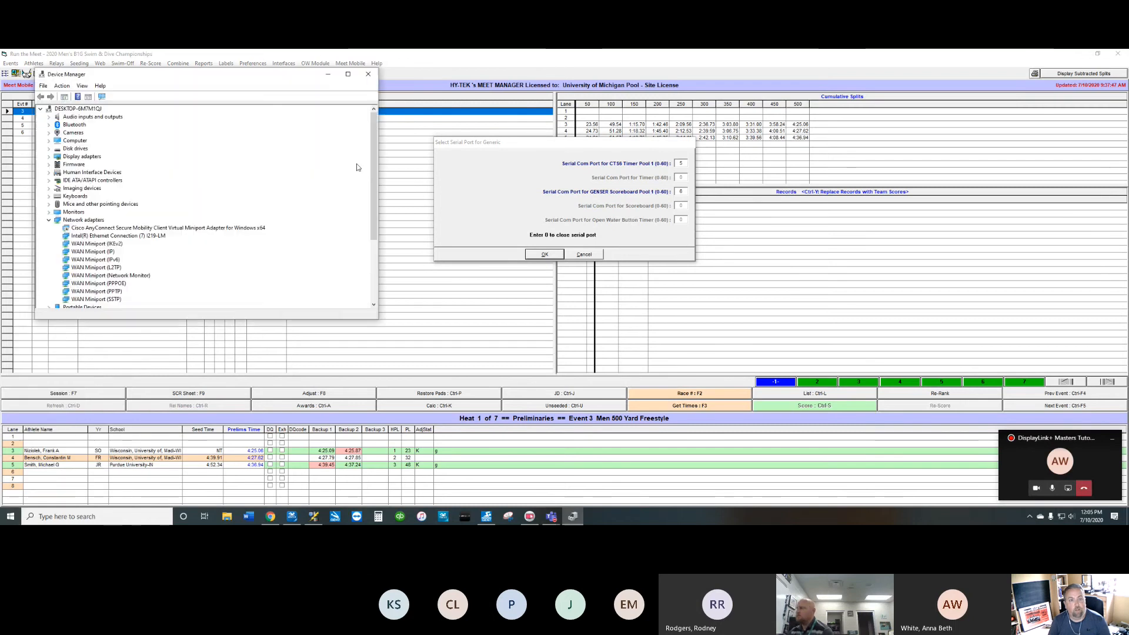
left_click(368, 75)
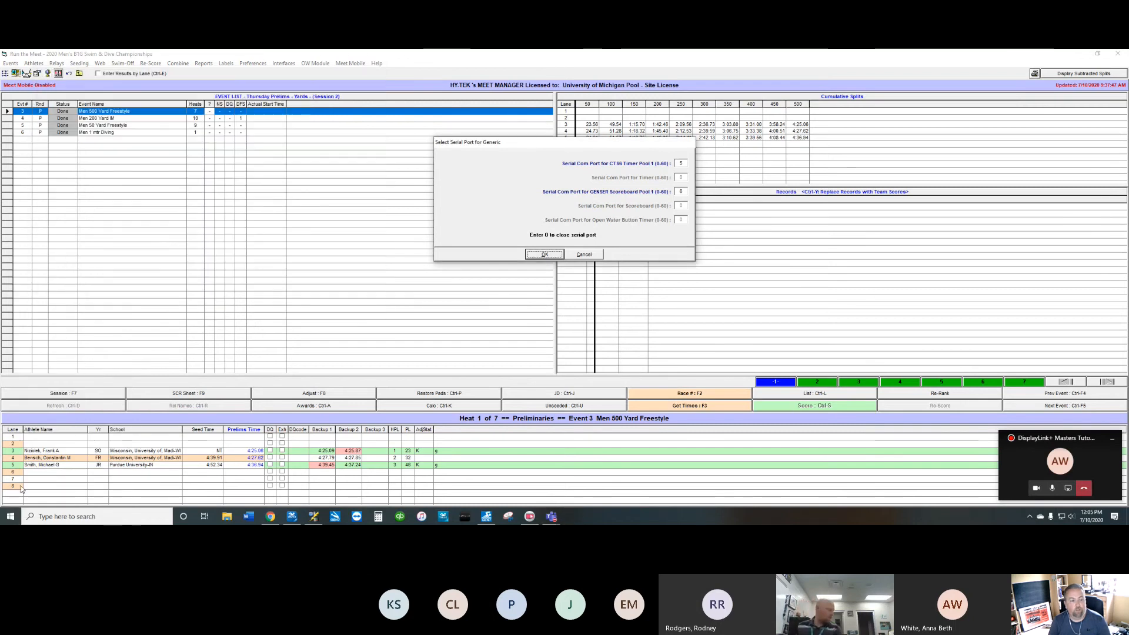
Step: Examine the computer's COM ports under Ports (COM & LPT) in Windows Device Manager and close it
left_click(47, 520)
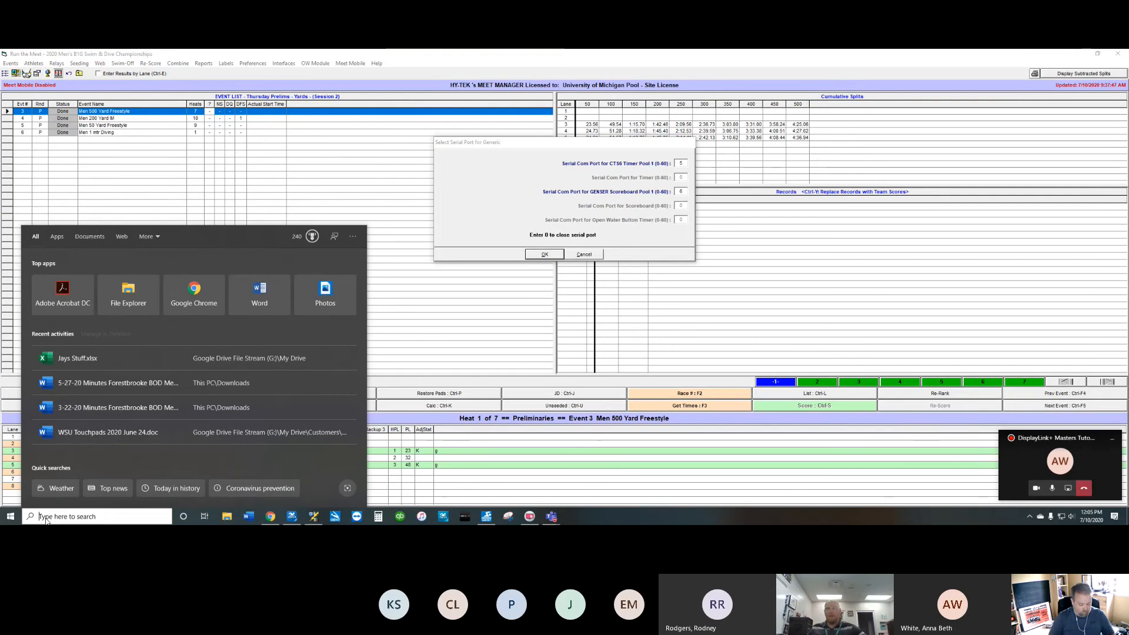
type("device")
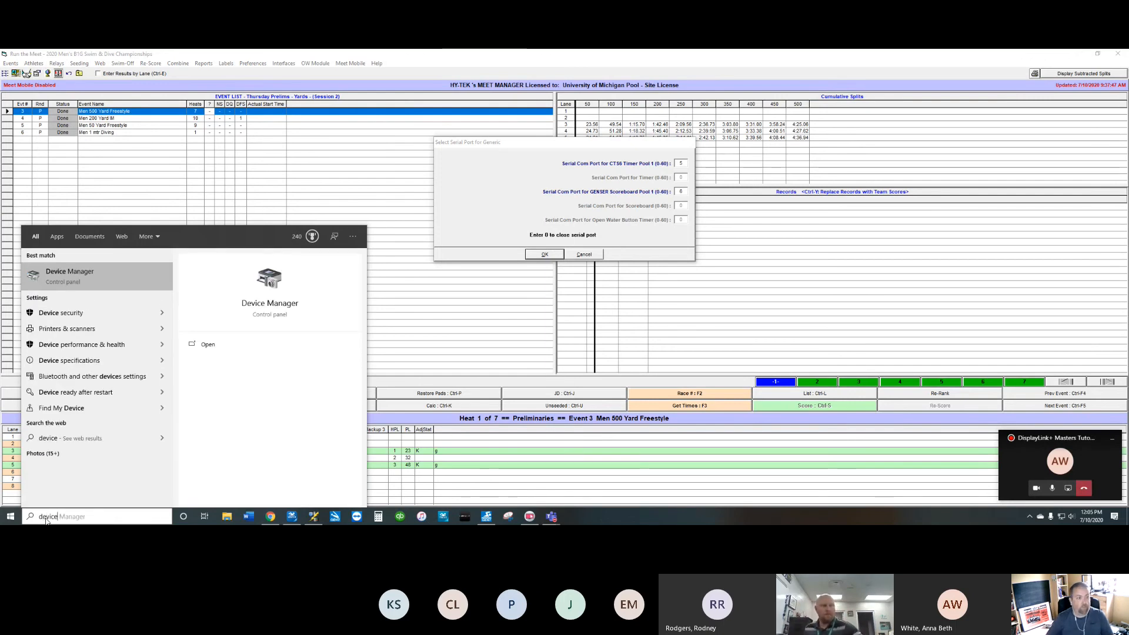
left_click(74, 277)
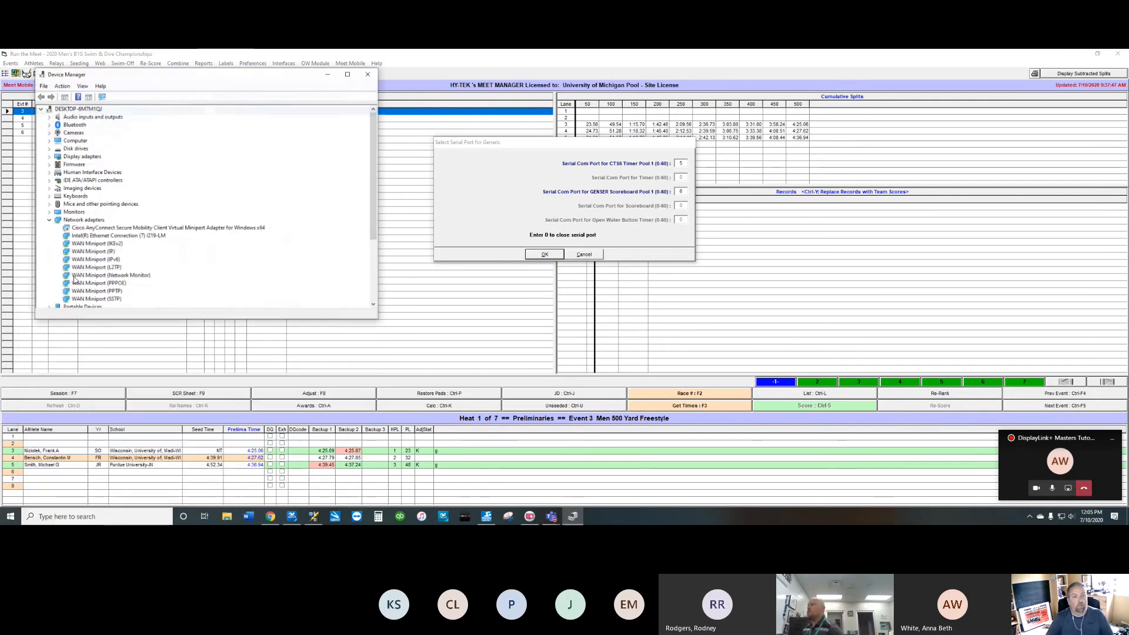
left_click(49, 221)
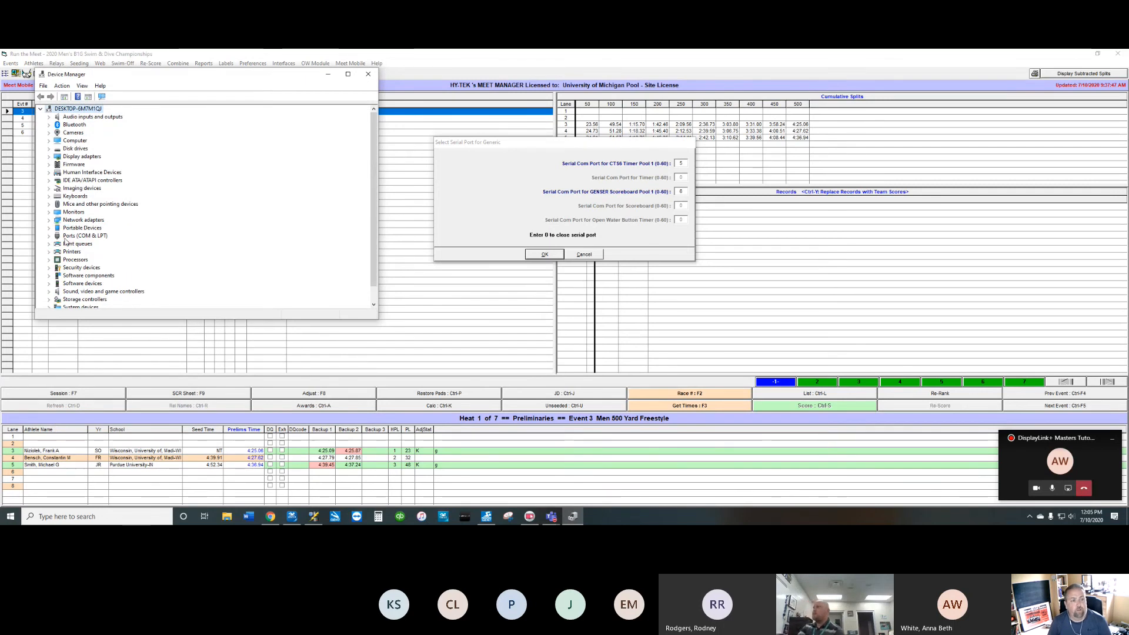
left_click(51, 236)
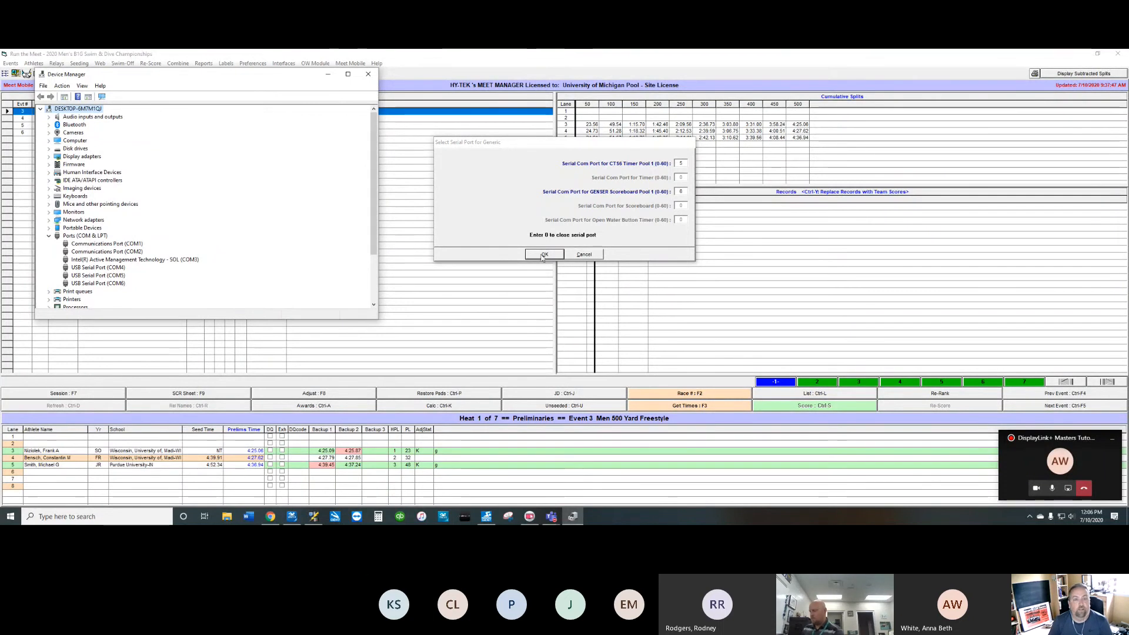
left_click(368, 74)
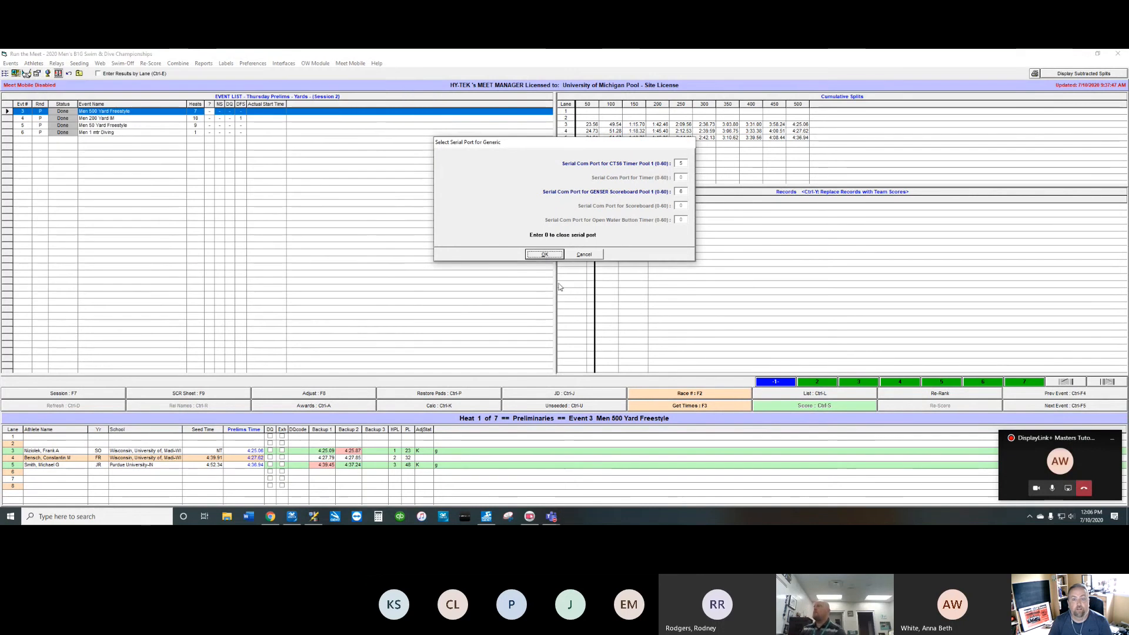
Step: Accept the Pool 1 serial port assignments for the CTS6 timer and GENSER scoreboard, and dismiss the communication test
left_click(555, 255)
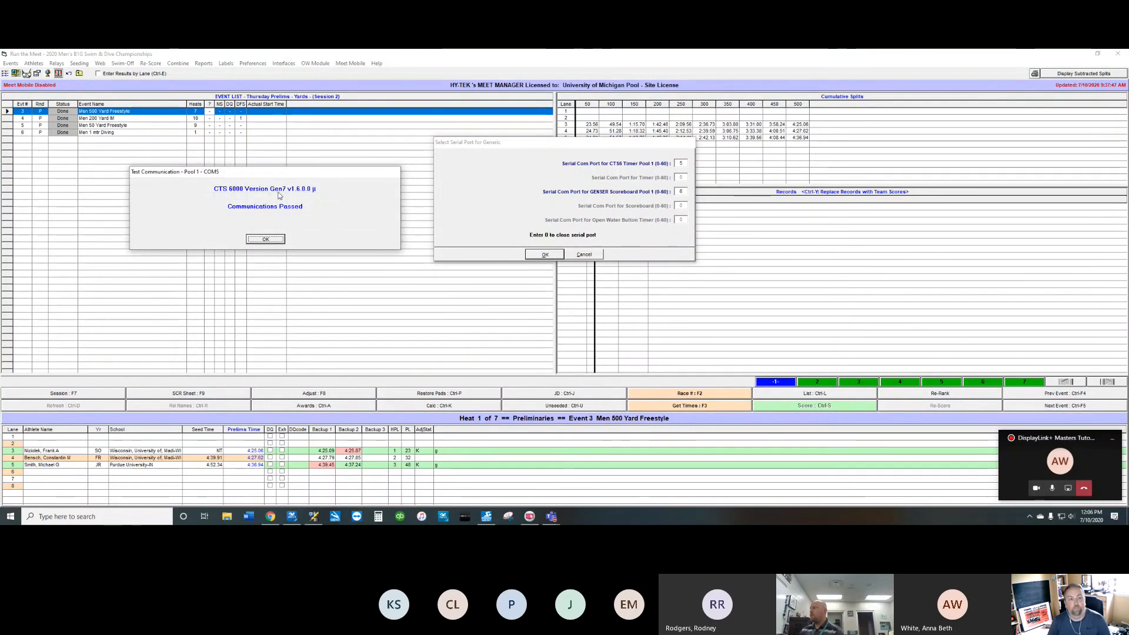
left_click(267, 241)
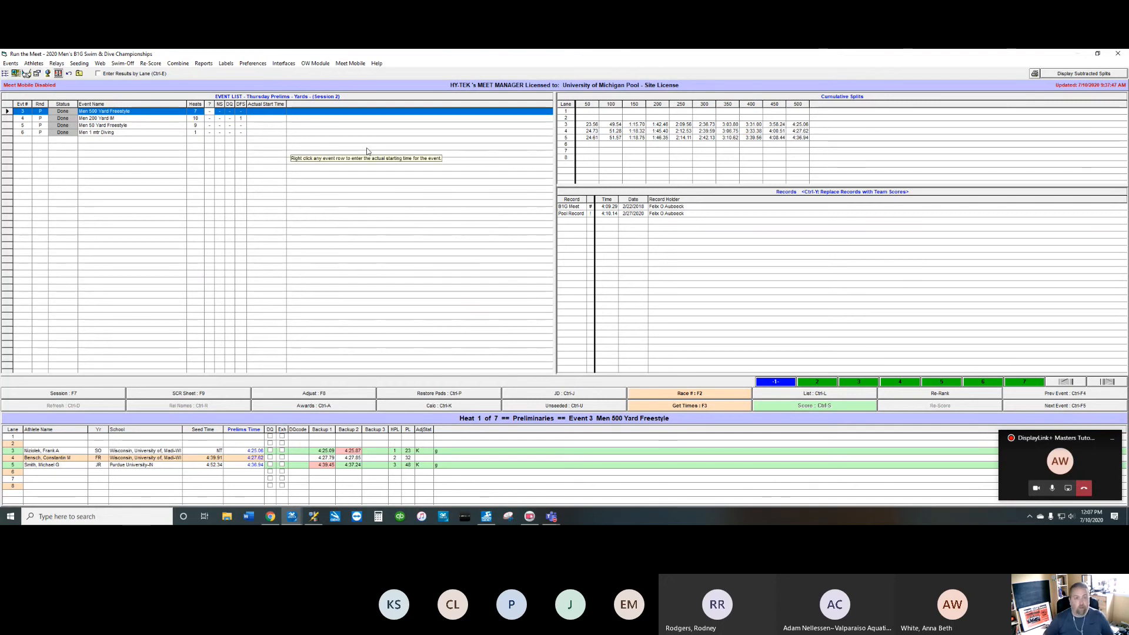
Step: Review the function key shortcuts for running the meet, including those that export to a Generic scoreboard
left_click(379, 64)
left_click(381, 86)
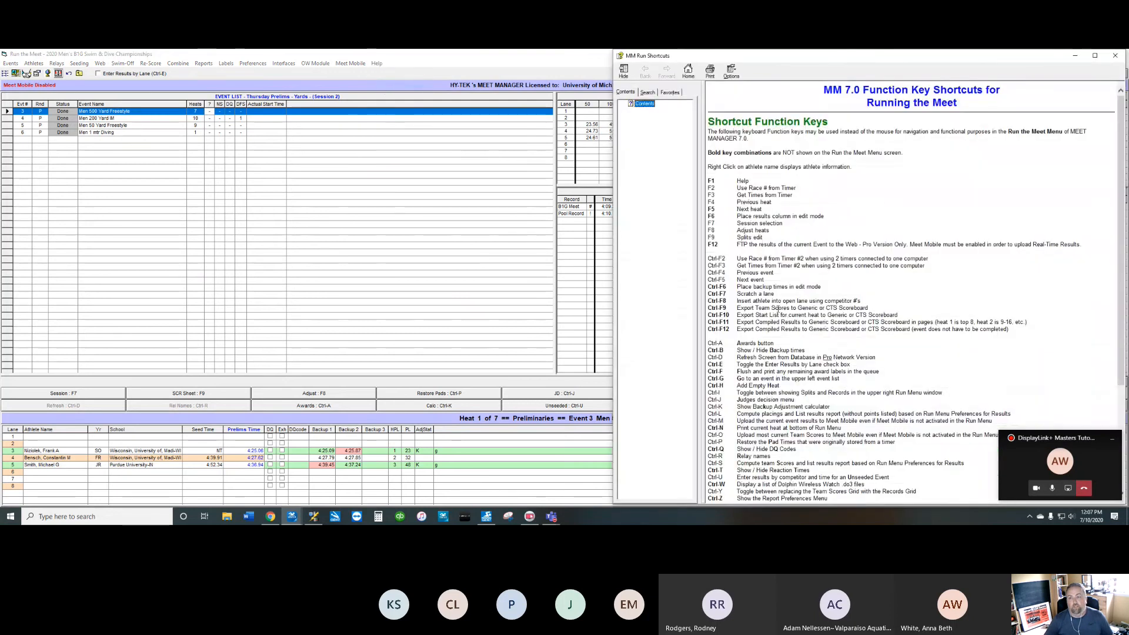
scroll(778, 308, "down", 2)
scroll(788, 316, "up", 2)
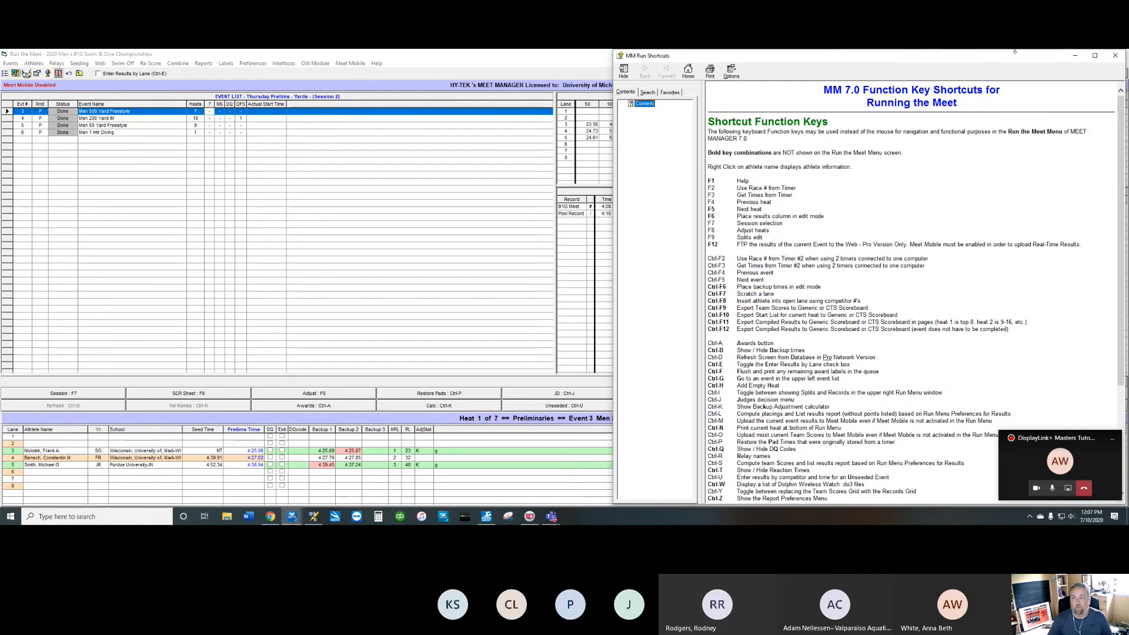
left_click(1112, 56)
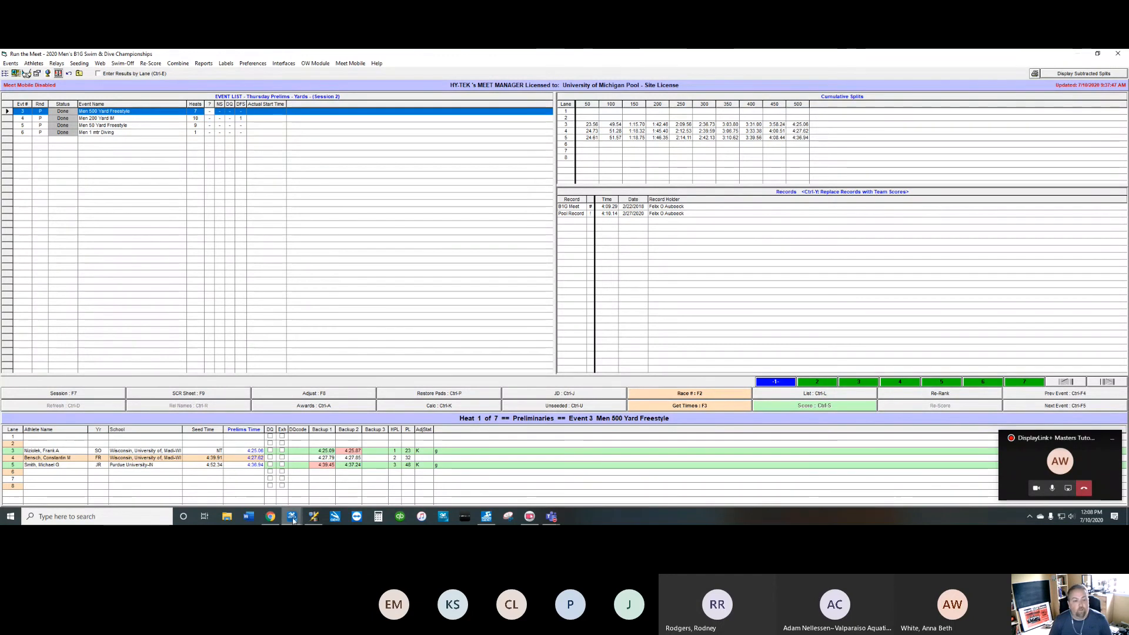
Step: Switch to DisplayLink Plus, clear the results list, and save and send the empty list to the display
left_click(315, 516)
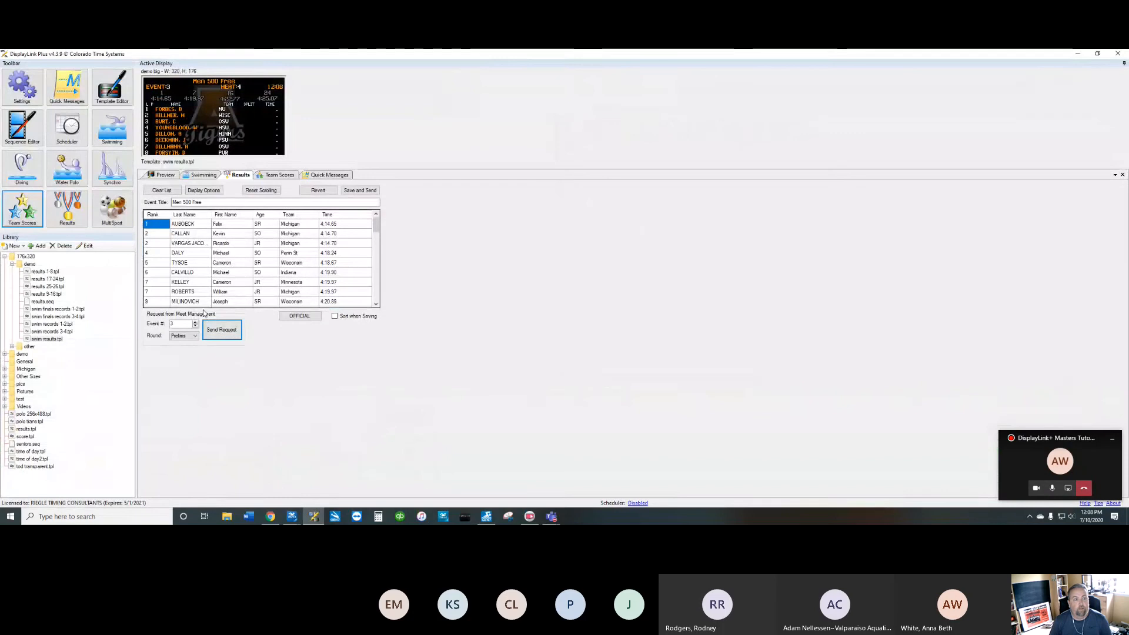
left_click(162, 189)
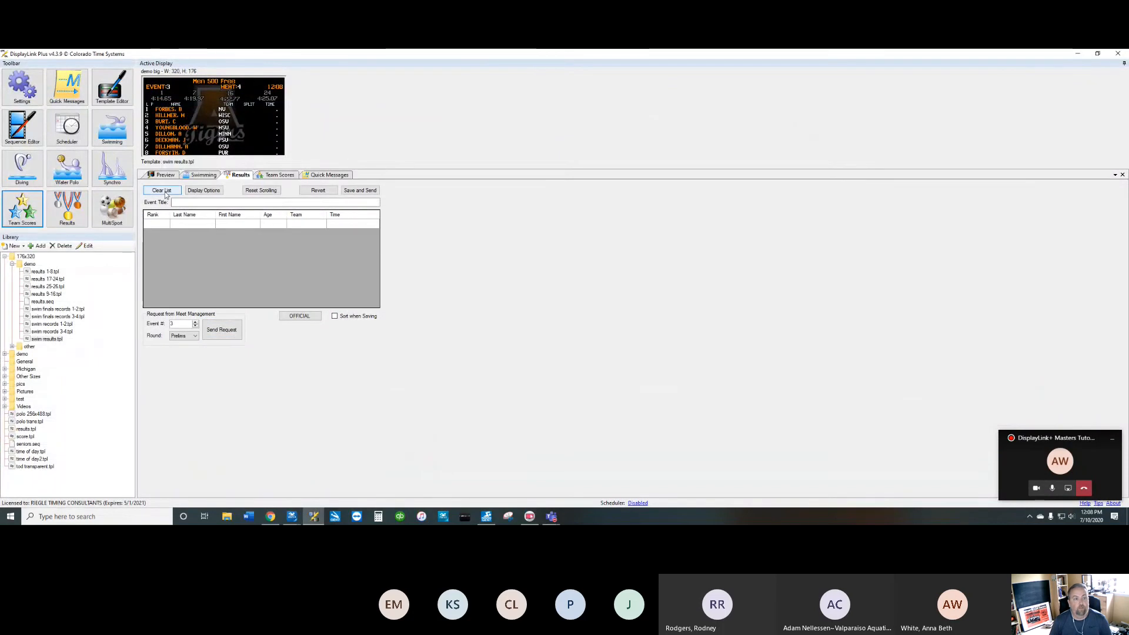
left_click(359, 190)
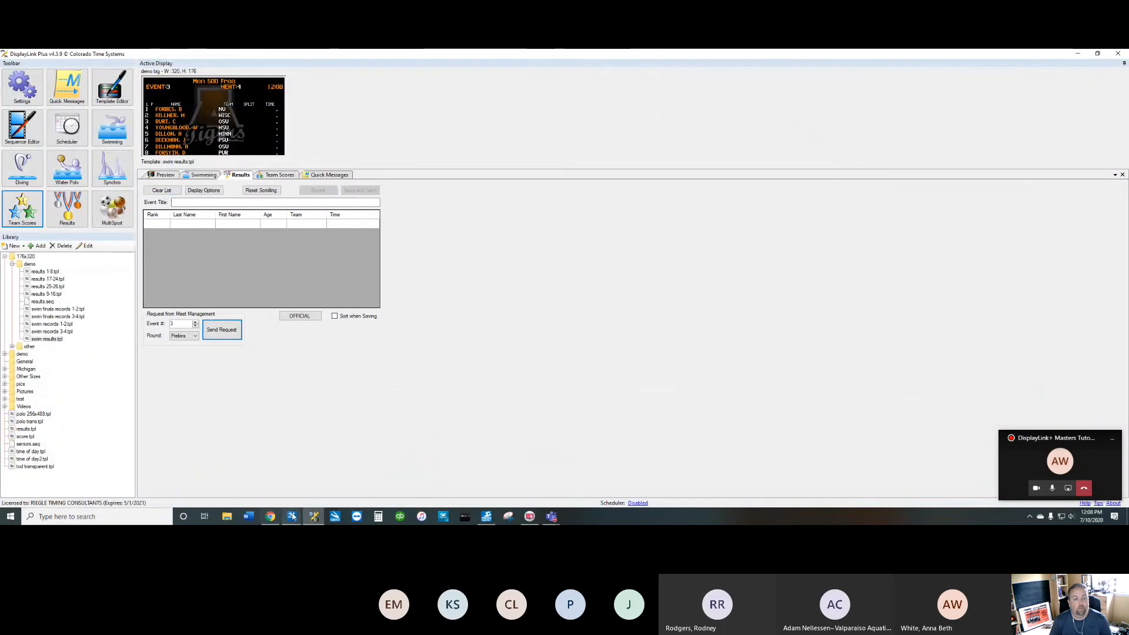
Step: Switch to Meet Manager, export the Event 3 Men 500 Yard Freestyle compiled results to the scoreboard, and return to DisplayLink Plus
mouse_move(297, 519)
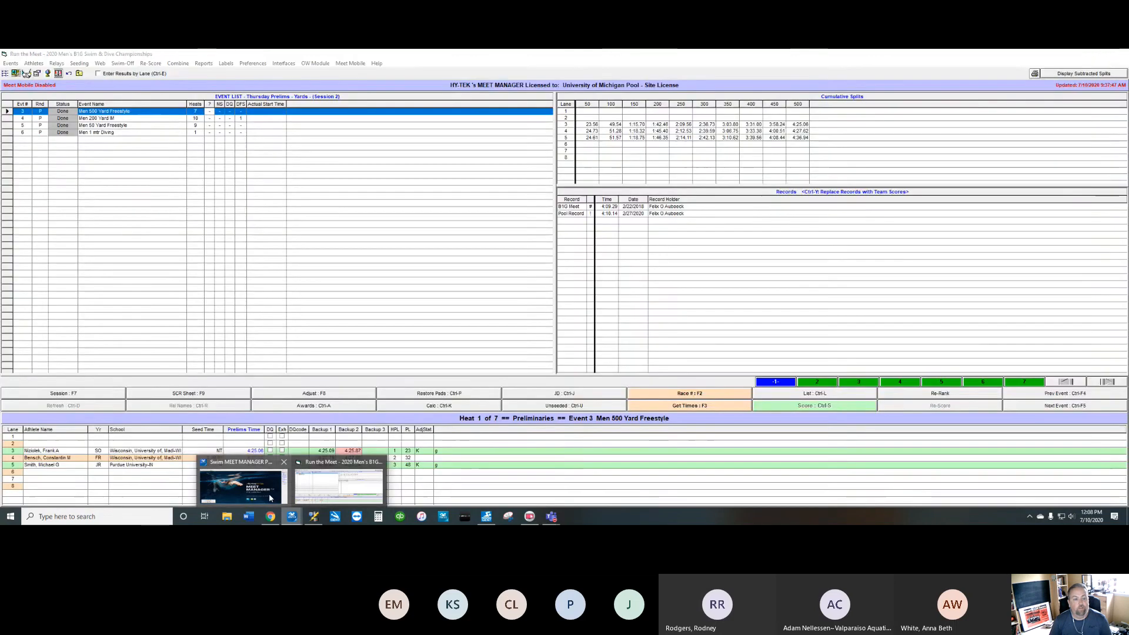
left_click(269, 497)
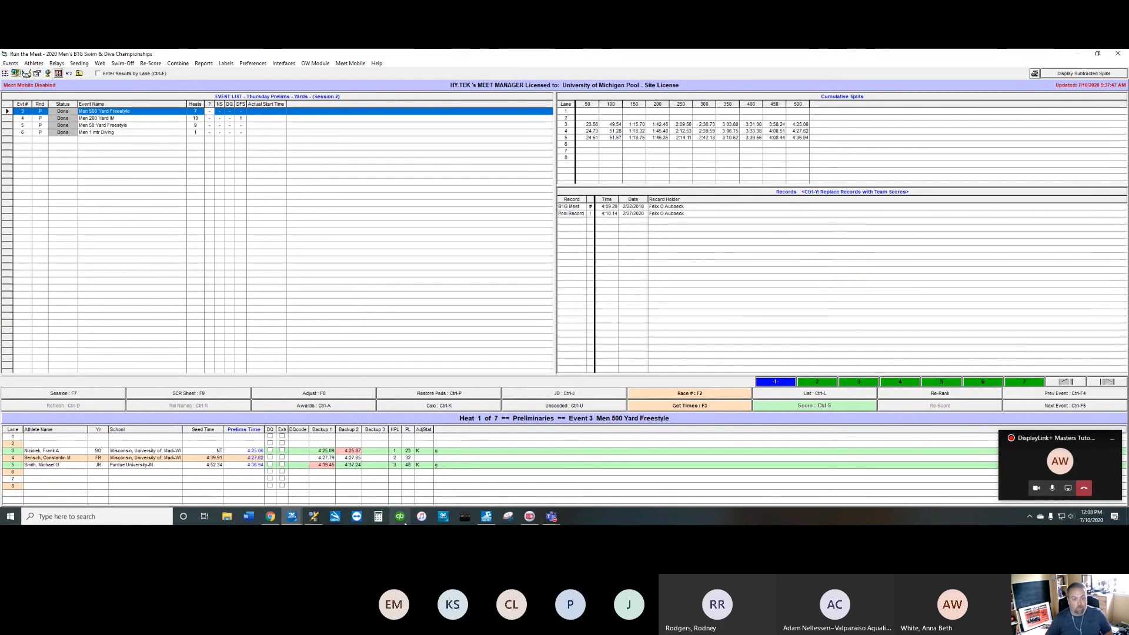
left_click(317, 516)
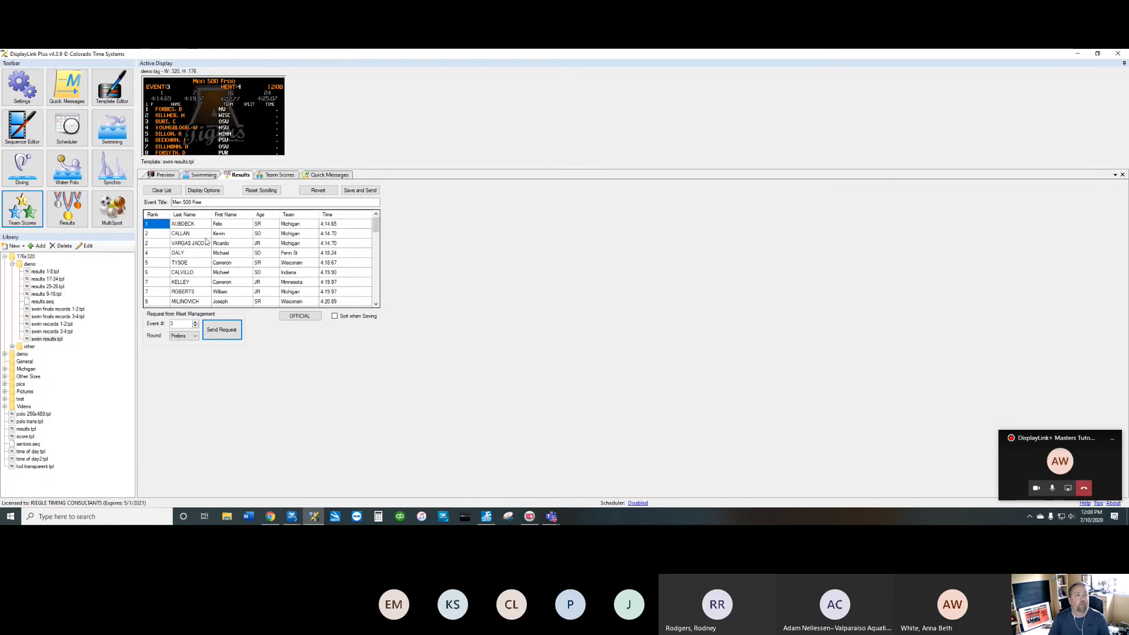
Step: Examine the CTS Aquatic Sports communication port settings for the timers and Meet Management
left_click(33, 100)
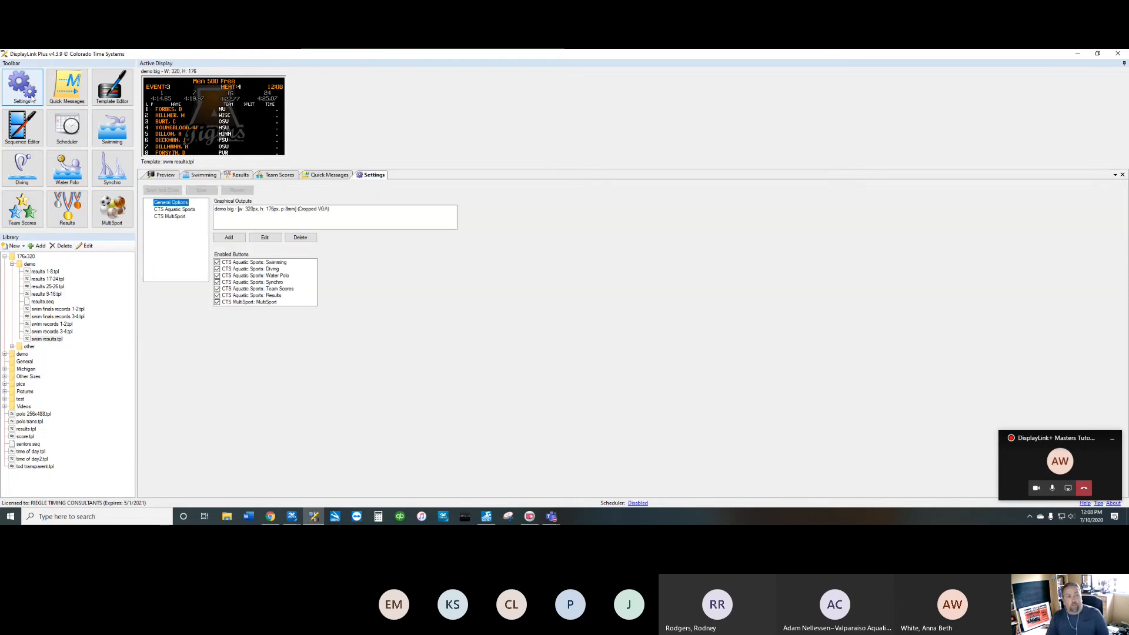
left_click(167, 210)
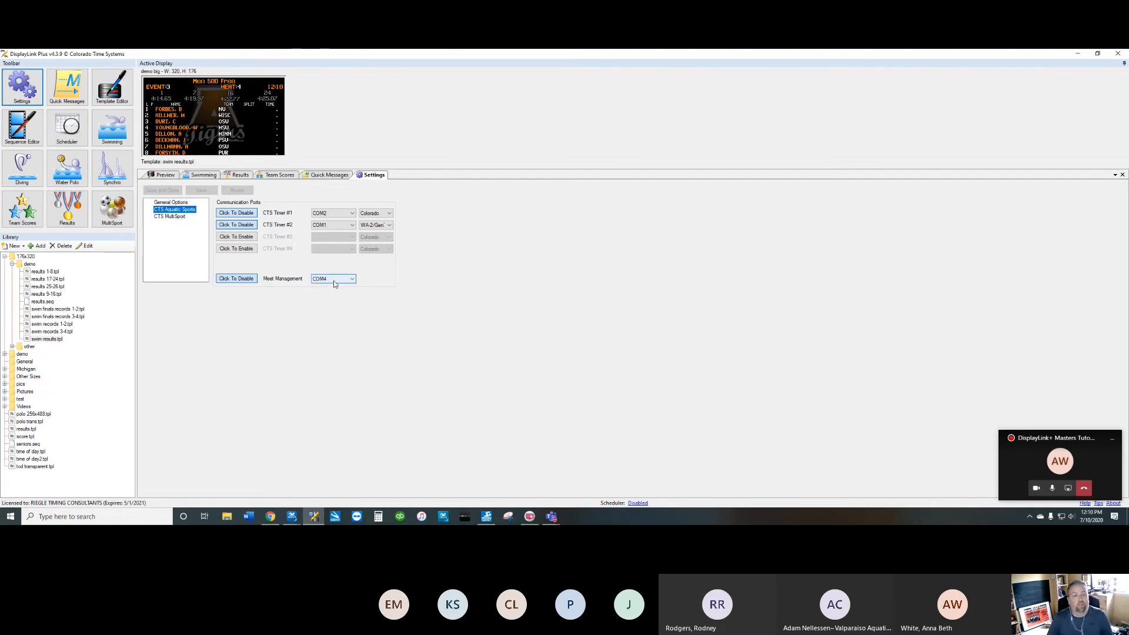
Step: Return to the results and request the Prelims results of event 4 from meet management
left_click(238, 175)
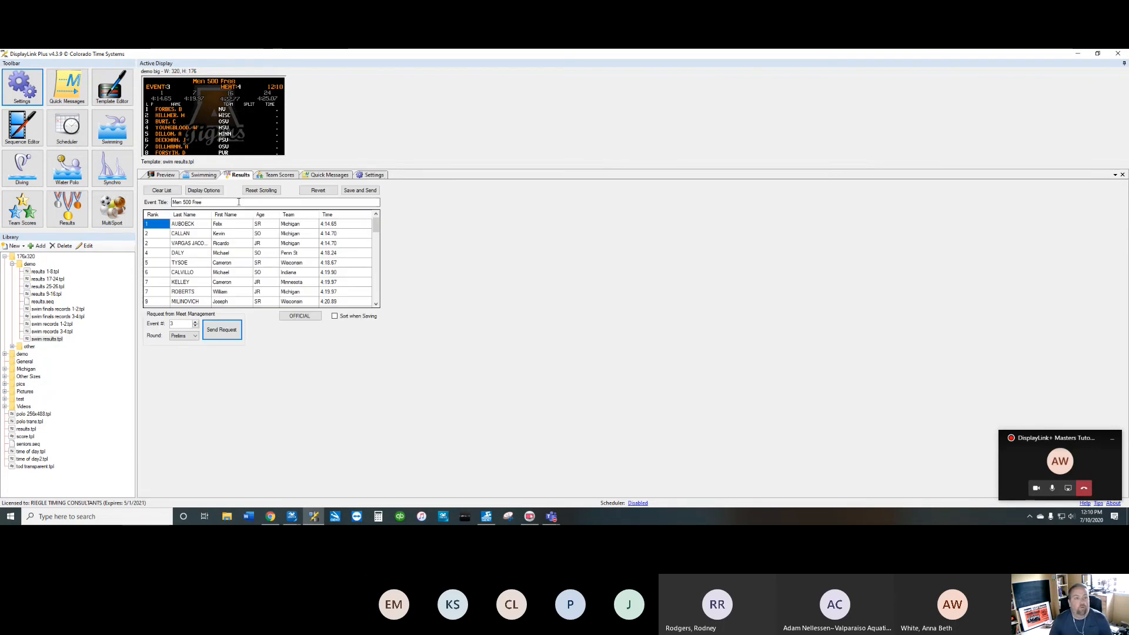
left_click(172, 320)
type("3")
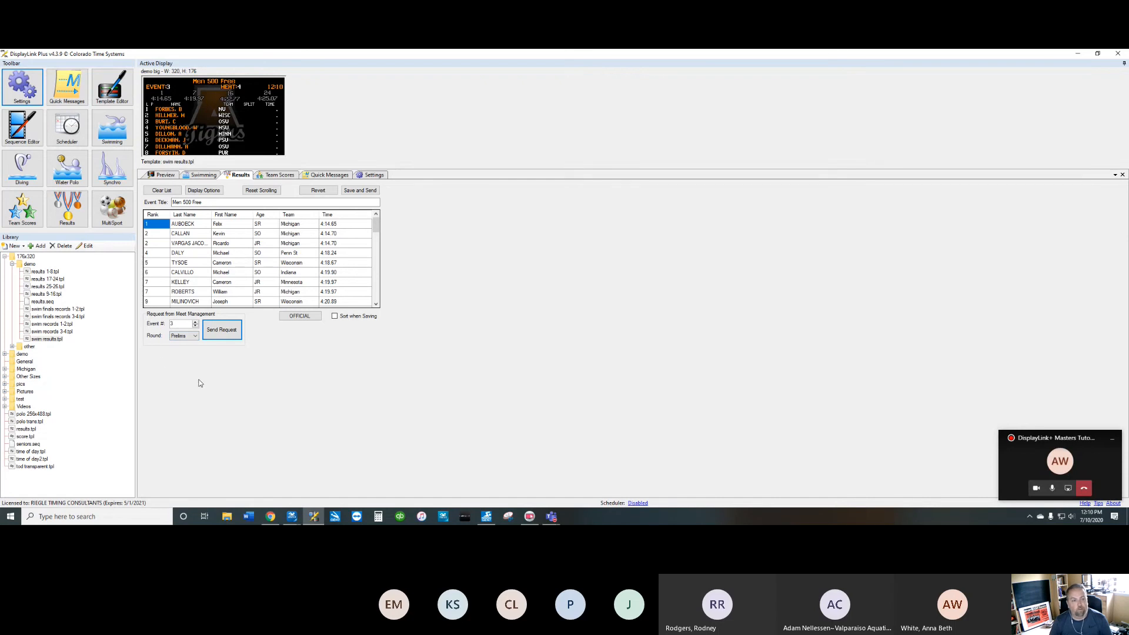
left_click(195, 322)
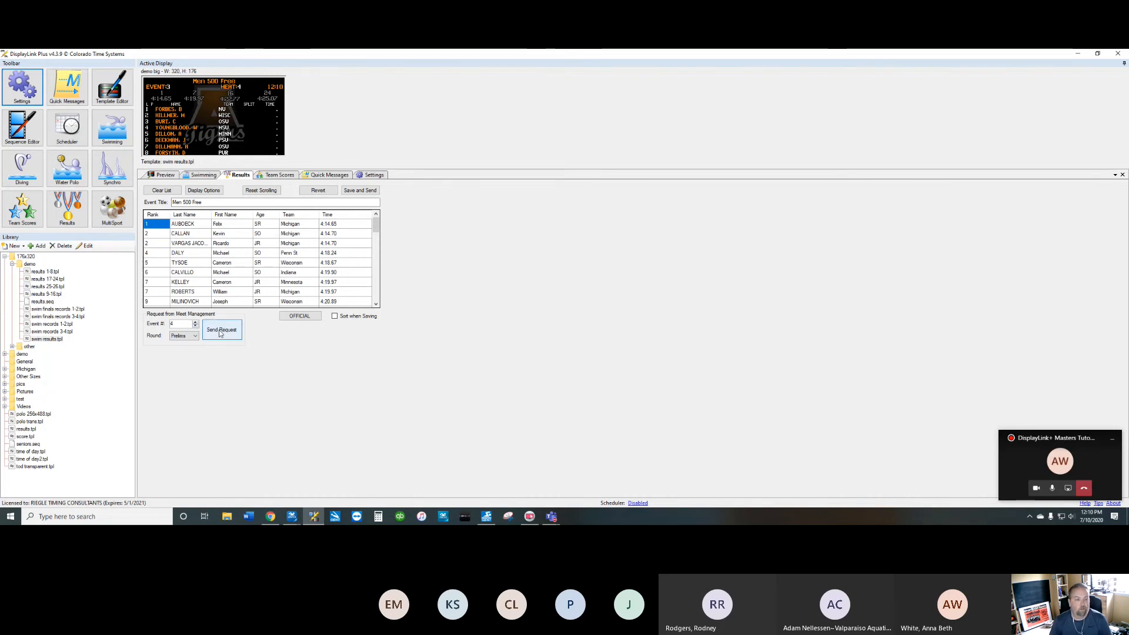
left_click(221, 332)
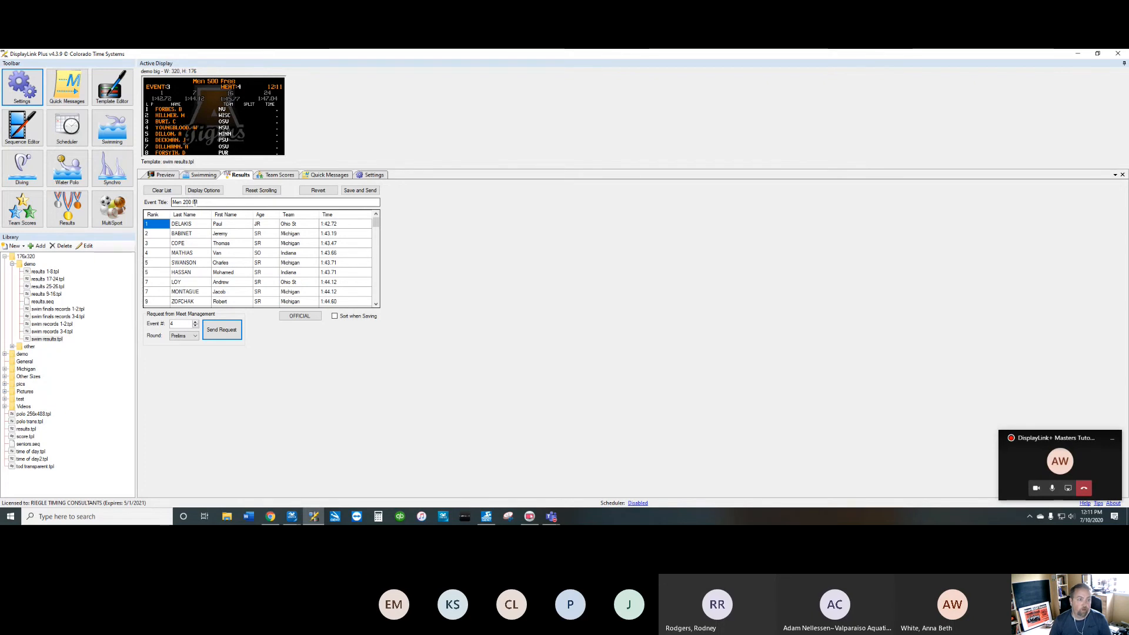
Step: View the round choices available for the meet management results request
left_click(192, 336)
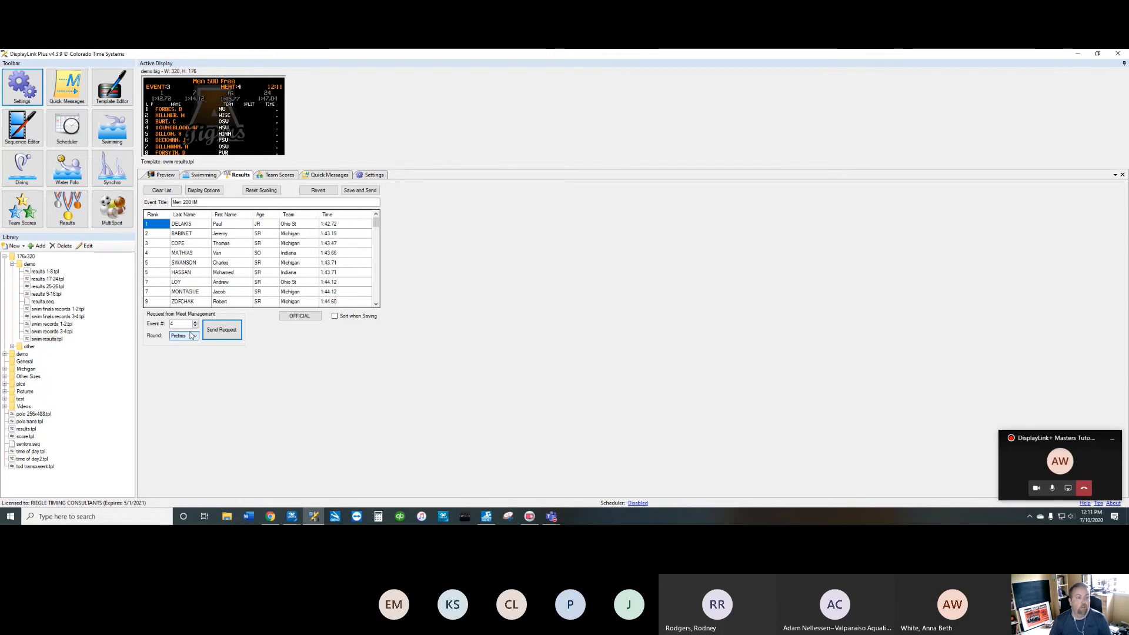
left_click(195, 339)
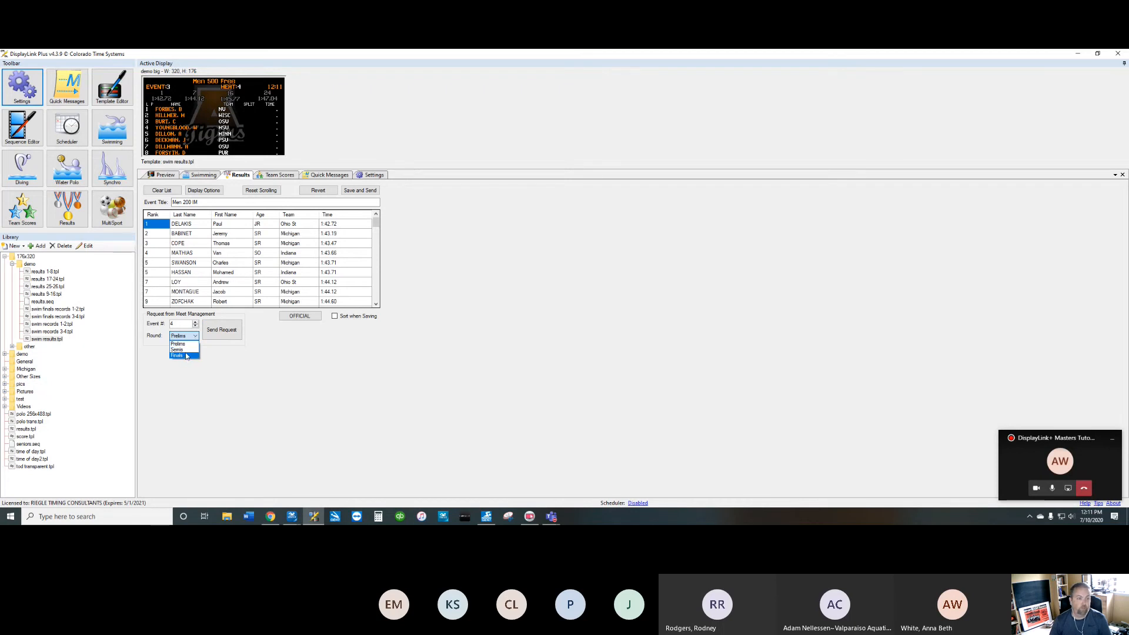
left_click(288, 373)
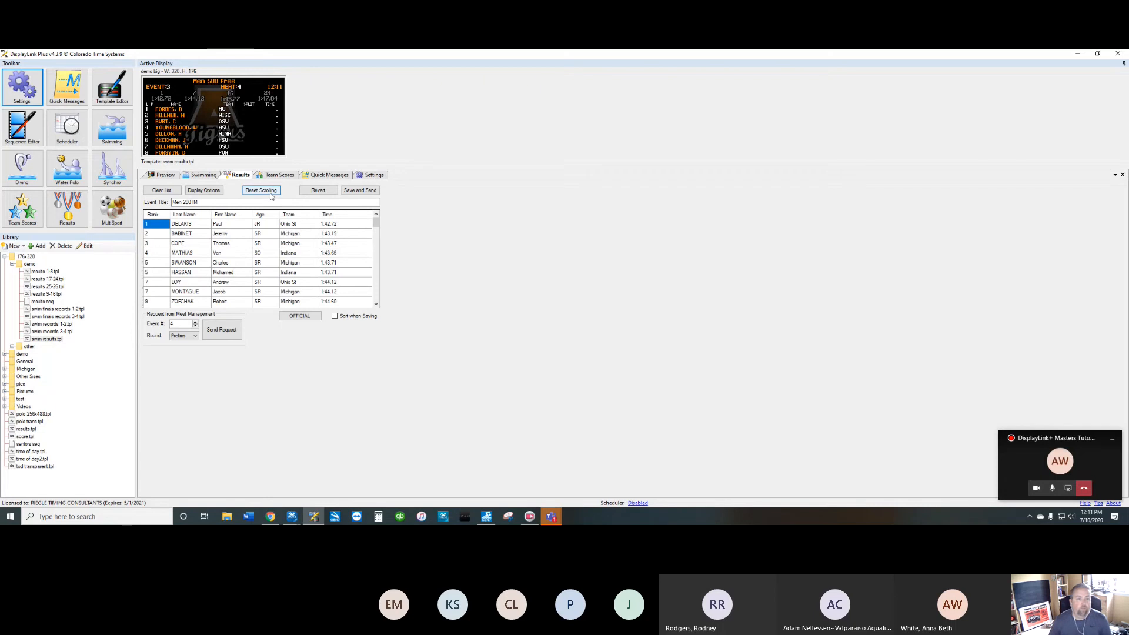
Step: Open the results display options and examine the available display mode choices
left_click(204, 190)
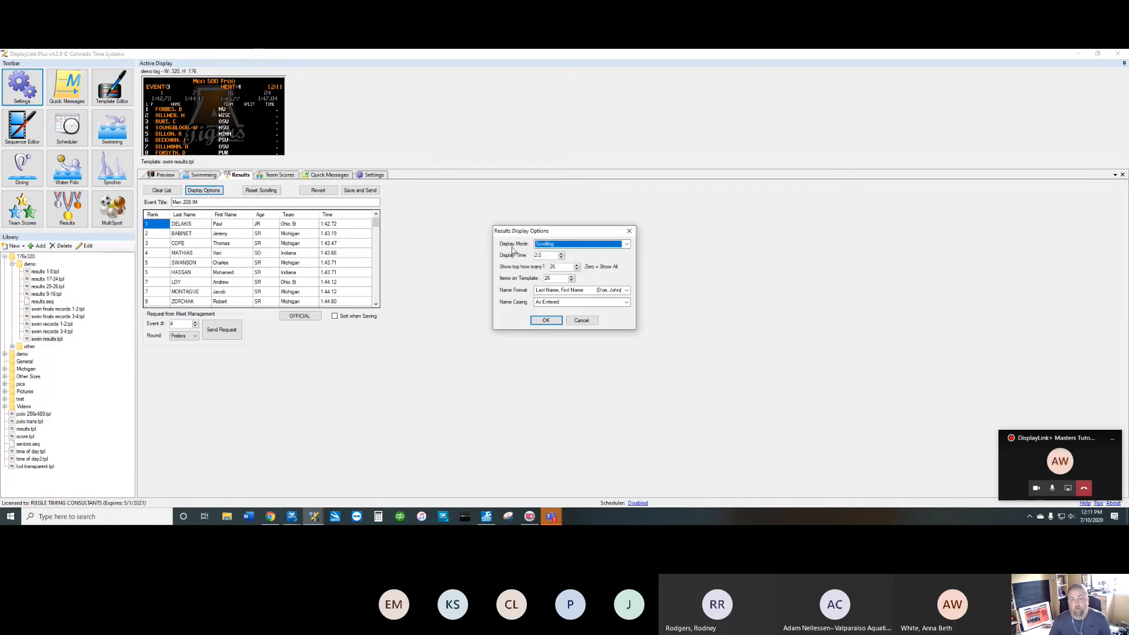
left_click(626, 243)
left_click(654, 261)
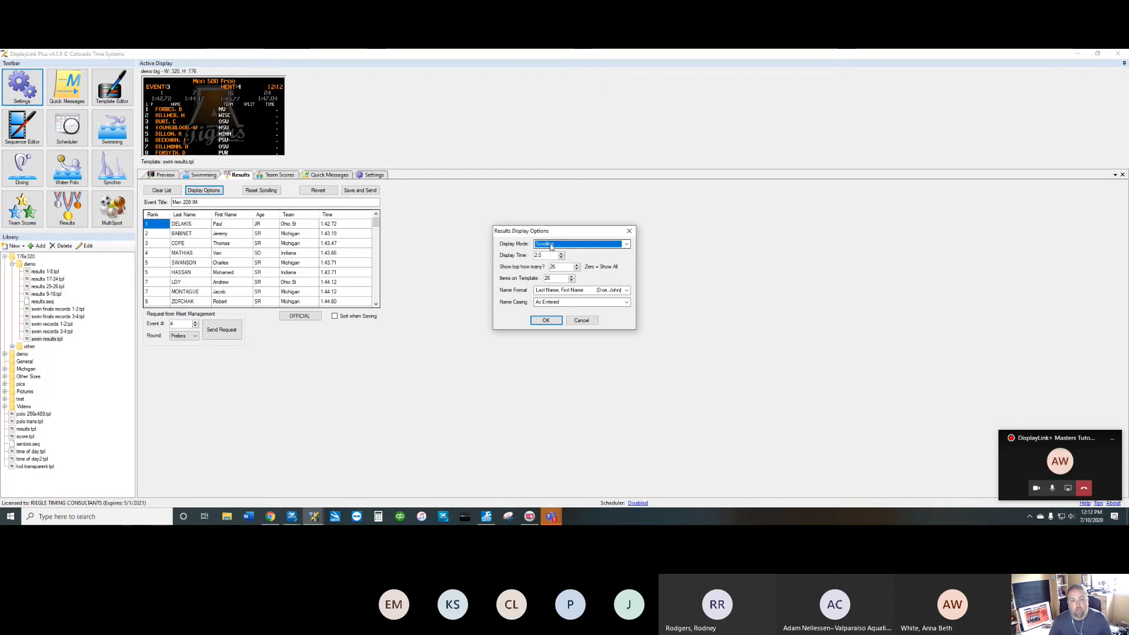
left_click(627, 245)
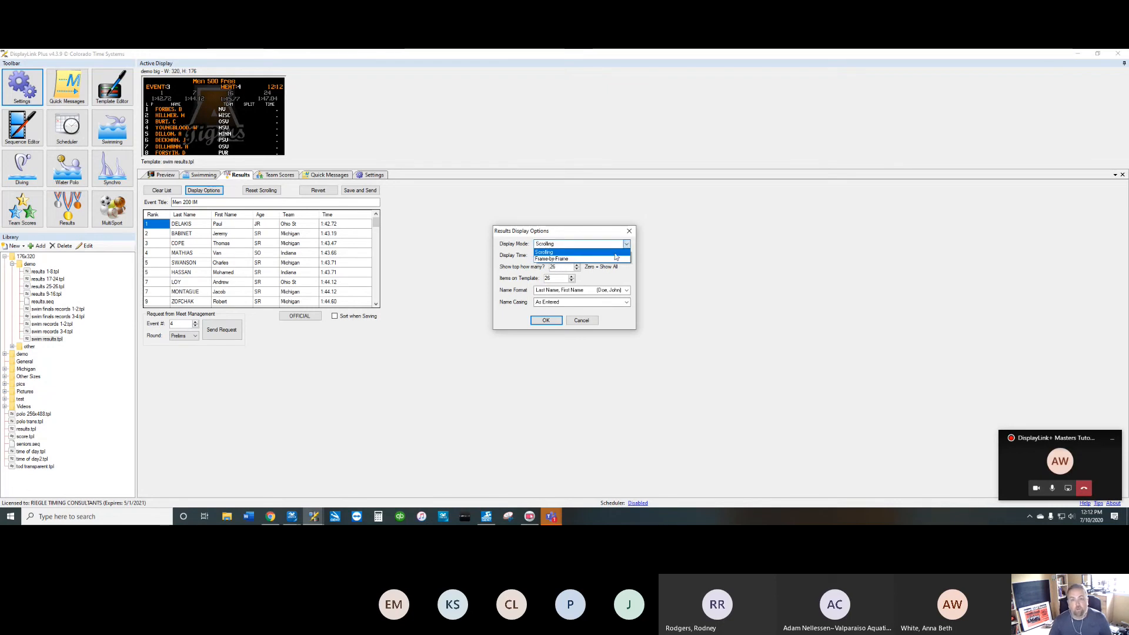
left_click(626, 245)
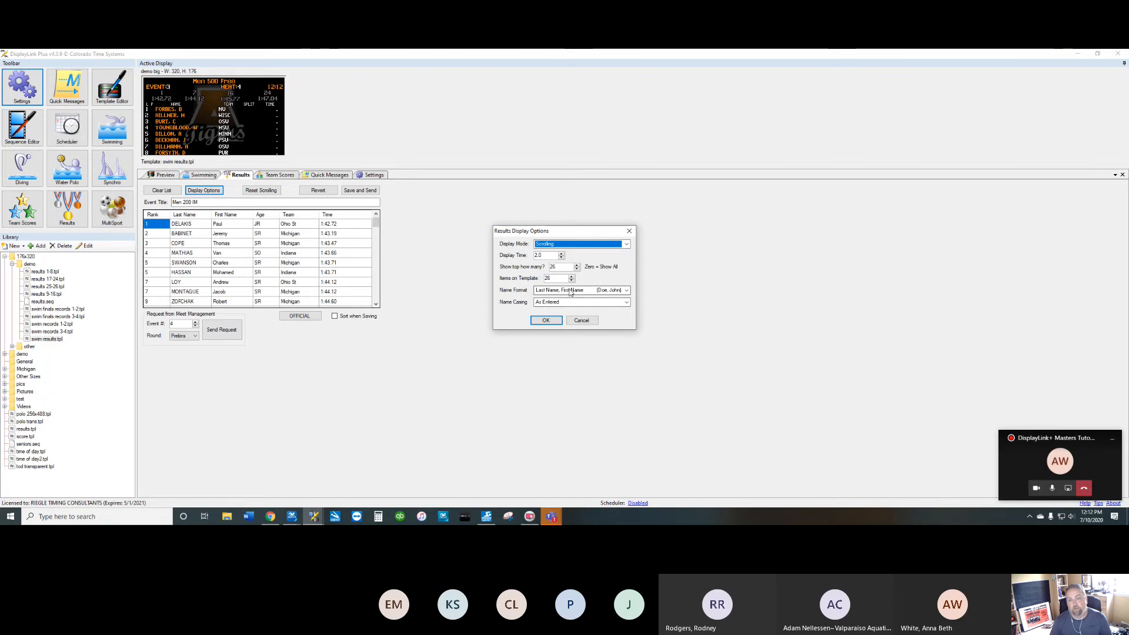
Step: Examine the name format and name casing choices, and accept the results display options unchanged
left_click(624, 290)
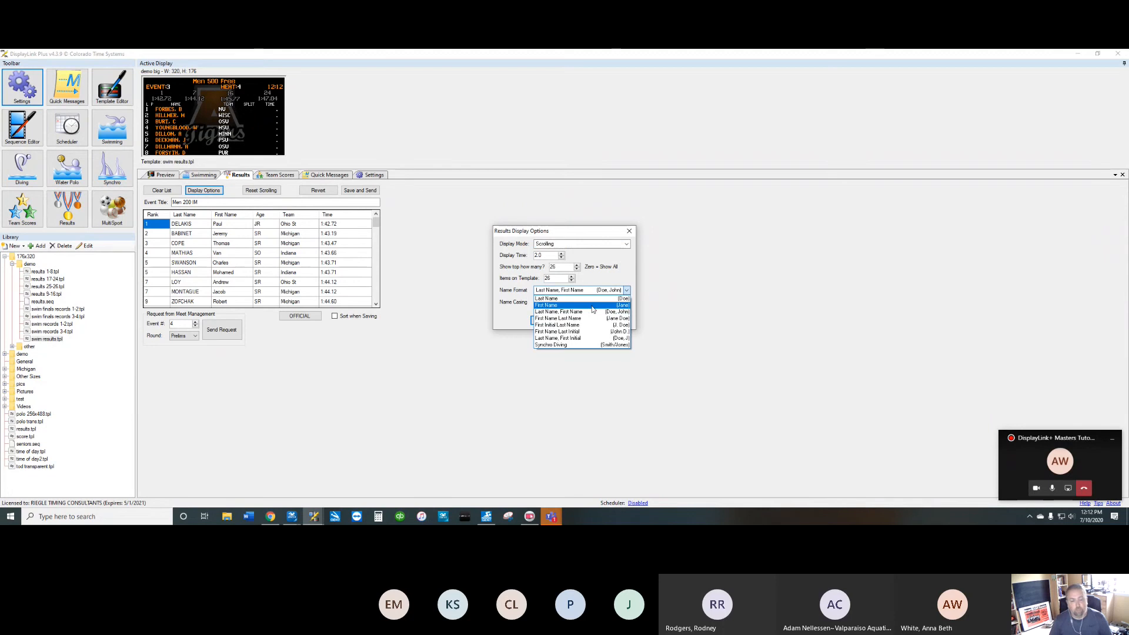
left_click(670, 332)
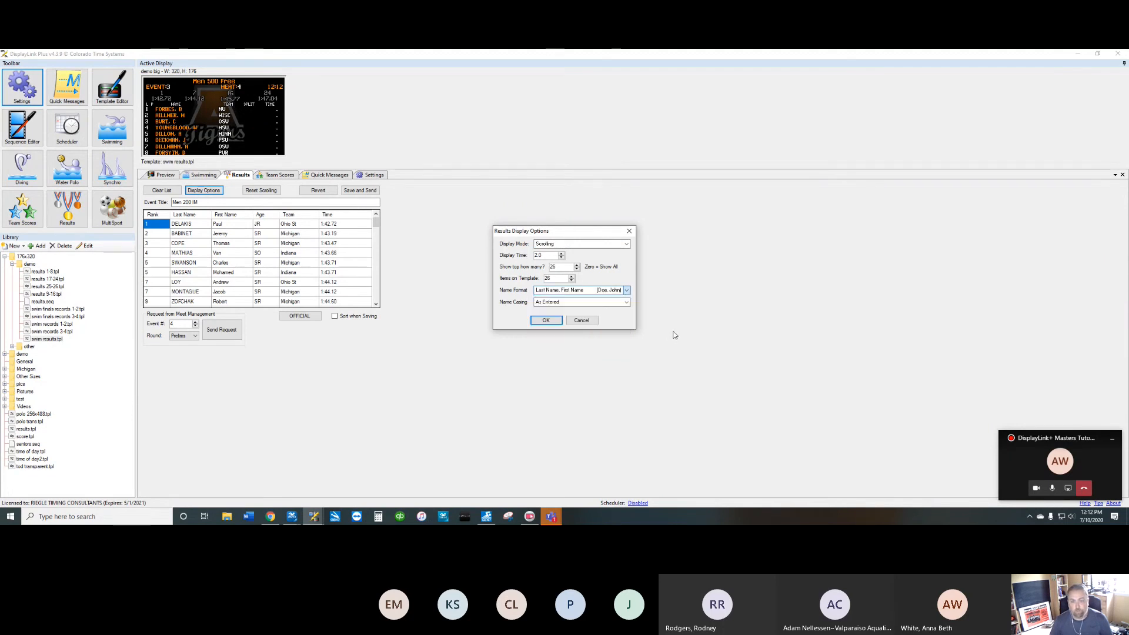
left_click(569, 303)
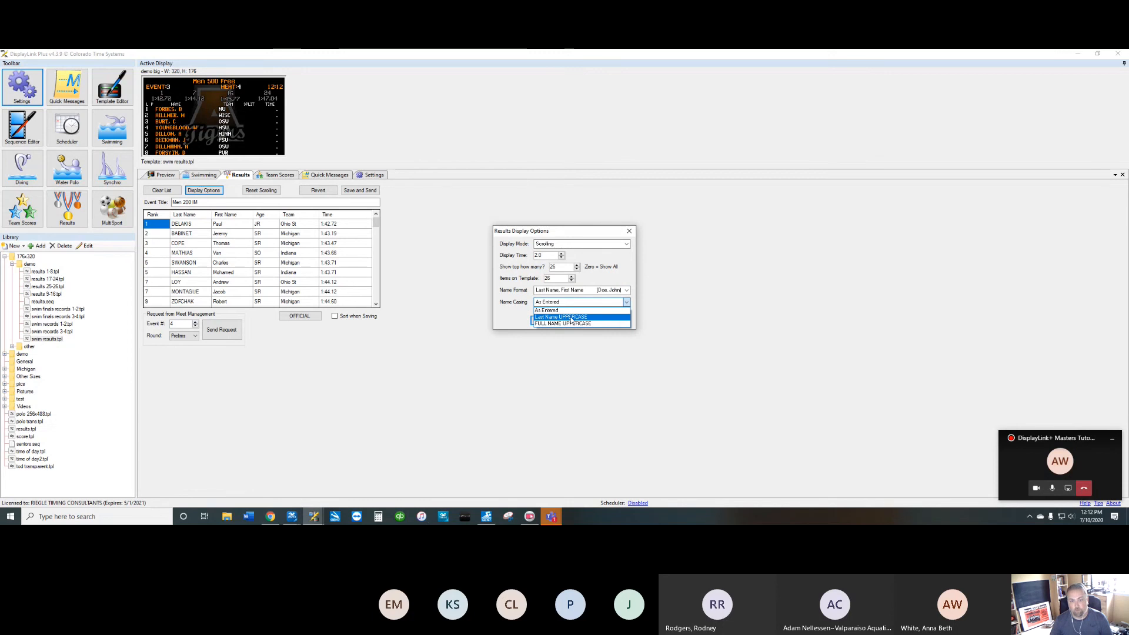
left_click(506, 315)
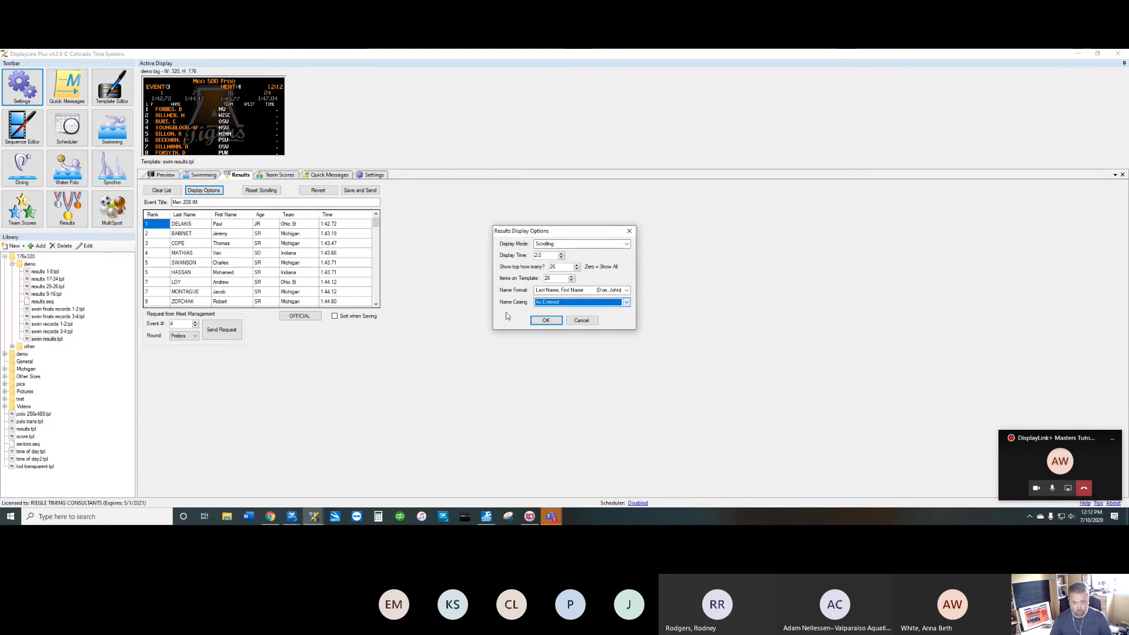
left_click(546, 321)
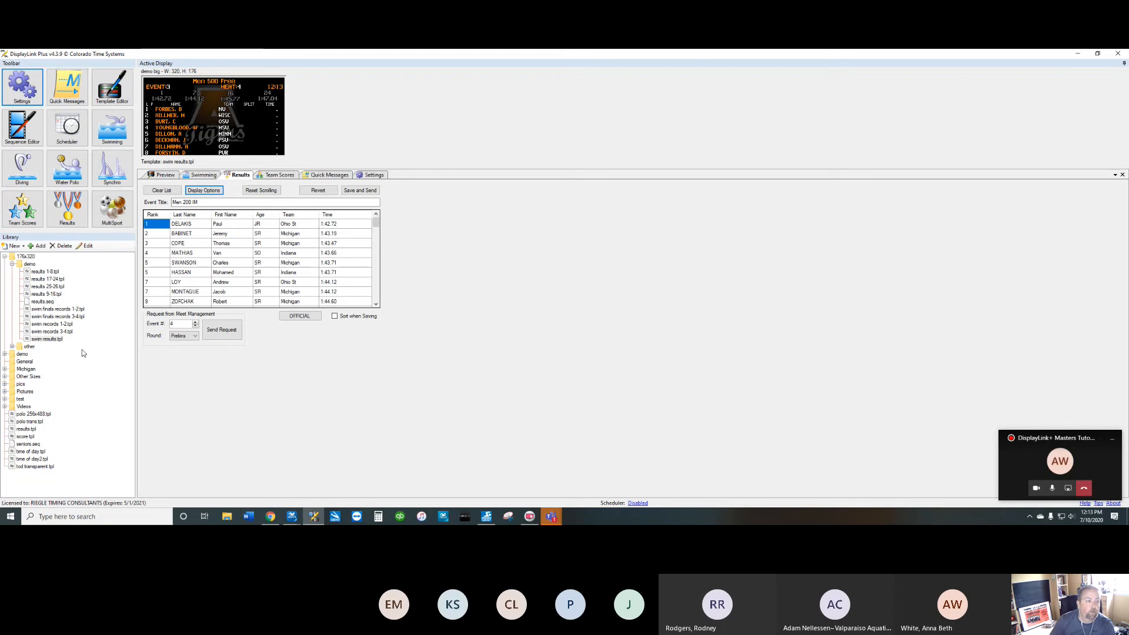
Step: Open swim results.tpl for editing to inspect its first Rank item, and return to DisplayLink Plus to review the results display options
left_click(51, 340)
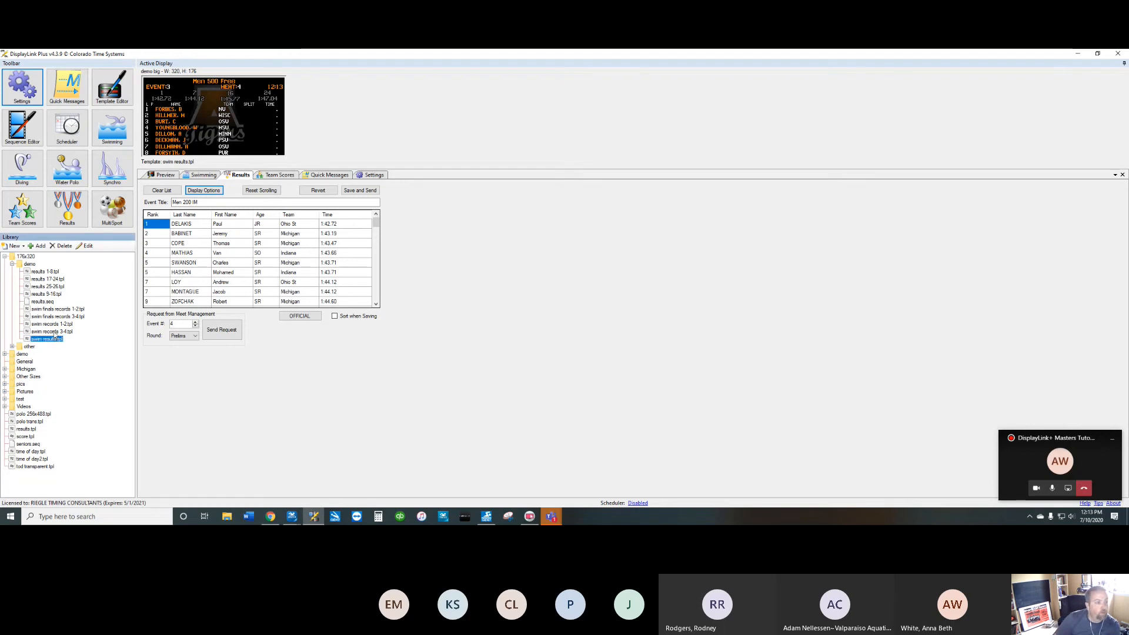
left_click(88, 248)
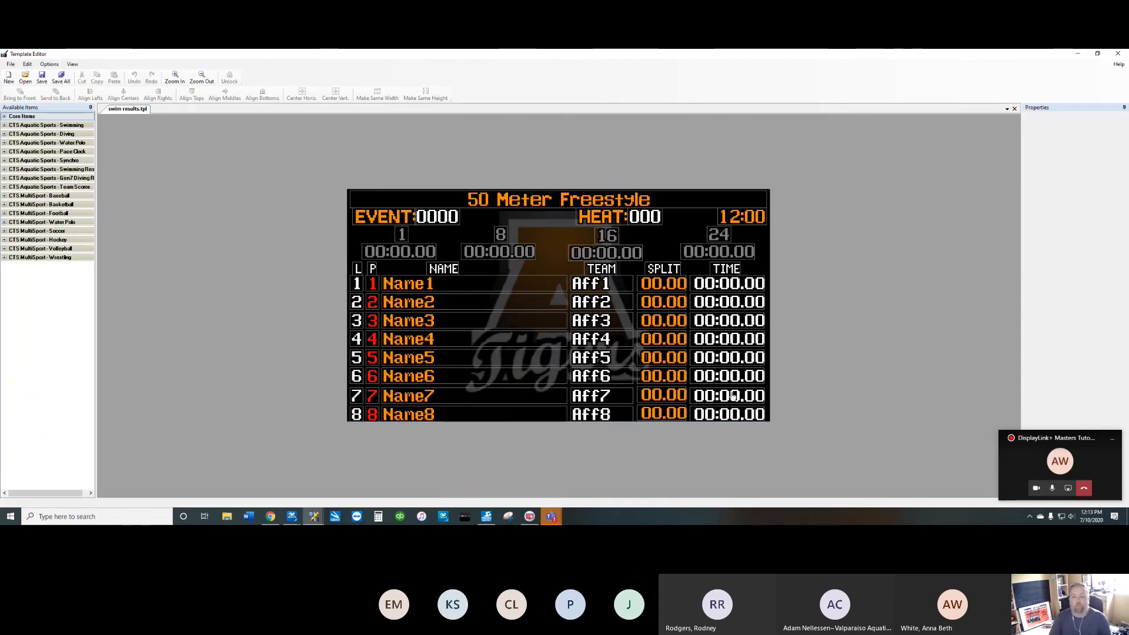
left_click(403, 240)
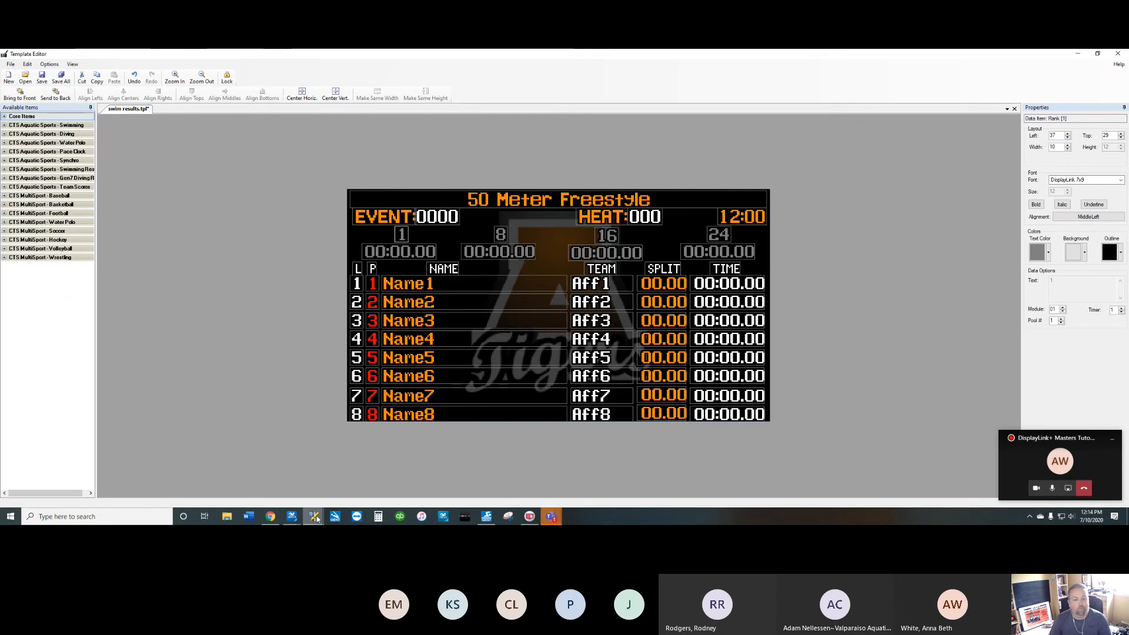
mouse_move(314, 516)
left_click(294, 491)
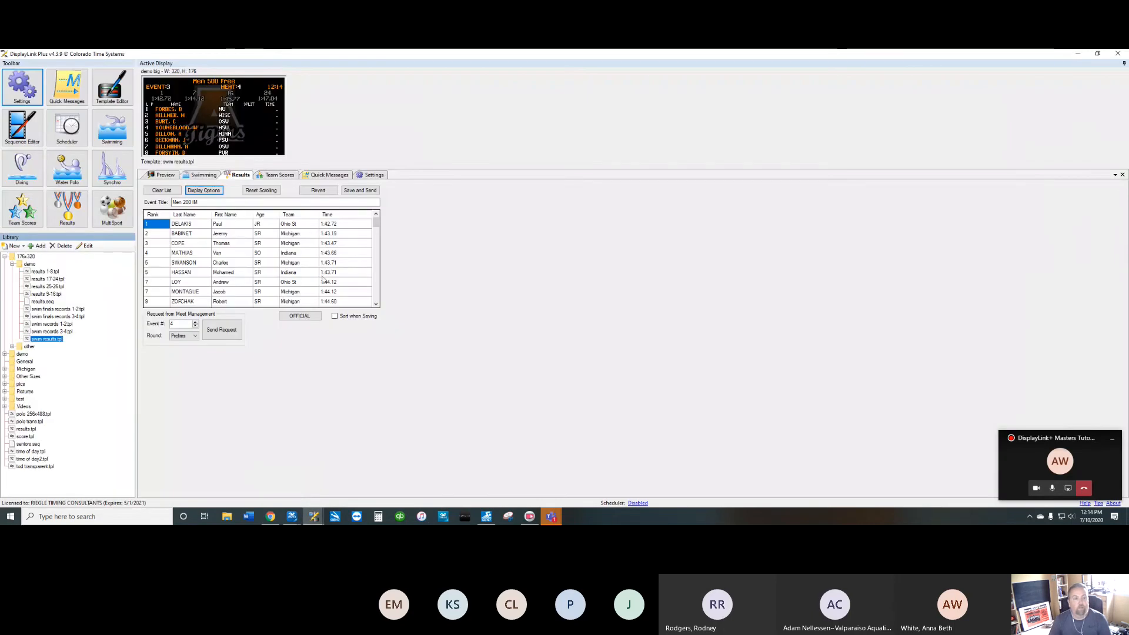
left_click(203, 189)
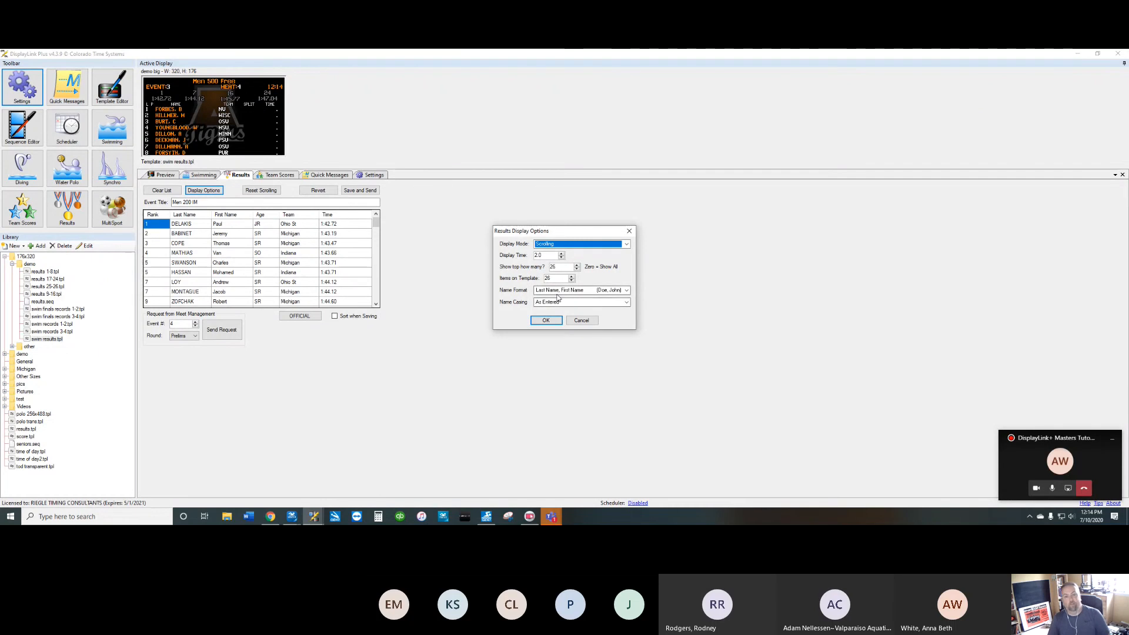
left_click(536, 321)
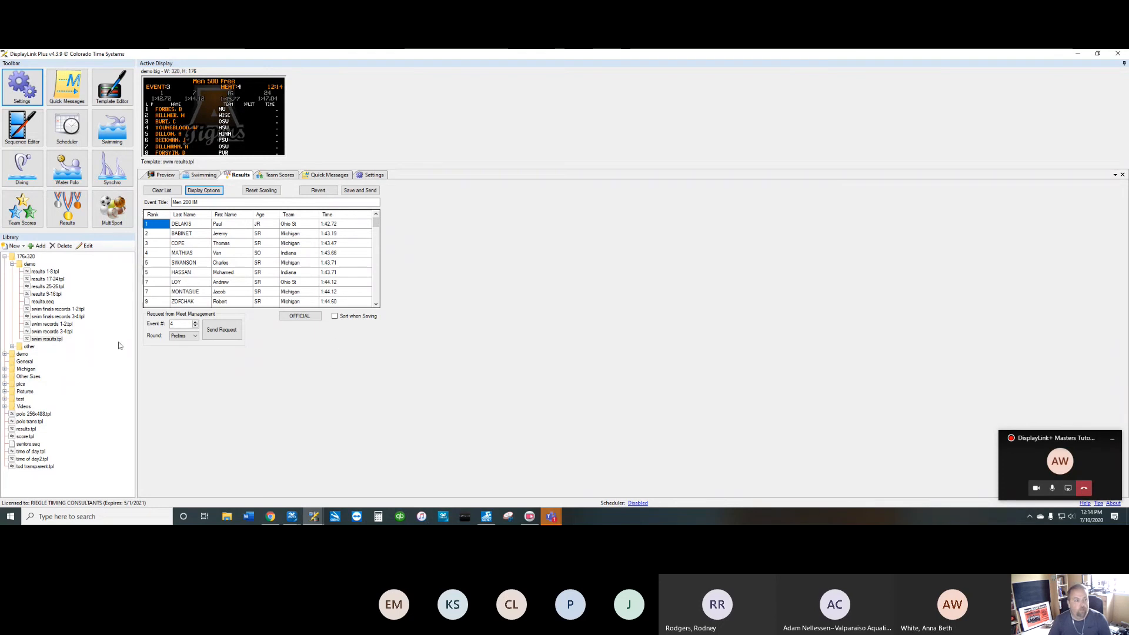
Step: Show the templates results 1-8.tpl, results 9-16.tpl, results 17-24.tpl and results 25-26.tpl in turn on the active display
double_click(45, 273)
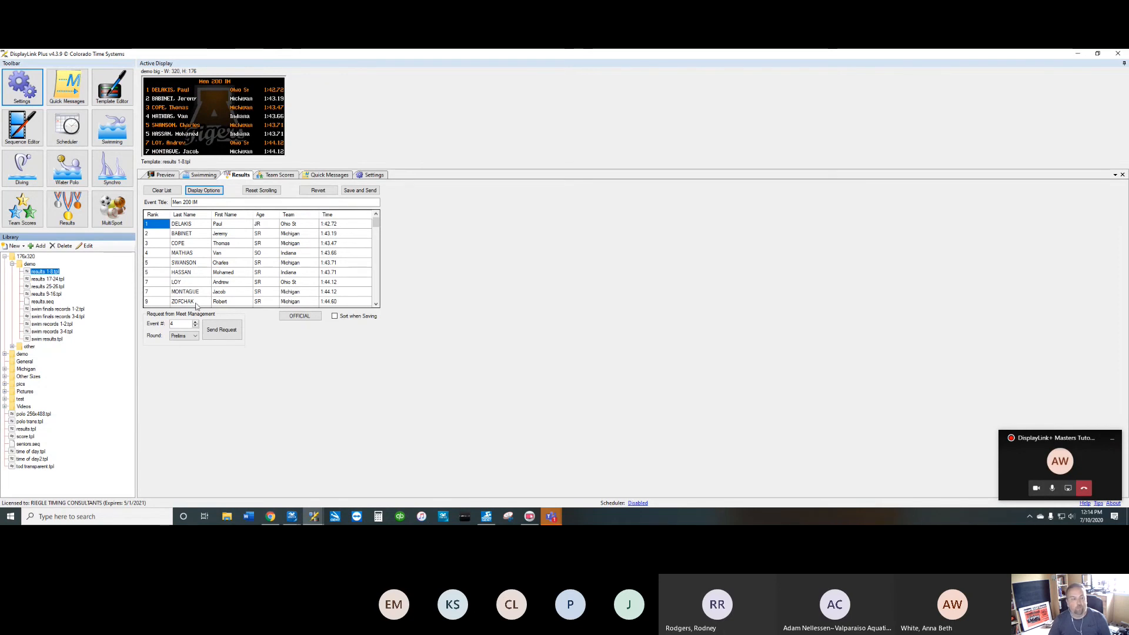
double_click(47, 294)
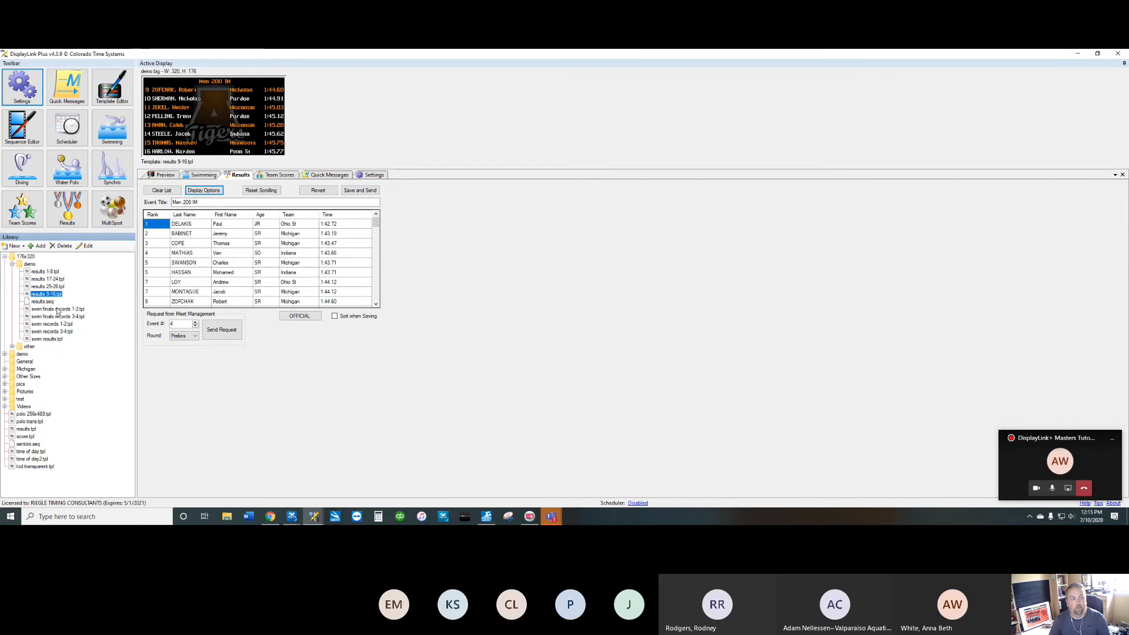
double_click(52, 280)
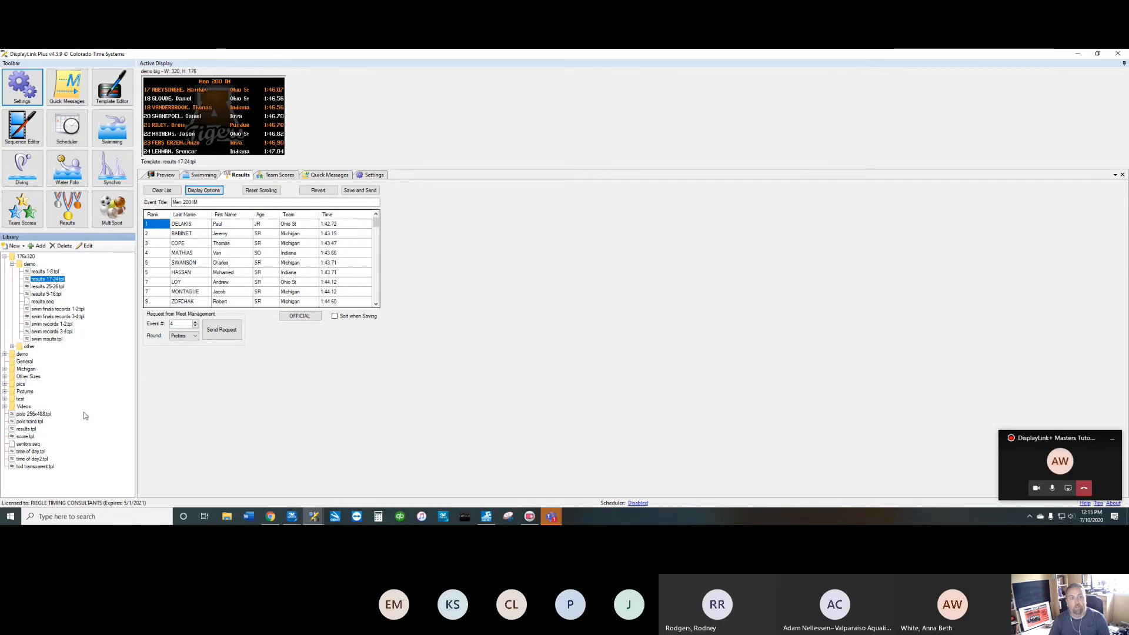
double_click(53, 286)
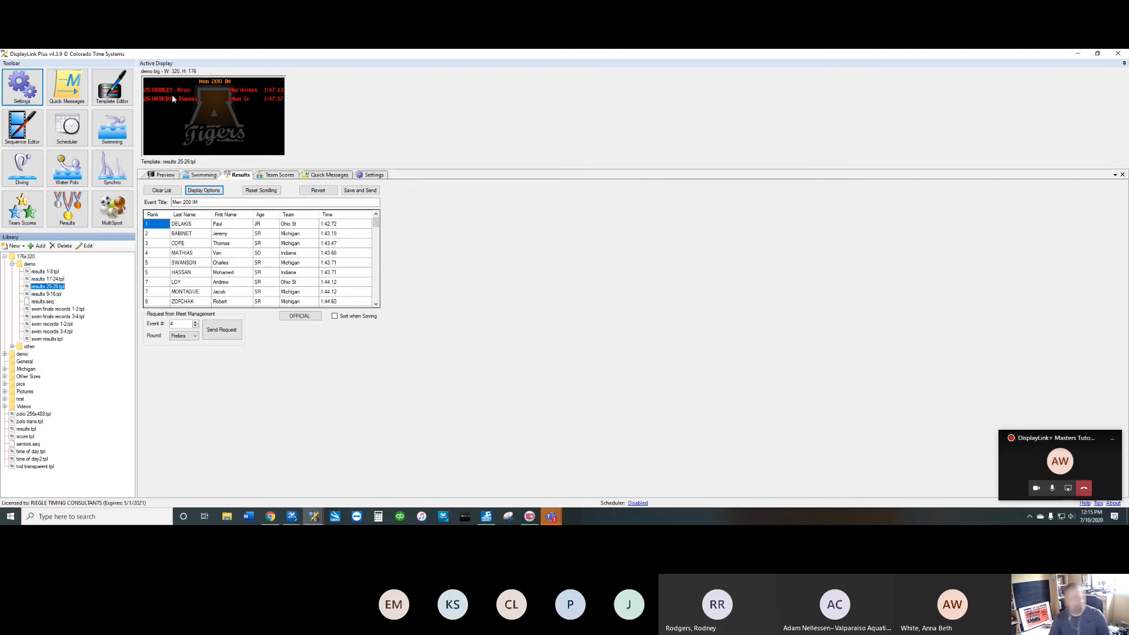
Step: Open the results.seq sequence from the demo folder and send it to the display
double_click(38, 301)
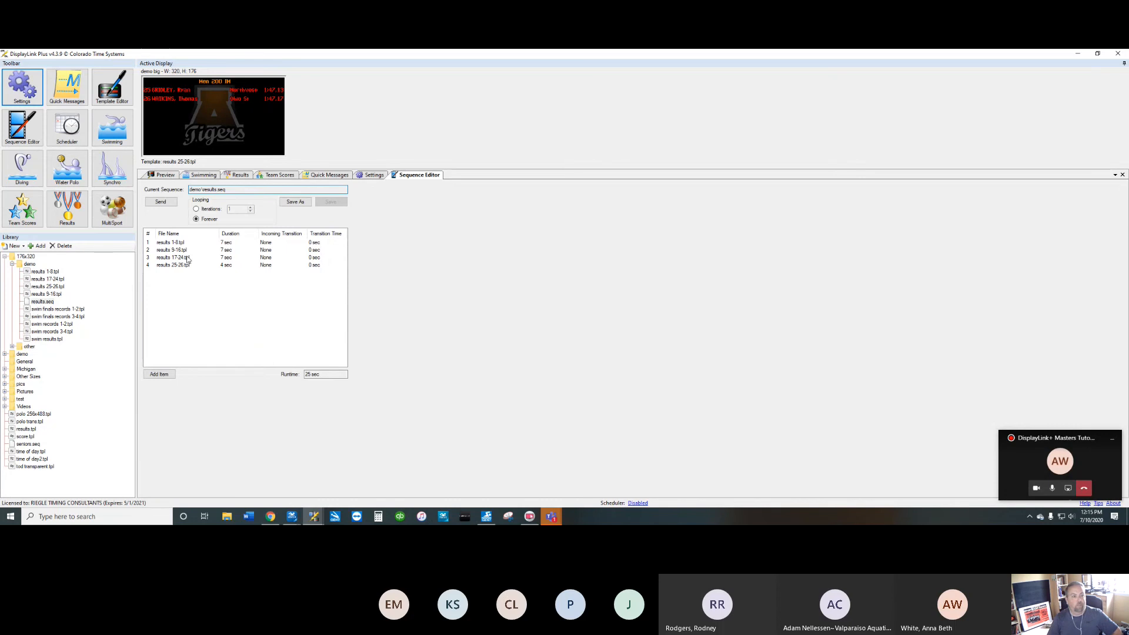
left_click(160, 202)
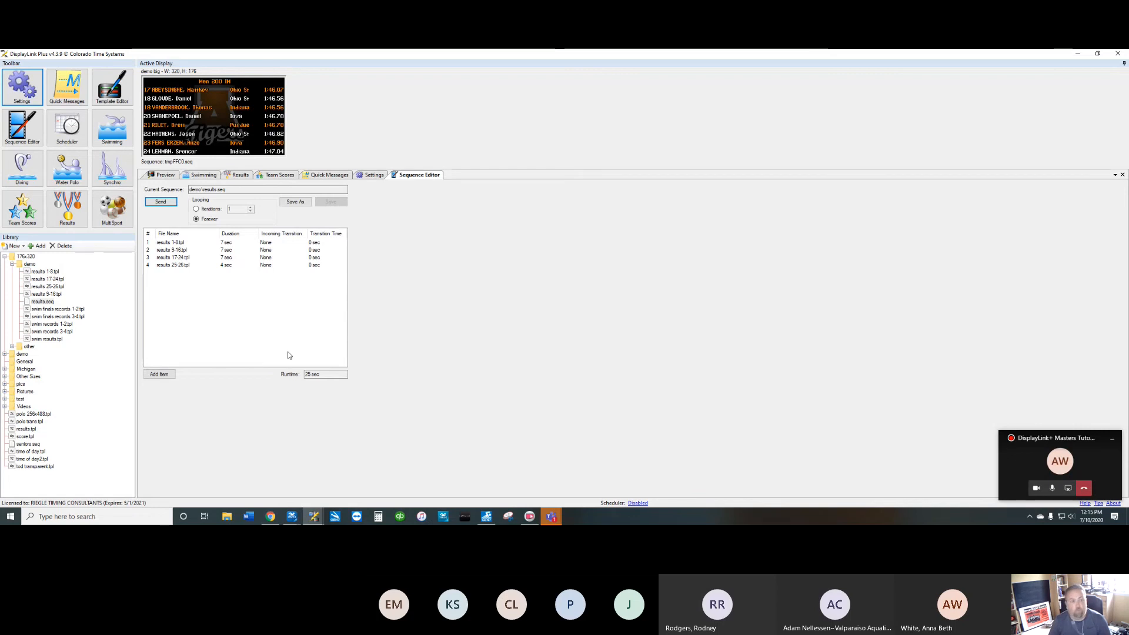
Step: Show the results templates individually on the display in reverse order, from results 25-26.tpl back to results 1-8.tpl
left_click(52, 287)
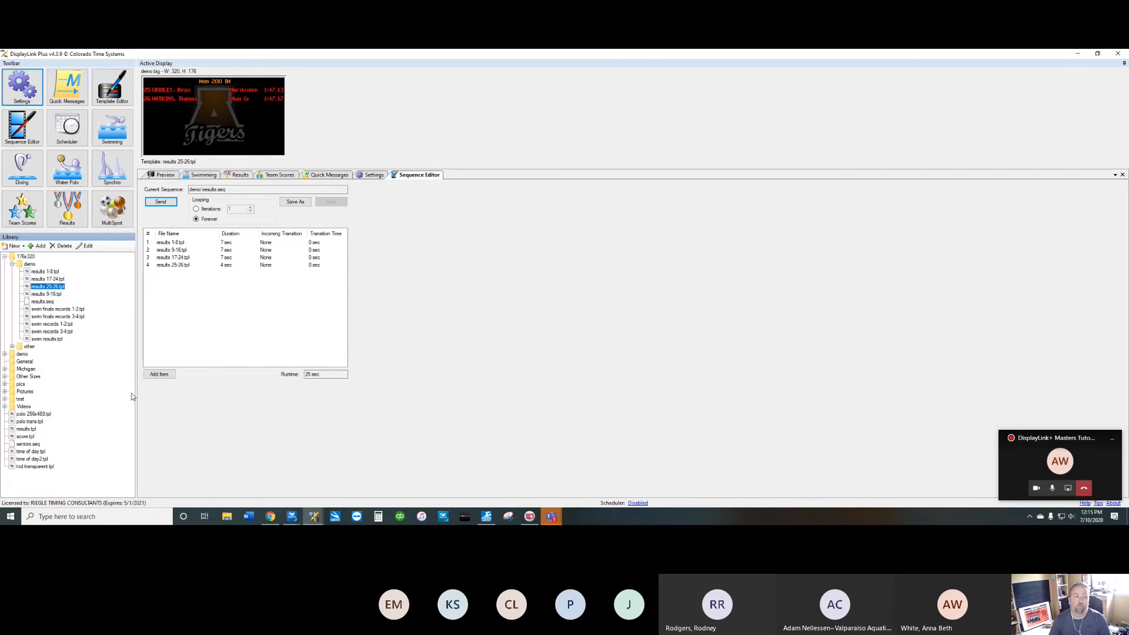
left_click(52, 280)
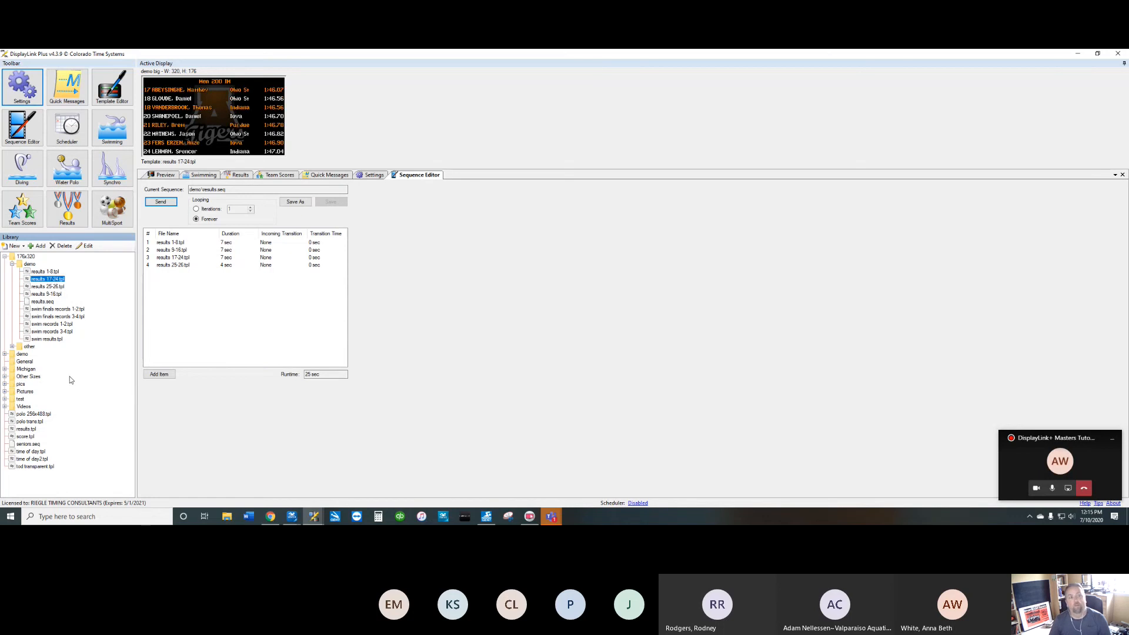
left_click(48, 294)
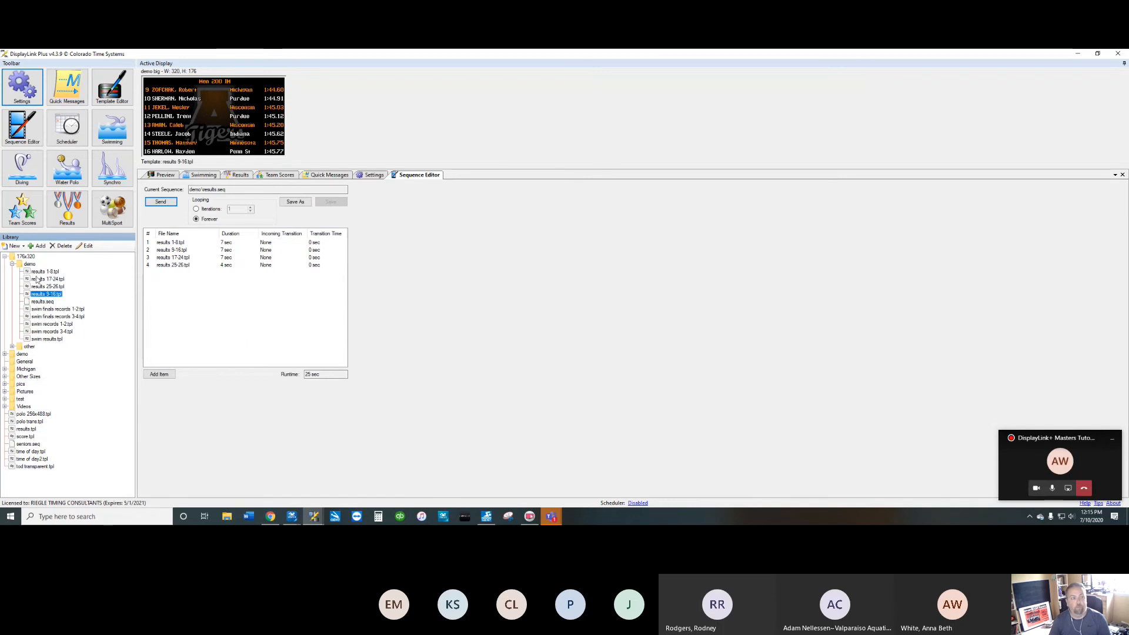
left_click(45, 272)
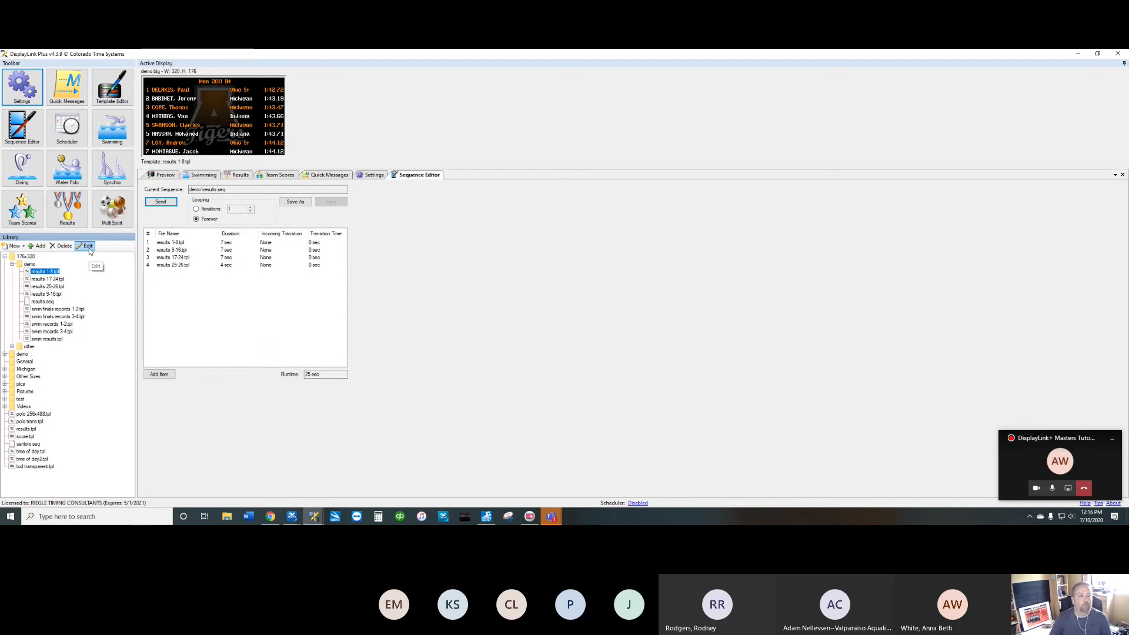
Step: Create a new template and place eight Swimming Results Rank items in a vertical column, 8 pixels apart, along the template's left edge
left_click(118, 99)
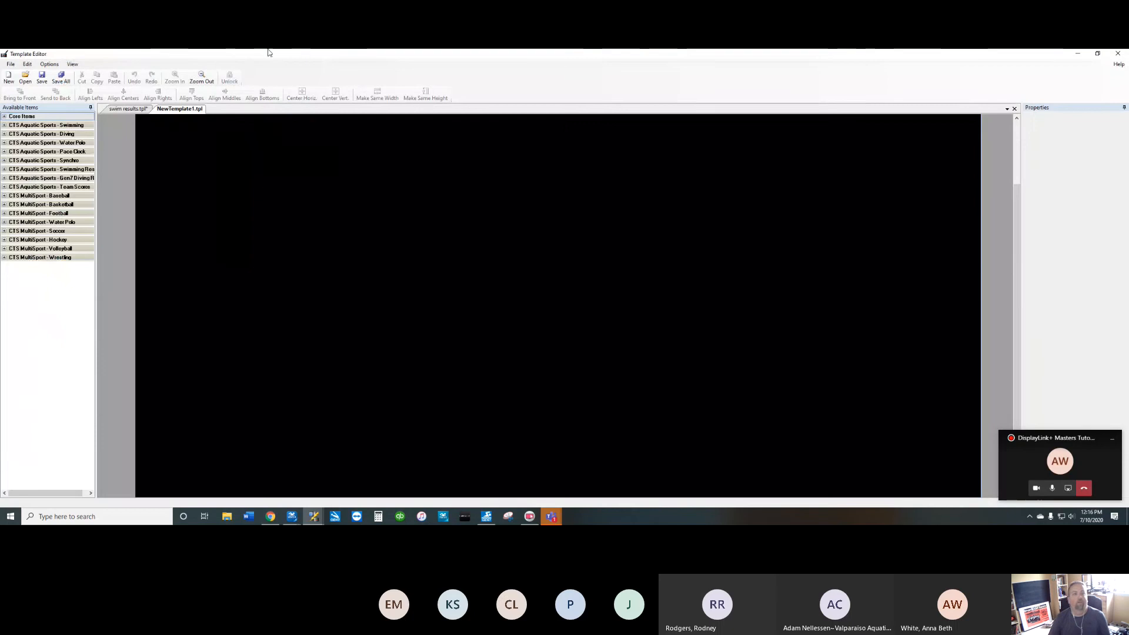
left_click(201, 78)
left_click(201, 79)
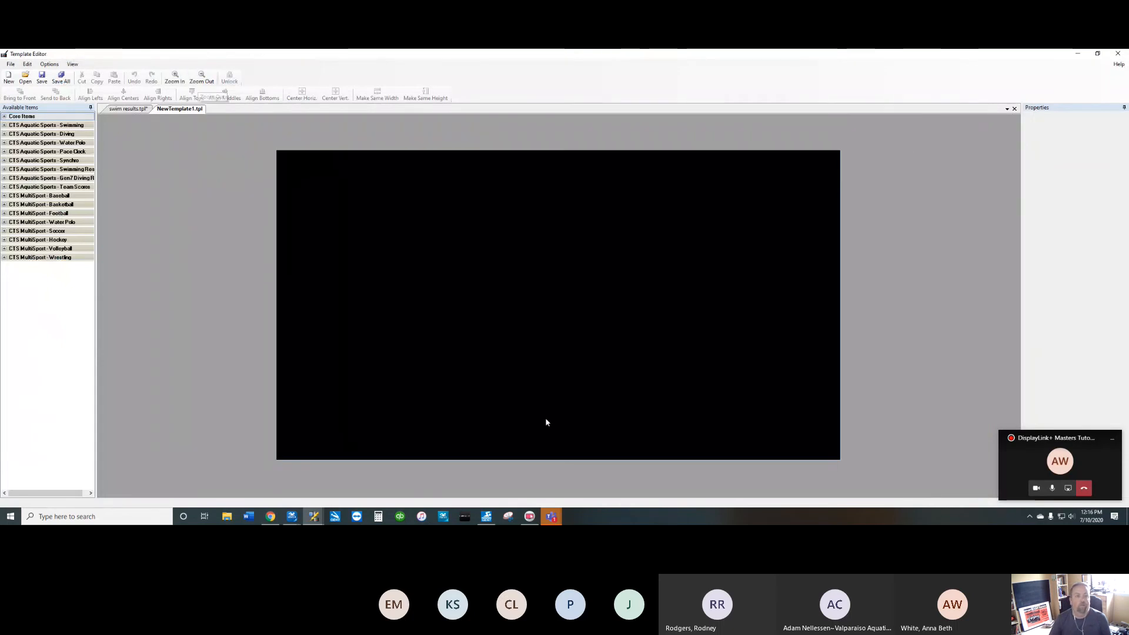
left_click(5, 169)
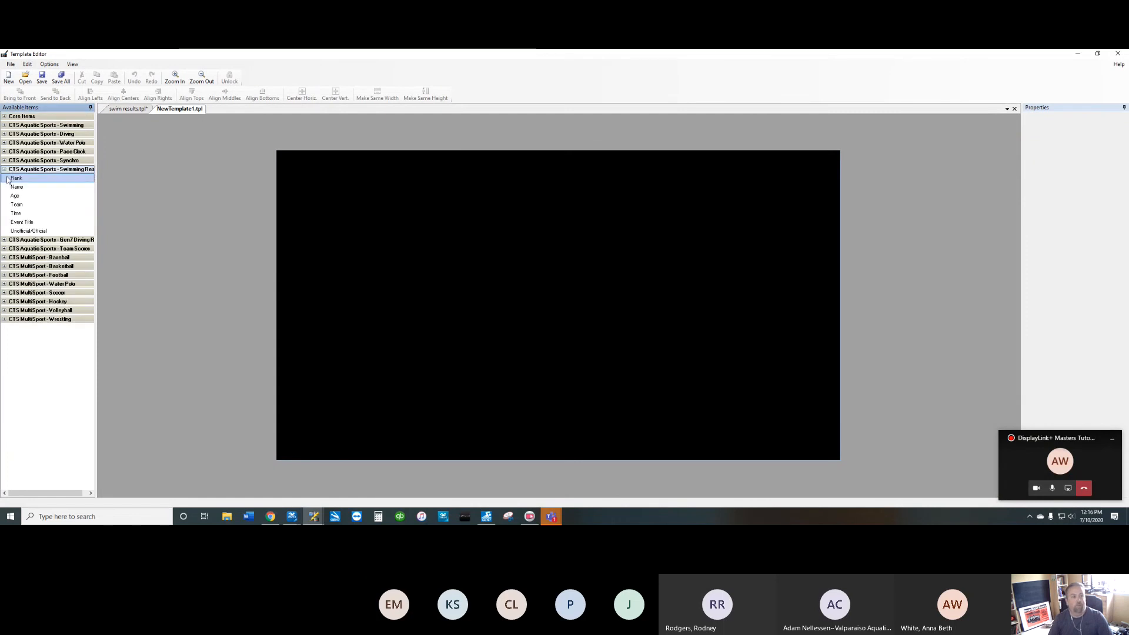
double_click(7, 179)
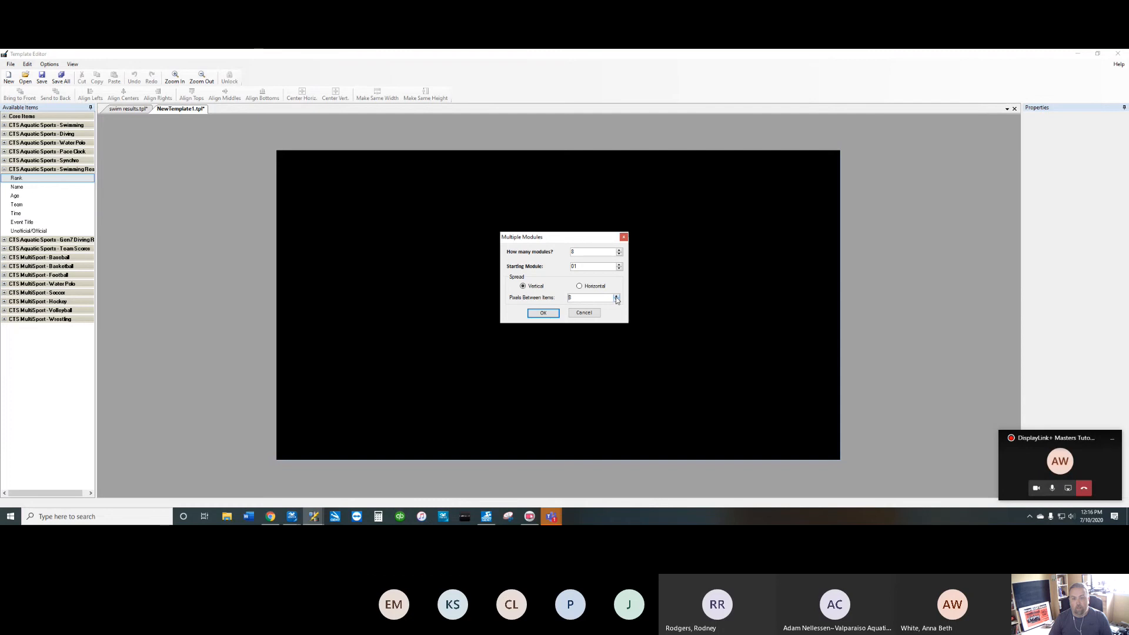
left_click(542, 312)
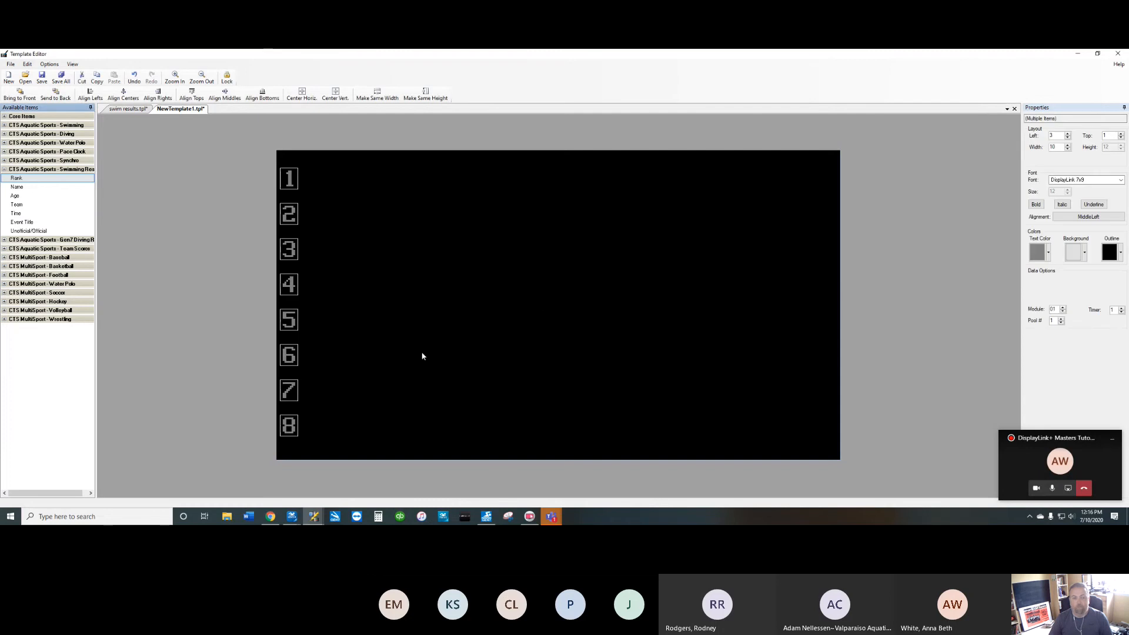
left_click_drag(303, 160, 286, 451)
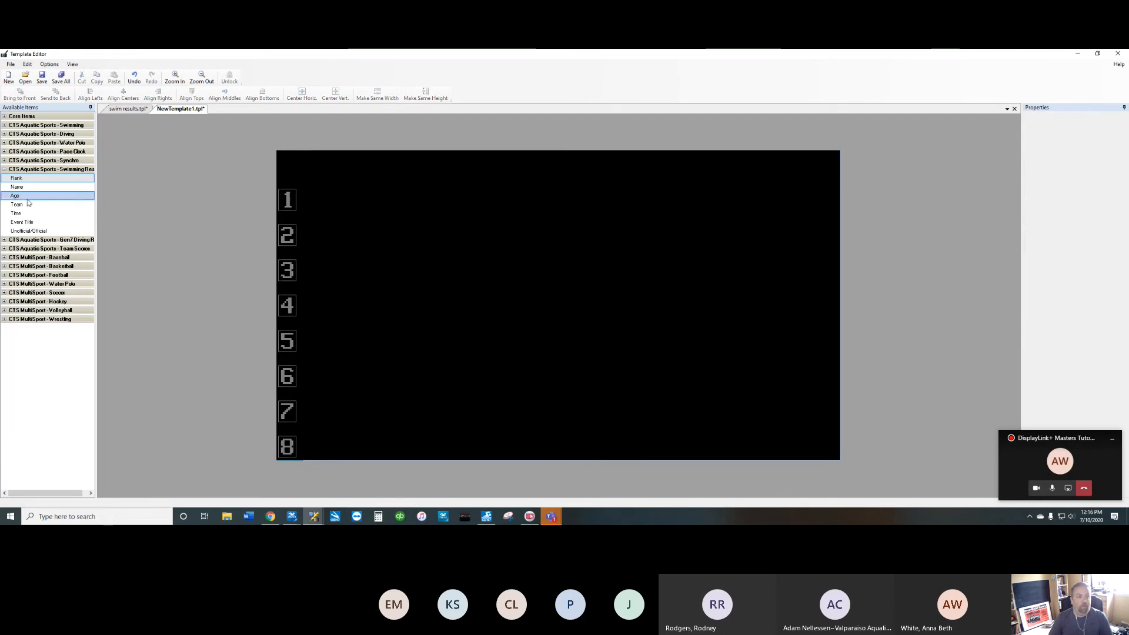
Step: Add a vertical column of eight Name items beside the ranks and another of eight Team items right of the template's centre
left_click_drag(27, 189, 467, 259)
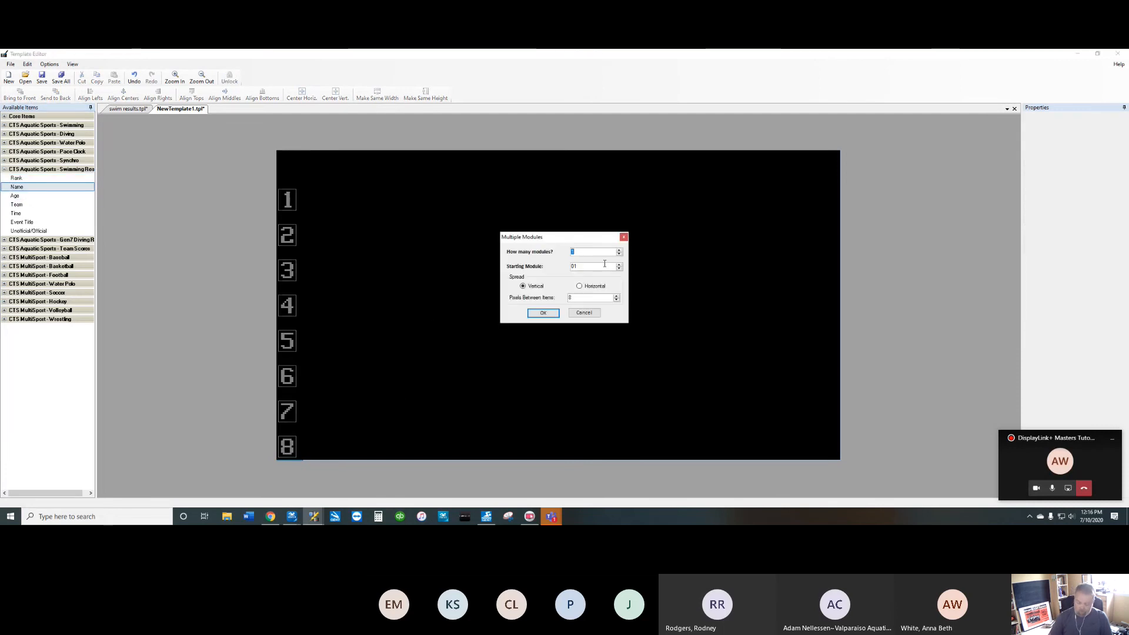
left_click(552, 318)
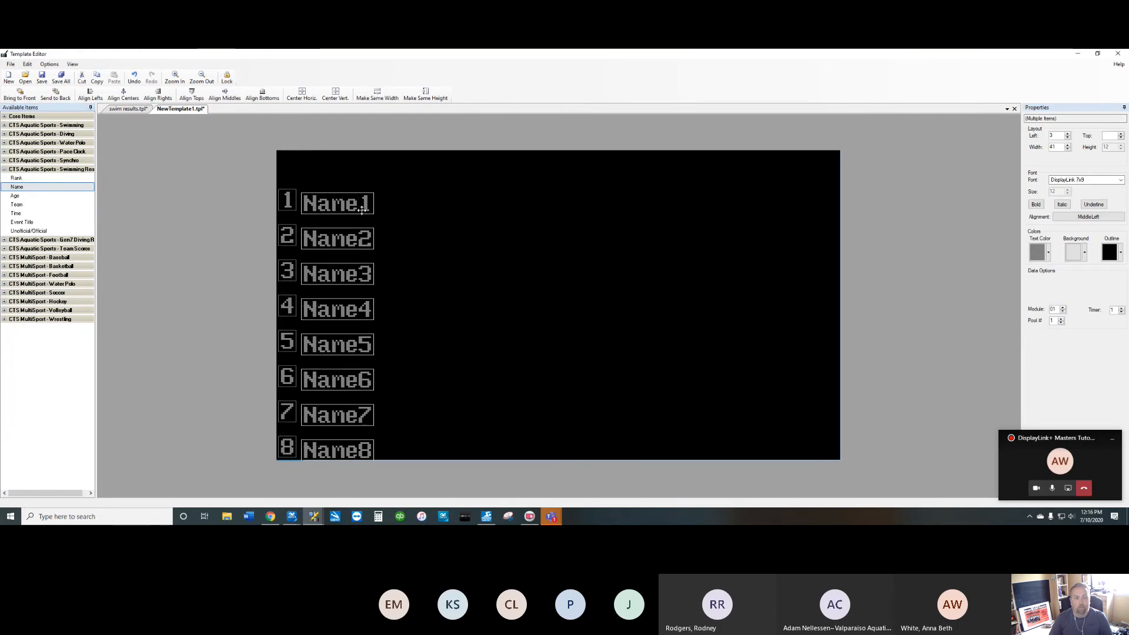
double_click(29, 205)
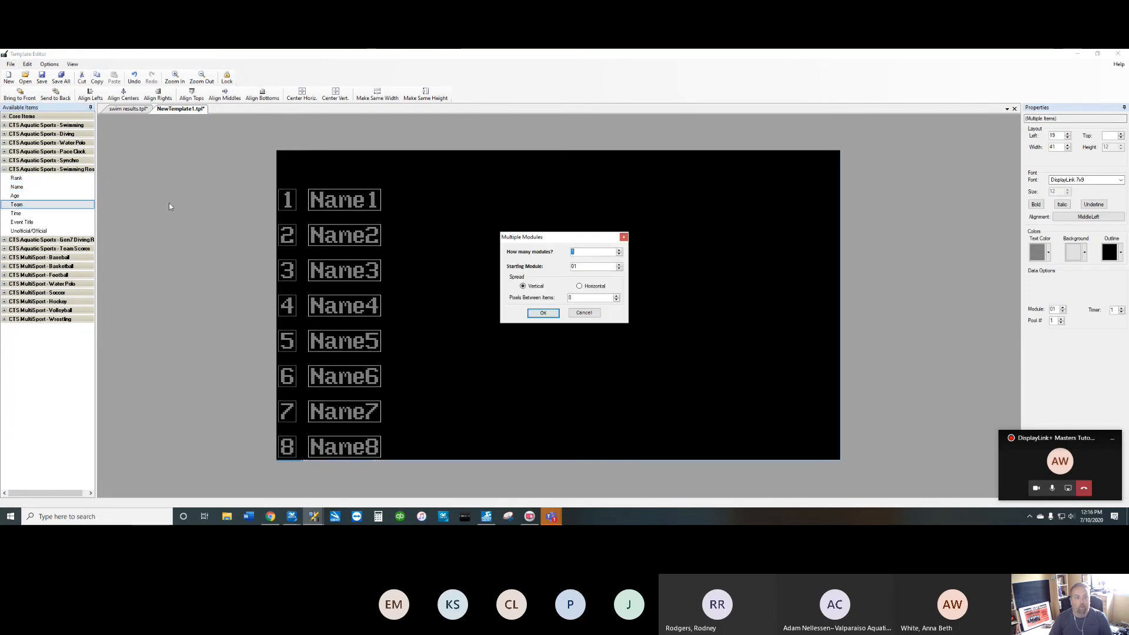
type("8")
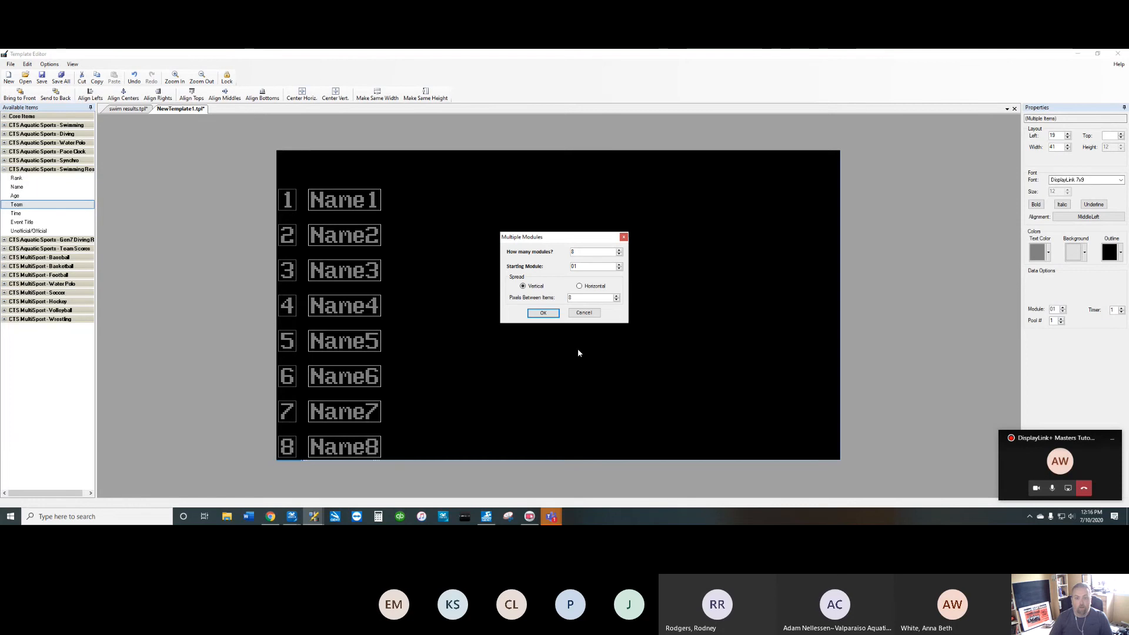
left_click(543, 312)
left_click_drag(285, 179, 609, 197)
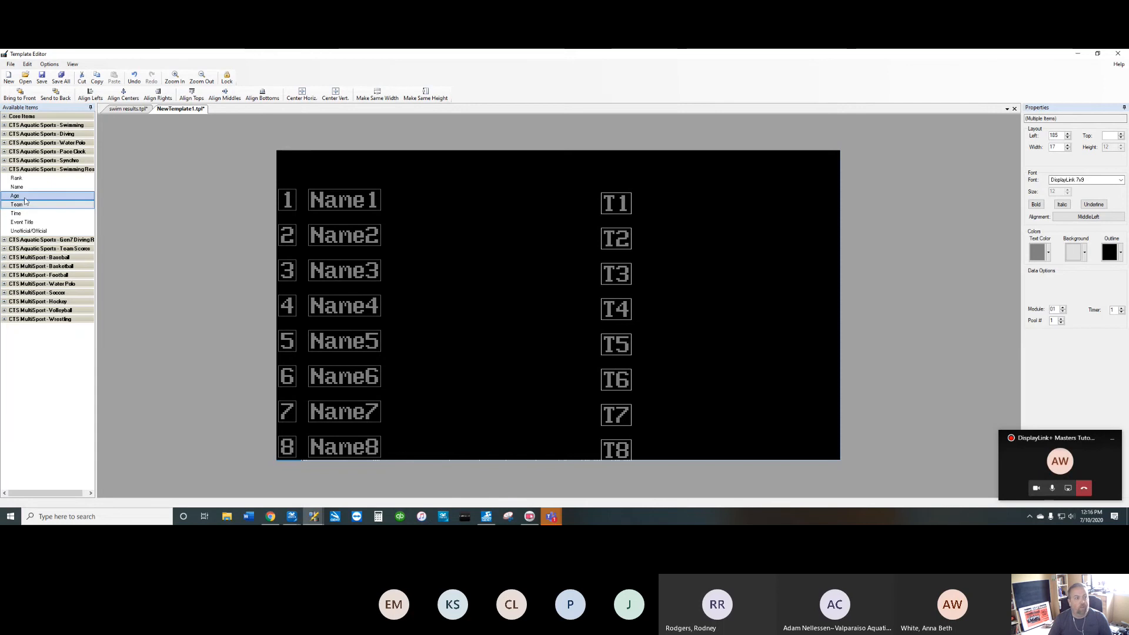
Step: Place eight Time items in a vertical column near the template's right edge, level with the result rows
left_click_drag(20, 215, 465, 238)
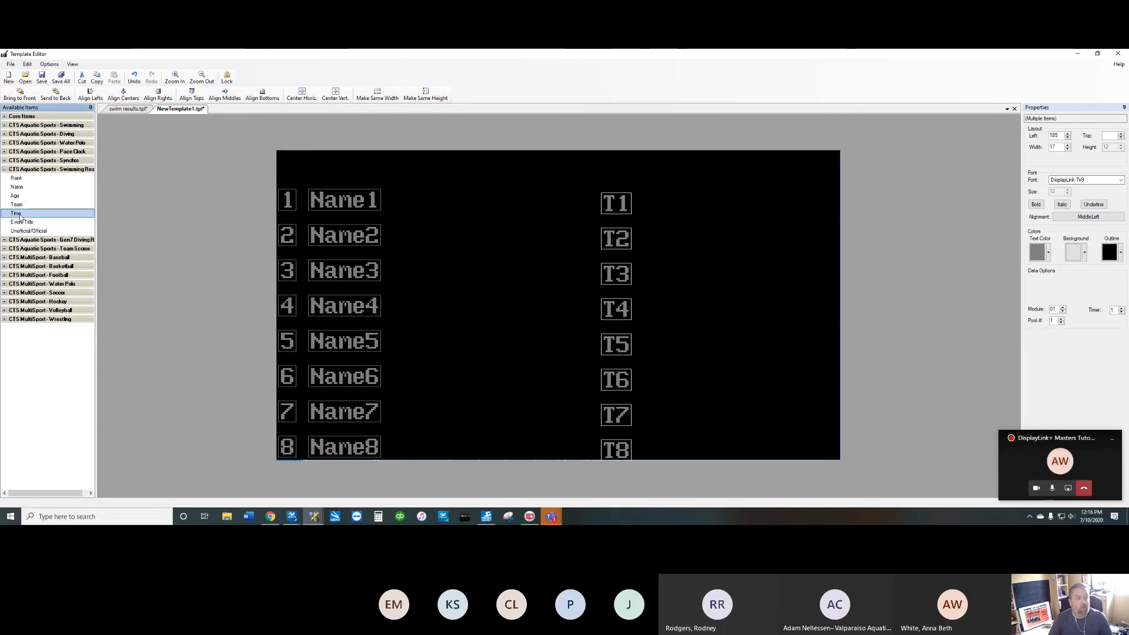
type("8")
key("Return")
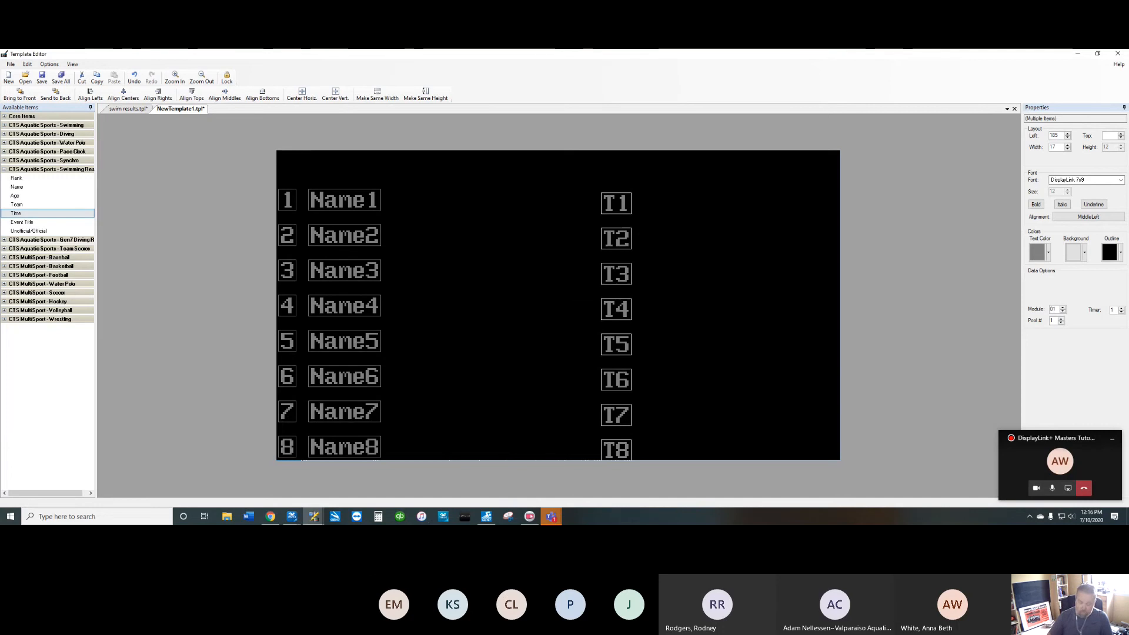
left_click_drag(343, 180, 785, 199)
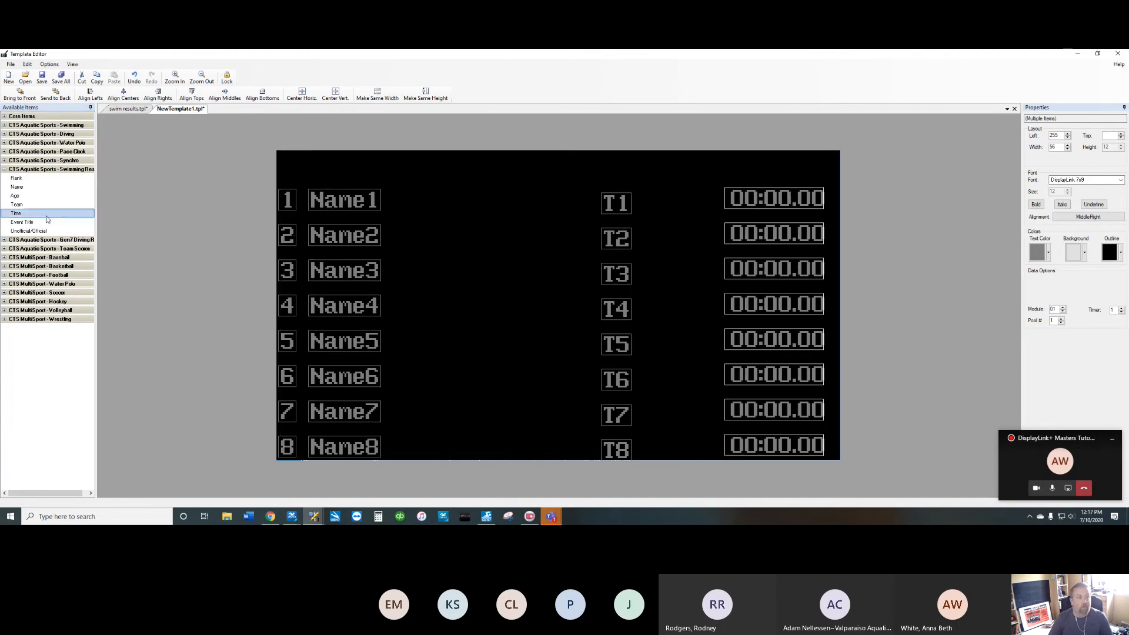
Step: Add the Event Title item above the result rows and the Unofficial/Official item in the template's top right corner
left_click_drag(22, 222, 272, 160)
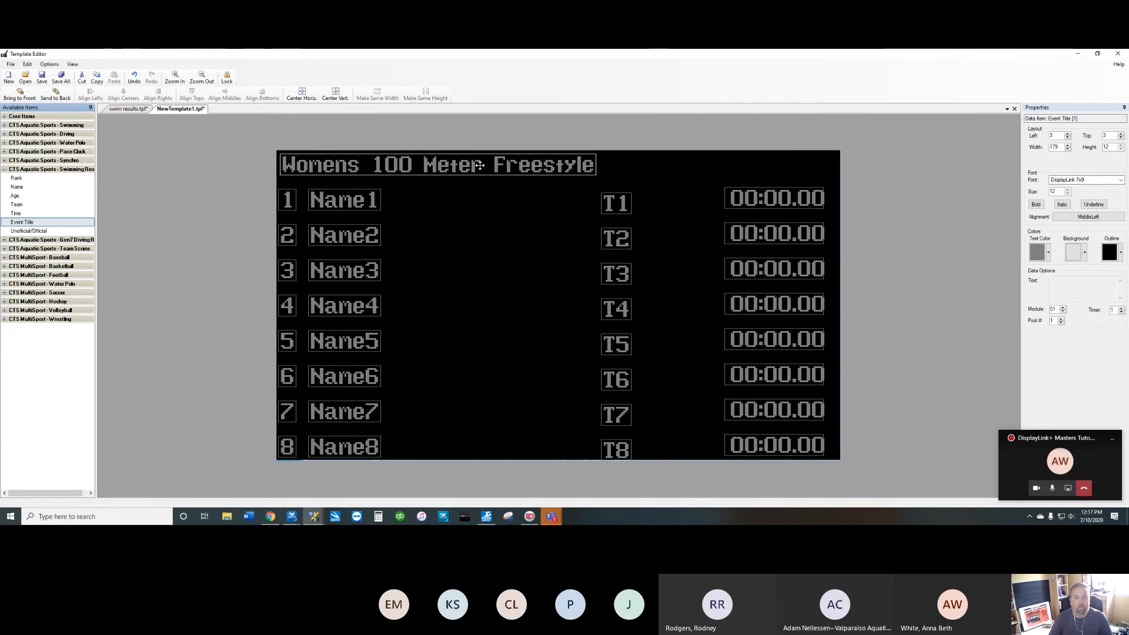
left_click_drag(416, 173, 494, 170)
left_click_drag(28, 230, 200, 181)
left_click_drag(298, 169, 730, 160)
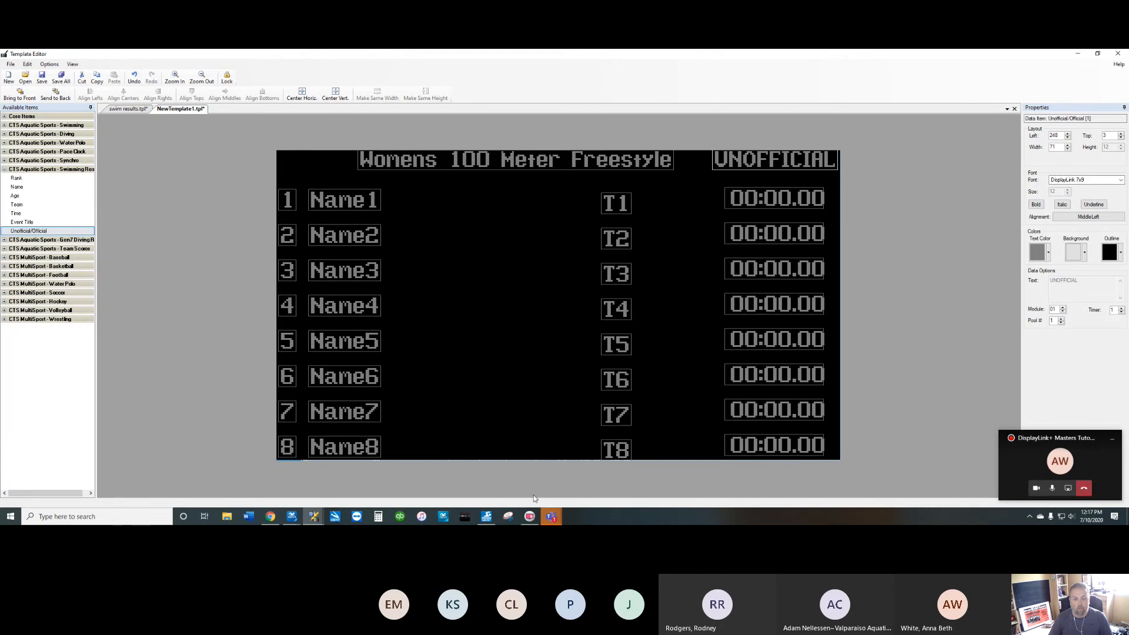
Step: Set the width of all eight Name items to 176
left_click(310, 182)
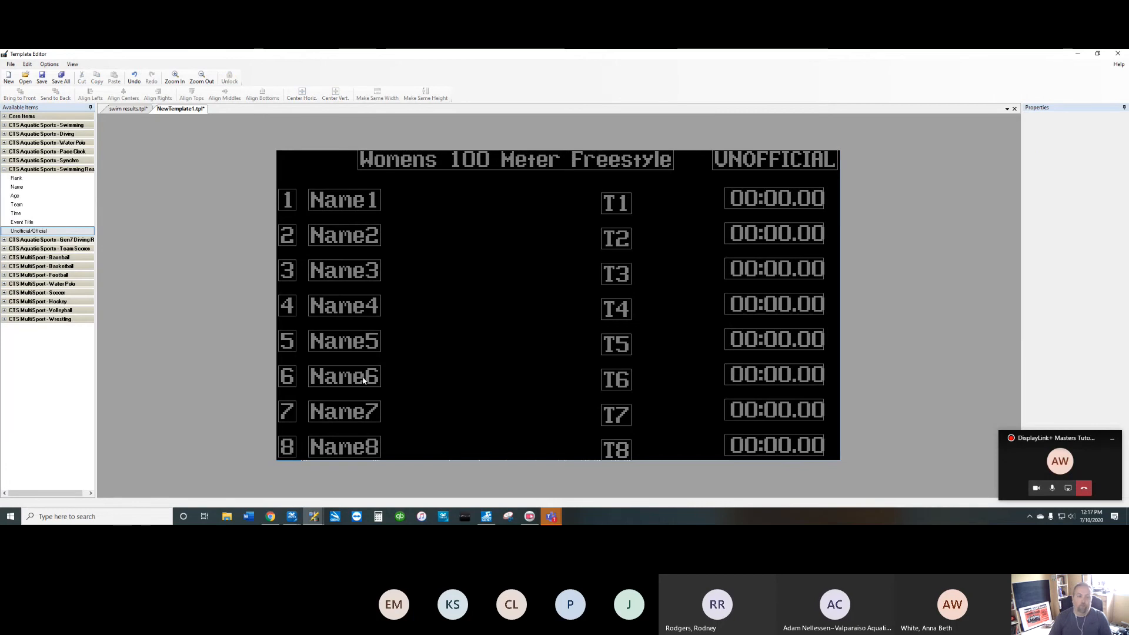
left_click_drag(364, 381, 380, 477)
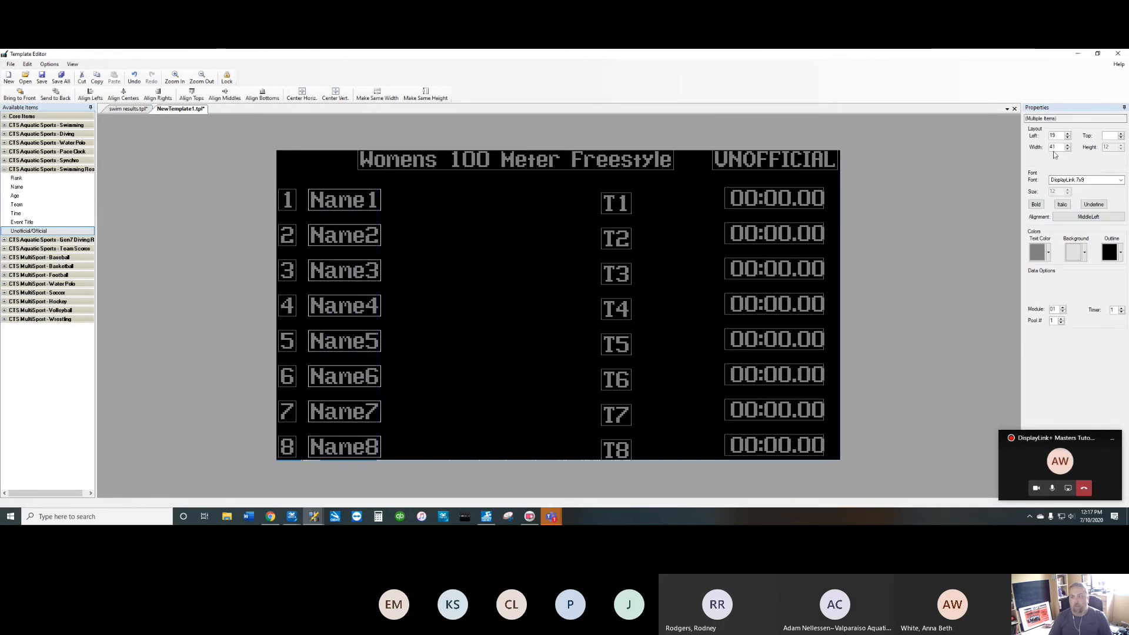
double_click(1054, 147)
type("17")
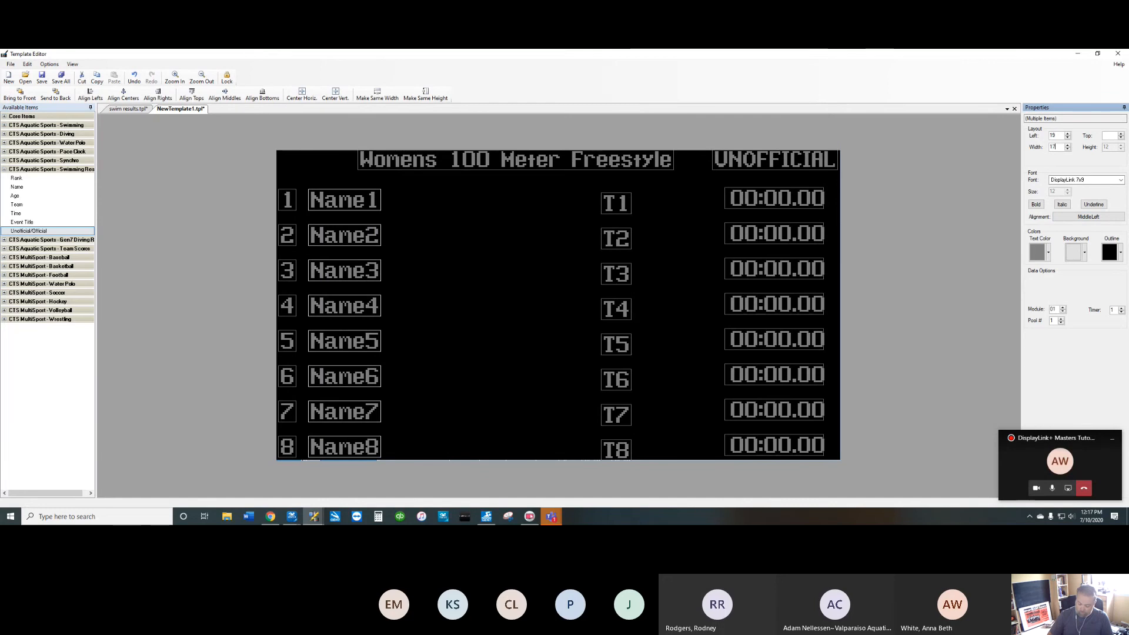
type("6")
key("Return")
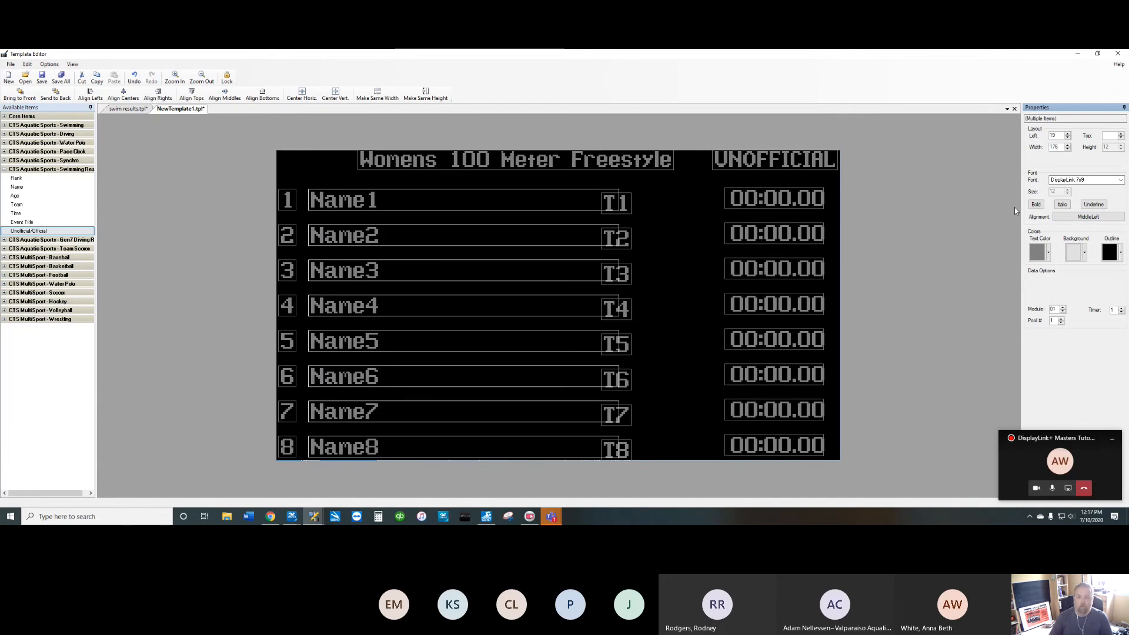
Step: Move the Team column just past the Name boxes at width 60, and shift the Time column right to a left position of 260
left_click(636, 203)
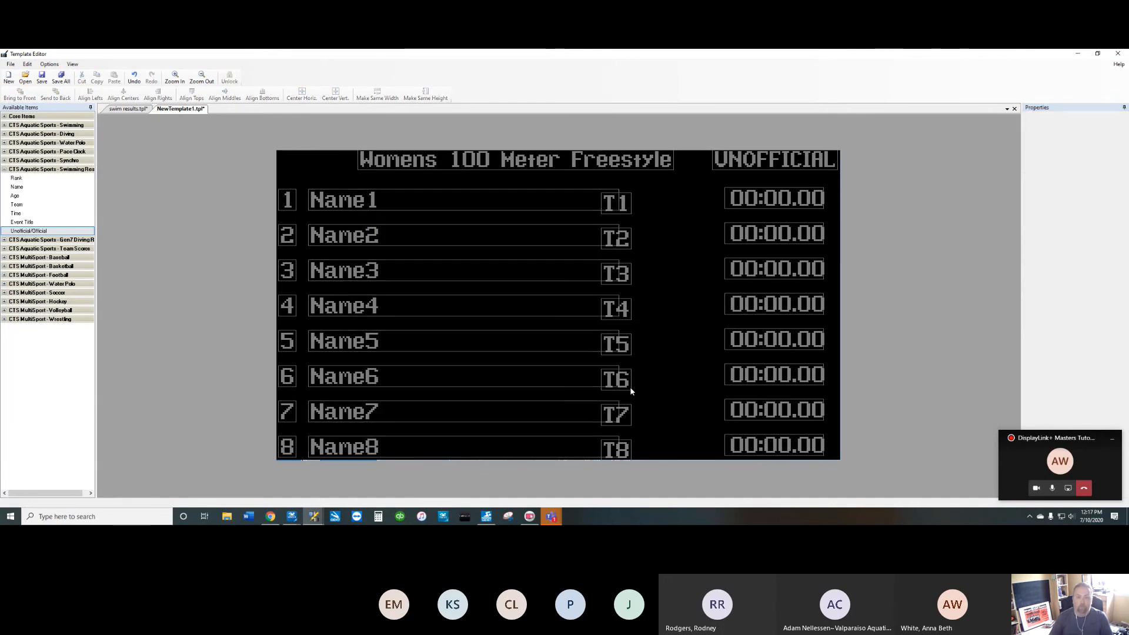
left_click_drag(640, 186, 652, 444)
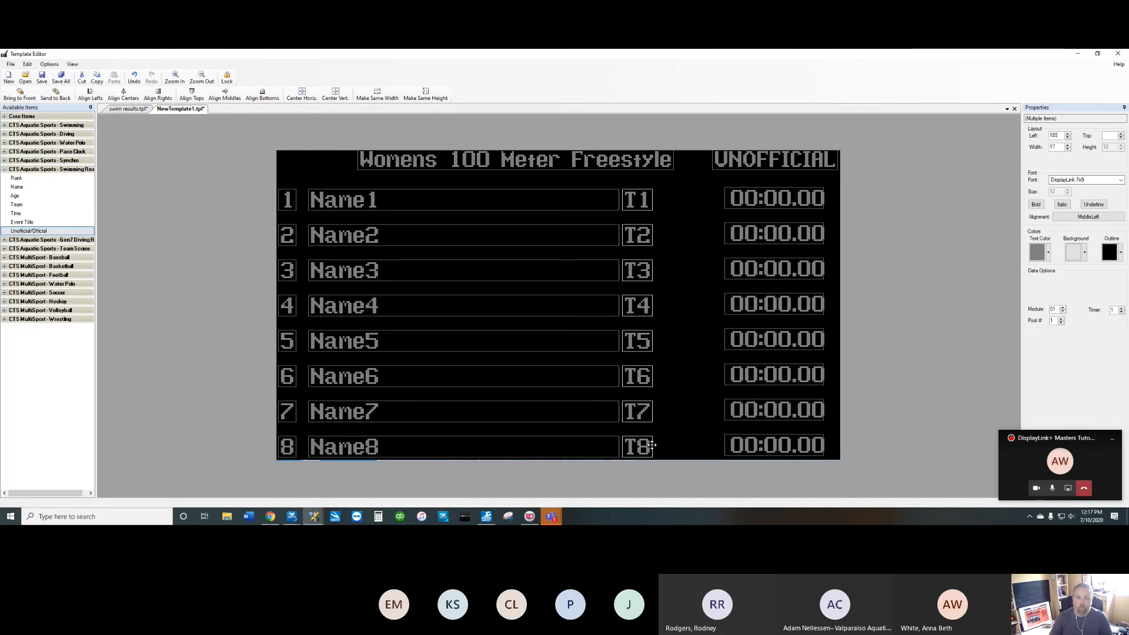
double_click(1055, 145)
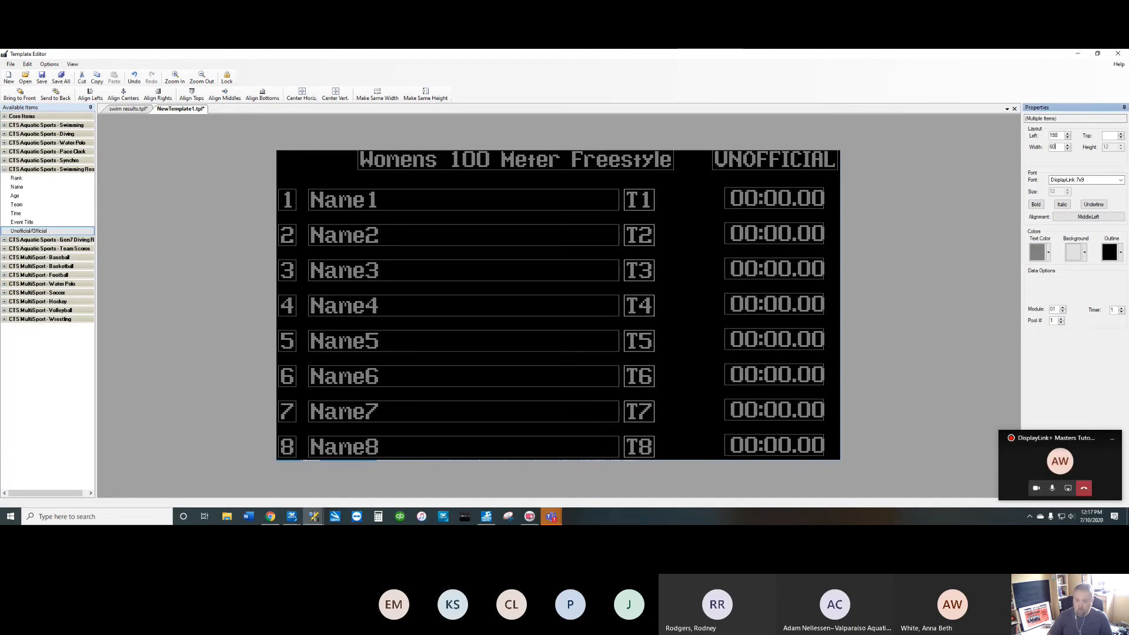
type("60")
key("Return")
left_click_drag(756, 184, 817, 444)
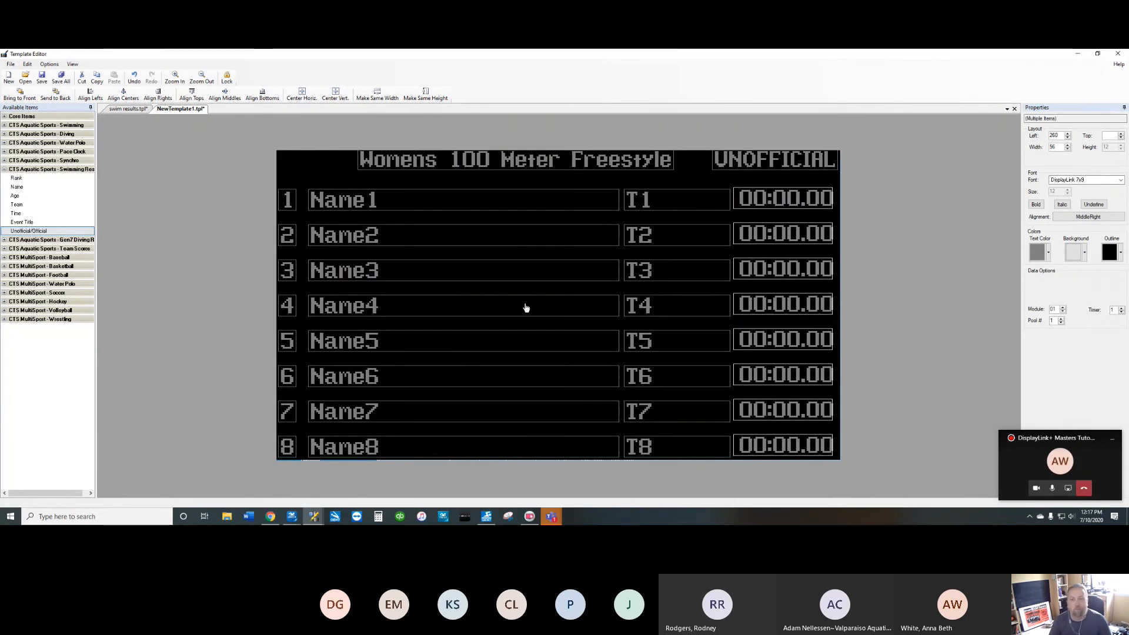
Step: Change the first row's Rank item to module 09
left_click(291, 198)
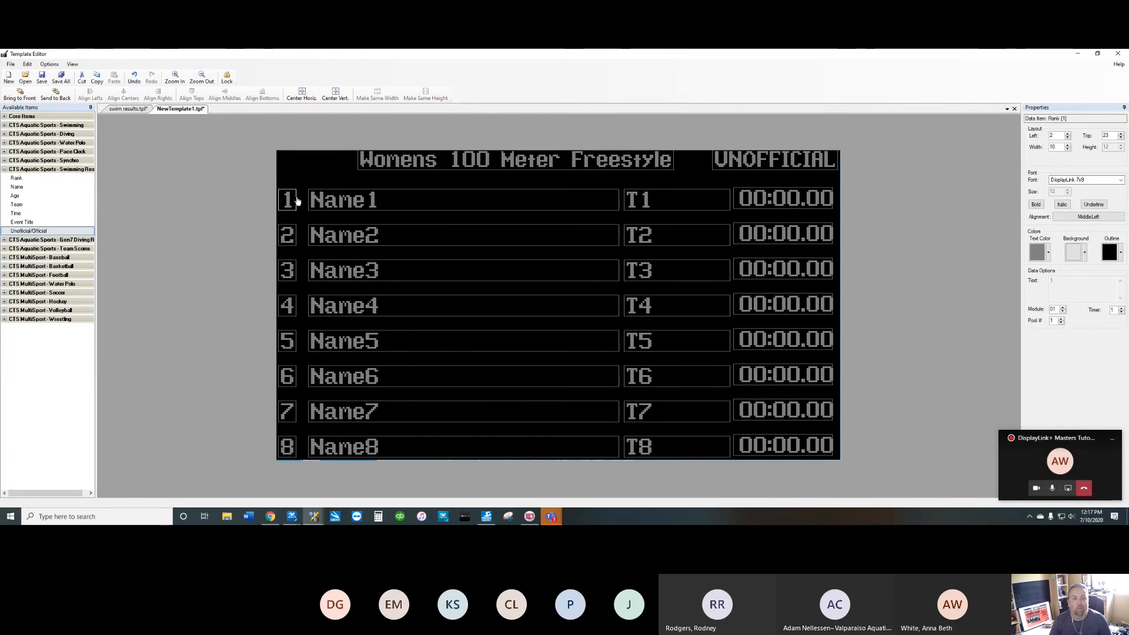
left_click(1062, 308)
left_click(1062, 308)
left_click(1062, 308)
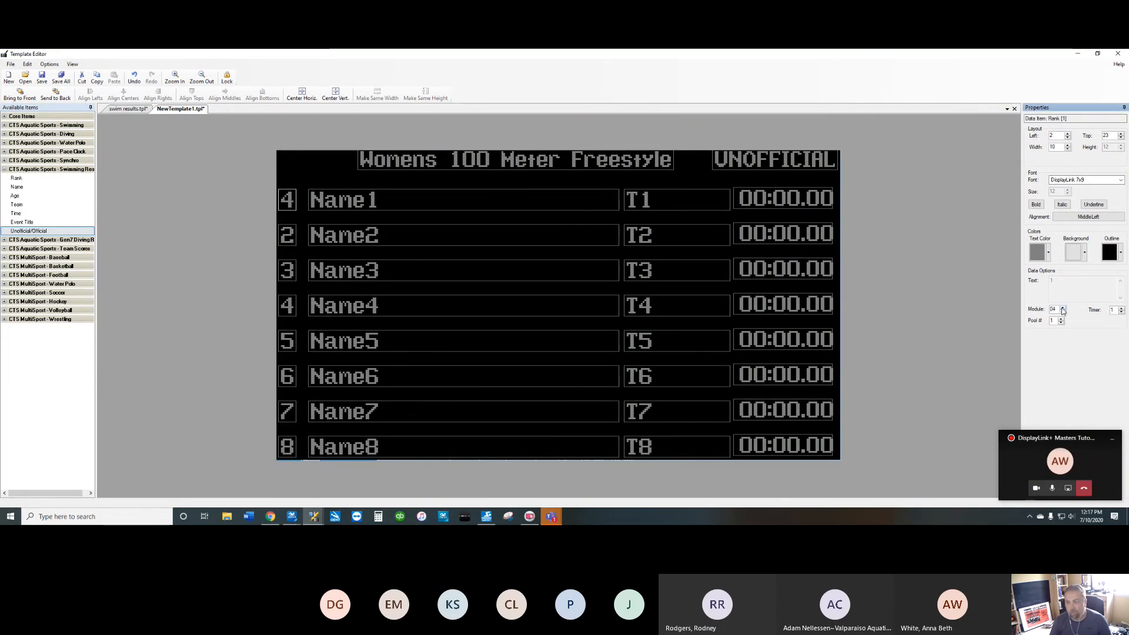
left_click(1062, 308)
left_click(1062, 308)
left_click(1062, 308)
left_click(1062, 308)
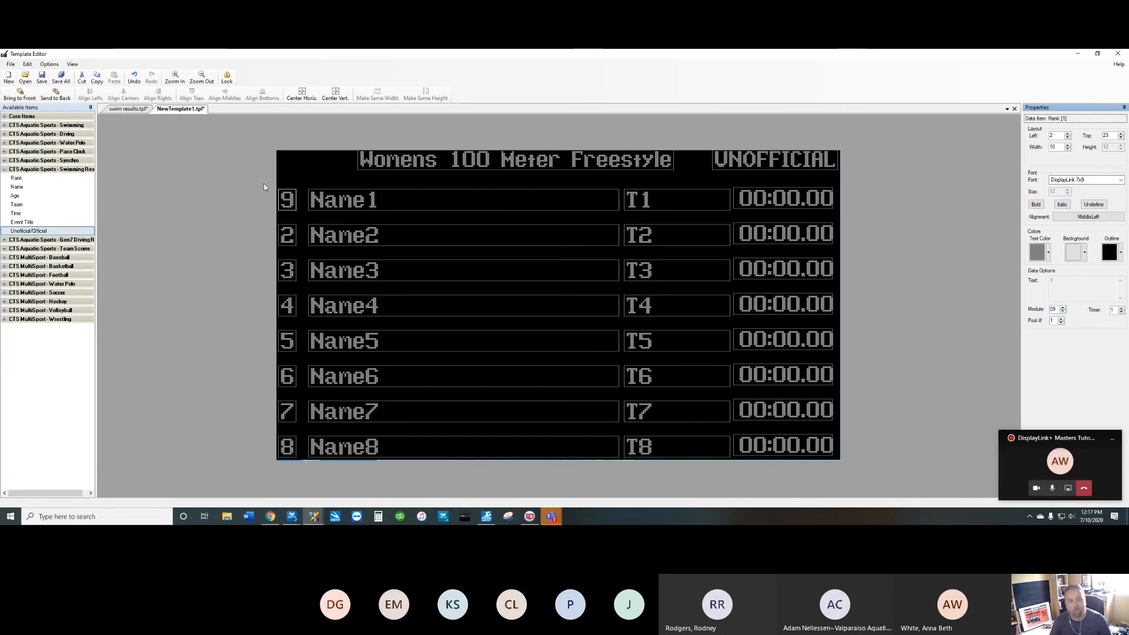
Step: Change all the items in the second result row together to module 0A, the tenth place
left_click(381, 203)
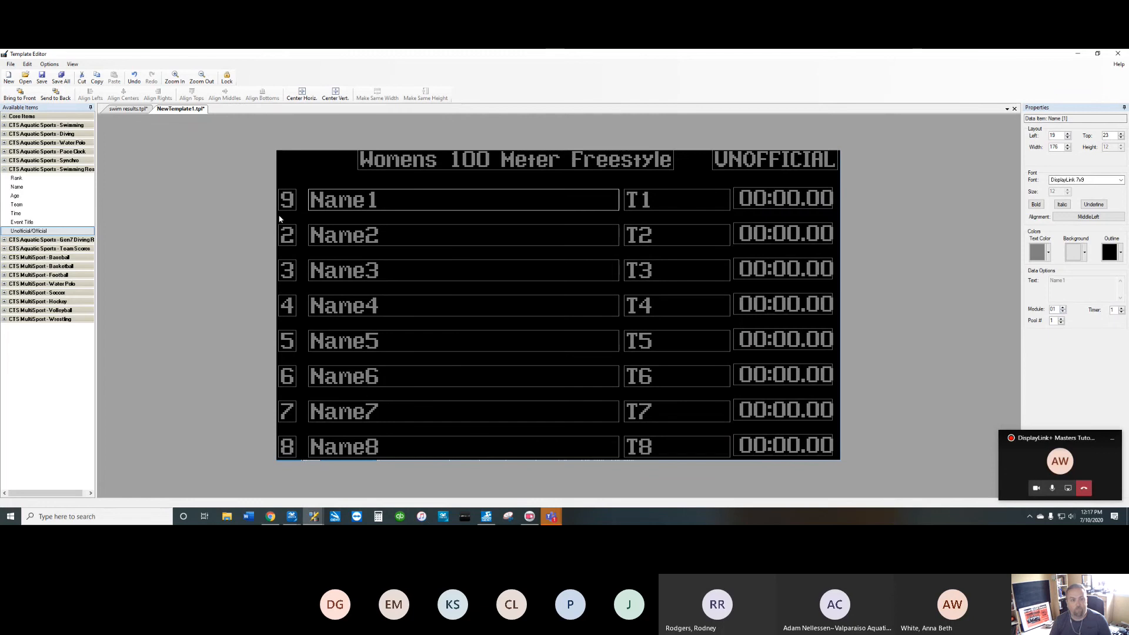
left_click_drag(281, 219, 782, 236)
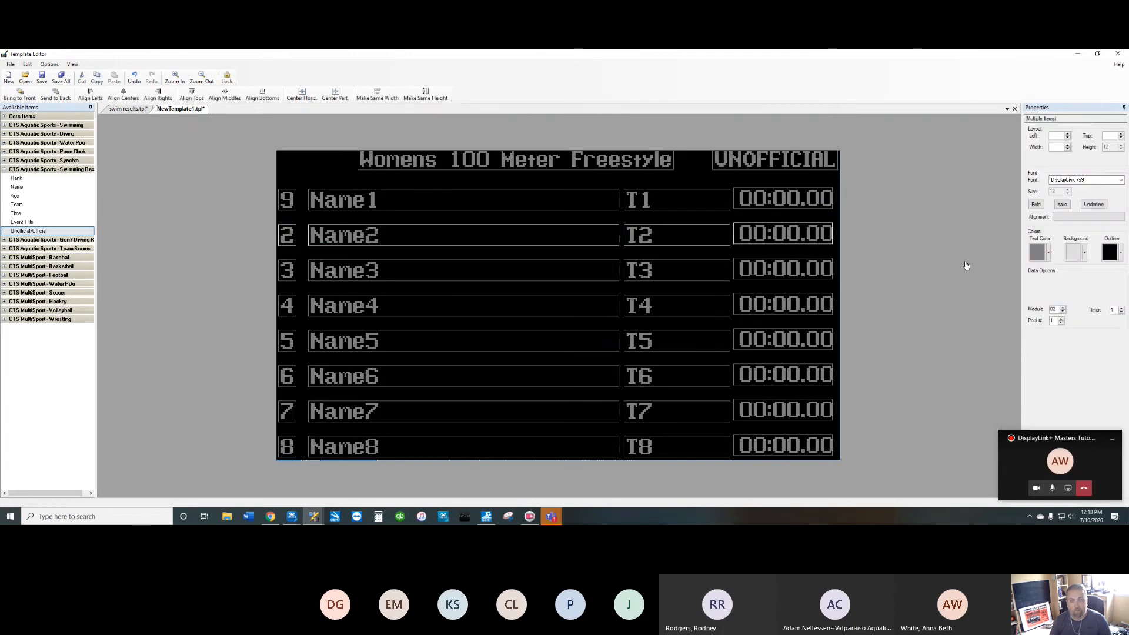
left_click(1062, 307)
left_click(1062, 311)
left_click(1062, 311)
left_click(1062, 307)
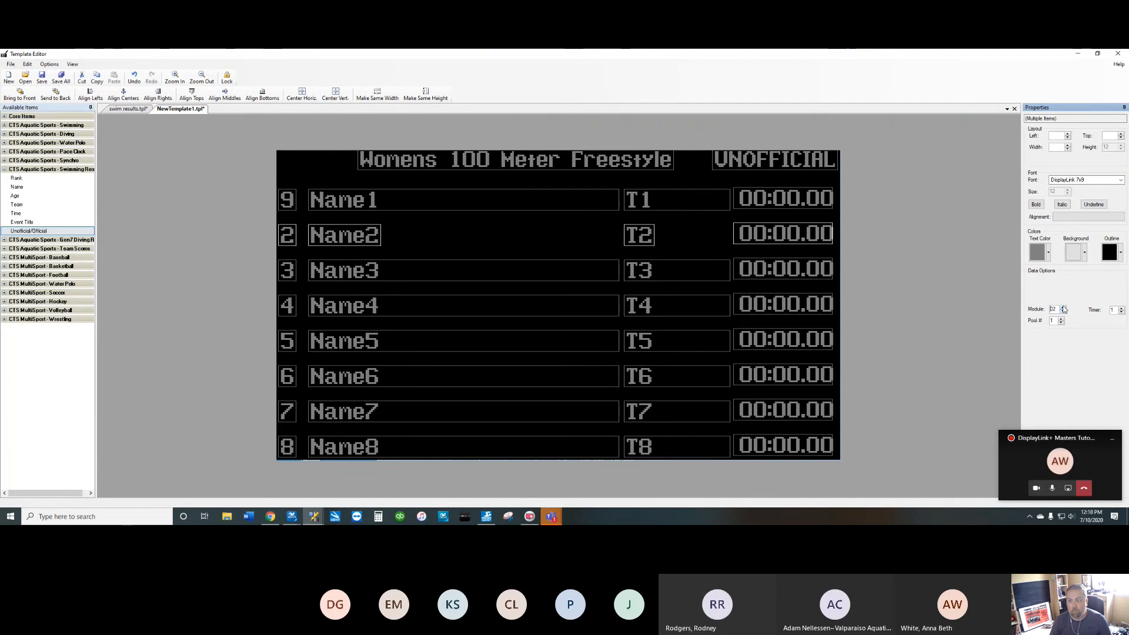
left_click(1062, 307)
left_click(1062, 307)
left_click(1063, 307)
left_click(1063, 307)
left_click(1062, 306)
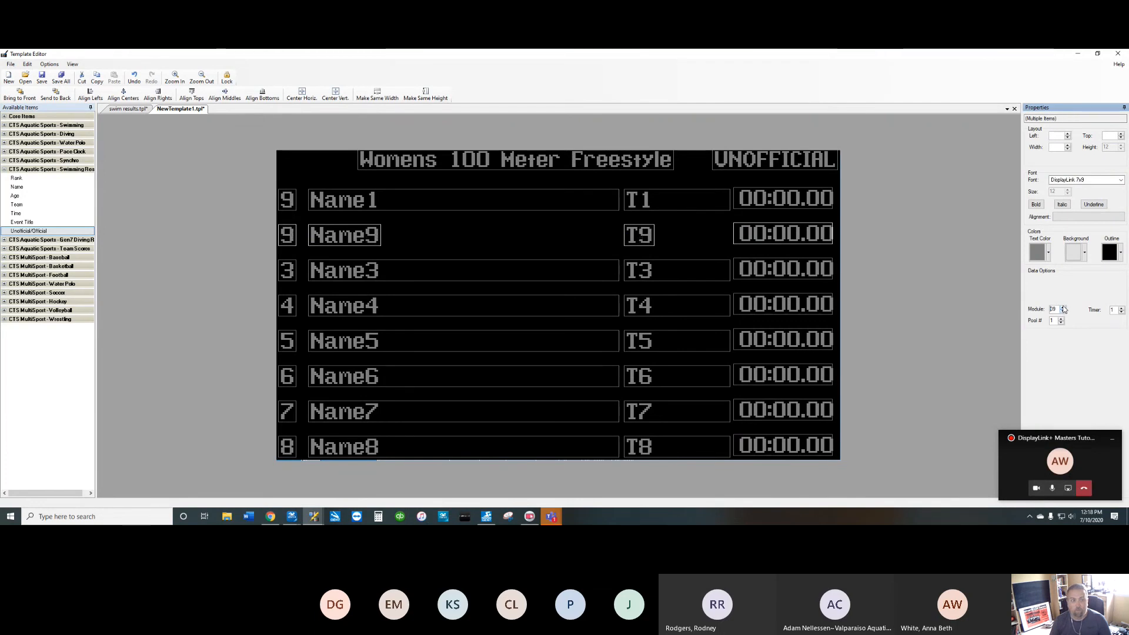
left_click(1062, 307)
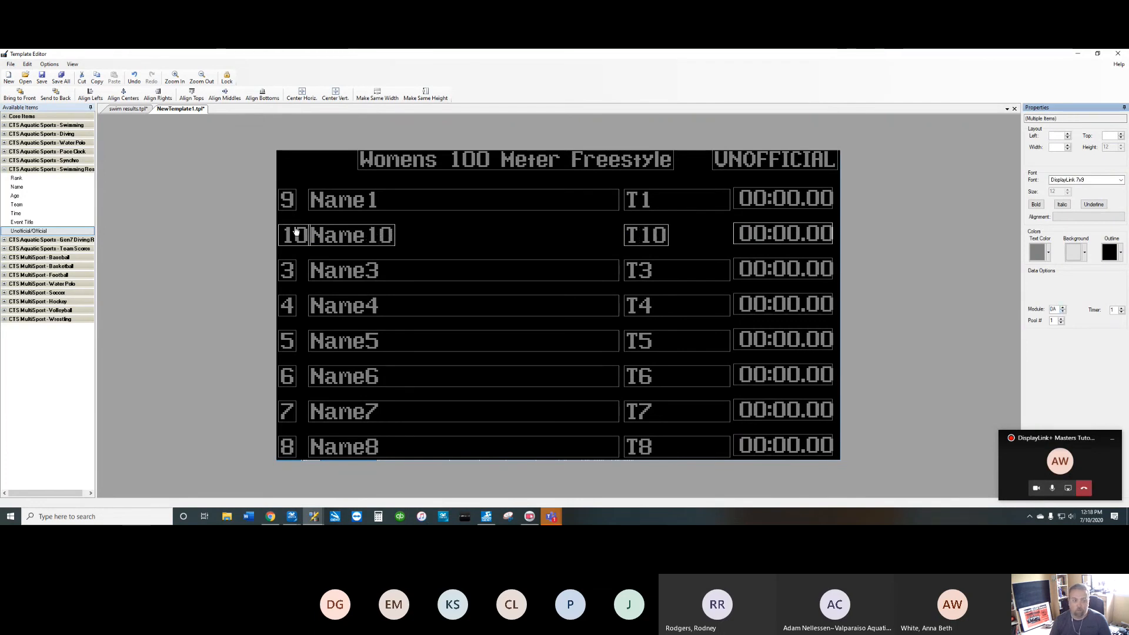
left_click(412, 240)
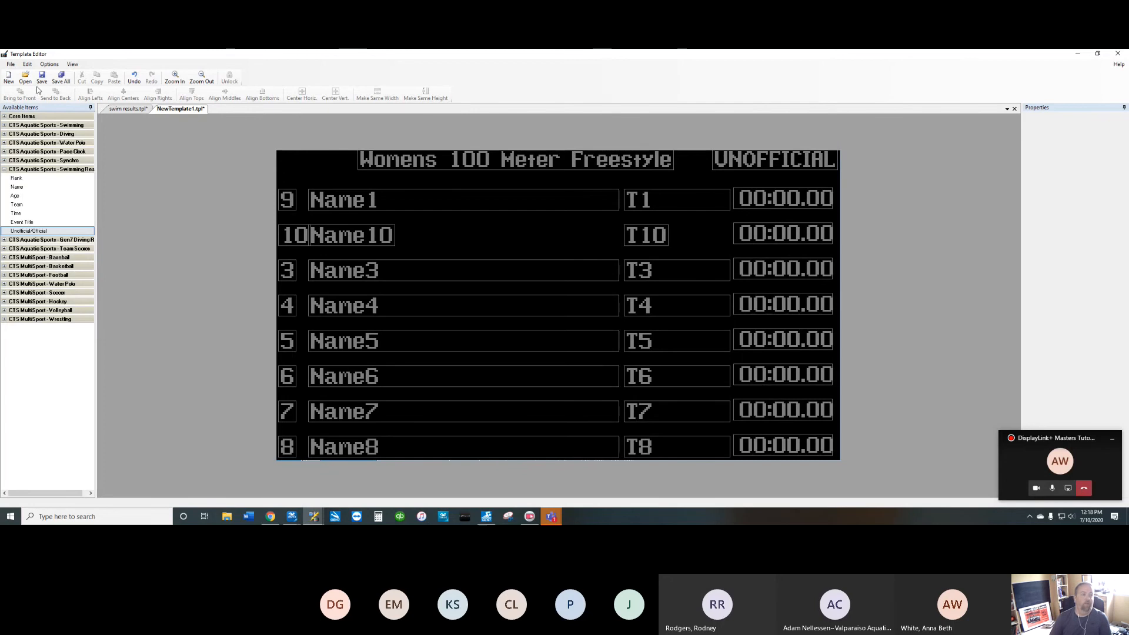
Step: Create another template and place eight Rank items vertically along its left edge, starting at module 09 with 8 pixels between them
left_click(9, 77)
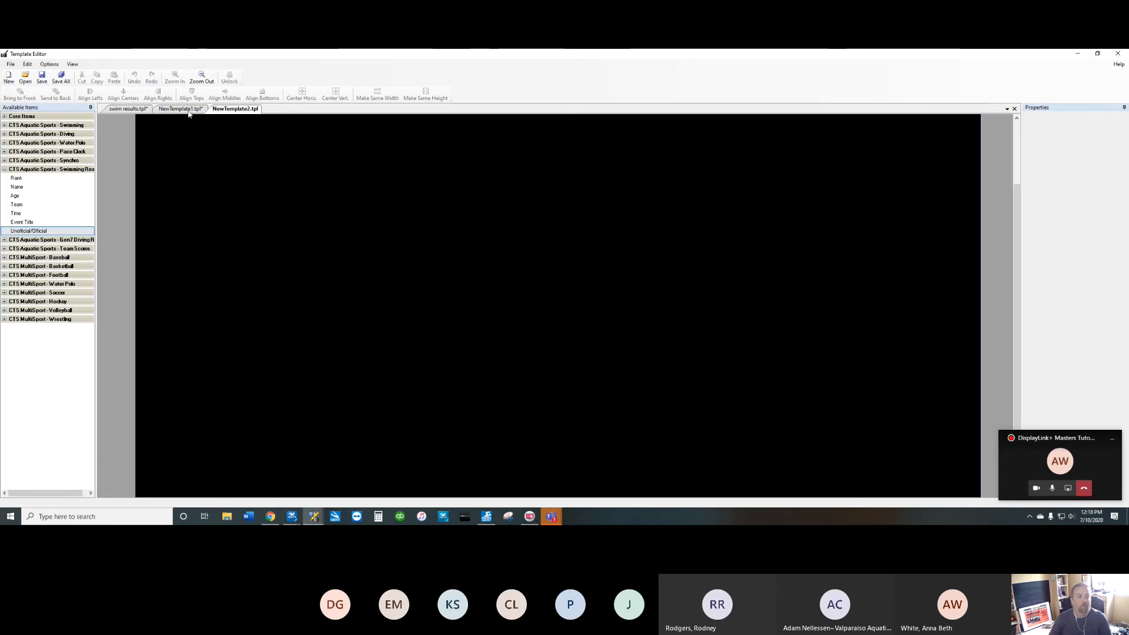
left_click(201, 78)
left_click(202, 78)
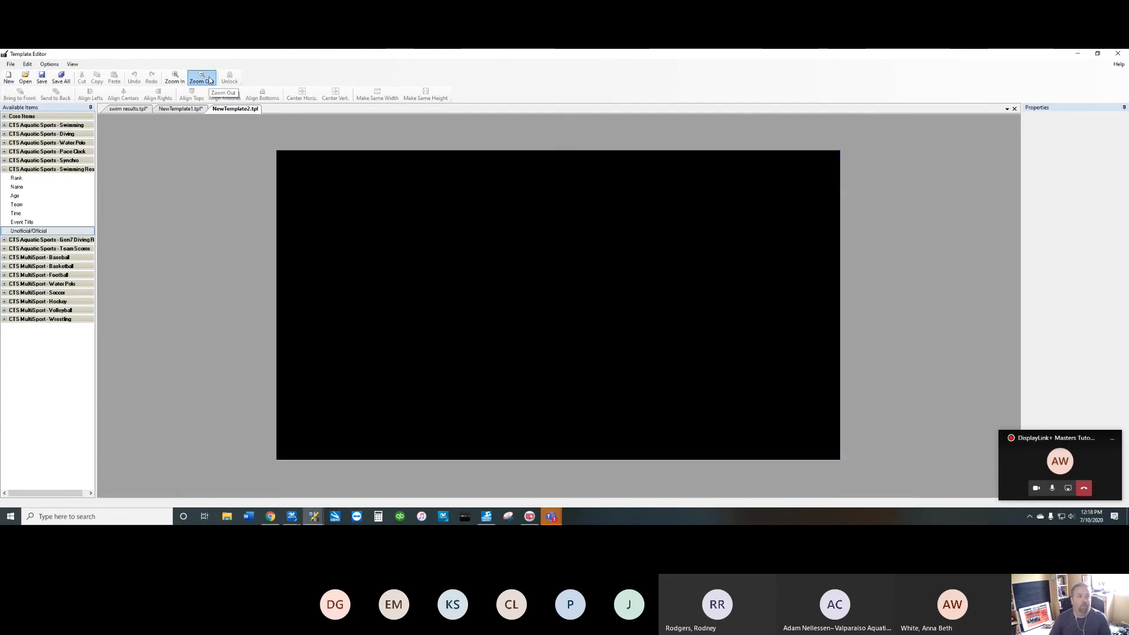
left_click_drag(17, 178, 486, 277)
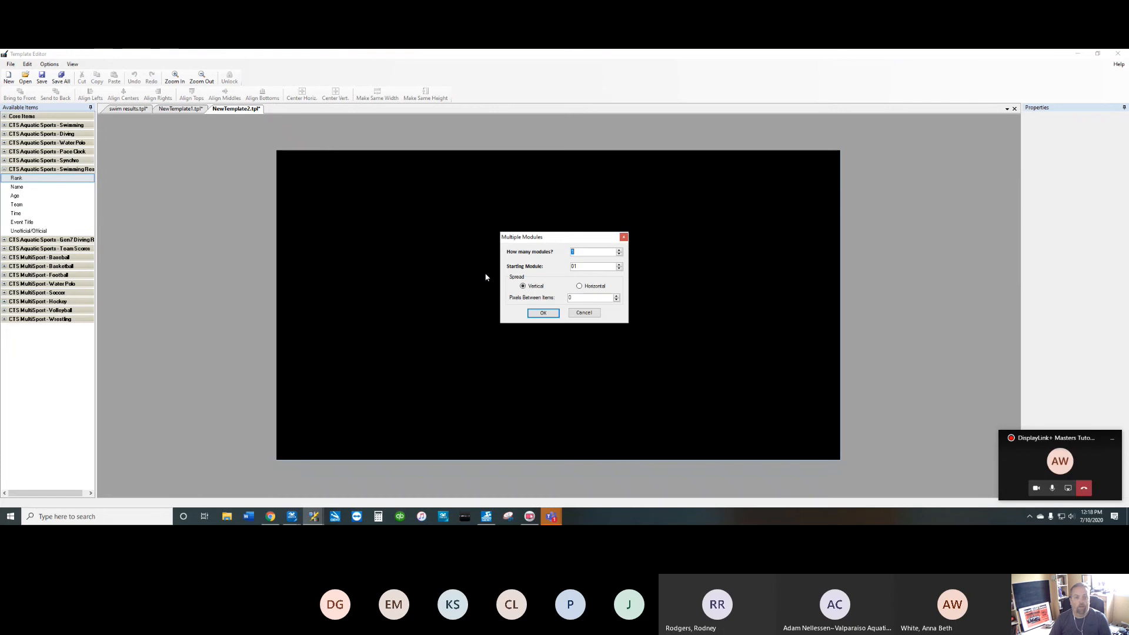
type("8")
left_click(618, 265)
left_click(619, 266)
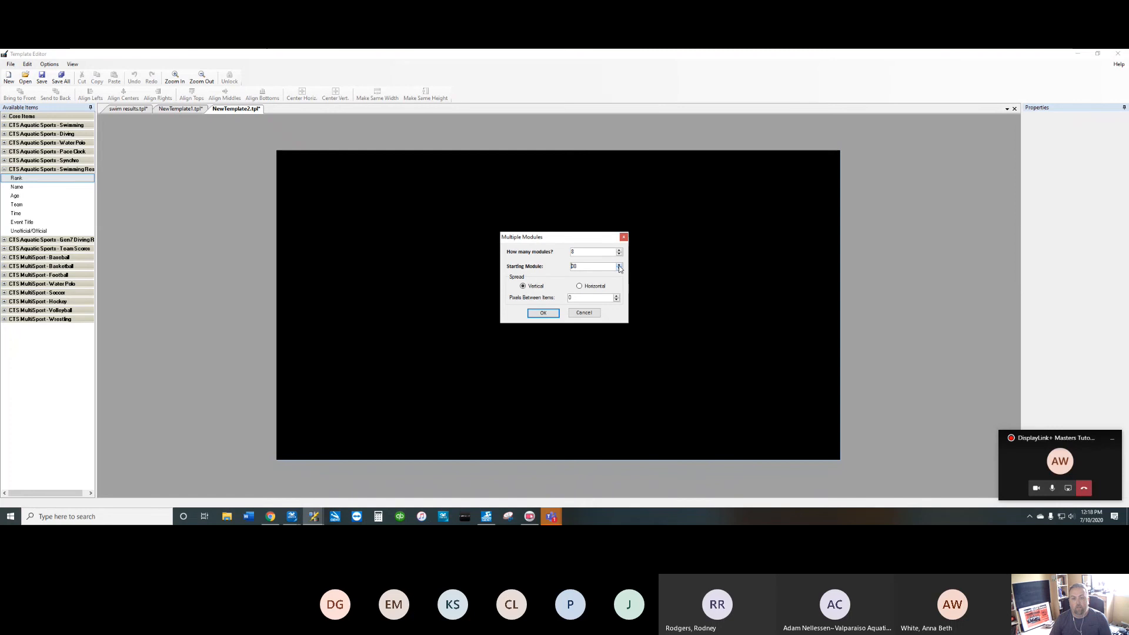
left_click(619, 265)
double_click(583, 297)
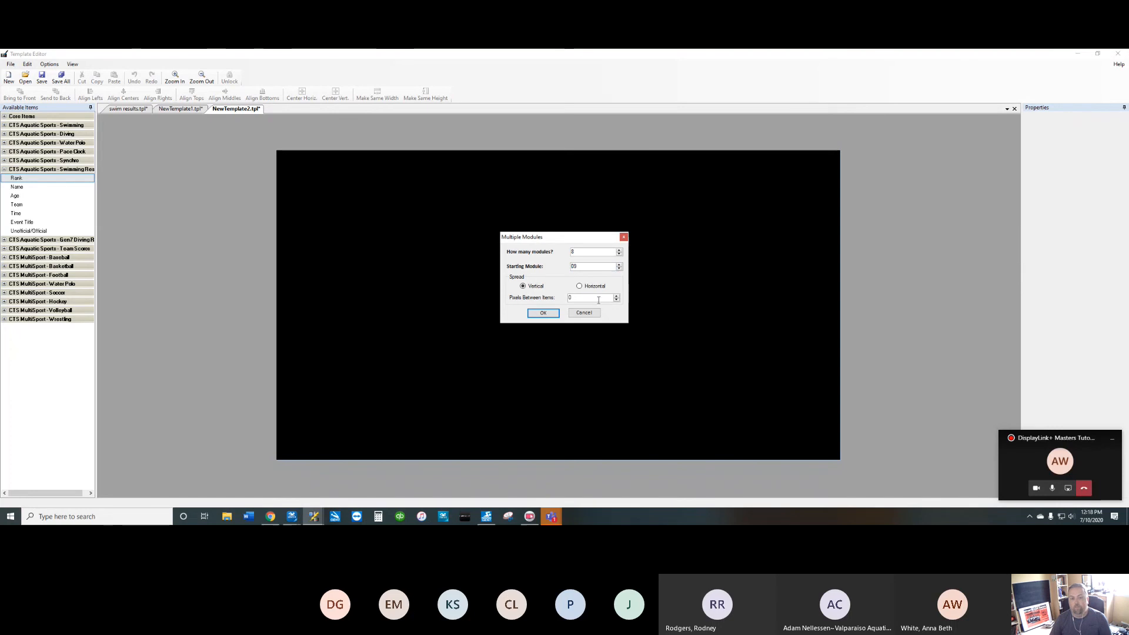
type("8")
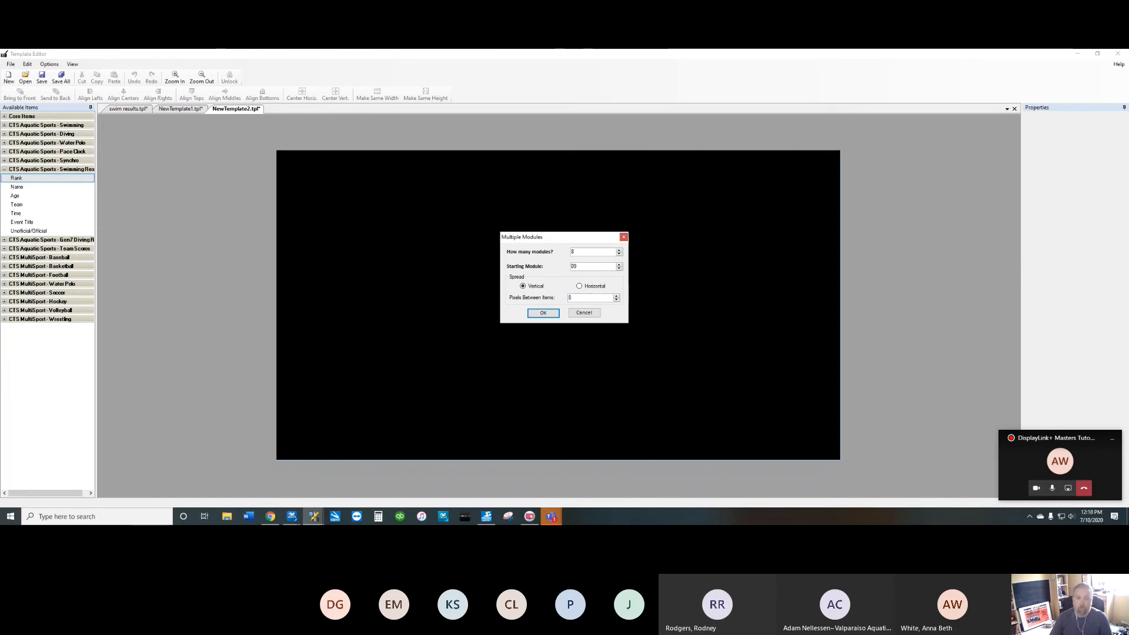
left_click(544, 313)
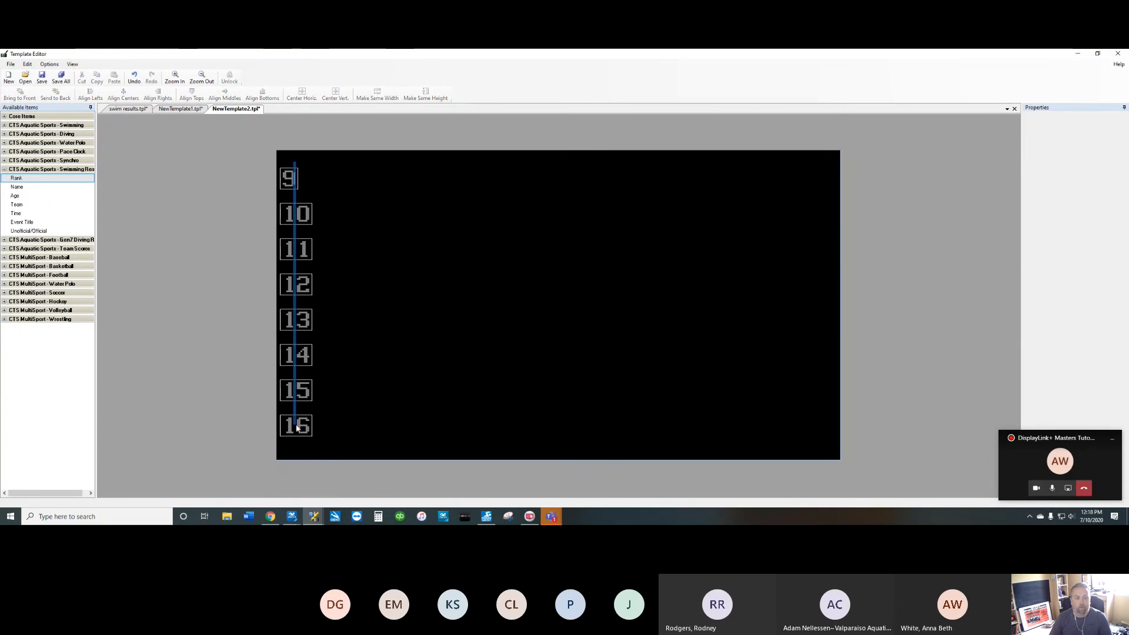
left_click_drag(298, 426, 301, 447)
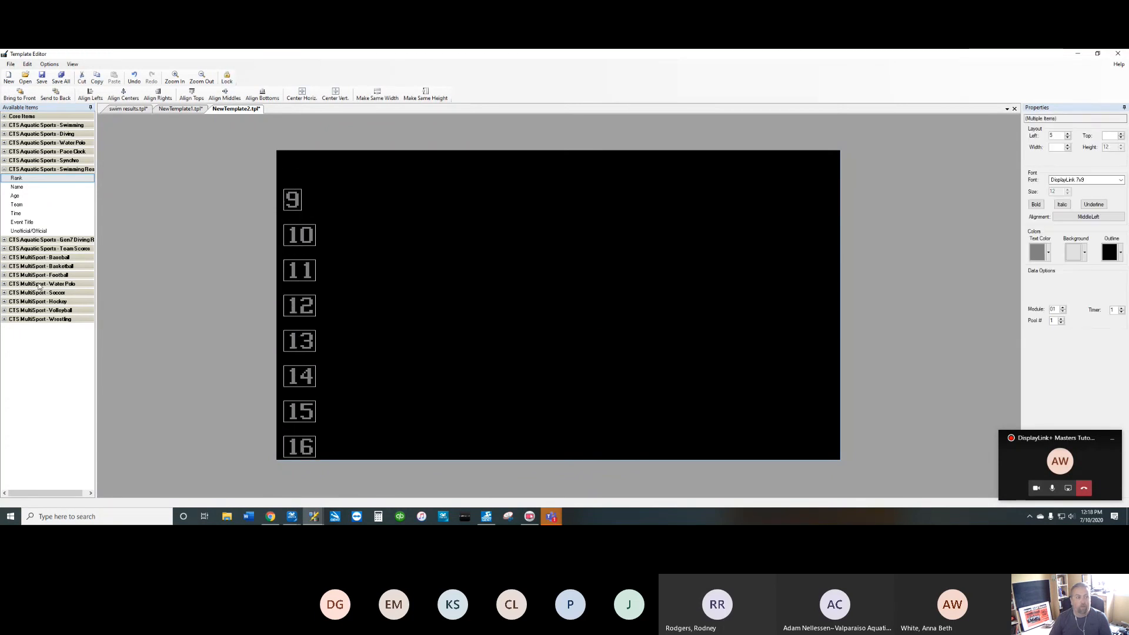
Step: Add eight Name items vertically, starting at module 09, and move them beside the Rank column at a left position of 34
left_click(18, 188)
left_click_drag(17, 191, 291, 199)
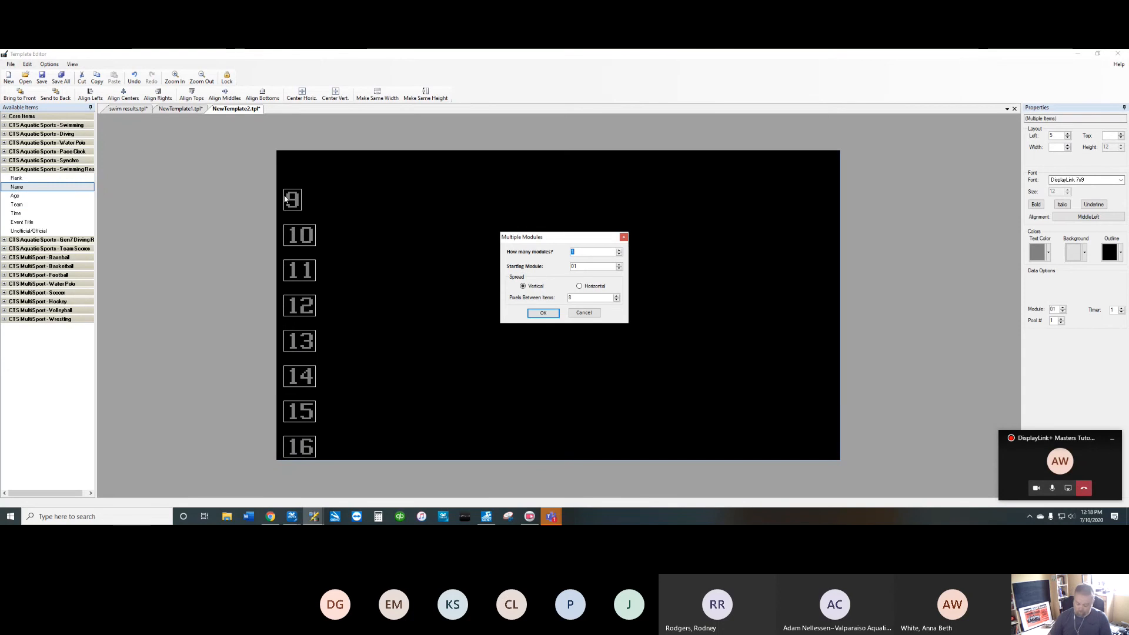
double_click(582, 268)
type("09")
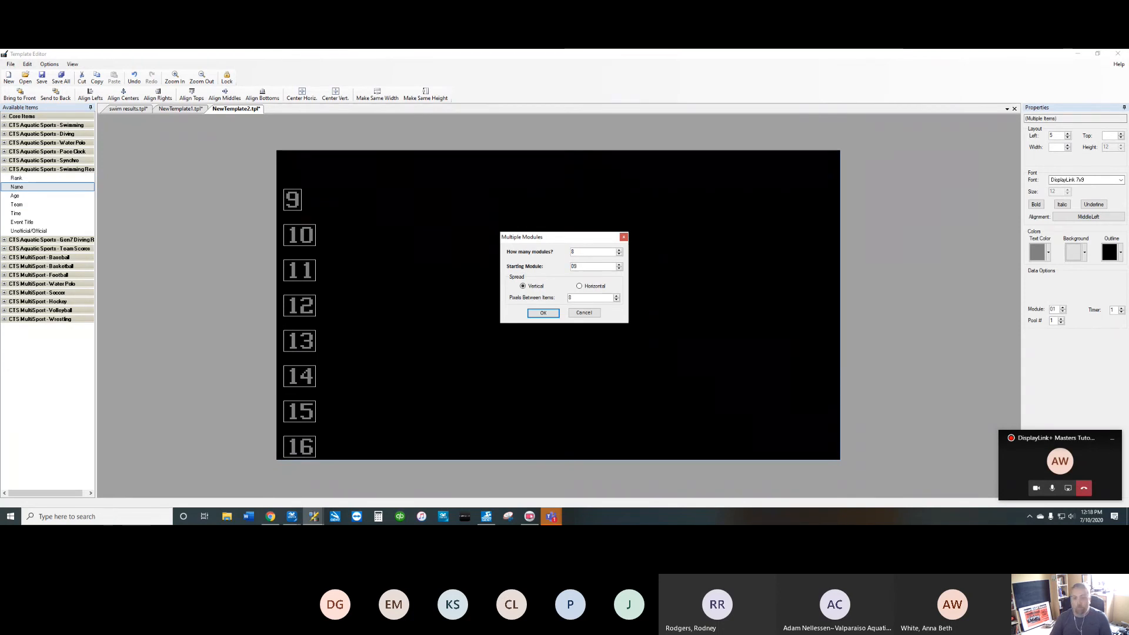
left_click(543, 312)
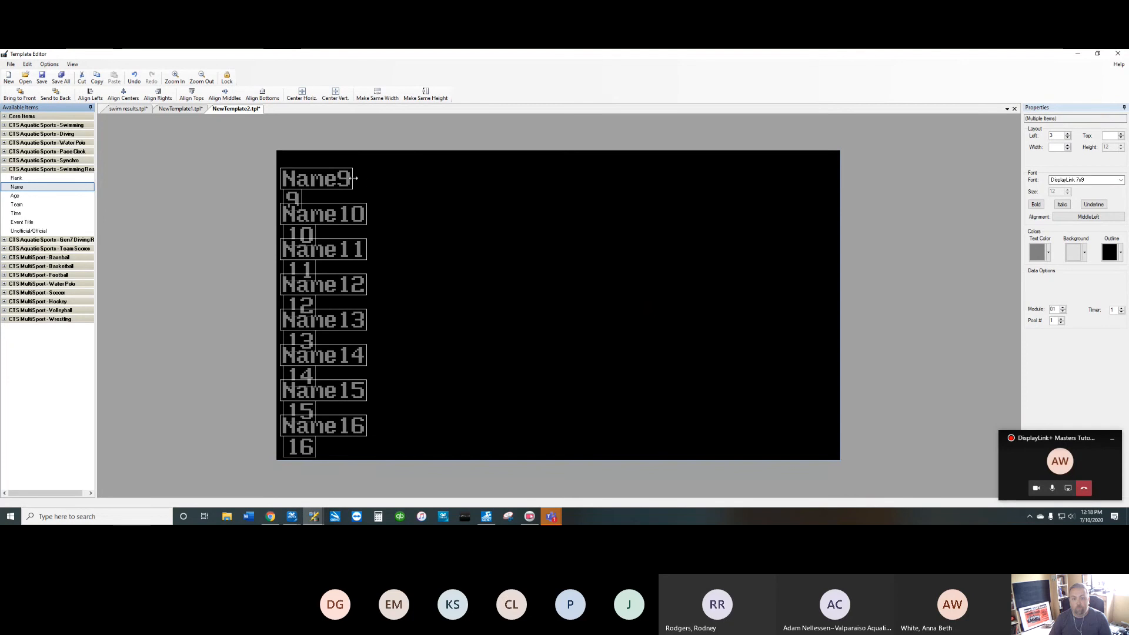
left_click_drag(350, 178, 386, 201)
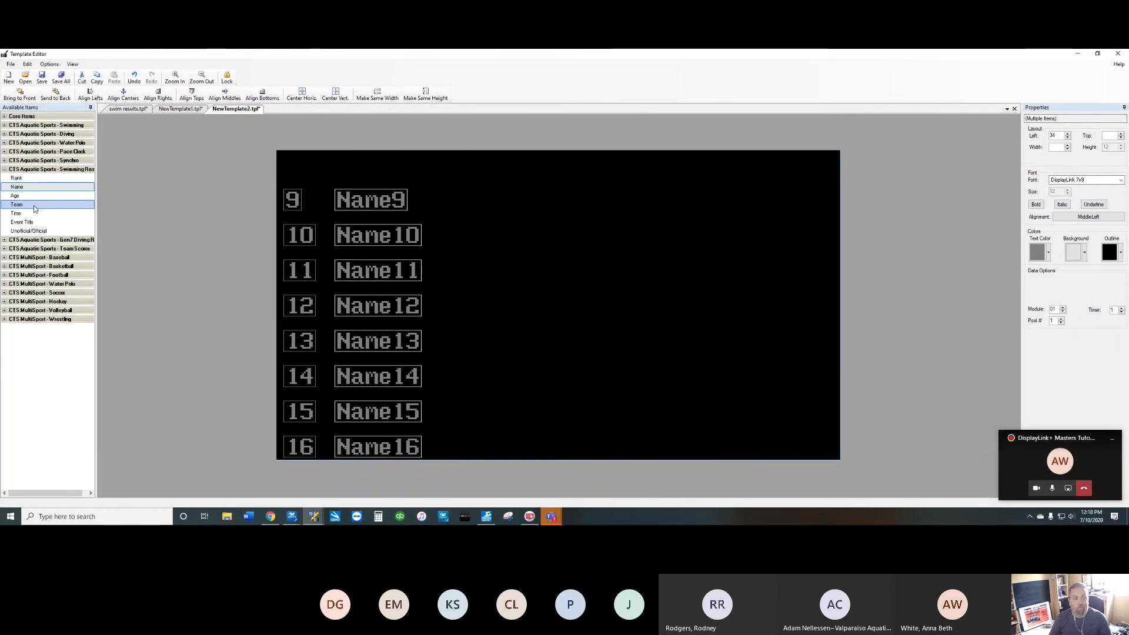
Step: Add eight Team items vertically, starting at module 11, and move them past the Name column to a left position of 174, level with its rows
double_click(34, 205)
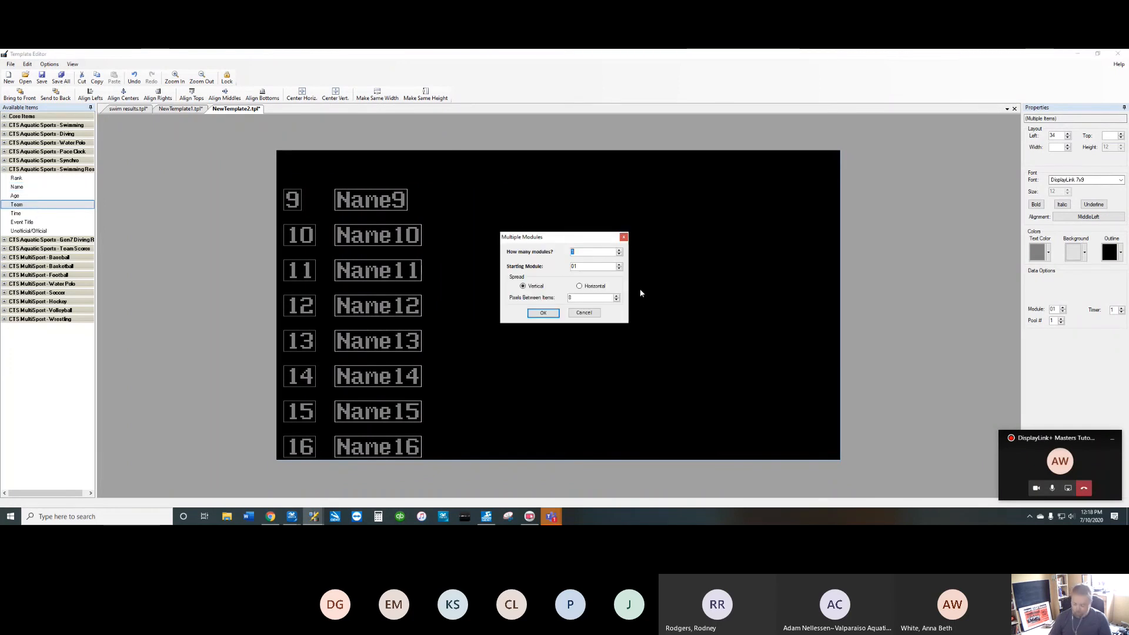
type("8")
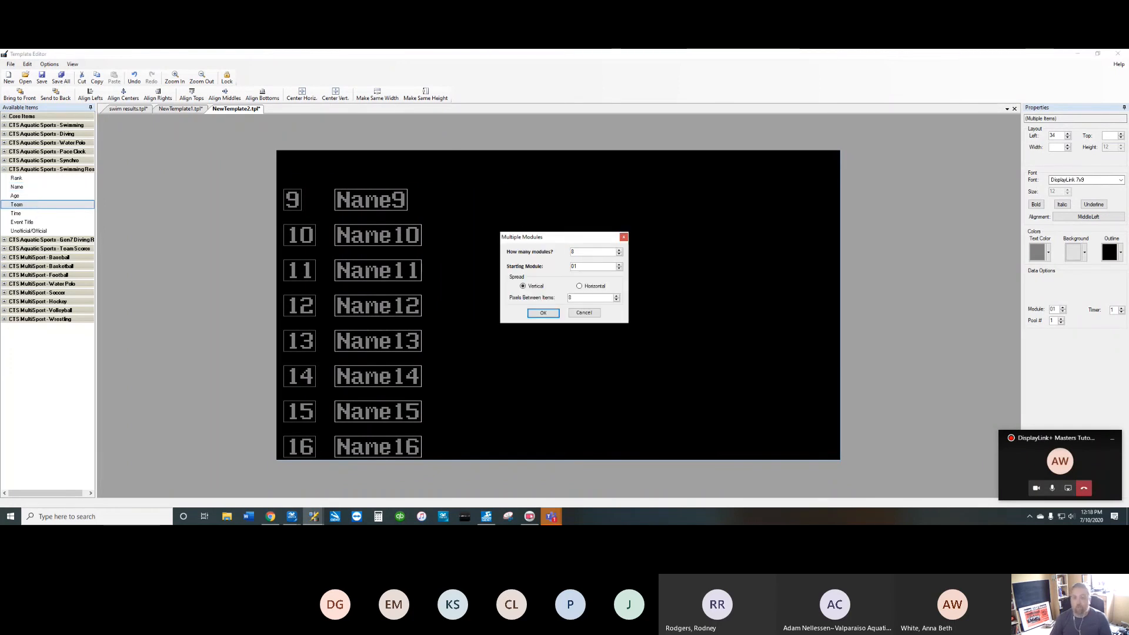
left_click(619, 265)
left_click(619, 265)
left_click(619, 265)
left_click(619, 265)
left_click(619, 265)
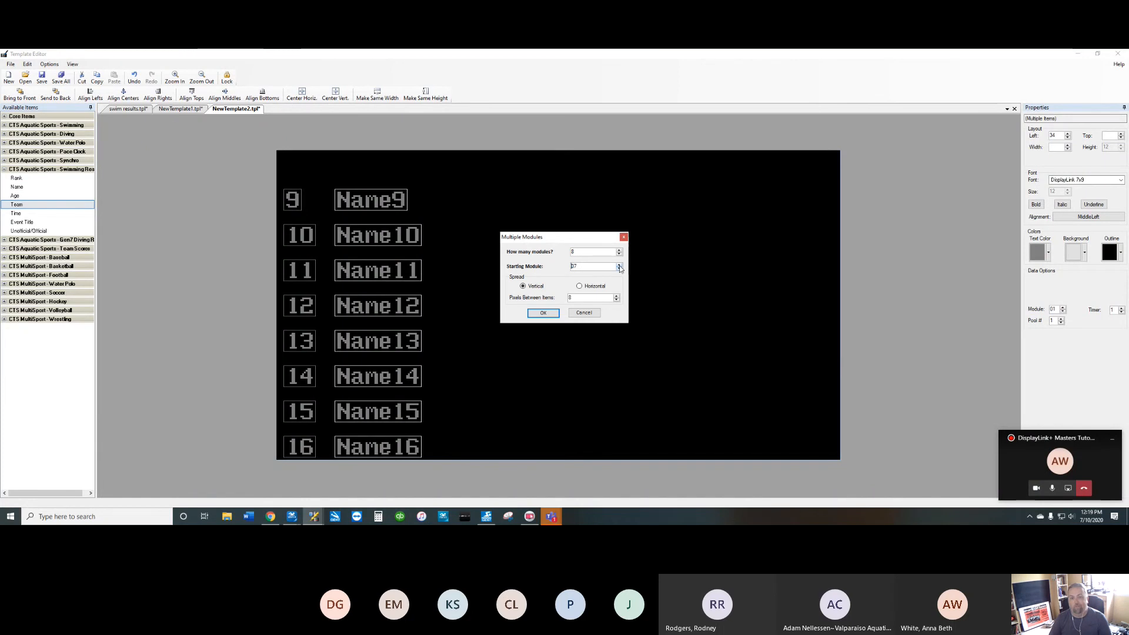
left_click(618, 266)
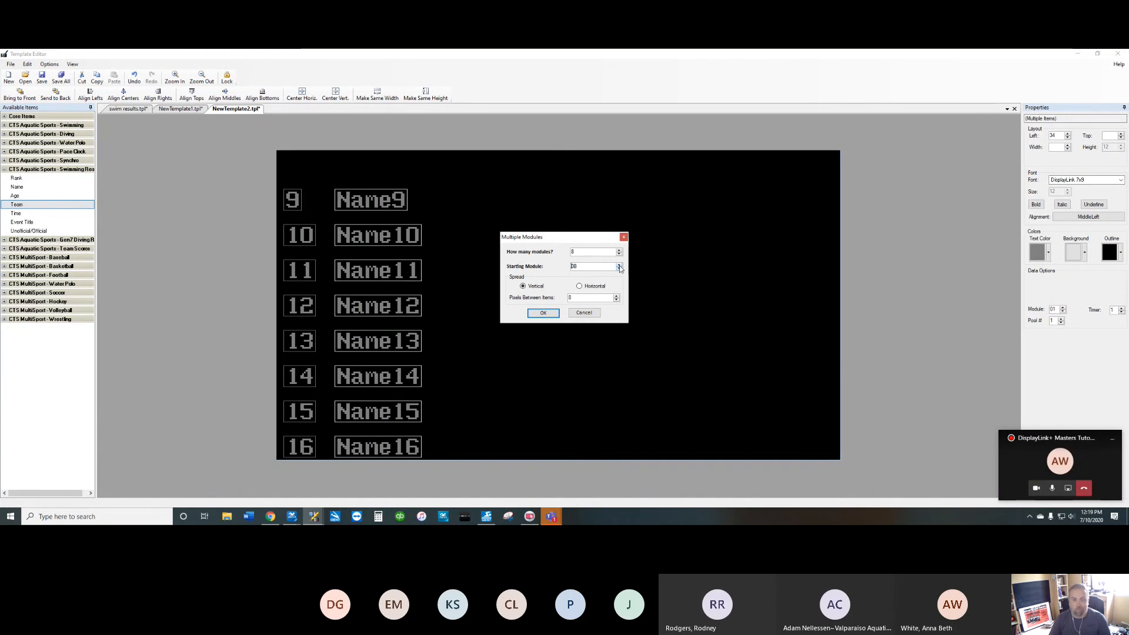
left_click(619, 265)
left_click(619, 265)
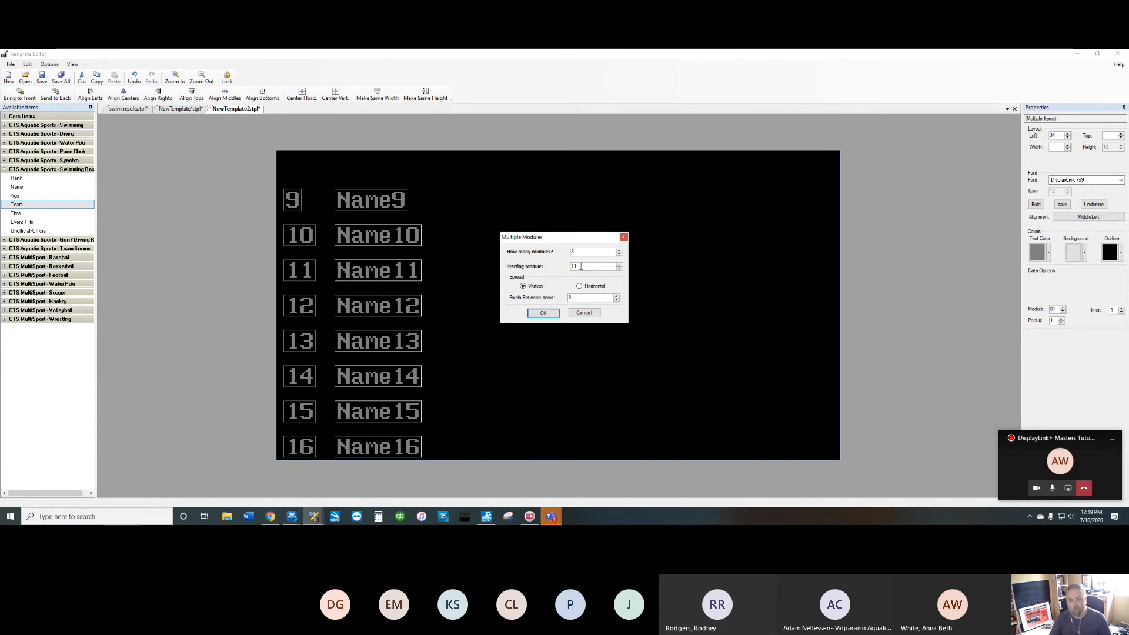
left_click(542, 312)
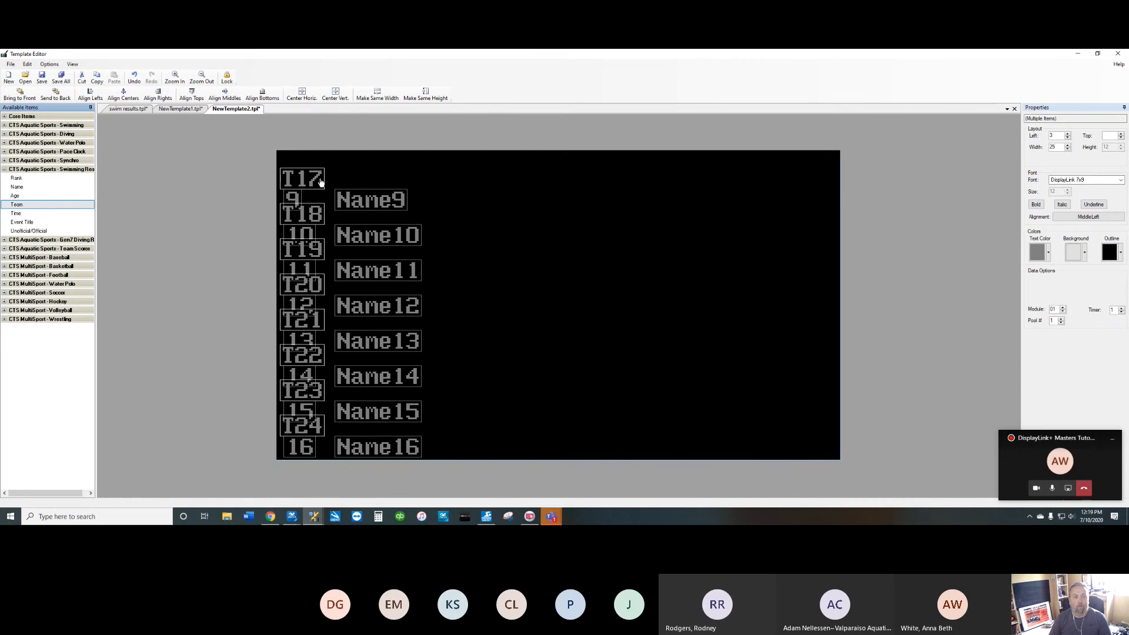
left_click_drag(560, 209, 620, 201)
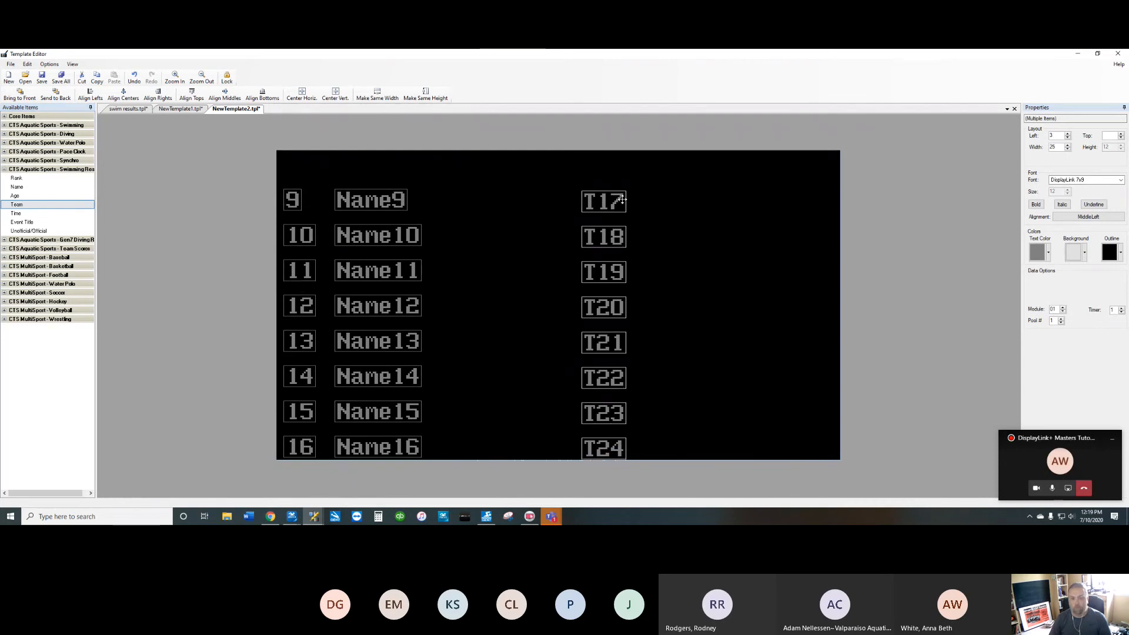
Step: Add eight Time items vertically, starting at module 11, and move them beyond the Team column to a left position of about 225
double_click(26, 215)
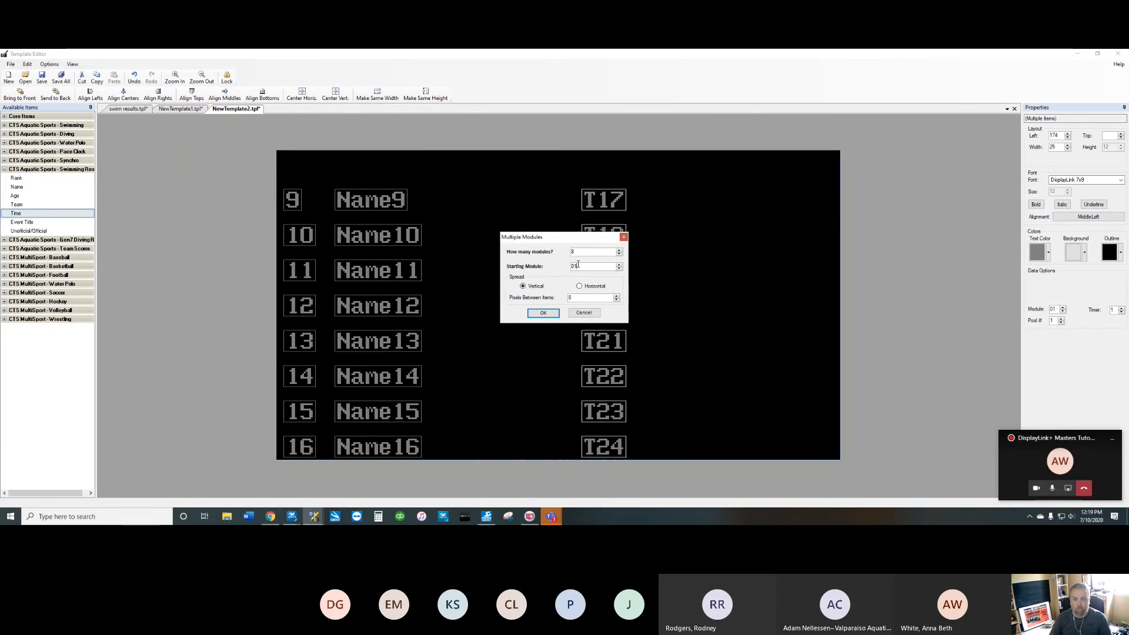
left_click(543, 312)
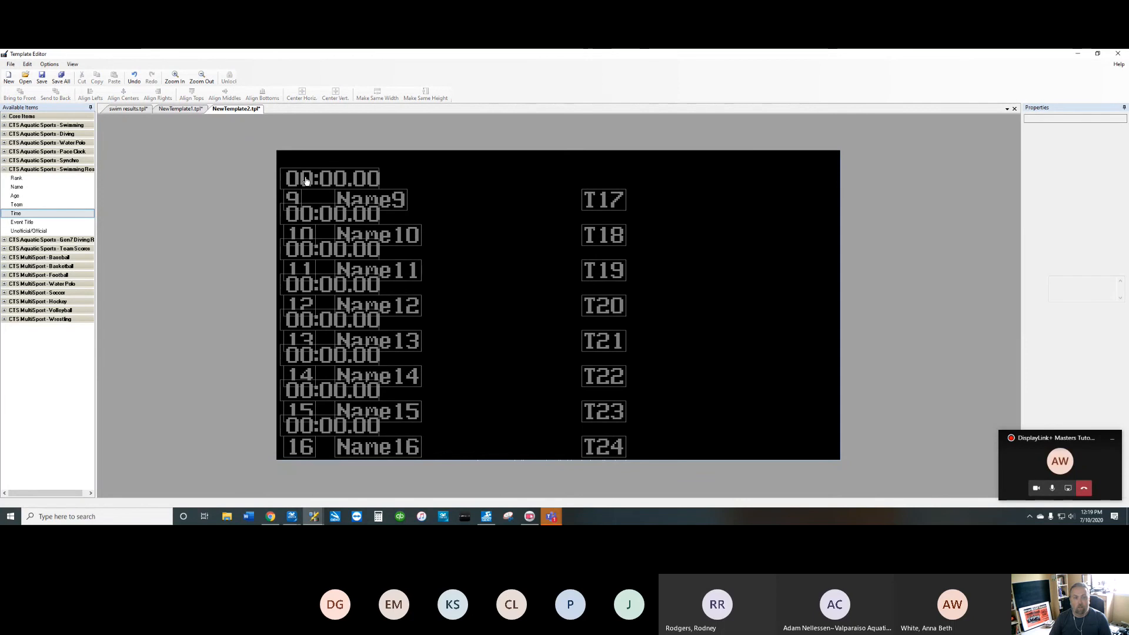
left_click_drag(302, 177, 699, 197)
left_click_drag(317, 169, 328, 443)
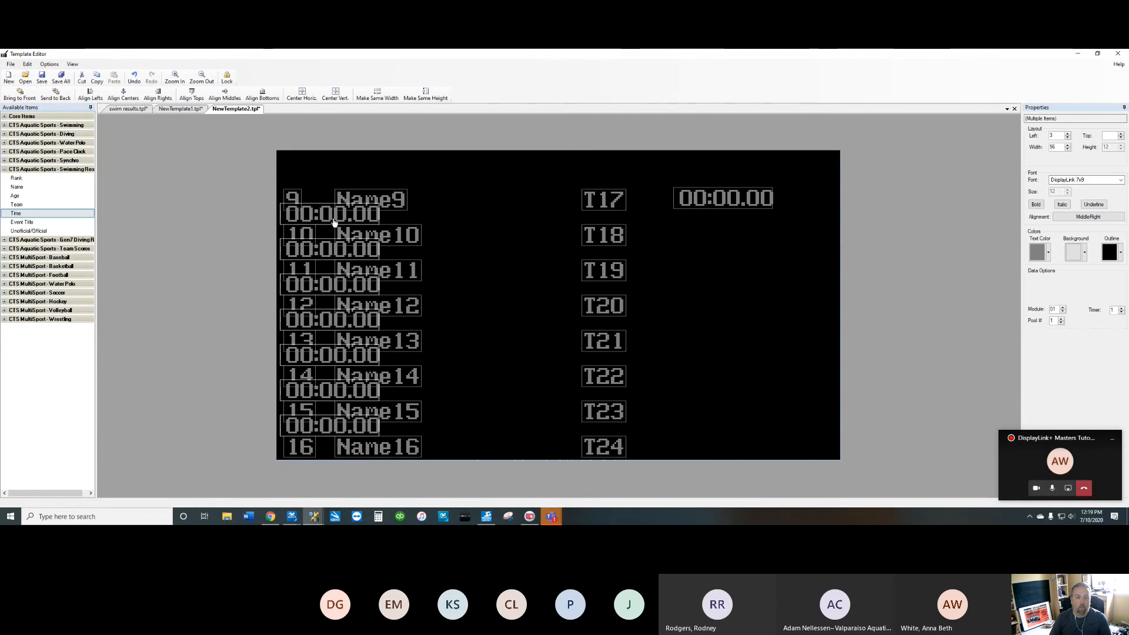
left_click_drag(329, 221, 683, 227)
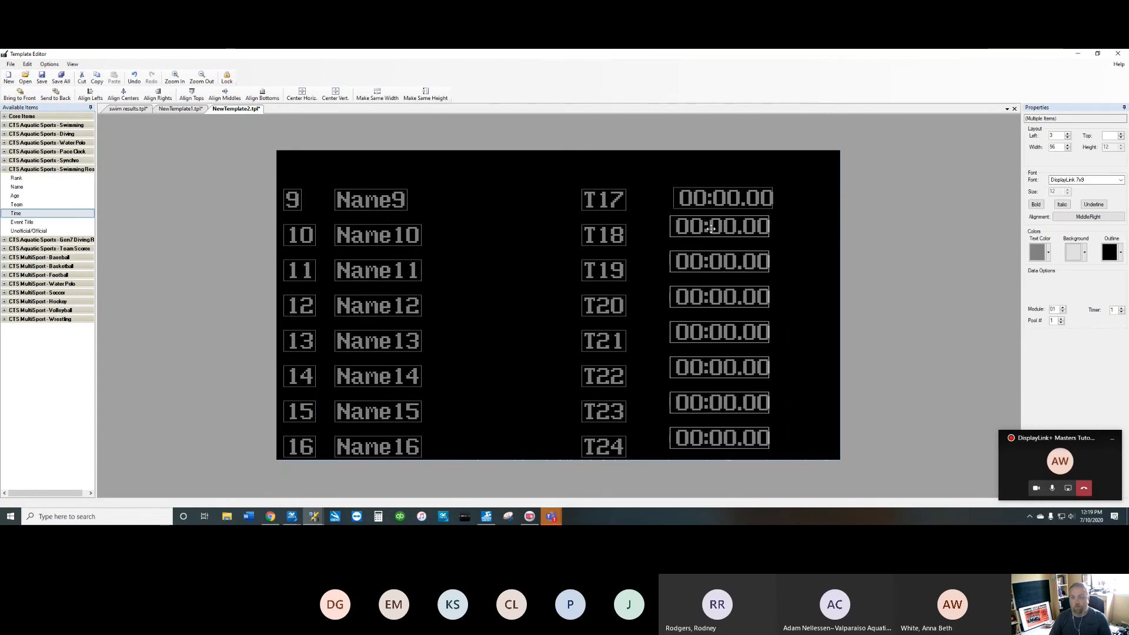
Step: Check the module numbers of the second and first Time items
left_click(841, 252)
left_click(757, 228)
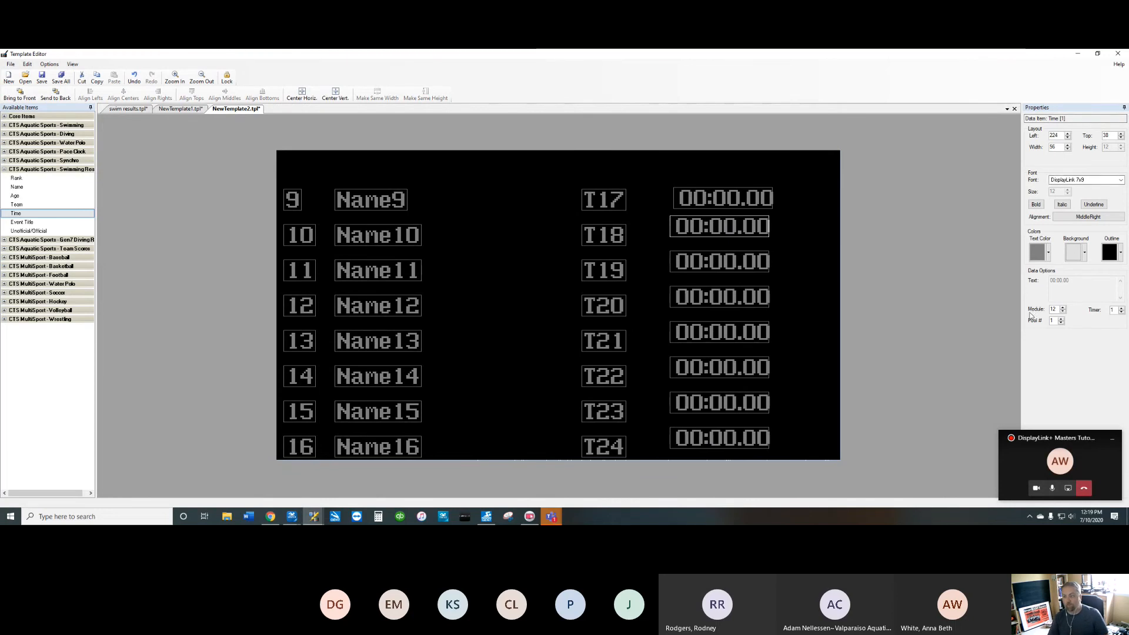
left_click(722, 203)
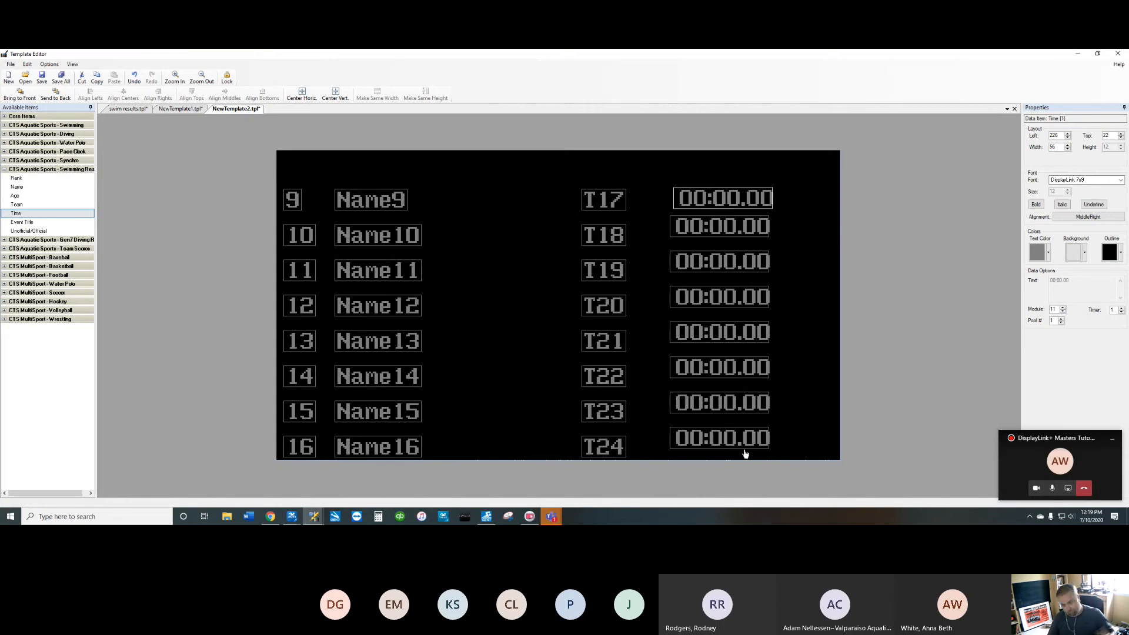
Step: Switch to DisplayLink Plus, show the results 25-26, 9-16 and 17-24 templates on the active display, and open the results list
left_click(192, 111)
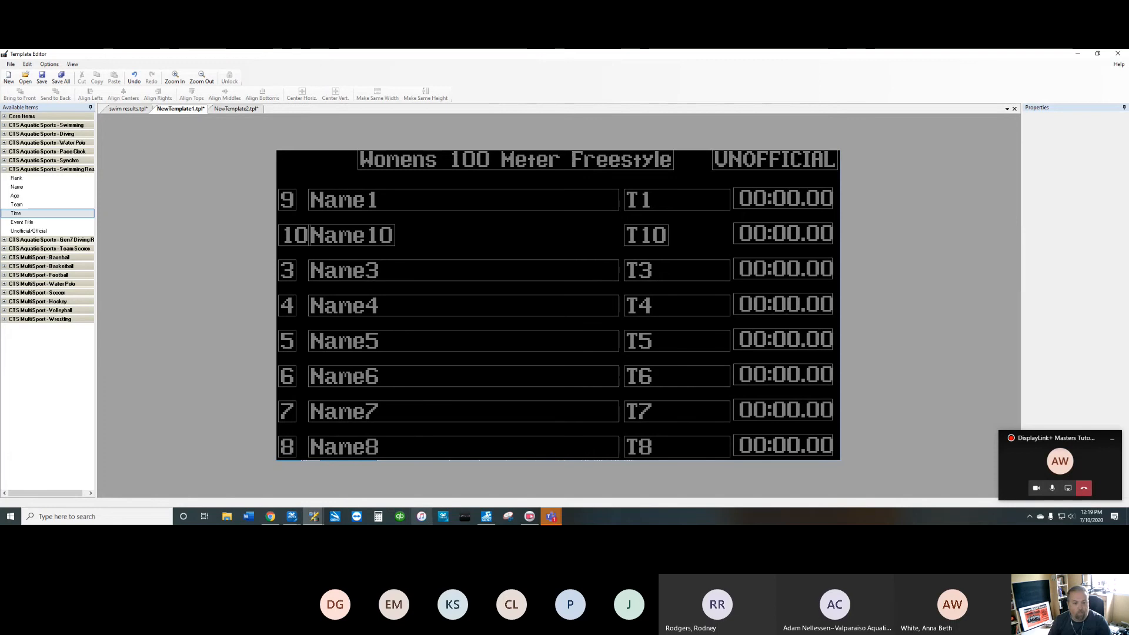
left_click(313, 517)
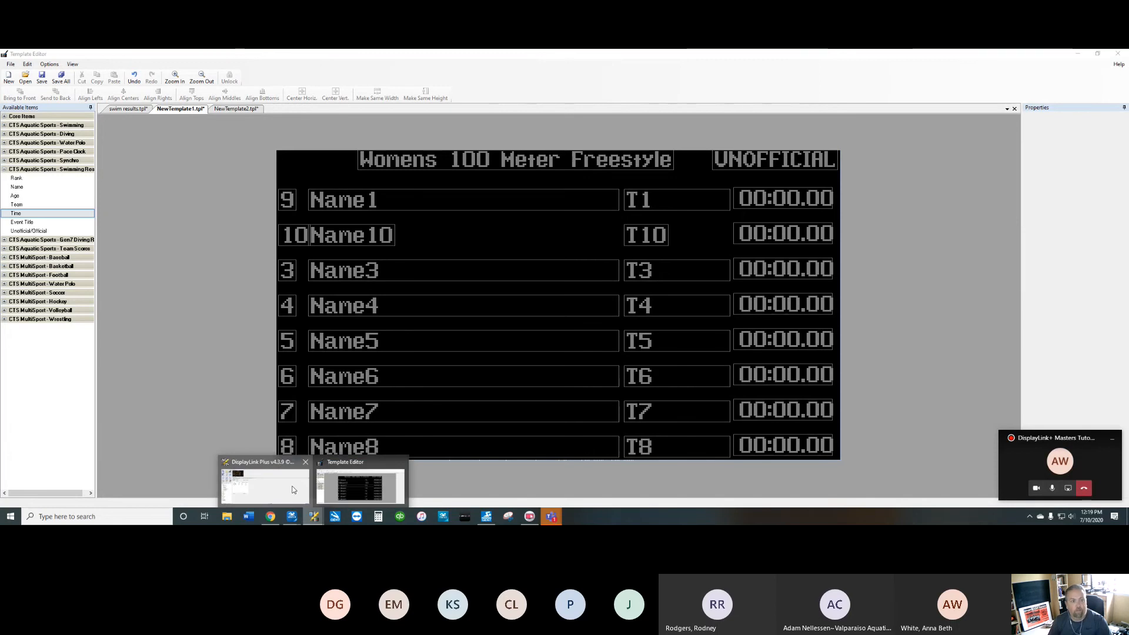
left_click(264, 485)
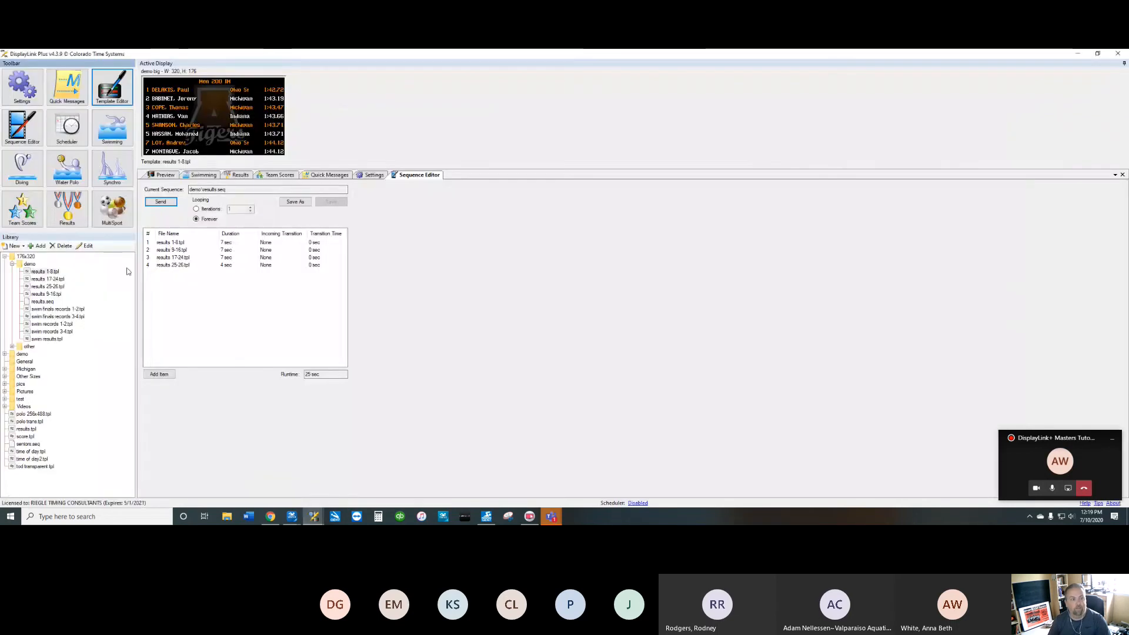
left_click(50, 287)
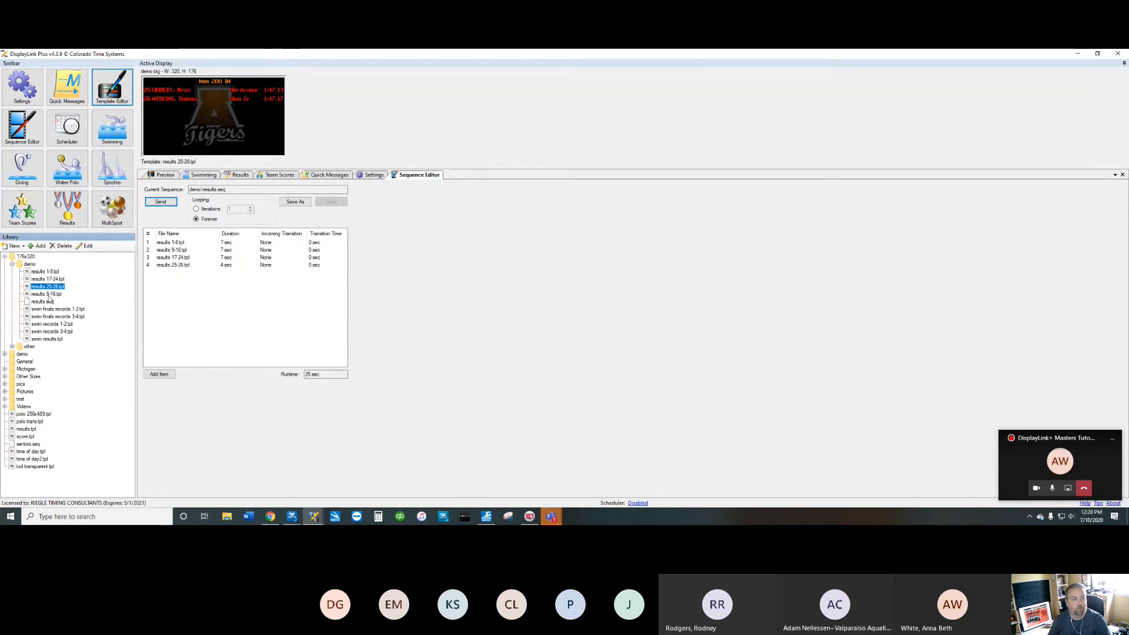
left_click(49, 295)
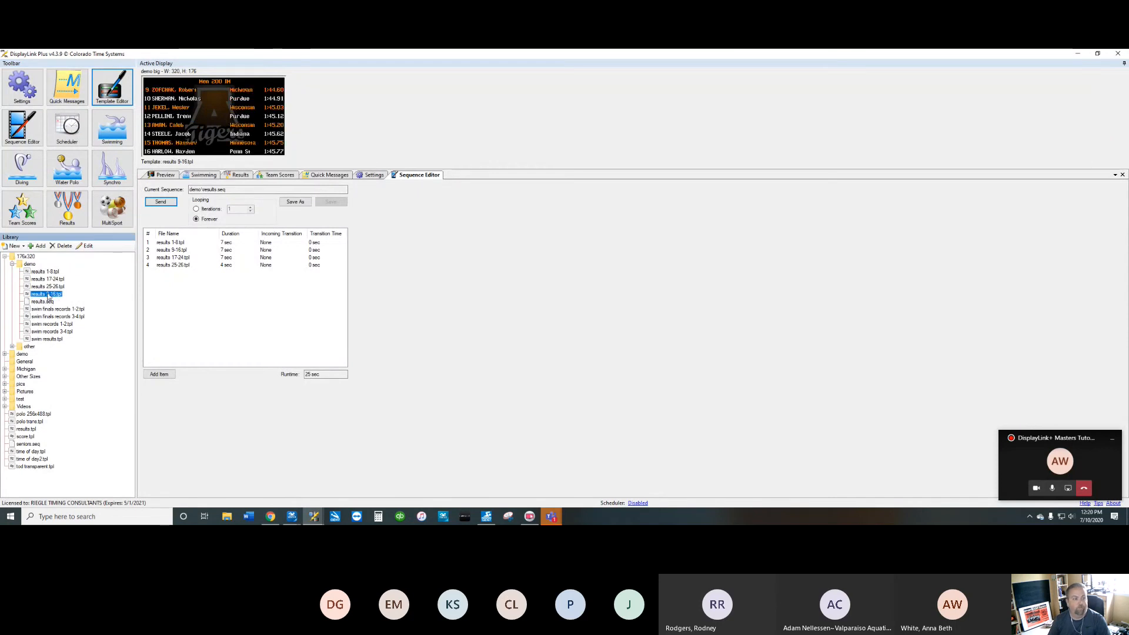
left_click(48, 280)
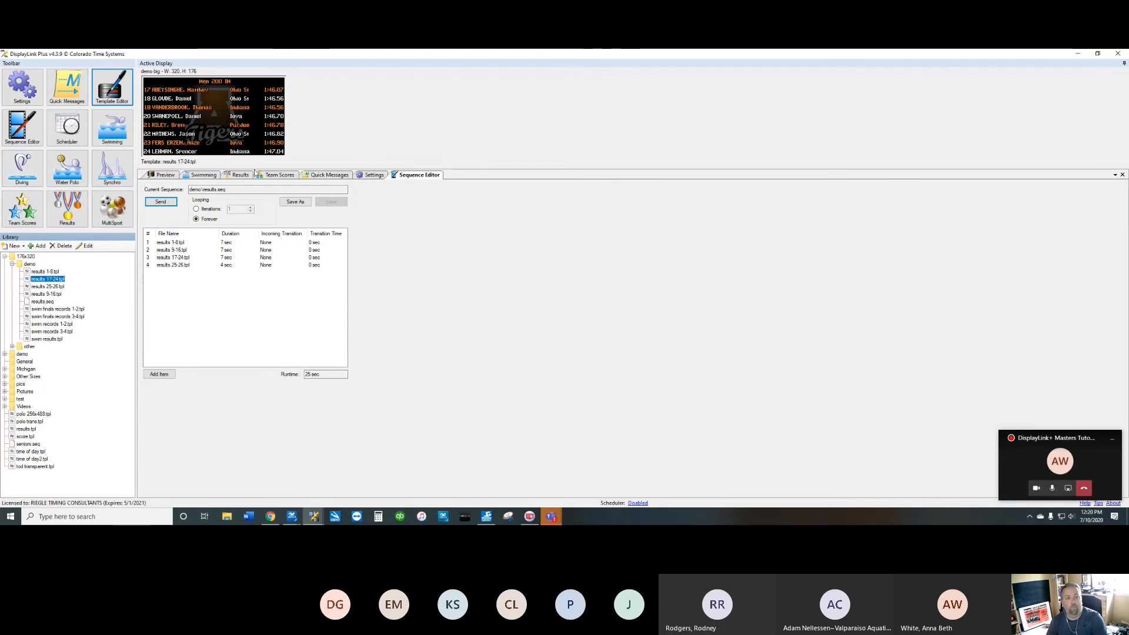
left_click(239, 175)
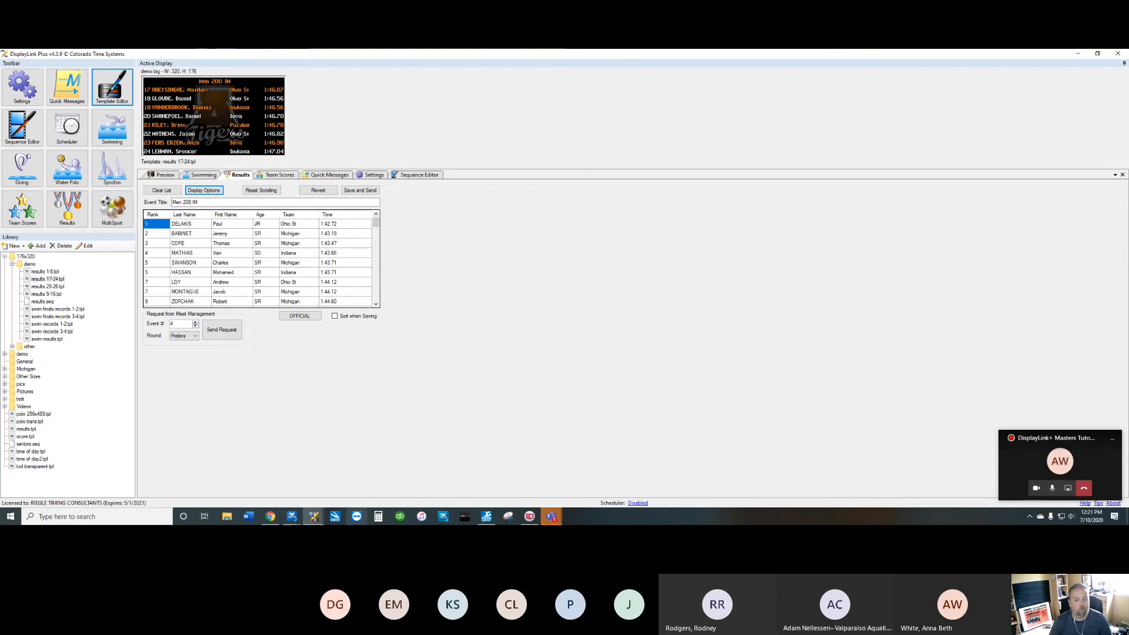
Step: Return to the Template Editor and save NewTemplate1 as demo in the demo folder inside 176x320
left_click(314, 516)
left_click(334, 502)
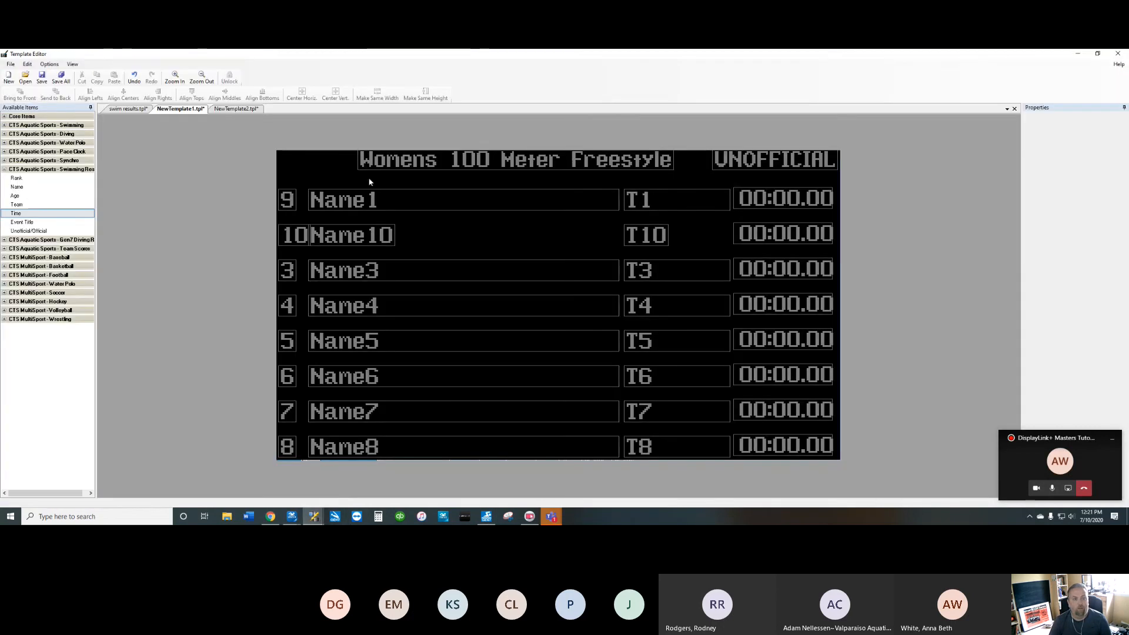
left_click(132, 111)
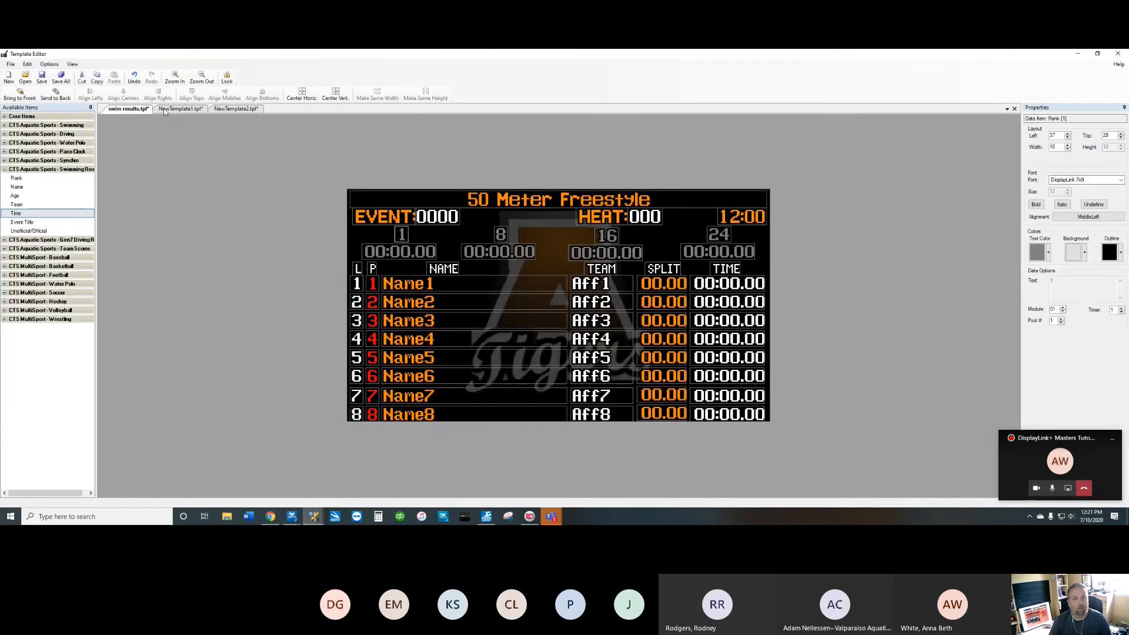
left_click(220, 109)
left_click(194, 110)
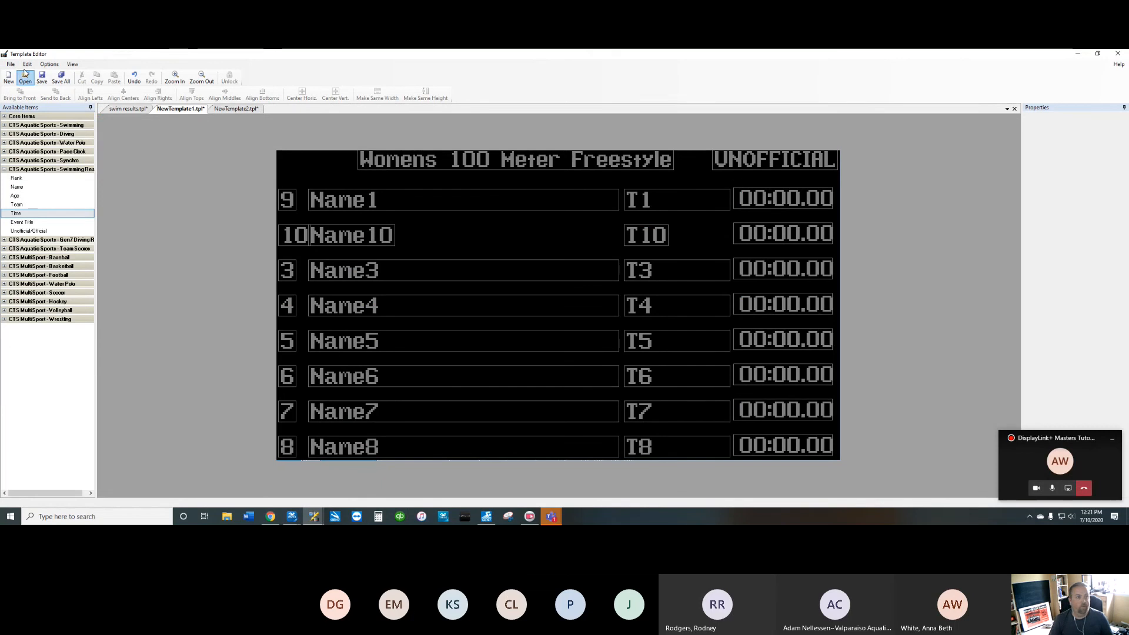
left_click(41, 80)
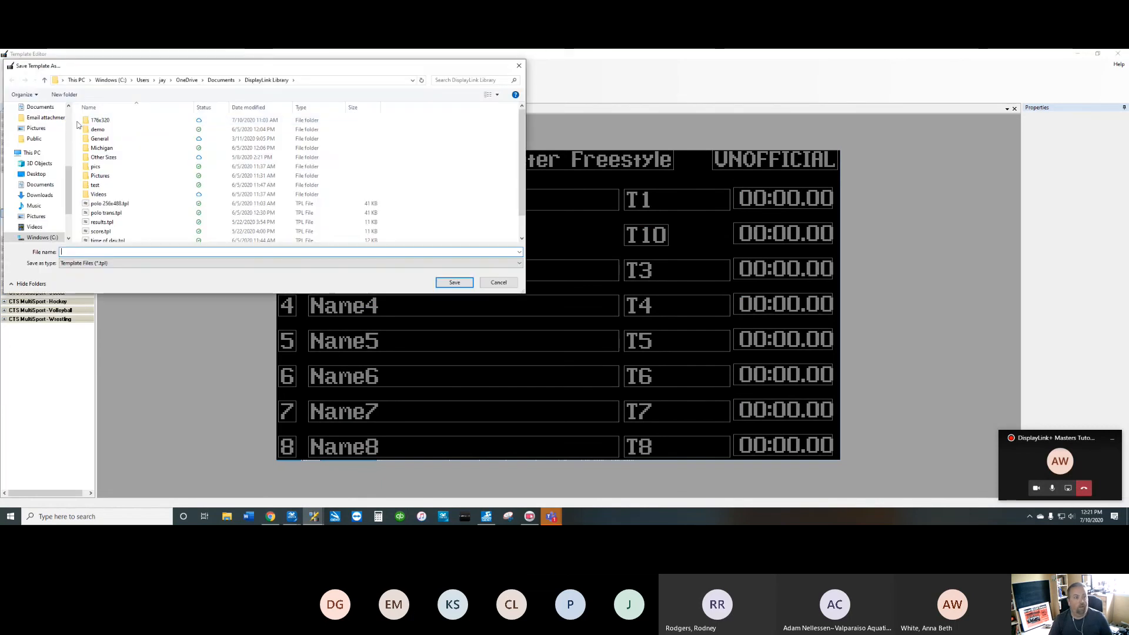
double_click(110, 120)
double_click(110, 123)
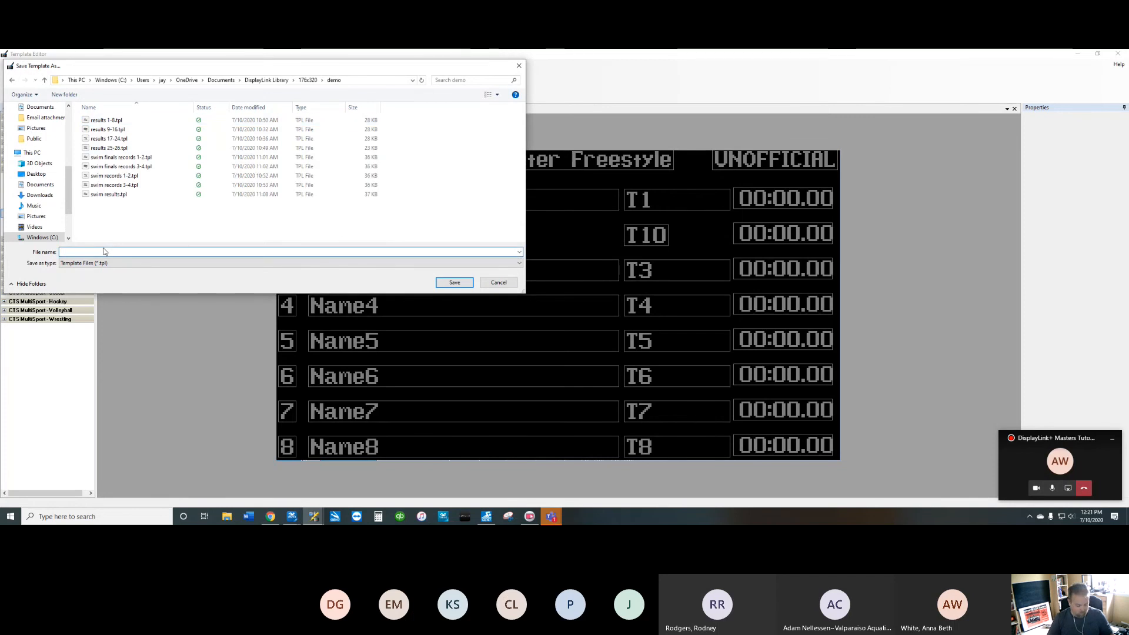
type("demo")
key("Return")
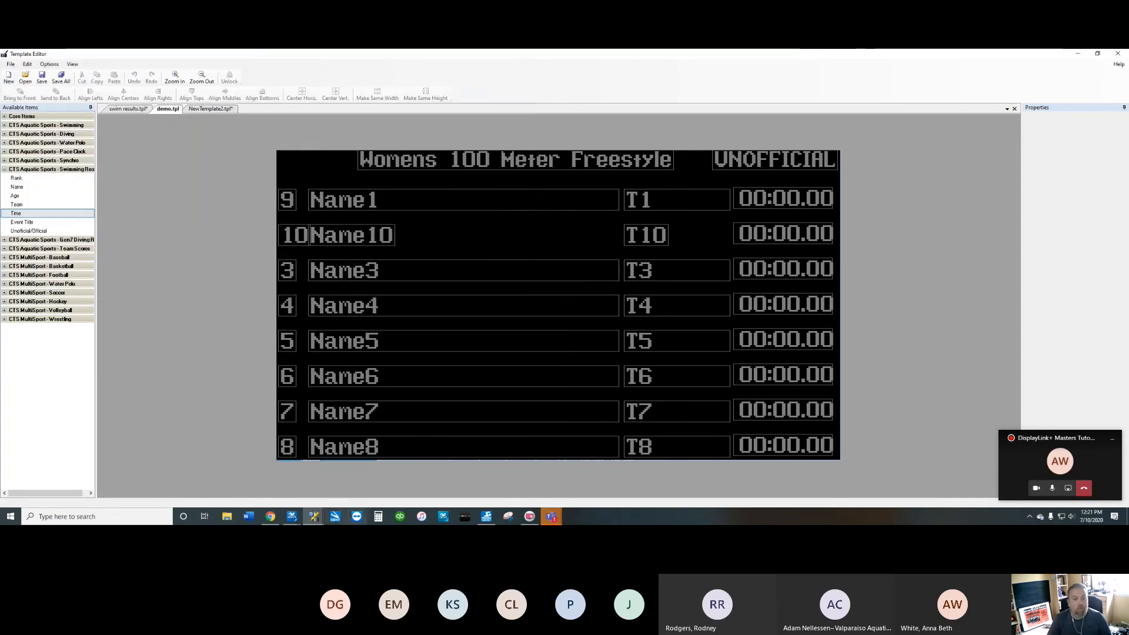
Step: Switch to DisplayLink Plus, show the demo template on the active display, and enlarge the display preview
mouse_move(313, 517)
left_click(259, 462)
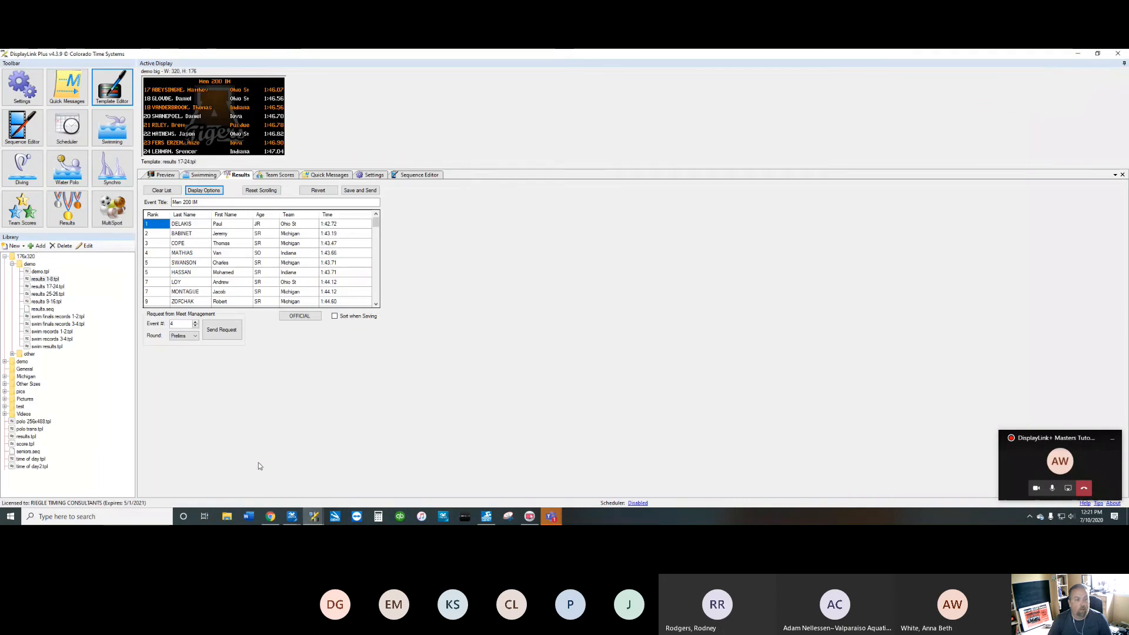
left_click(42, 273)
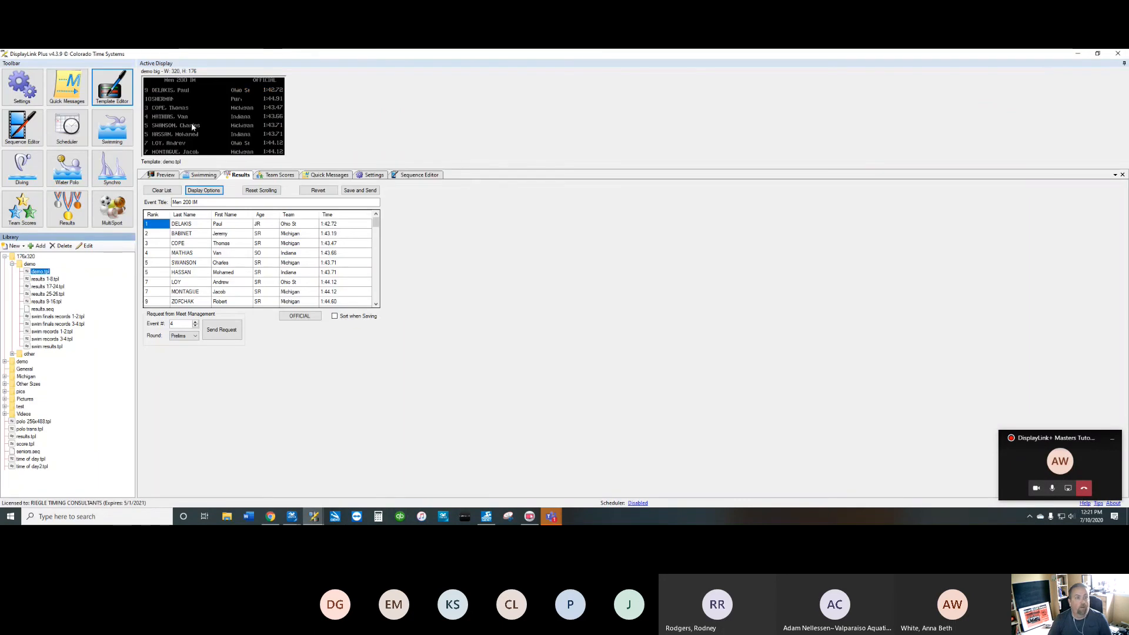
right_click(258, 104)
left_click(293, 167)
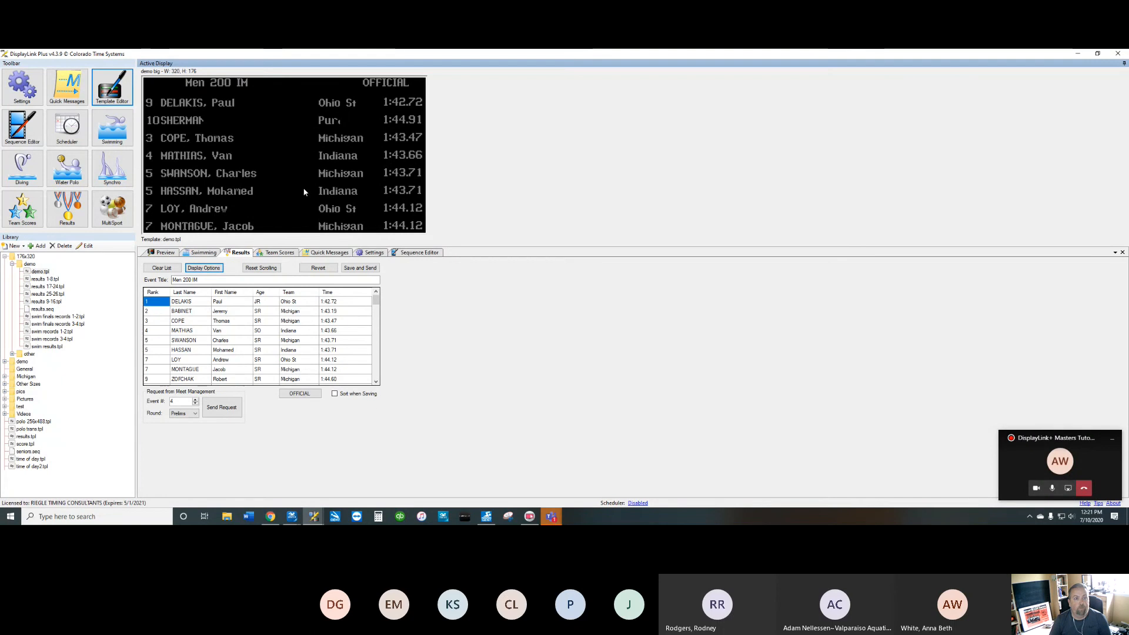
Step: Toggle the results status to unofficial and back to official
left_click(297, 395)
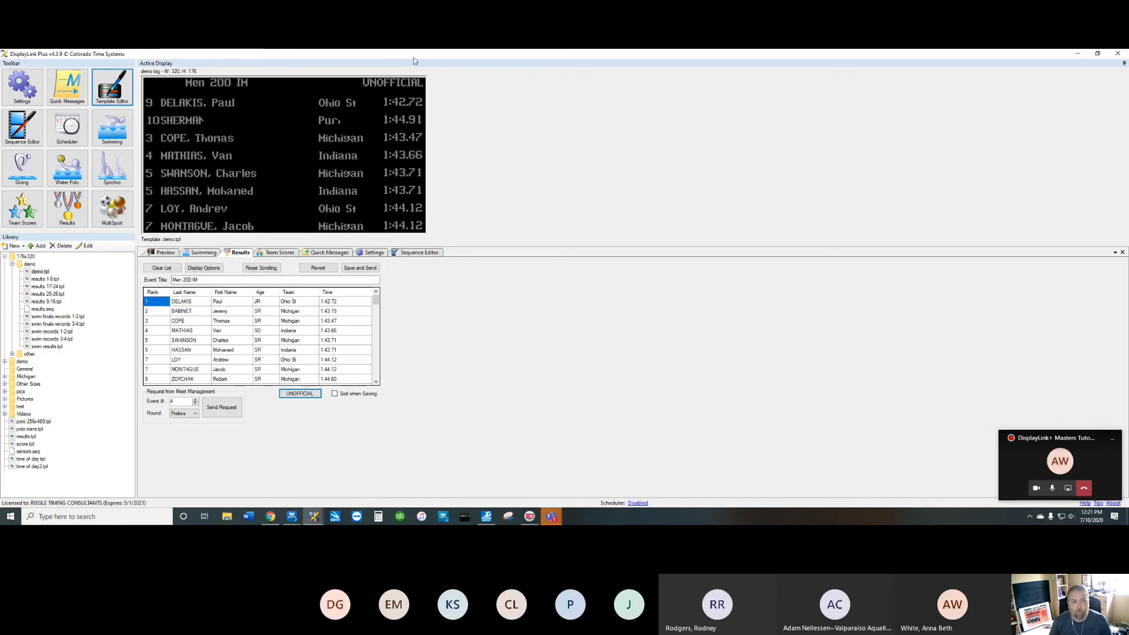
left_click(301, 394)
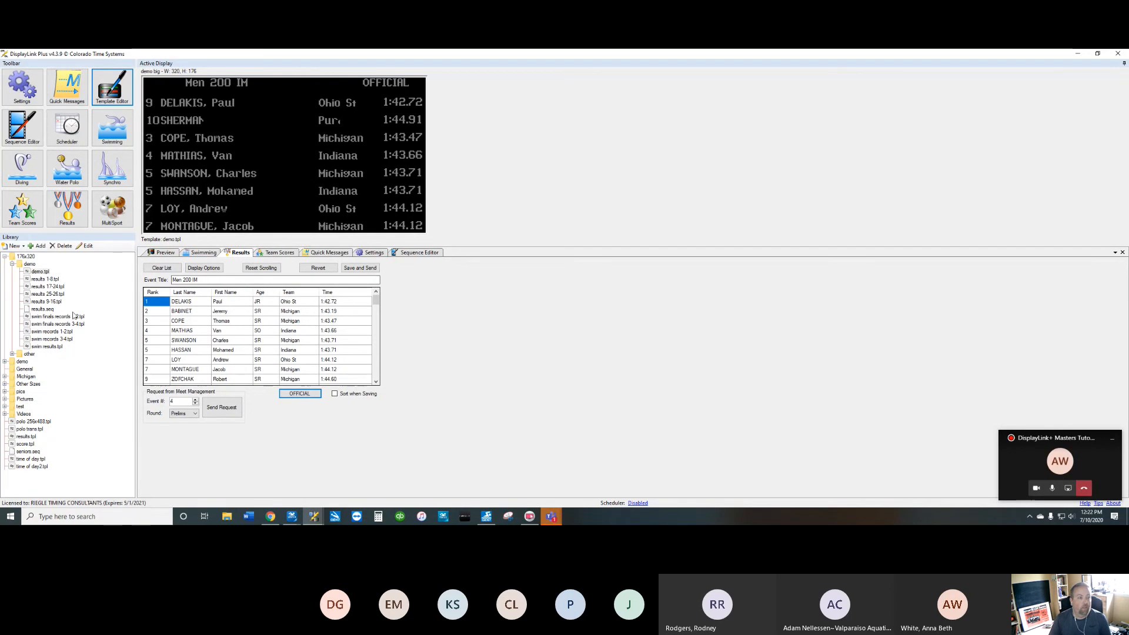
Step: Show the results 1-8 template on the active display and arrange Meet Manager's main and Run the Meet windows beside DisplayLink Plus
double_click(44, 279)
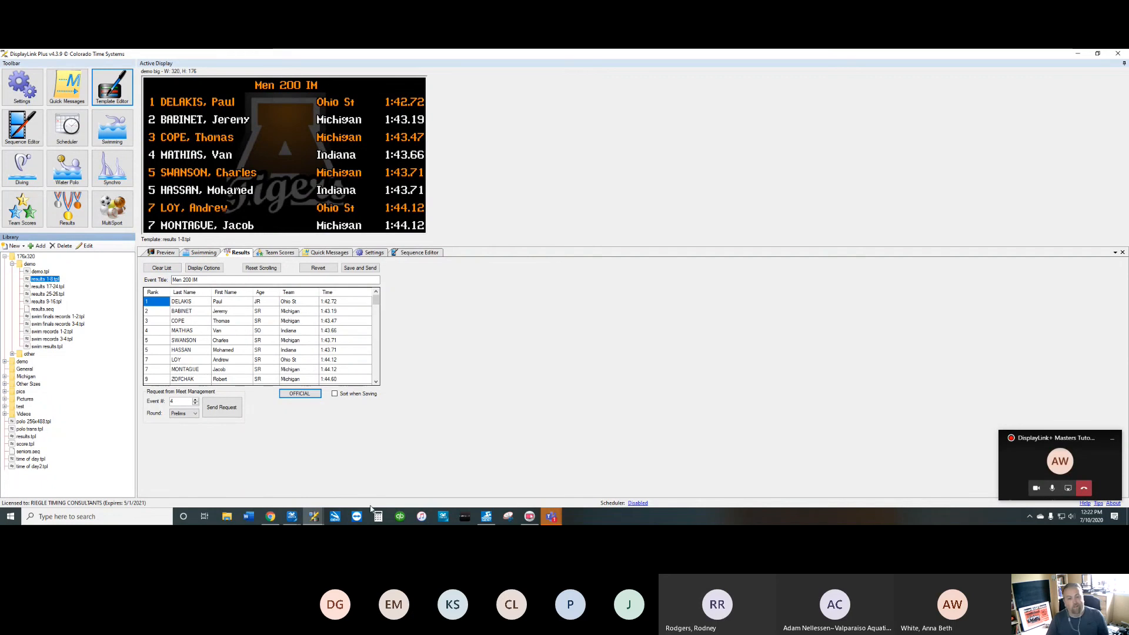
mouse_move(302, 523)
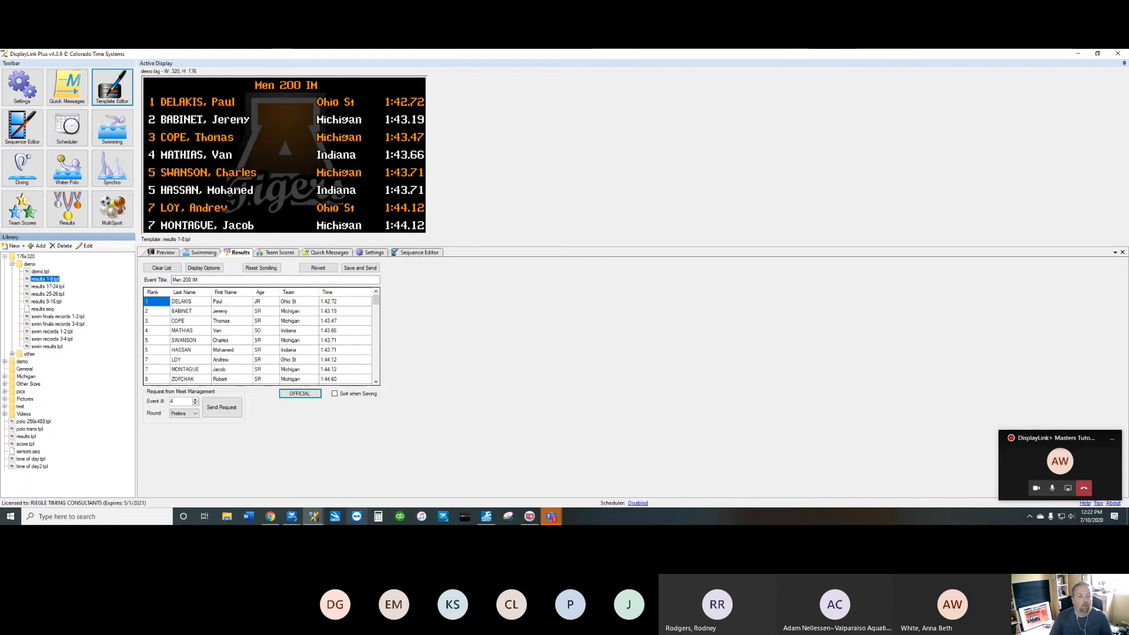
left_click(292, 521)
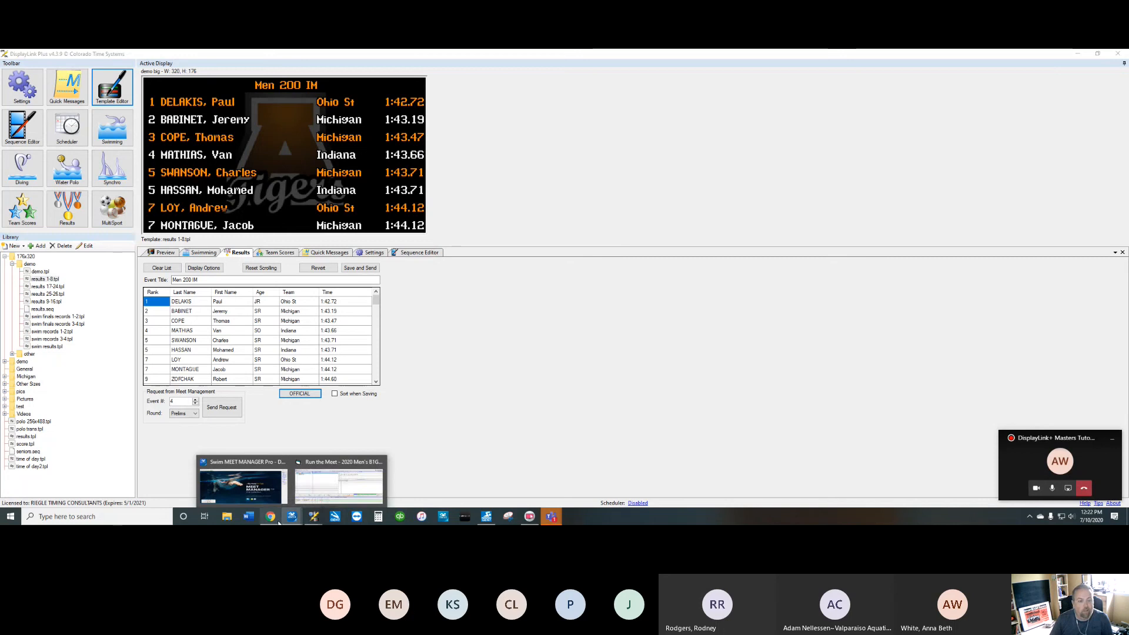
left_click(305, 499)
left_click(1095, 54)
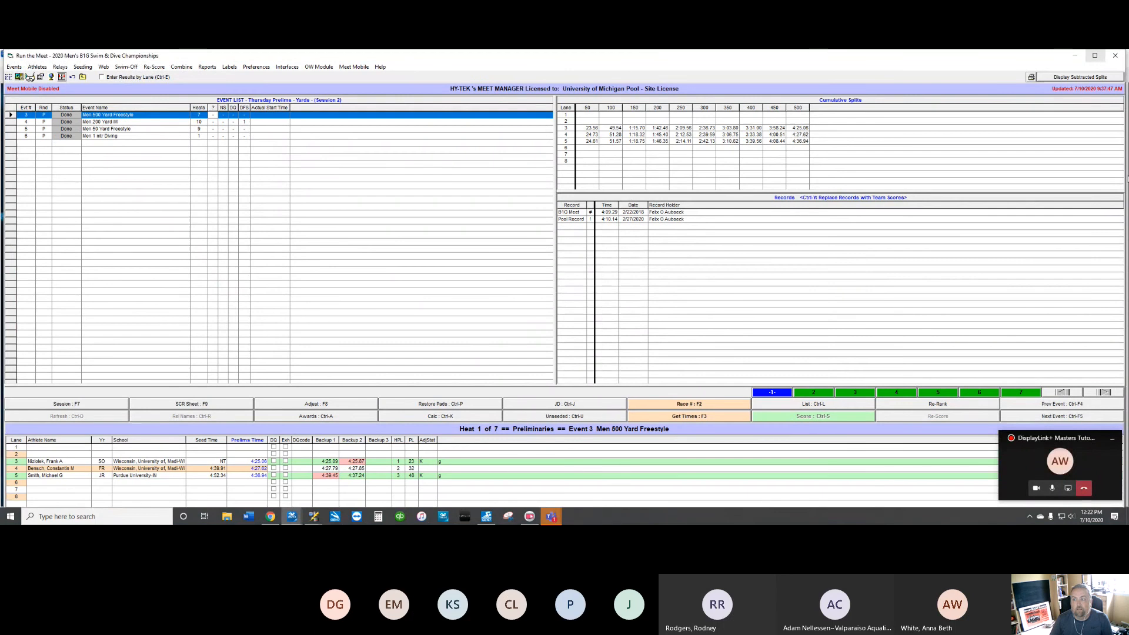
double_click(1047, 57)
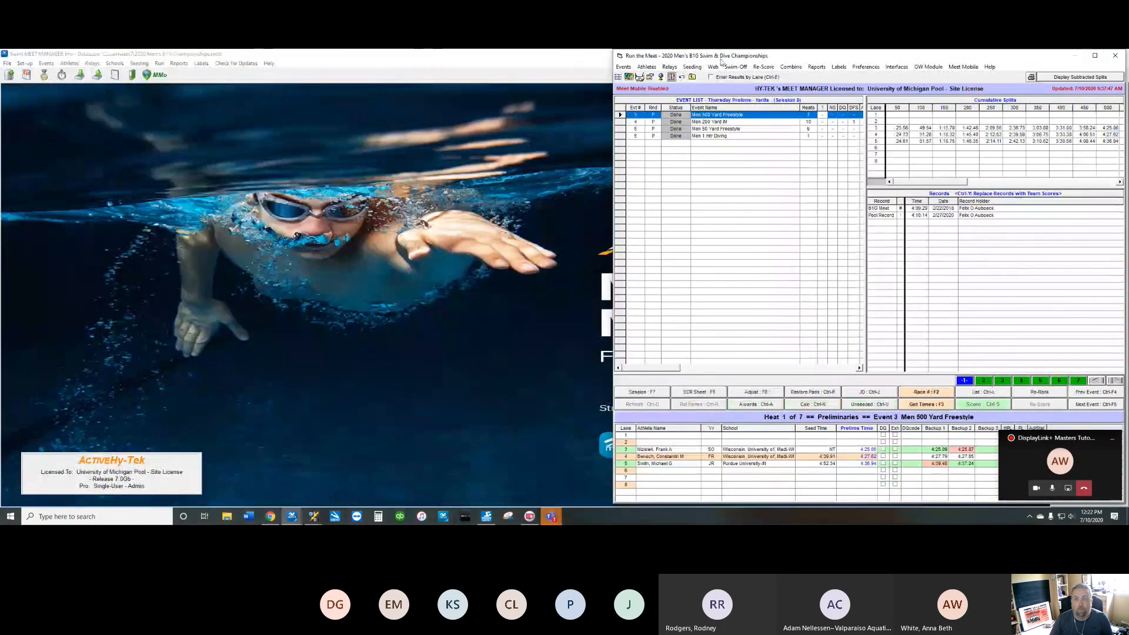
left_click(1113, 57)
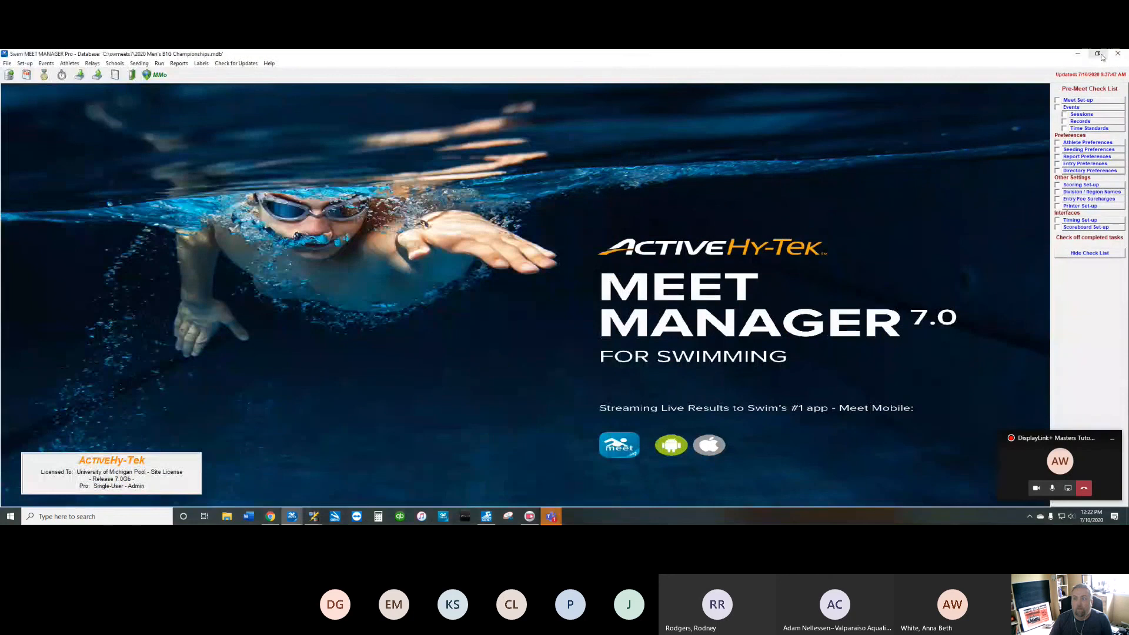
left_click(1095, 54)
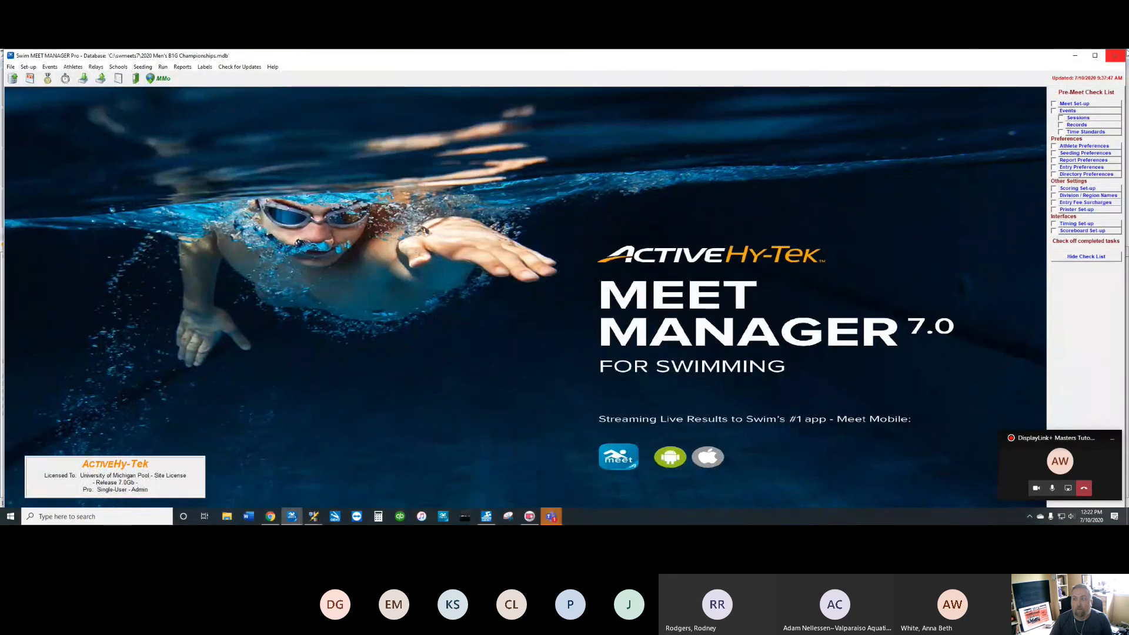
double_click(1051, 57)
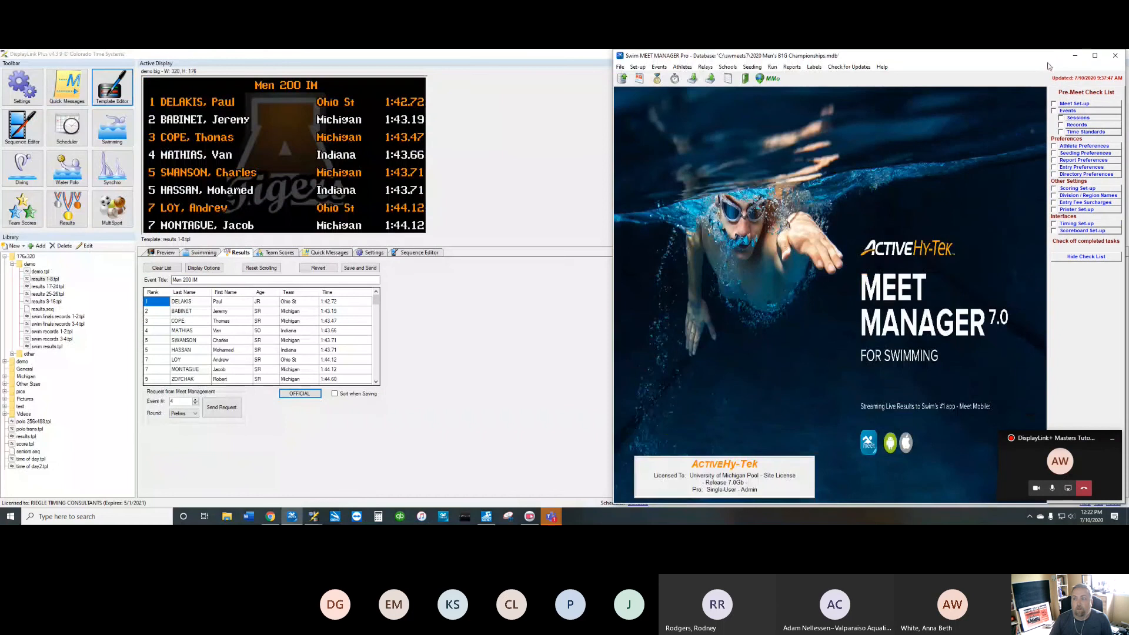
left_click(771, 67)
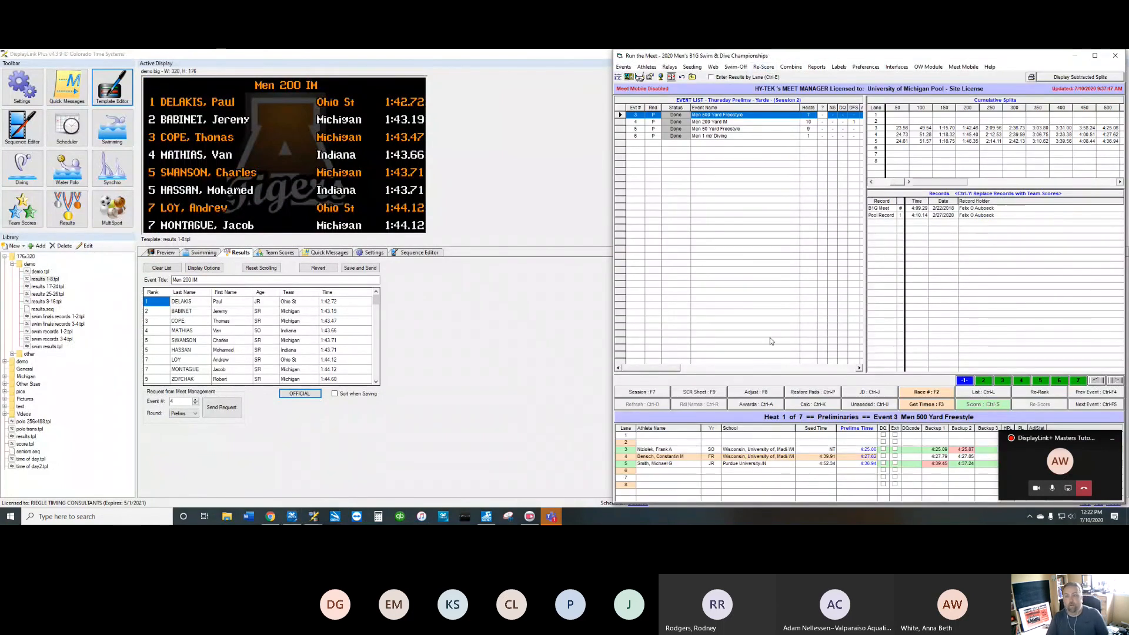
Step: Clear the DisplayLink Plus results list and export the Men 500 Yard Freestyle prelims results from Meet Manager to the scoreboard
left_click(985, 381)
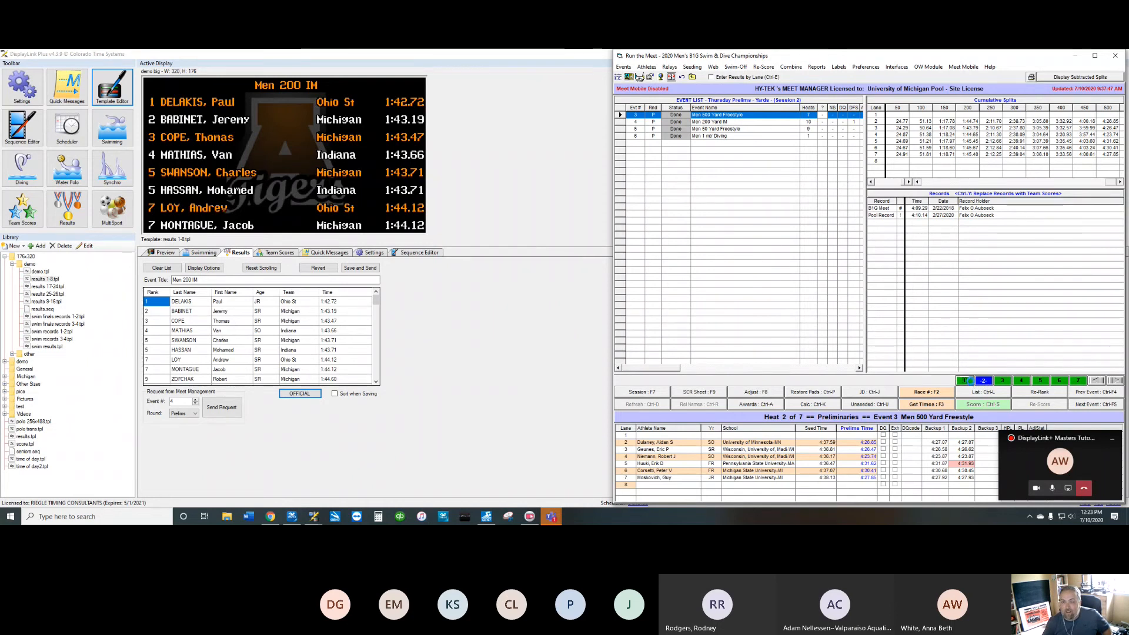
left_click(966, 381)
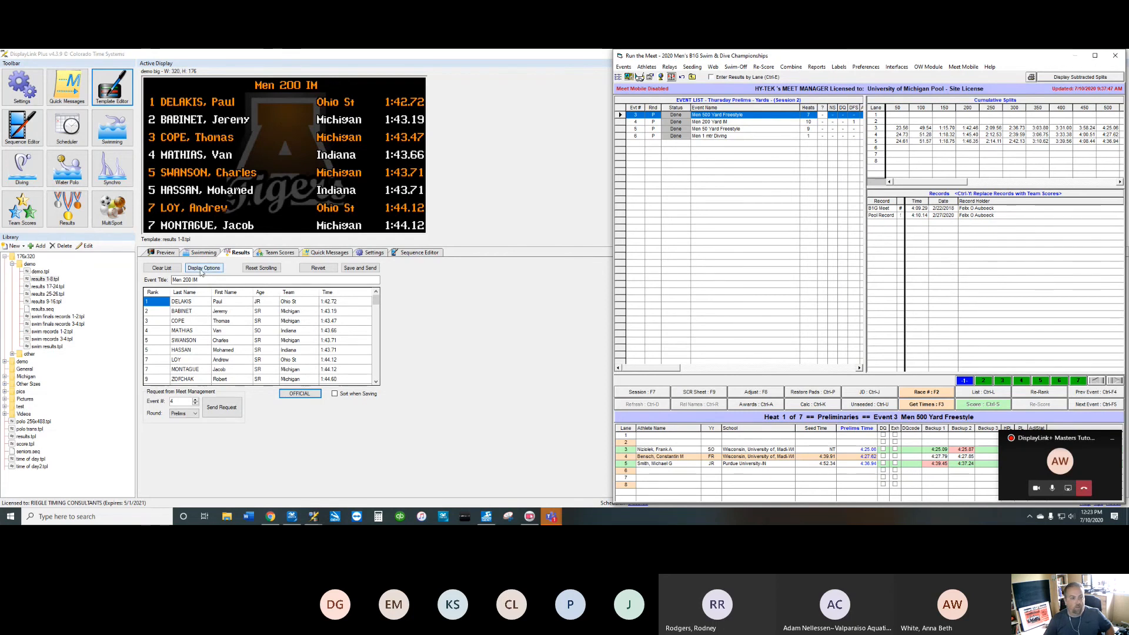
left_click(171, 267)
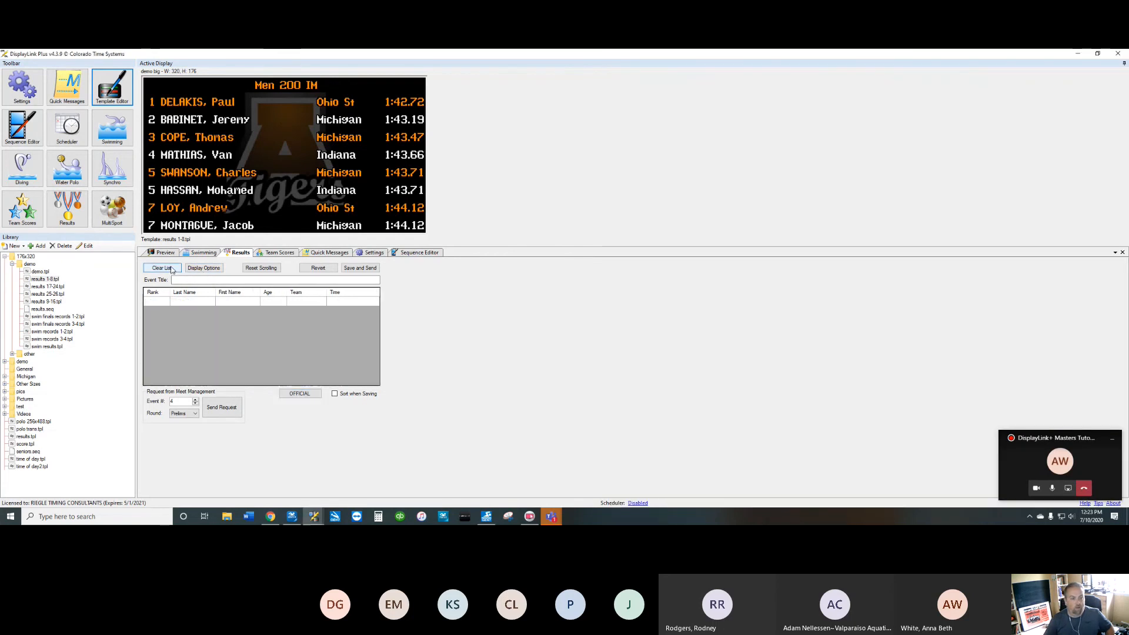
left_click(298, 516)
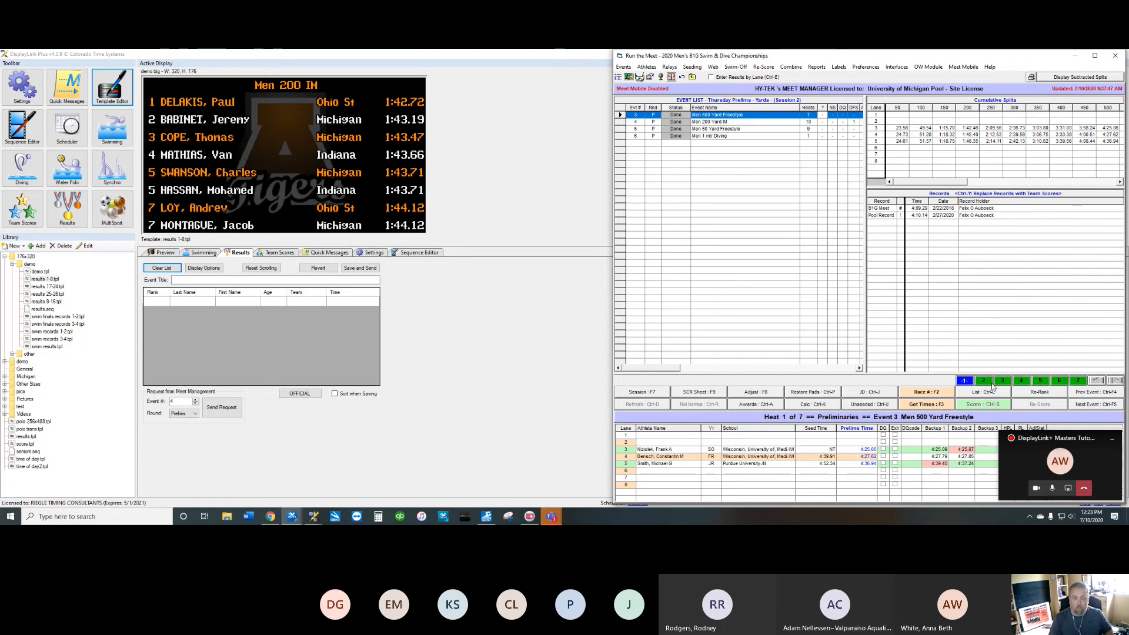
key("ctrl+F10")
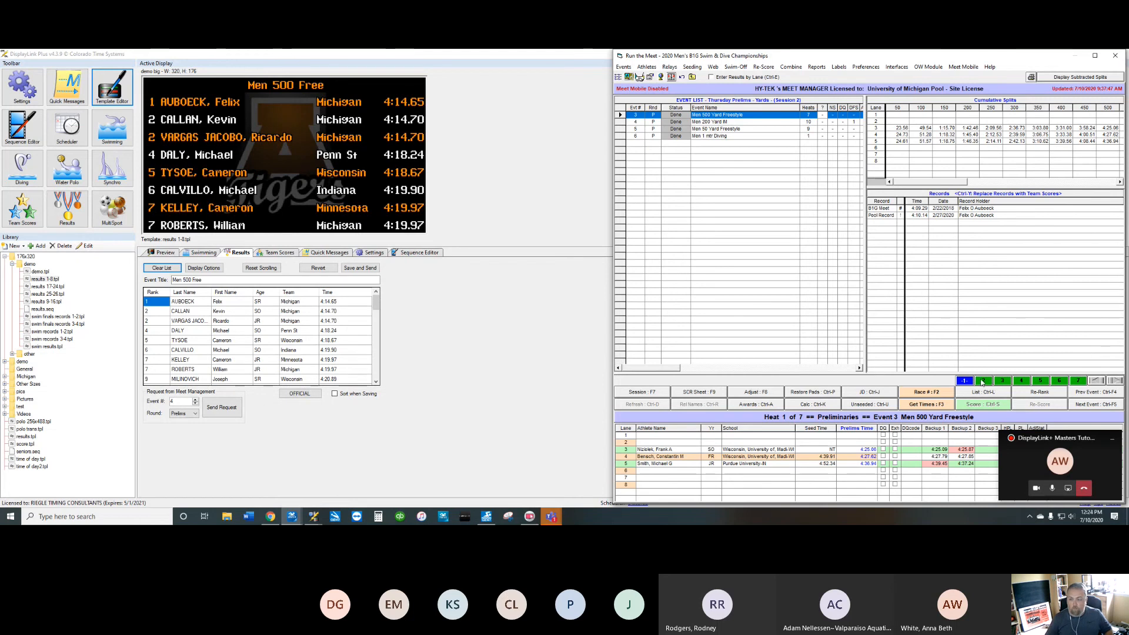
Step: Select heat 2 of the Men 500 Yard Freestyle and review the Run the Meet function key shortcuts for scoreboard exports
left_click(982, 381)
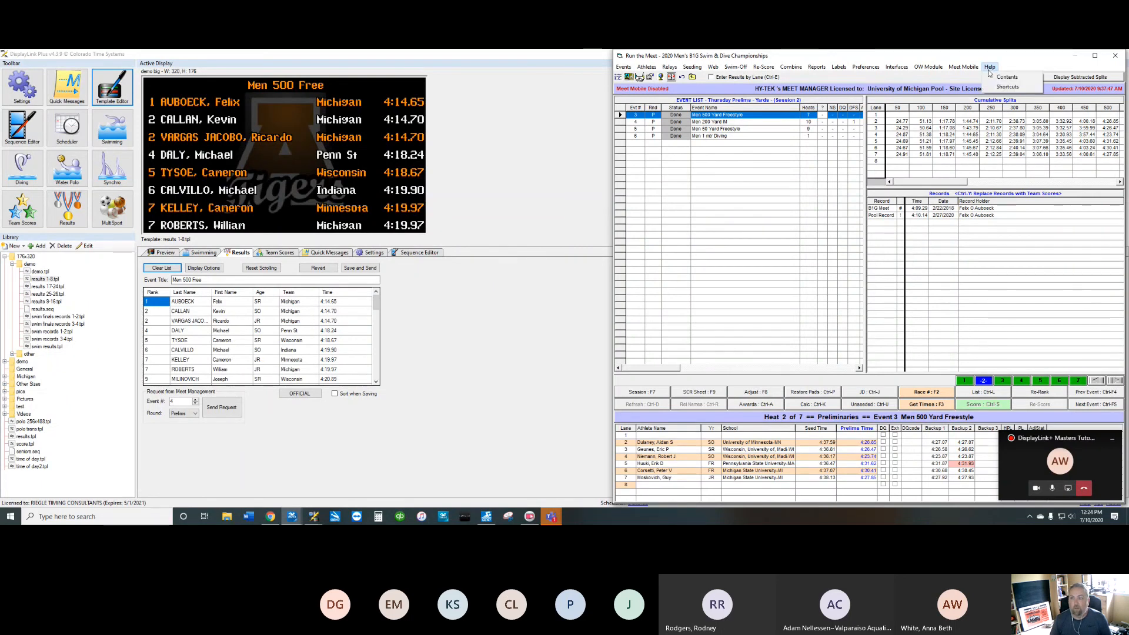
left_click(996, 90)
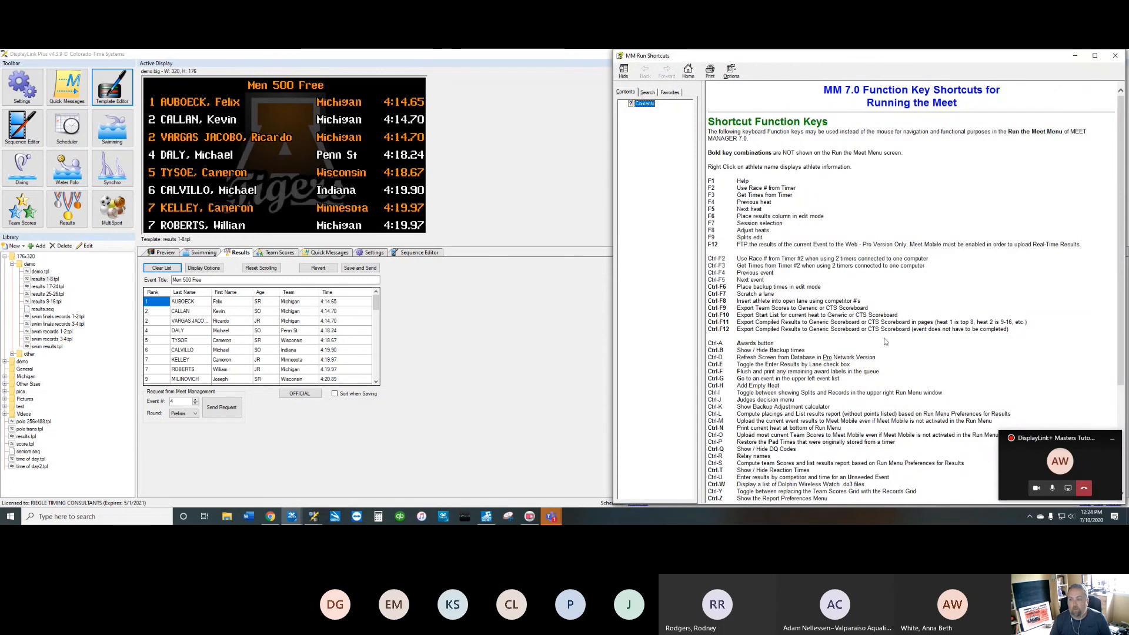
left_click(1112, 57)
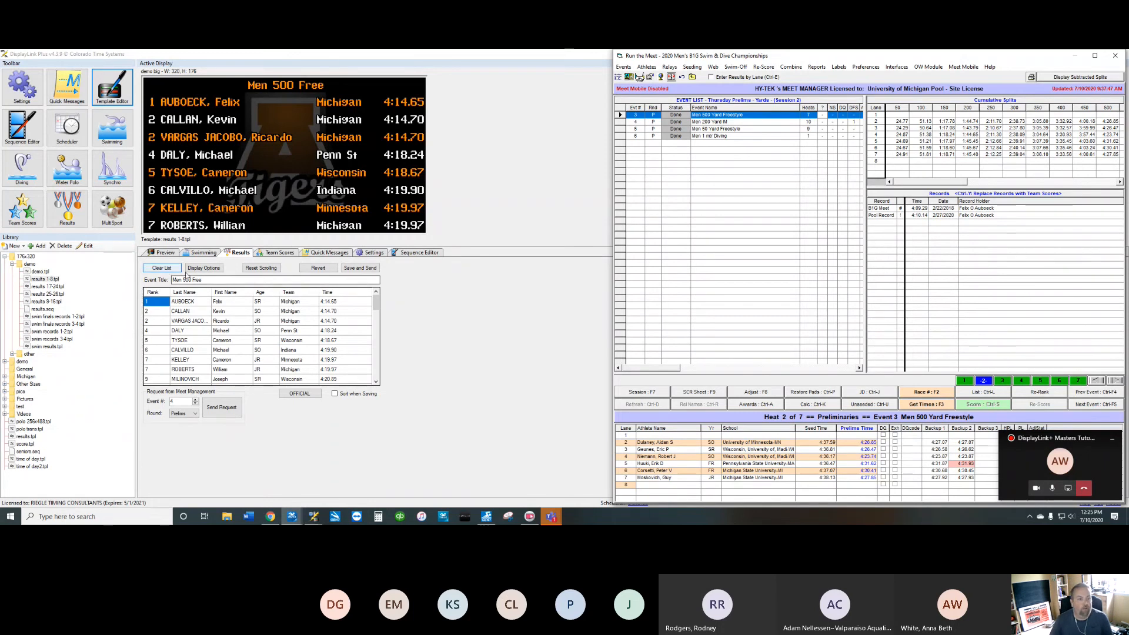
Step: Set the DisplayLink Plus results display to frame-by-frame mode, showing all places with 8 items on the template
left_click(204, 269)
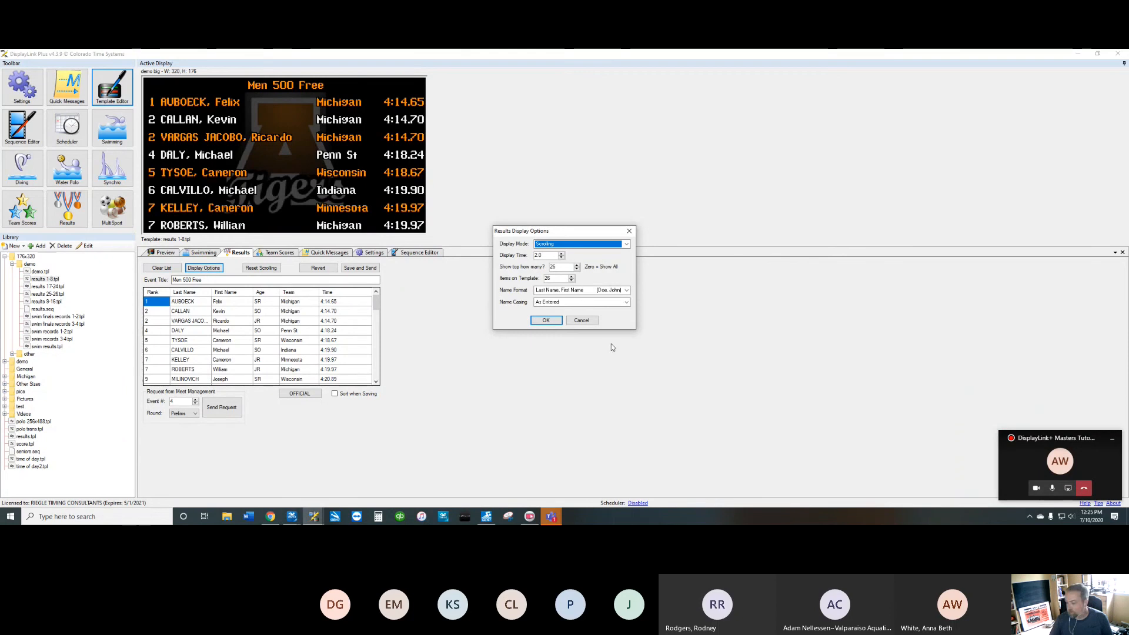
double_click(561, 266)
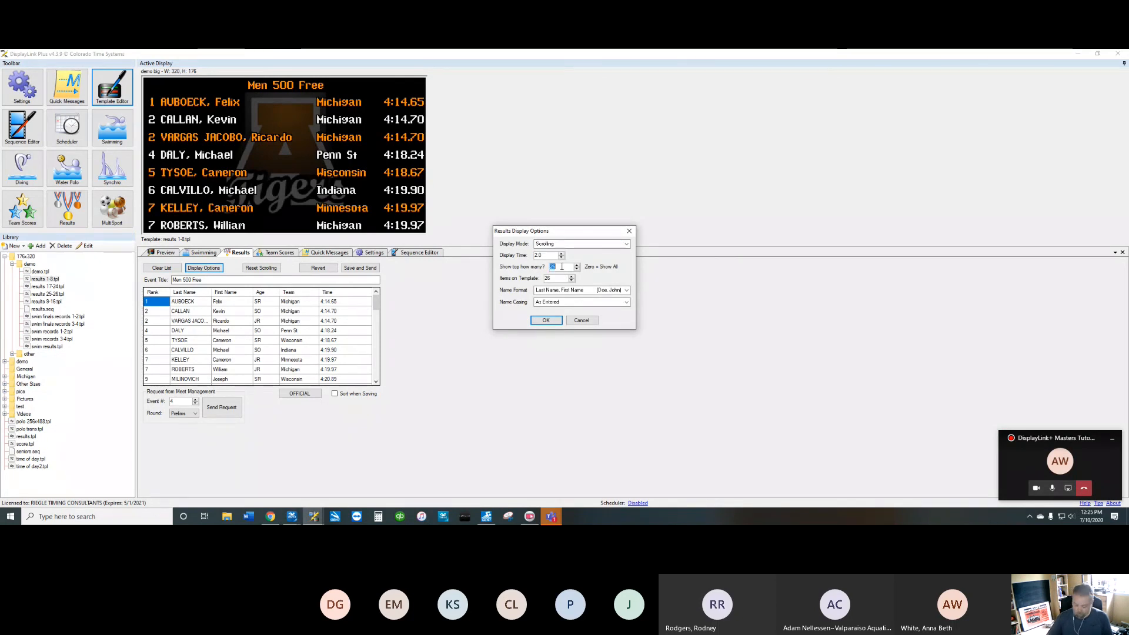
type("0")
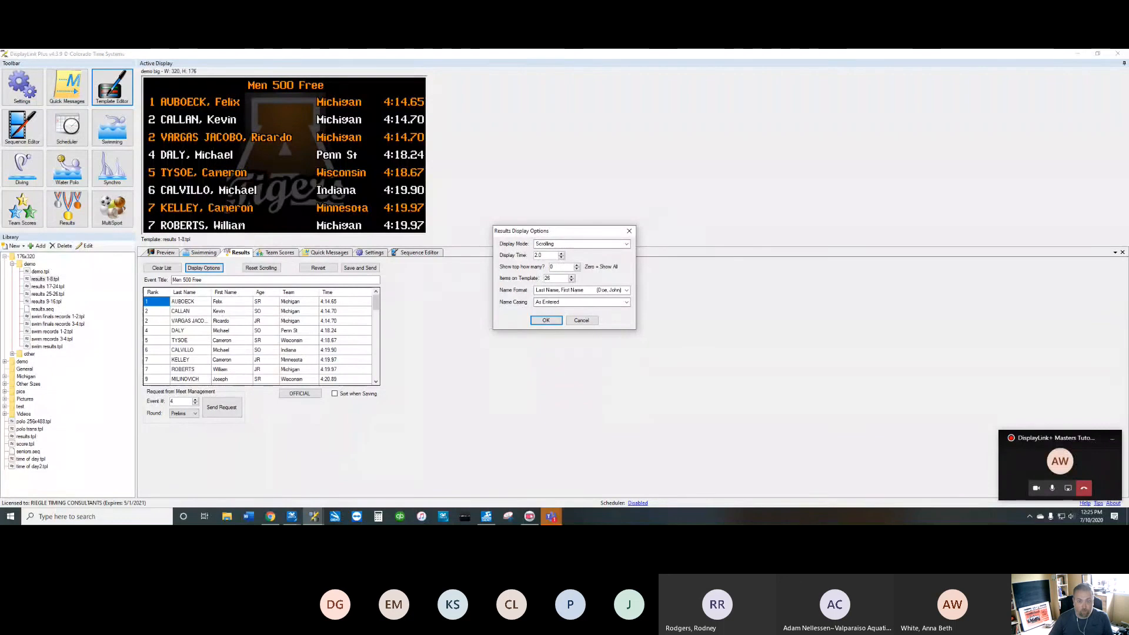
type("8")
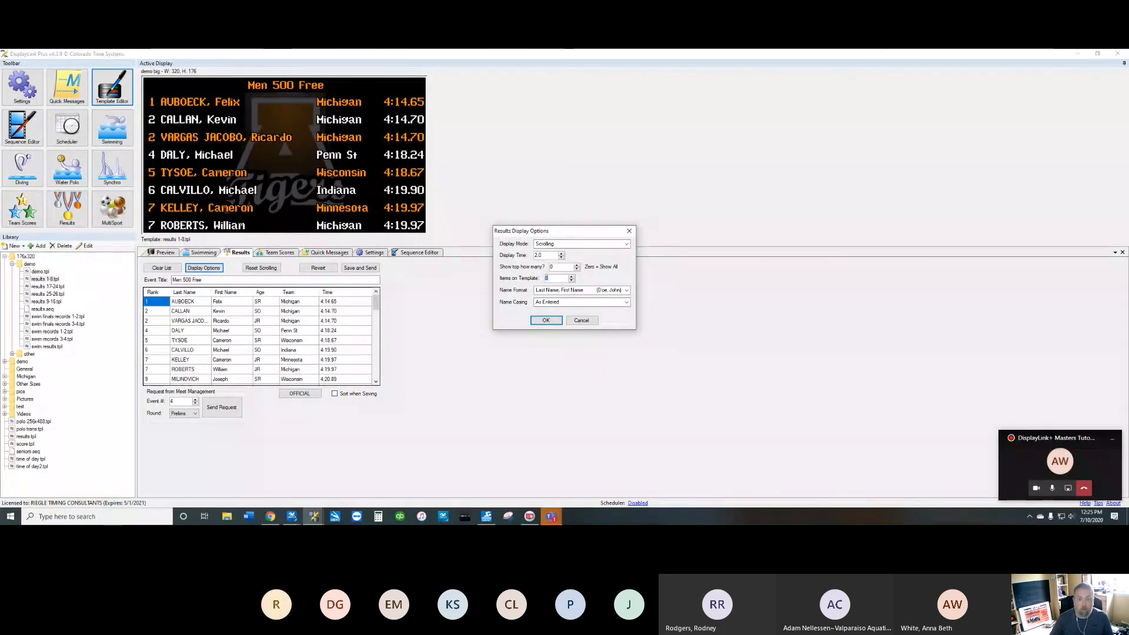
left_click(579, 243)
left_click(558, 259)
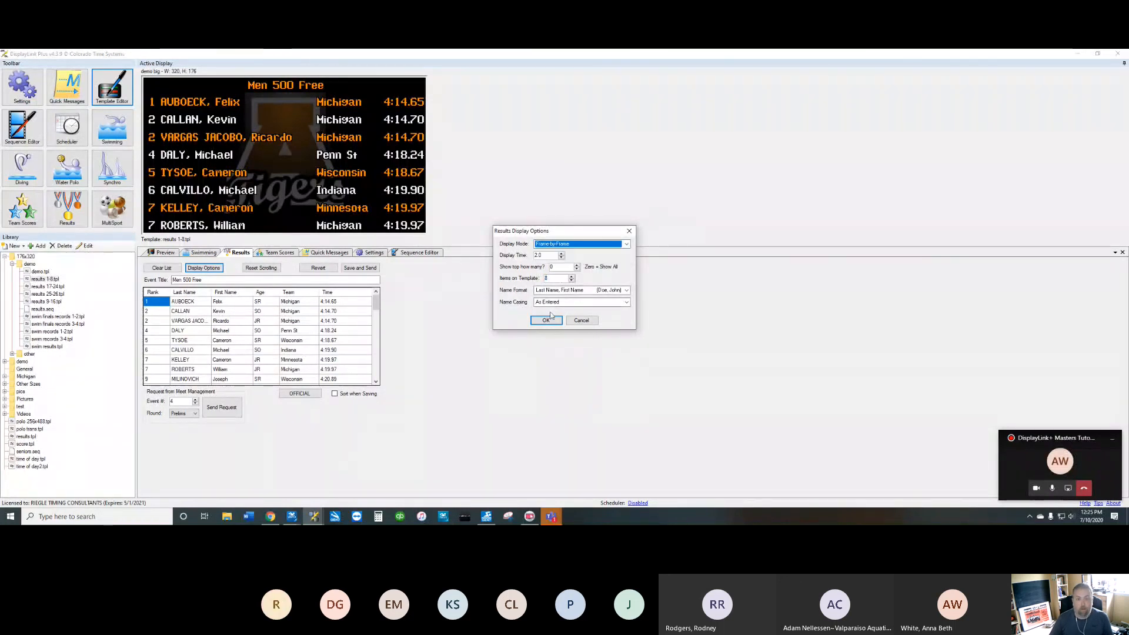
left_click(546, 320)
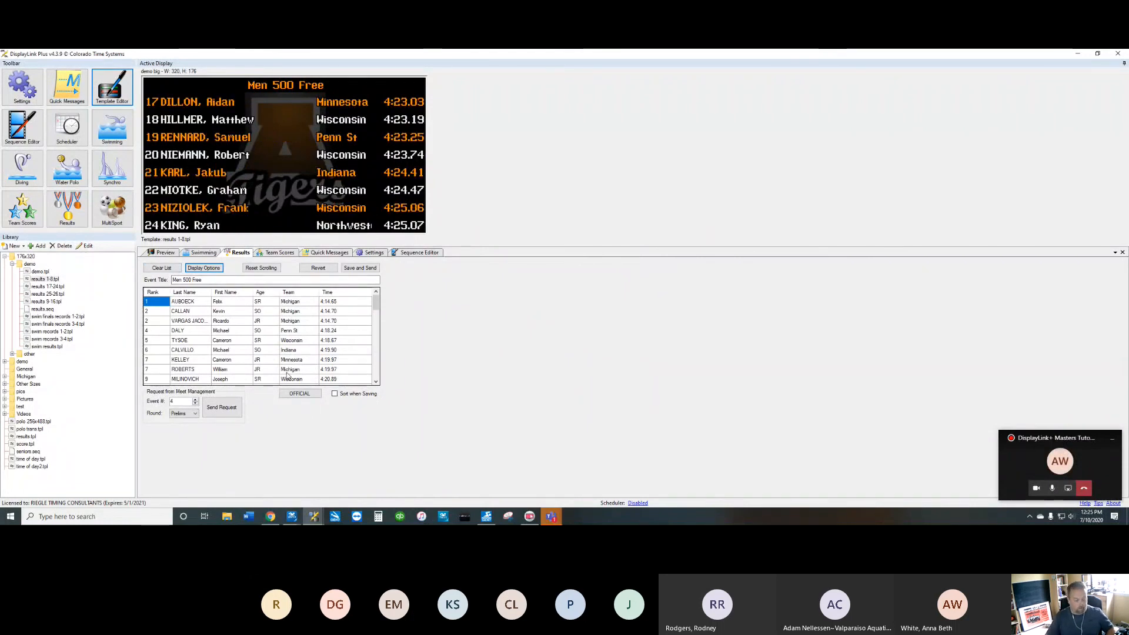
Step: Clear the active display in DisplayLink Plus
mouse_move(297, 516)
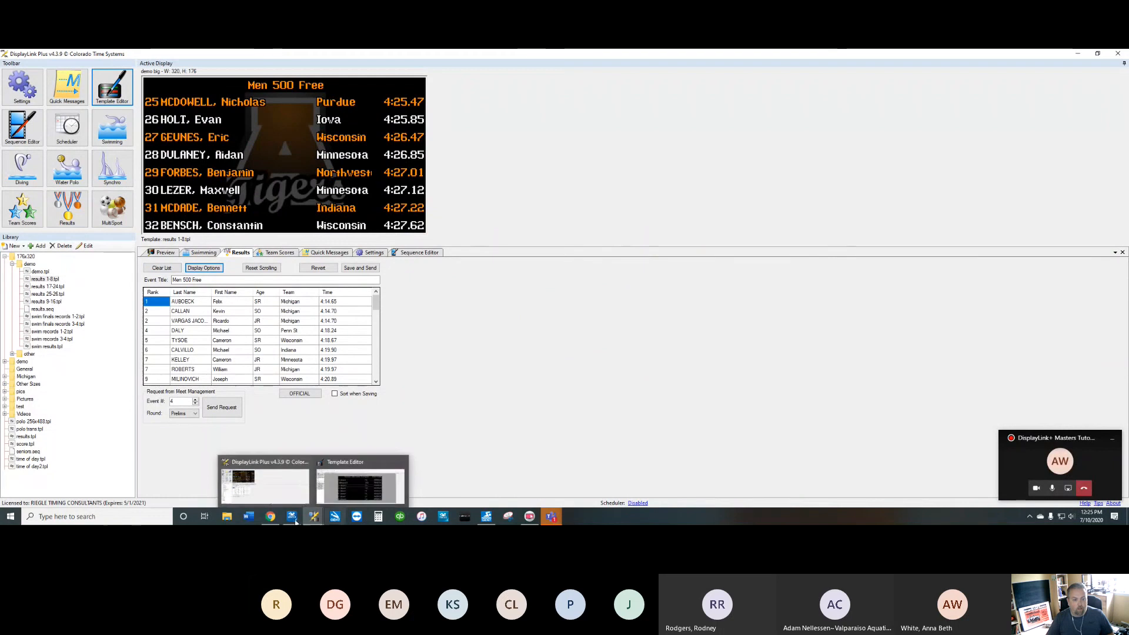
left_click(306, 482)
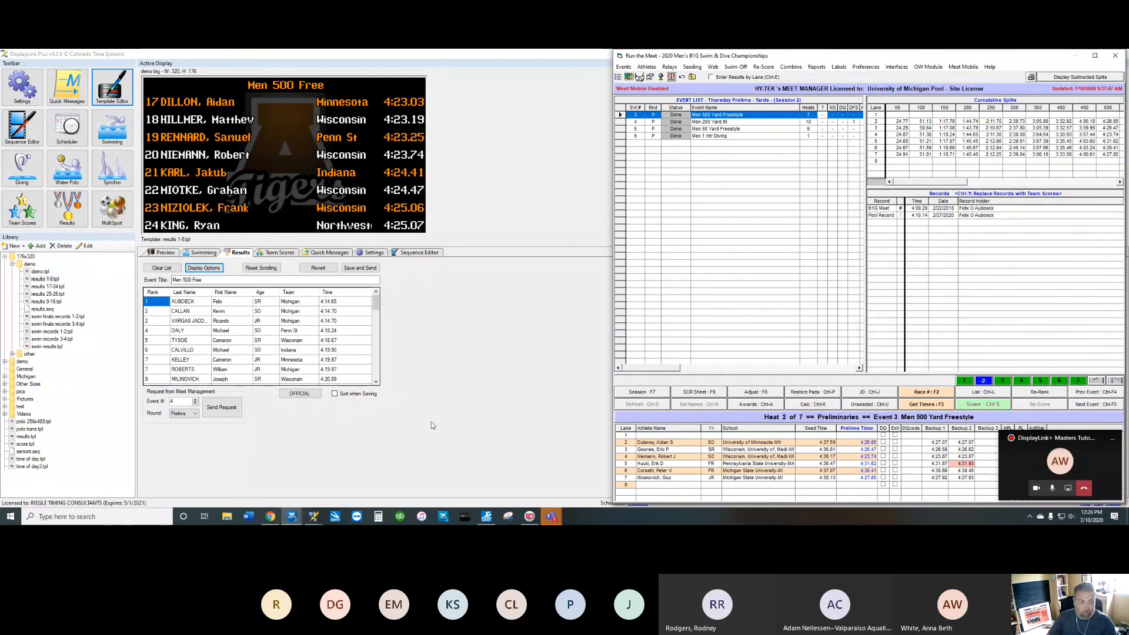
right_click(259, 156)
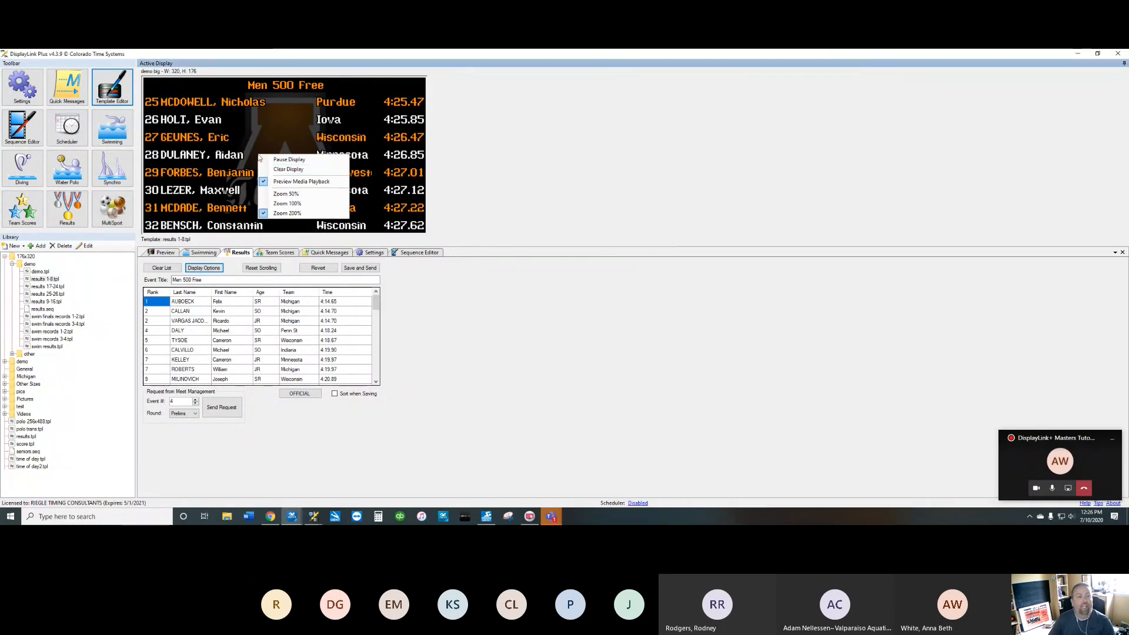
left_click(285, 169)
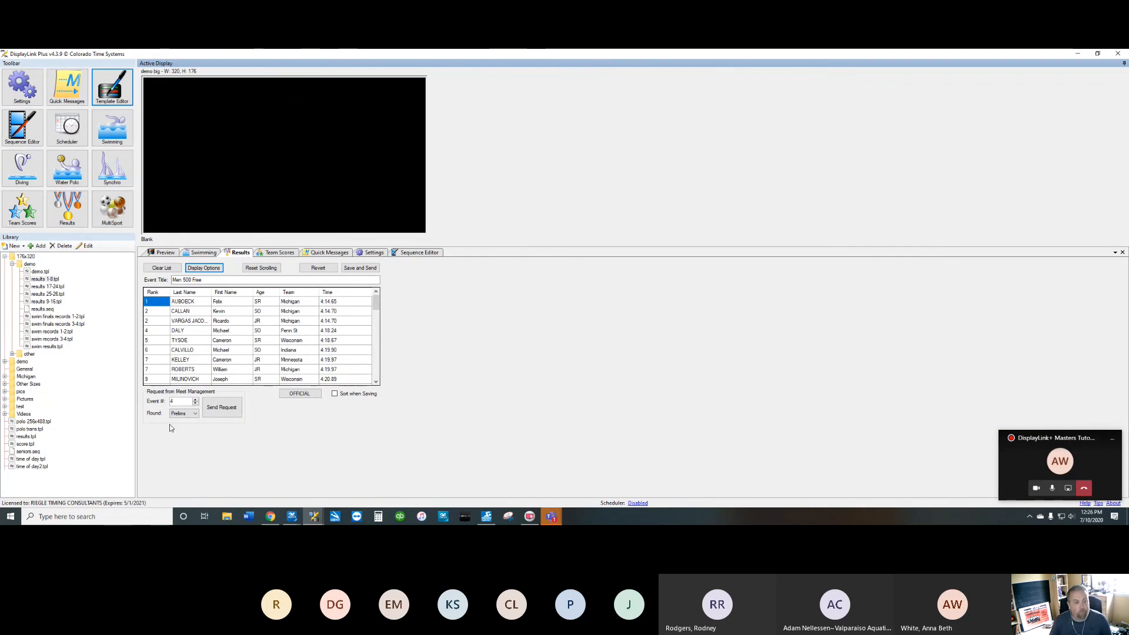
left_click(221, 407)
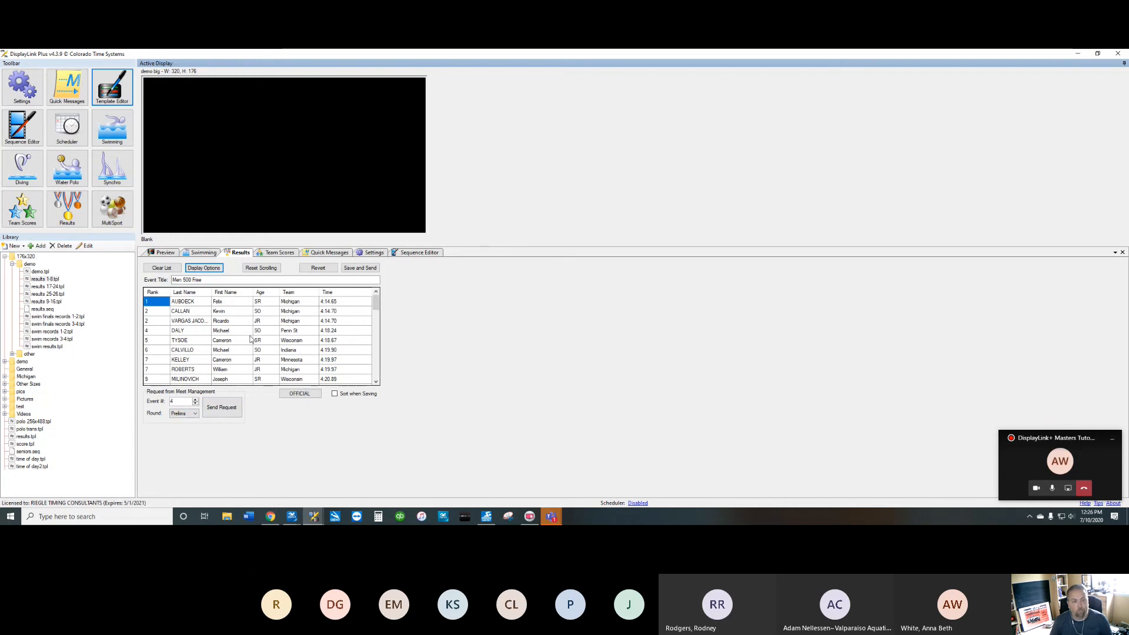
Step: Open the team scores and review the combined, women's and men's score lists
left_click(276, 252)
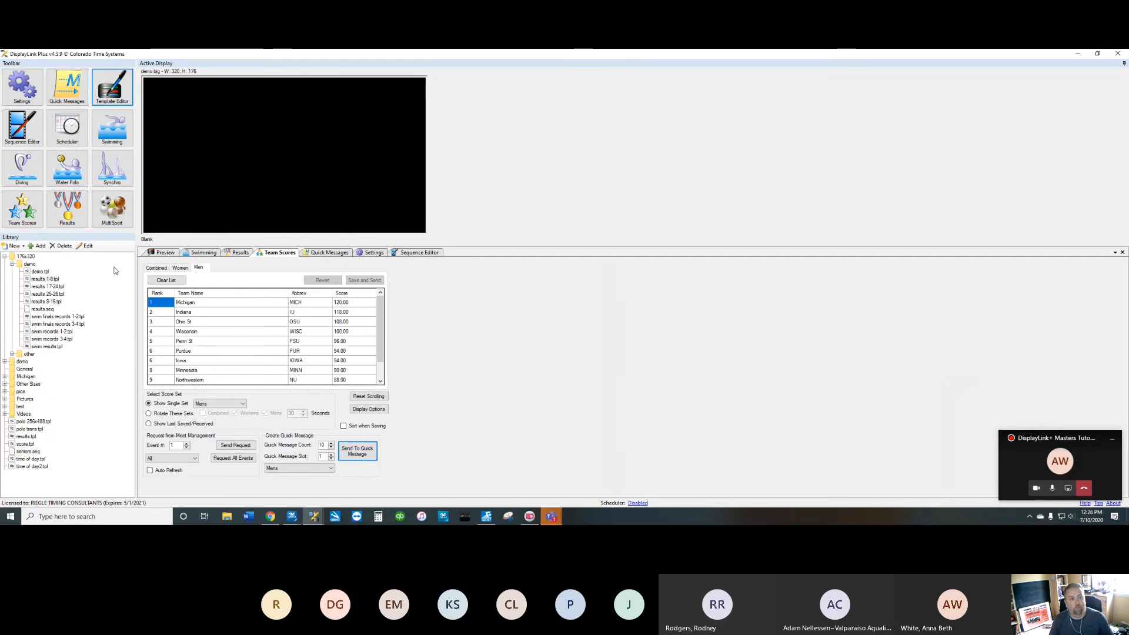
left_click(160, 268)
left_click(180, 269)
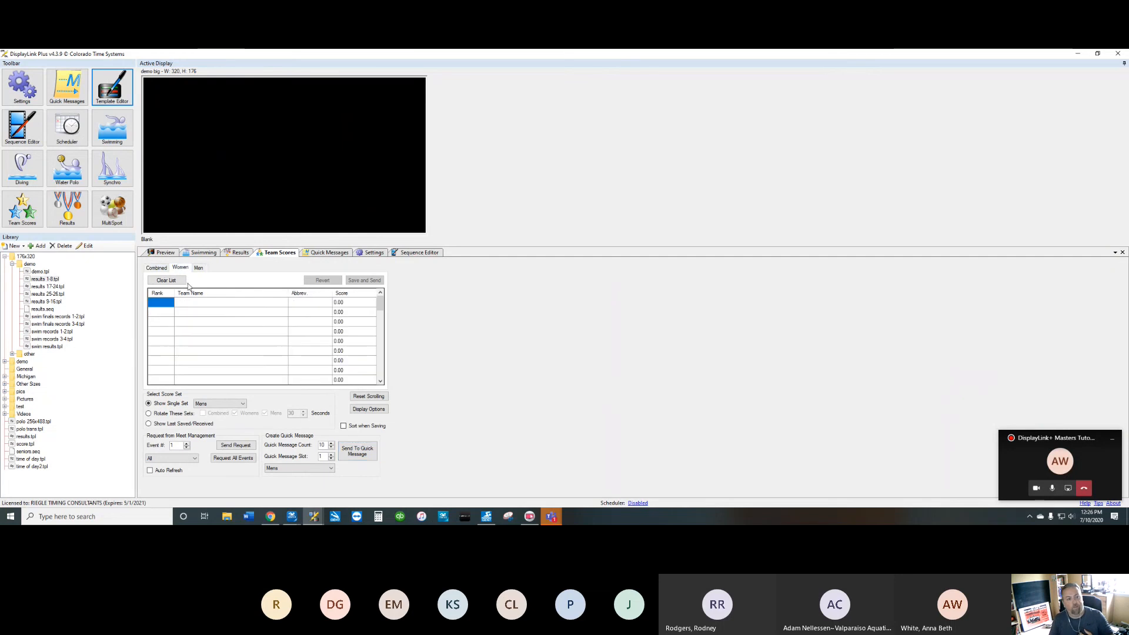
left_click(198, 269)
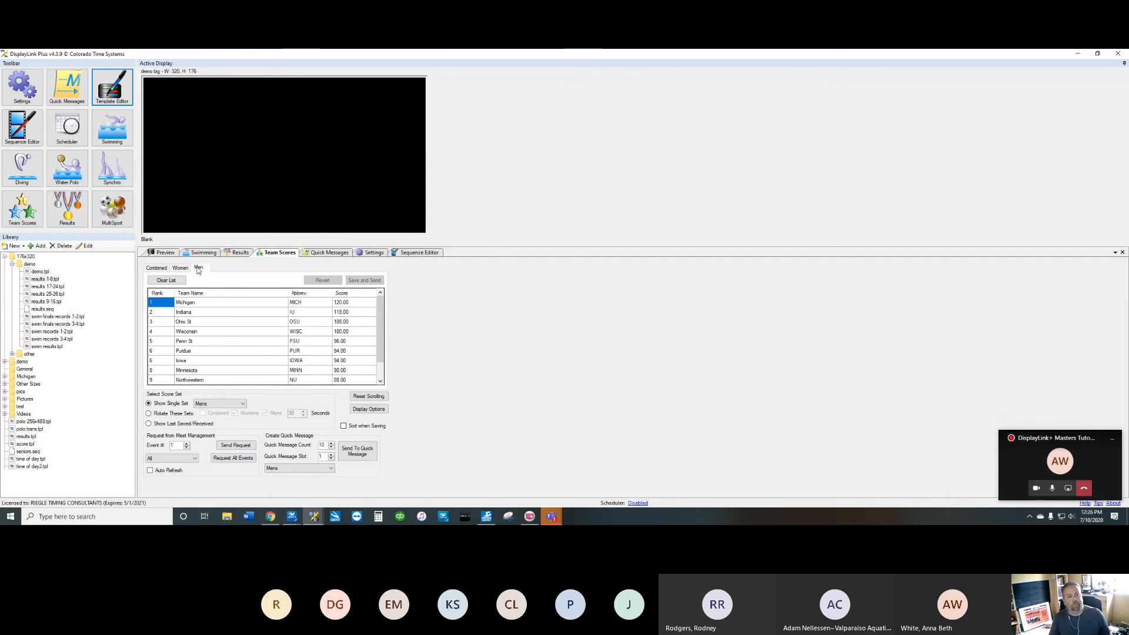
left_click(155, 267)
left_click(185, 269)
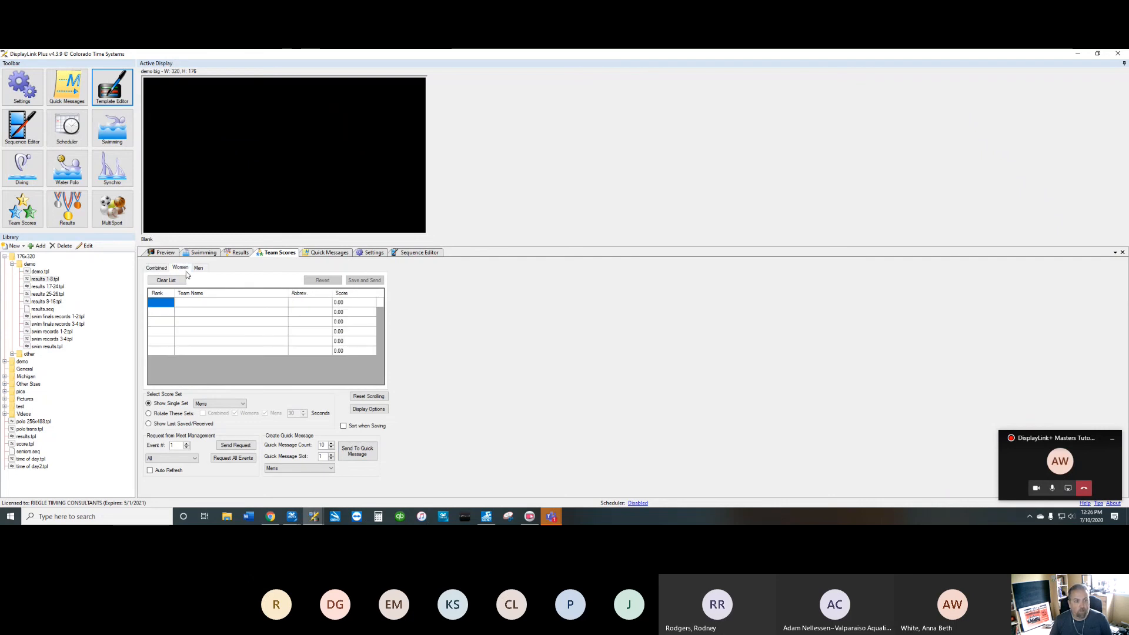
left_click(197, 269)
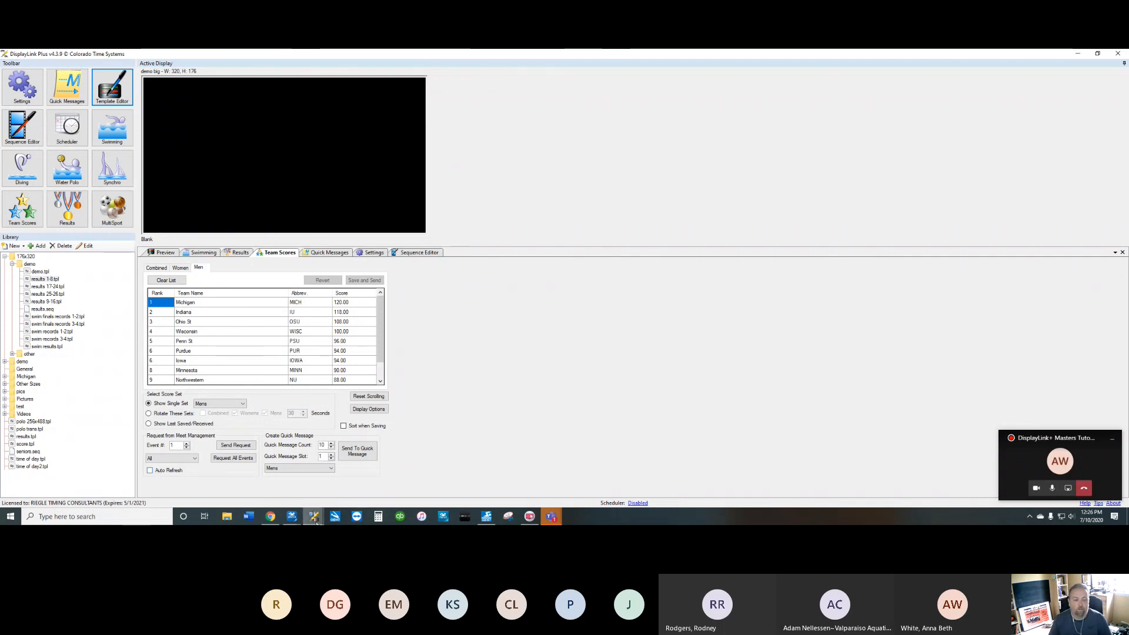
Step: Switch to Meet Manager, open the Thursday Finals session and send the team scores for the Men 200 Yard IM and Men 500 Yard Freestyle
left_click(297, 520)
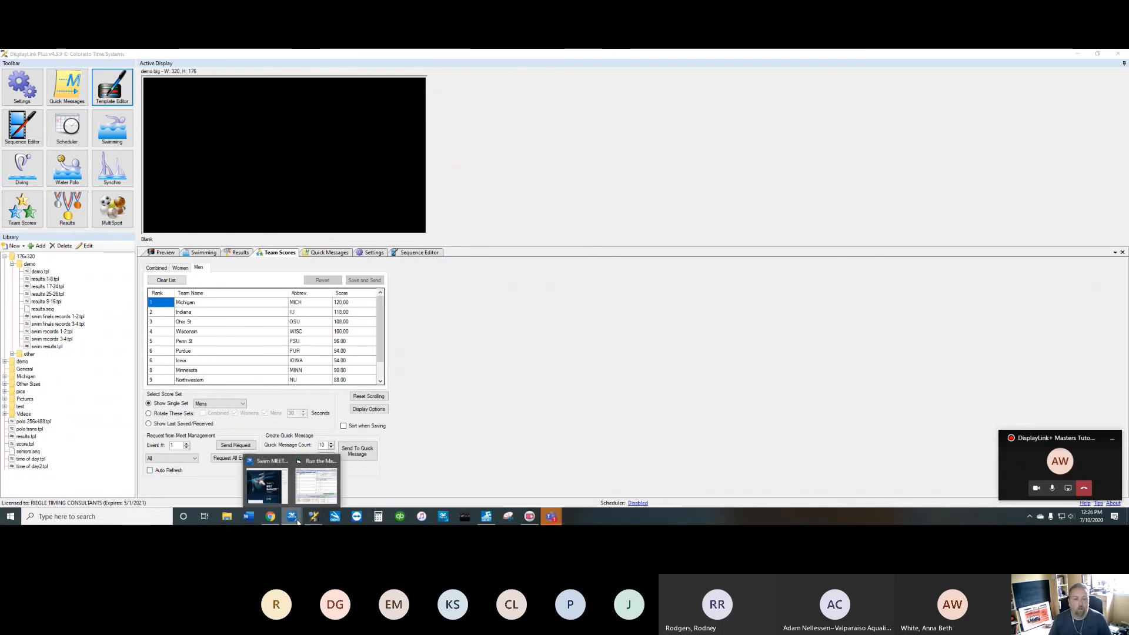
left_click(317, 484)
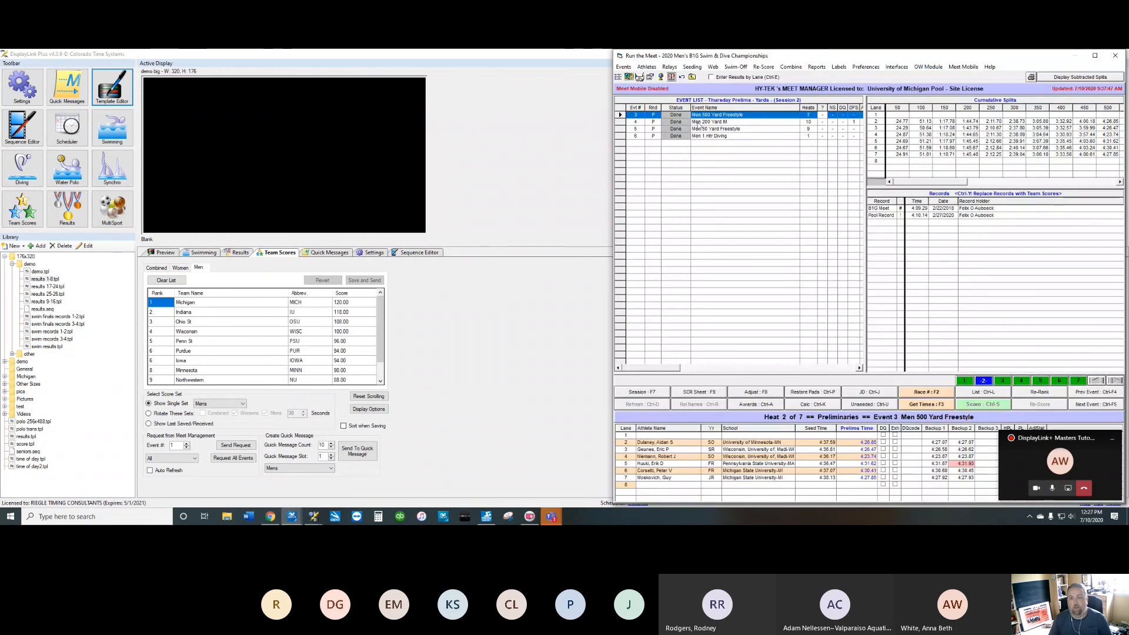
left_click(699, 121)
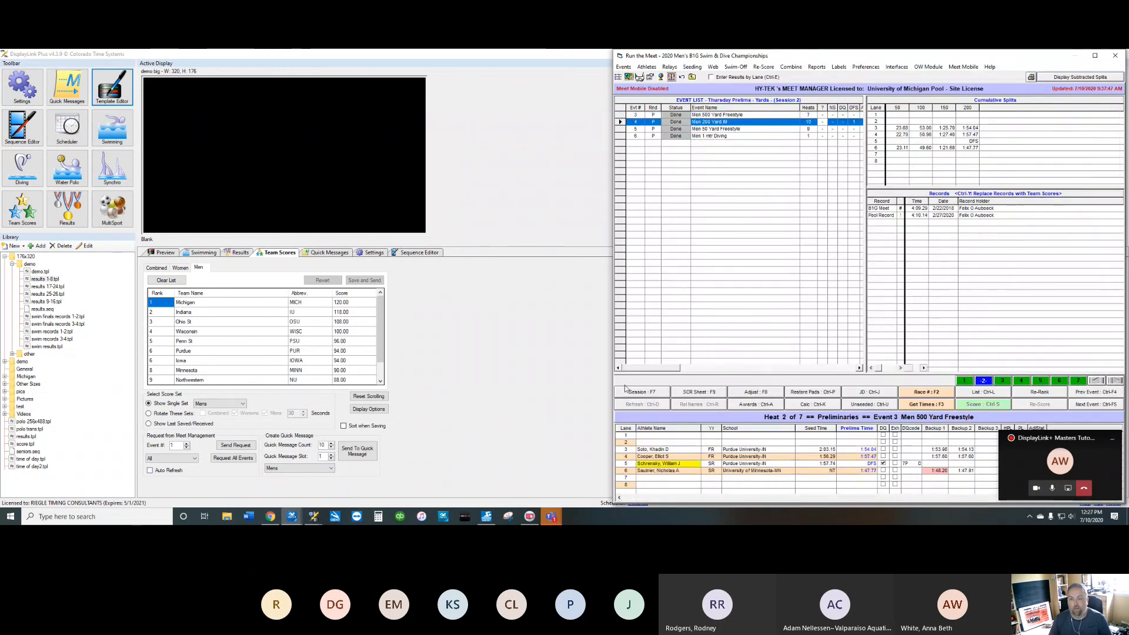
left_click(642, 391)
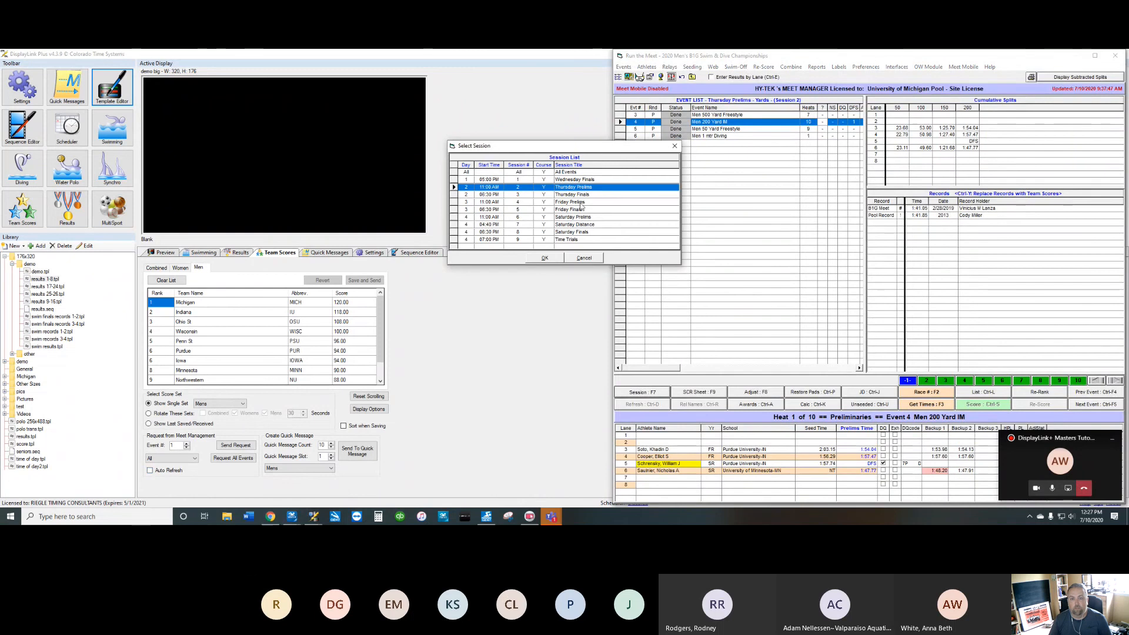
left_click(559, 257)
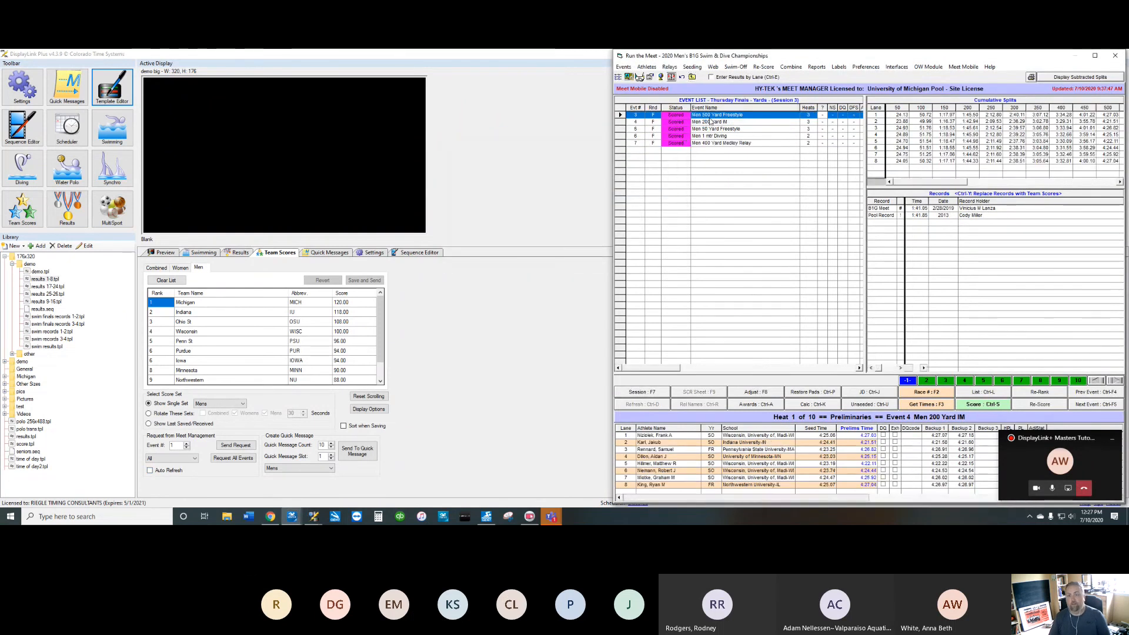
left_click(711, 122)
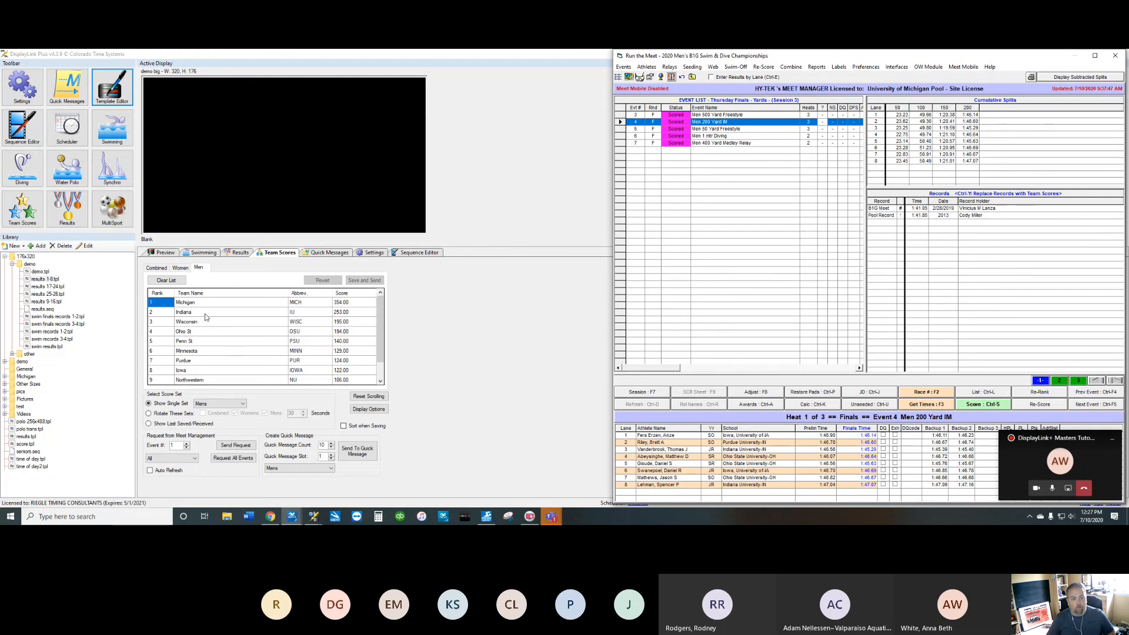
left_click(716, 115)
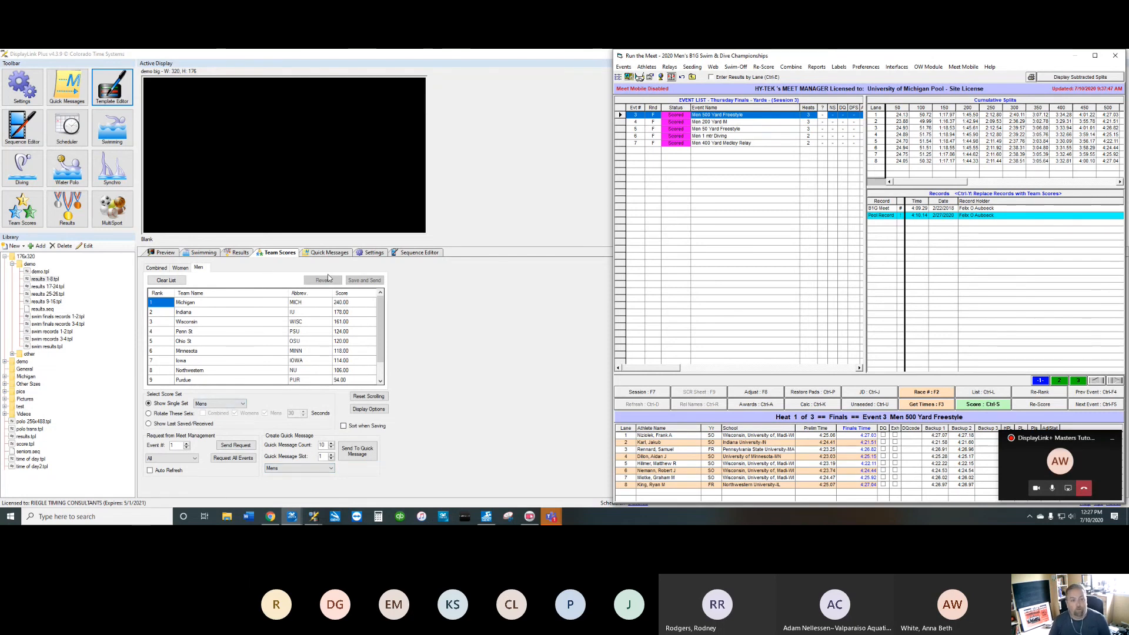
Step: Review the team scores display options in DisplayLink Plus, including the available display modes
left_click(363, 409)
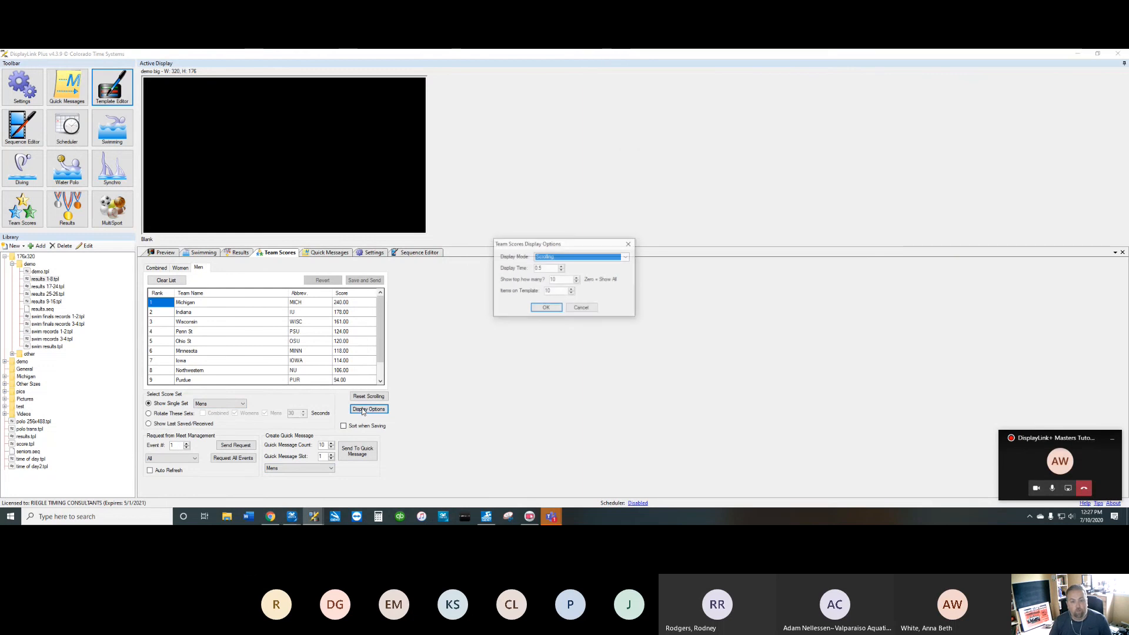
left_click(568, 258)
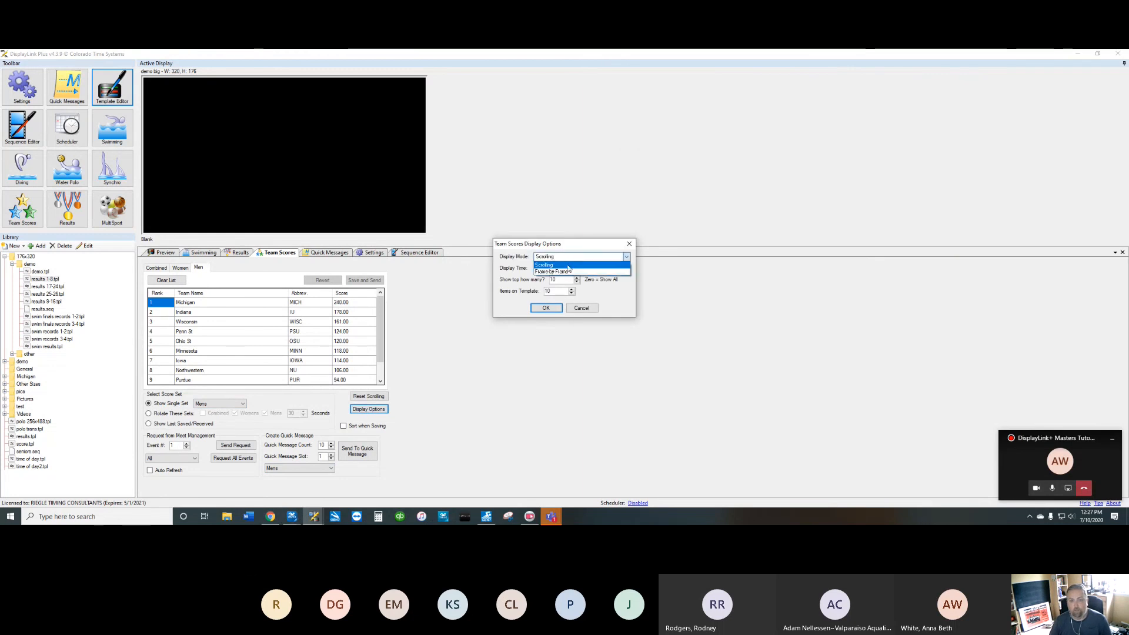
left_click(565, 334)
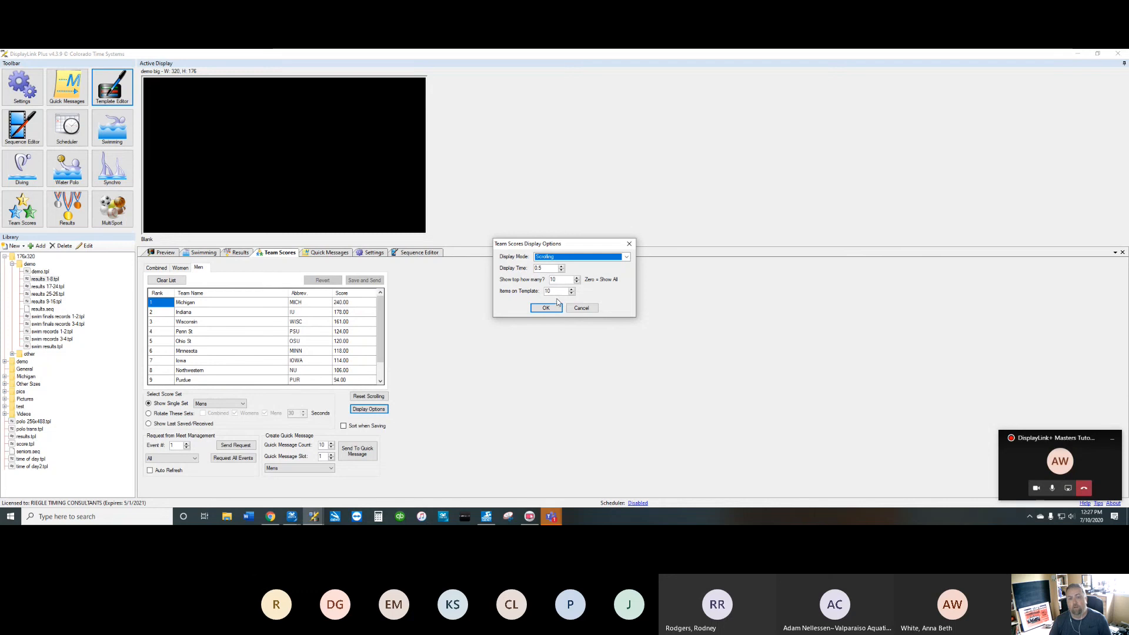
left_click(581, 308)
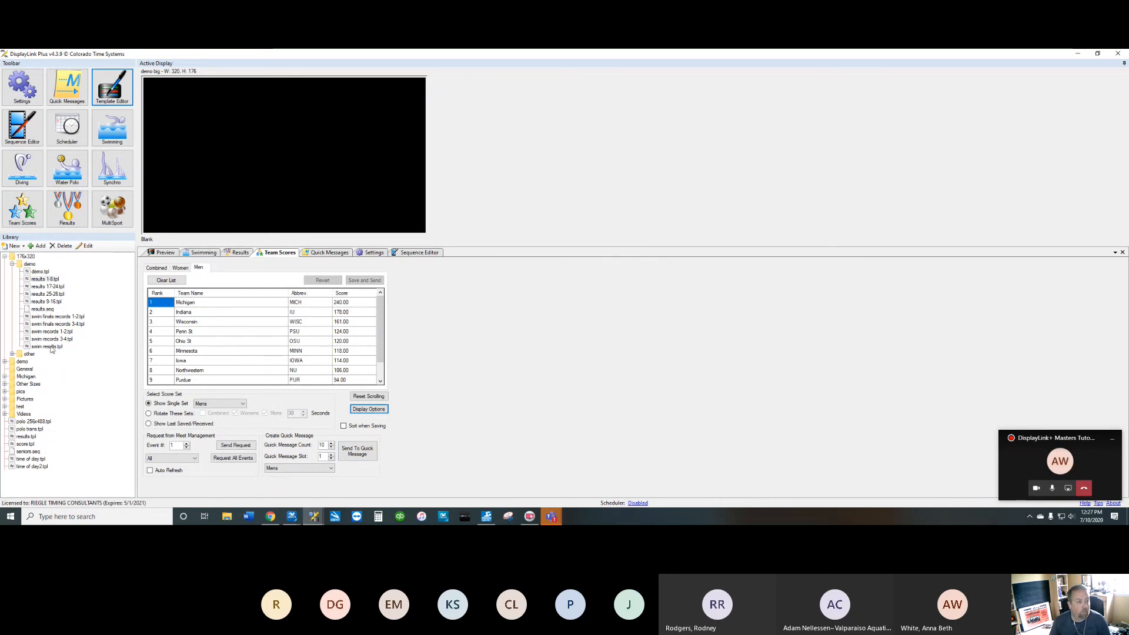
Step: Show the swim finals records 1-2 template on the active display and clear all quick messages from it
double_click(48, 318)
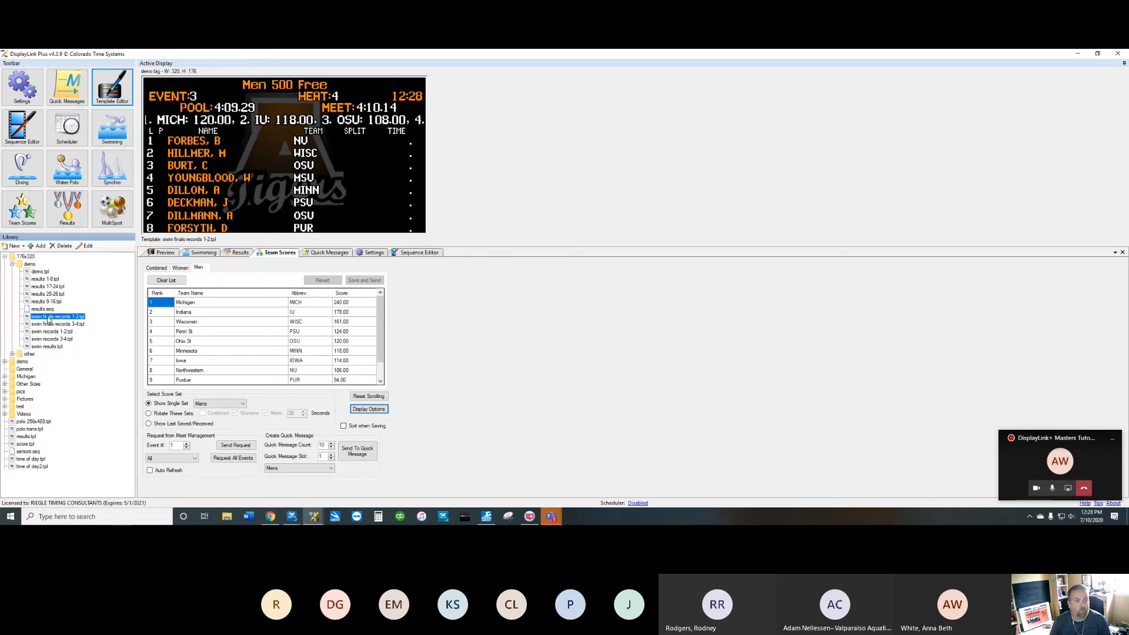
left_click(67, 86)
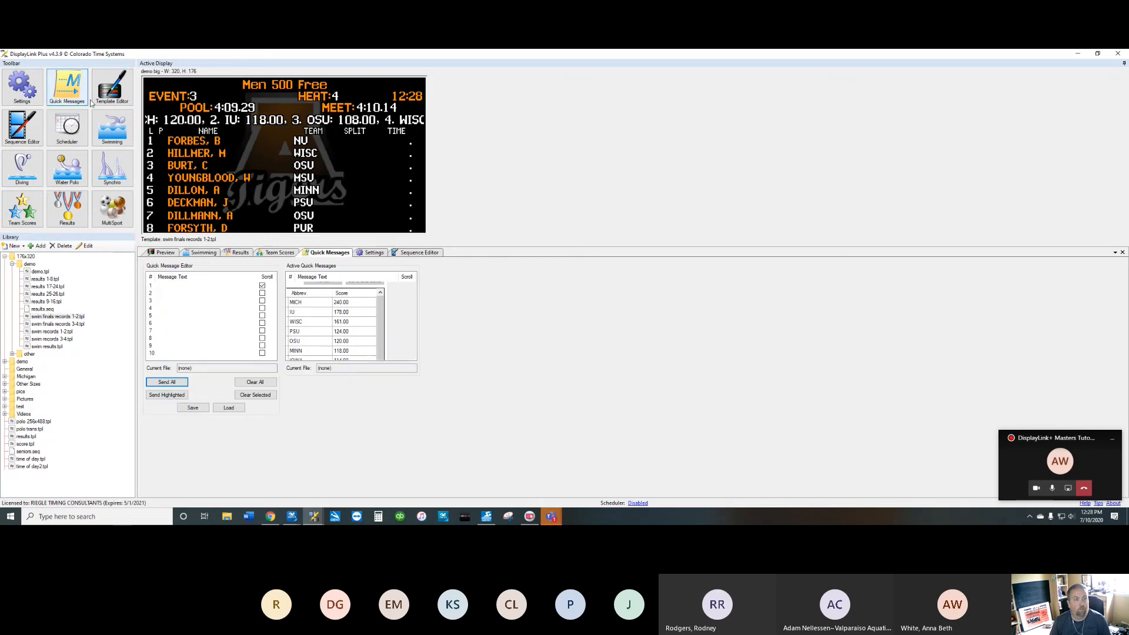
left_click(252, 382)
left_click(172, 383)
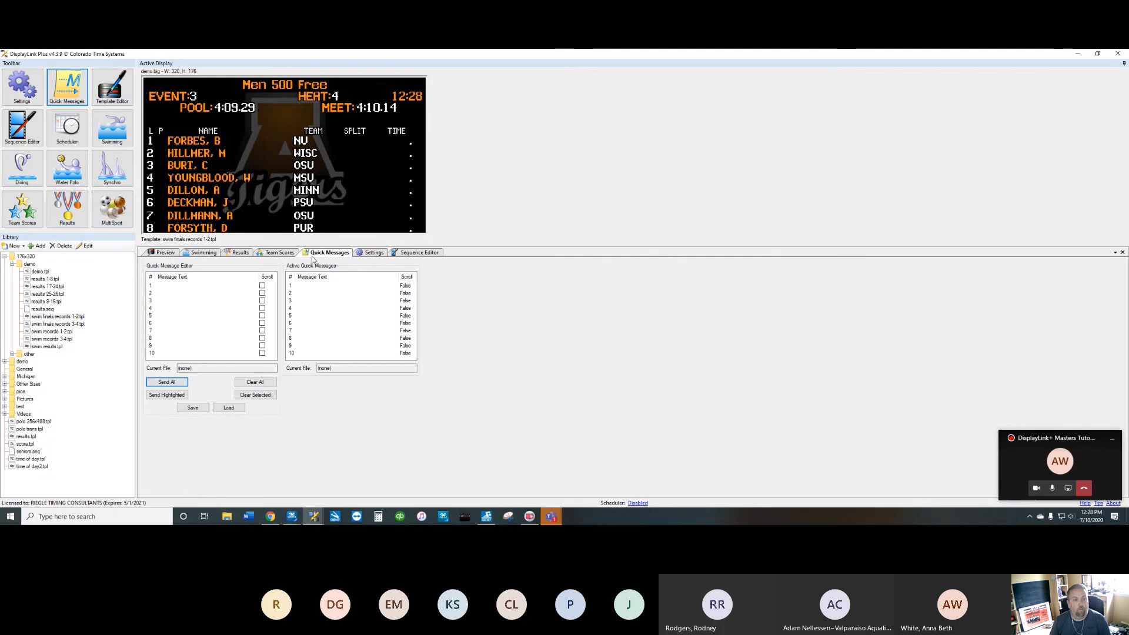
Step: Send the top 10 men's team scores to quick message slot 1
left_click(280, 253)
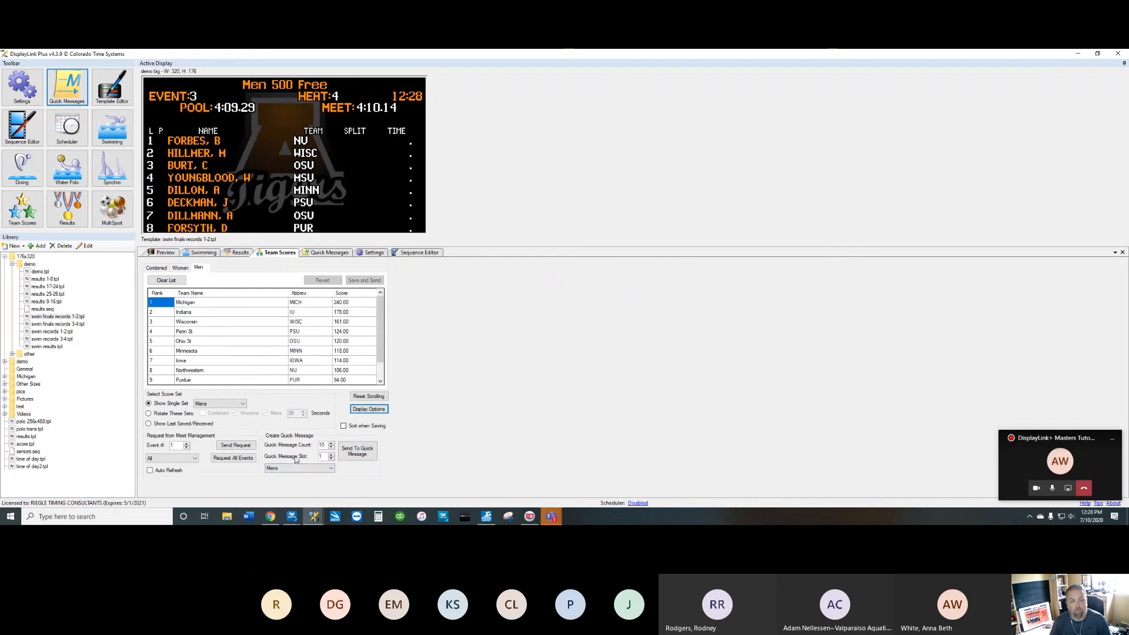
left_click(328, 468)
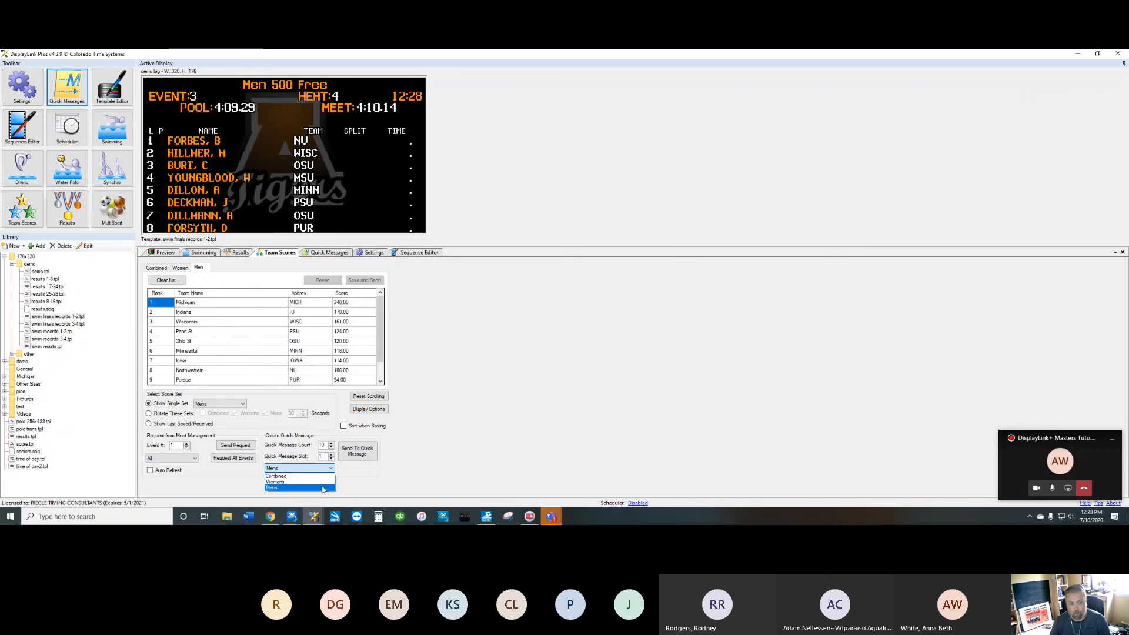
left_click(320, 488)
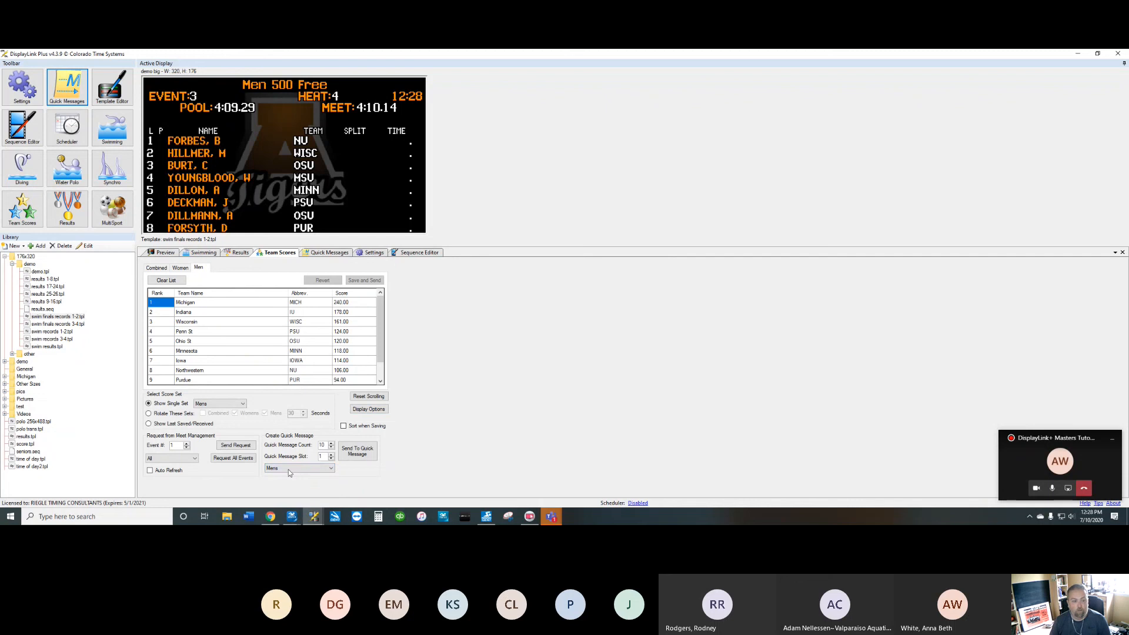
left_click(355, 452)
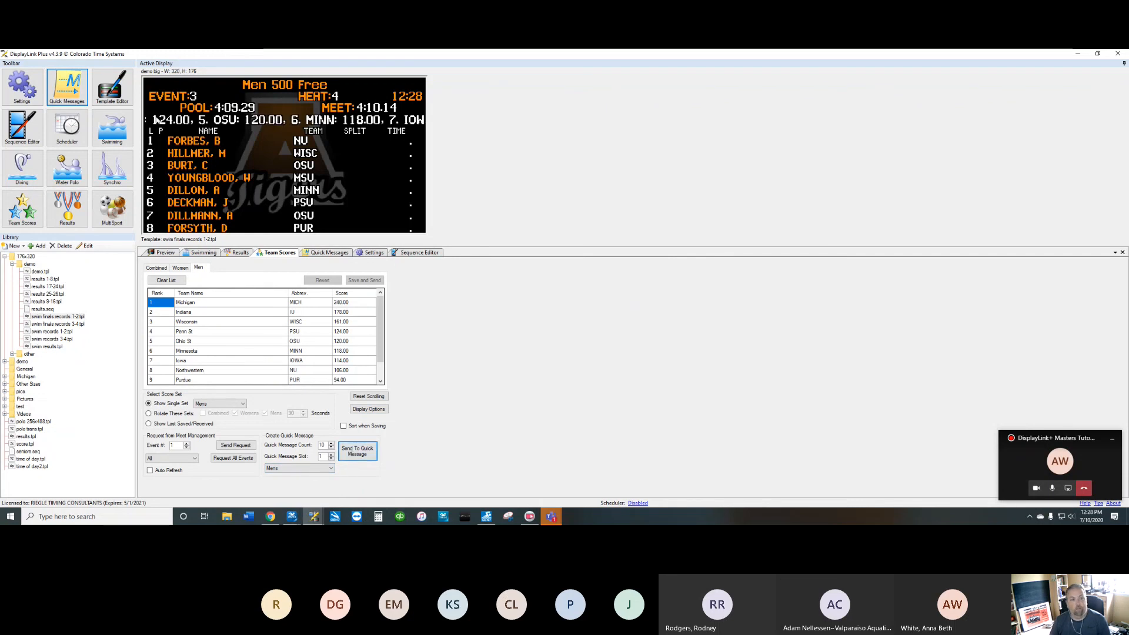
Step: Check the active quick messages, then clear them by sending the empty message list to the display
left_click(332, 253)
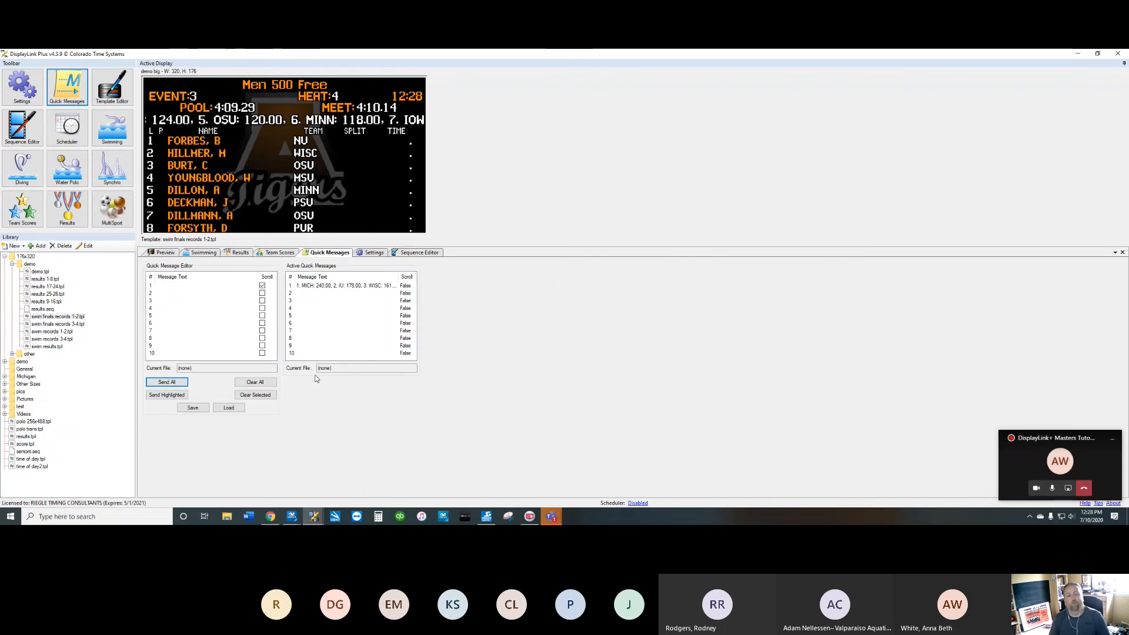
left_click(175, 382)
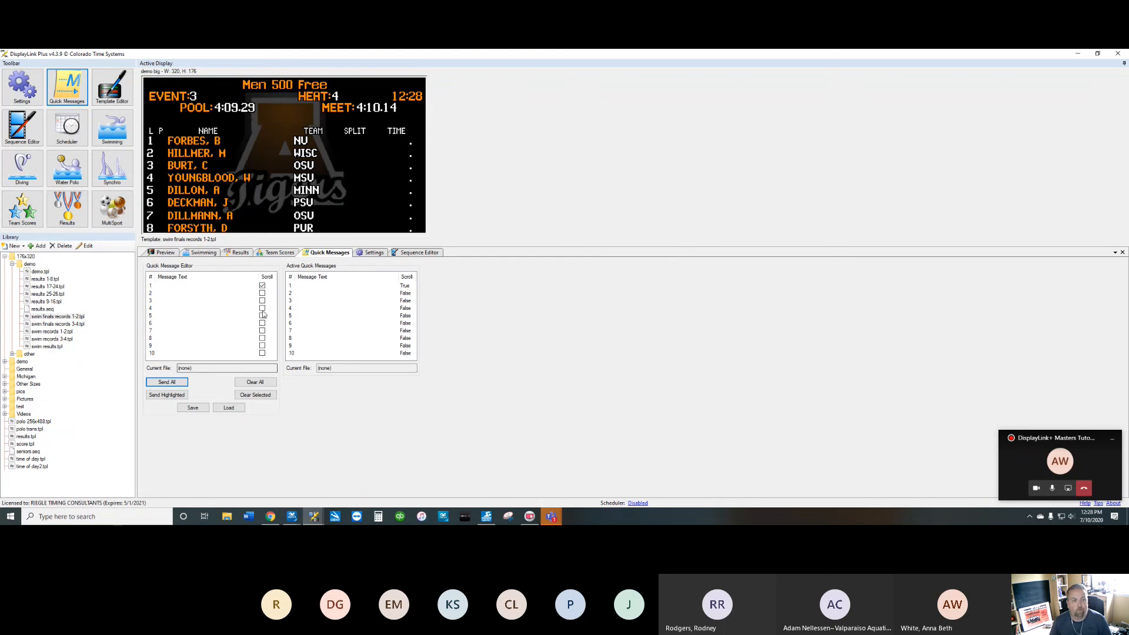
left_click(255, 382)
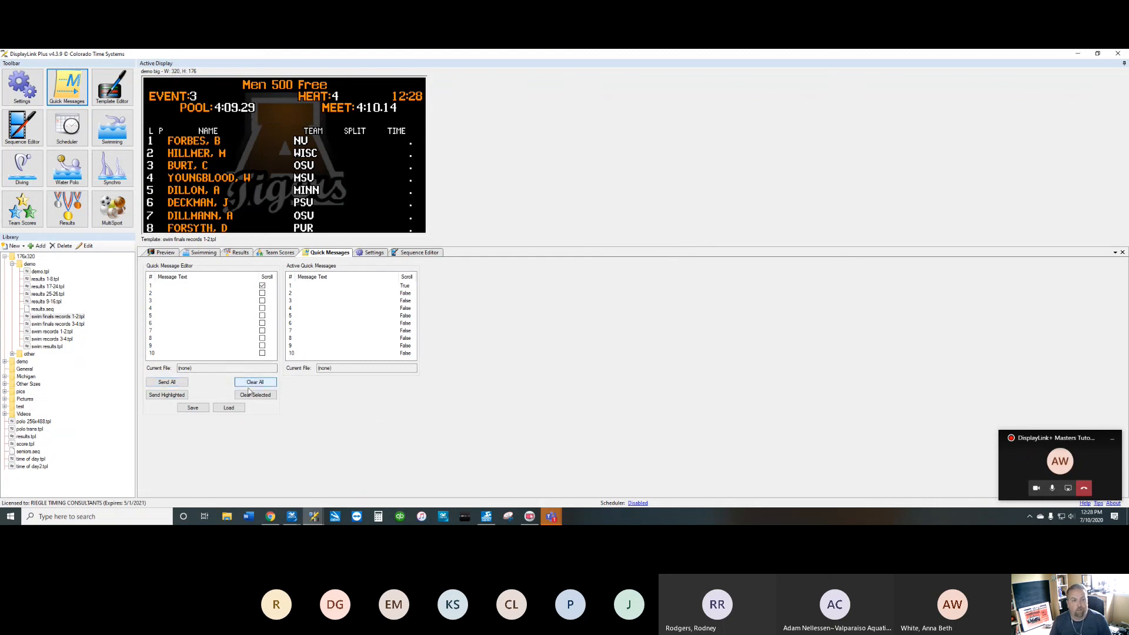
left_click(170, 383)
left_click(167, 382)
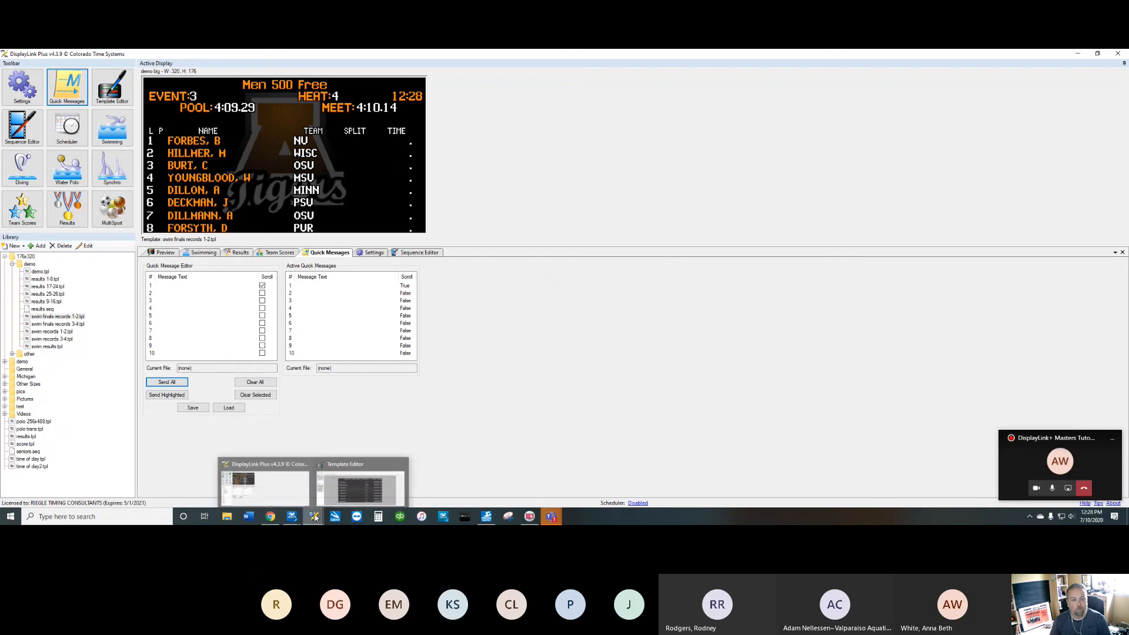
Step: Send the men's team scores to quick message slot 1 again from the team scores
left_click(288, 254)
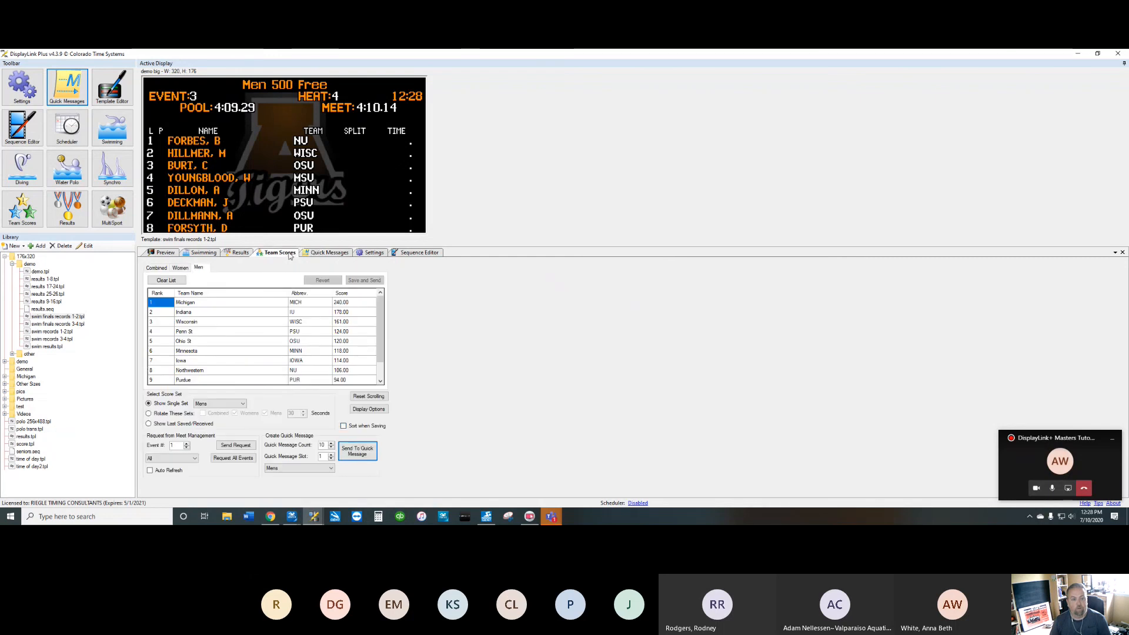
left_click(368, 452)
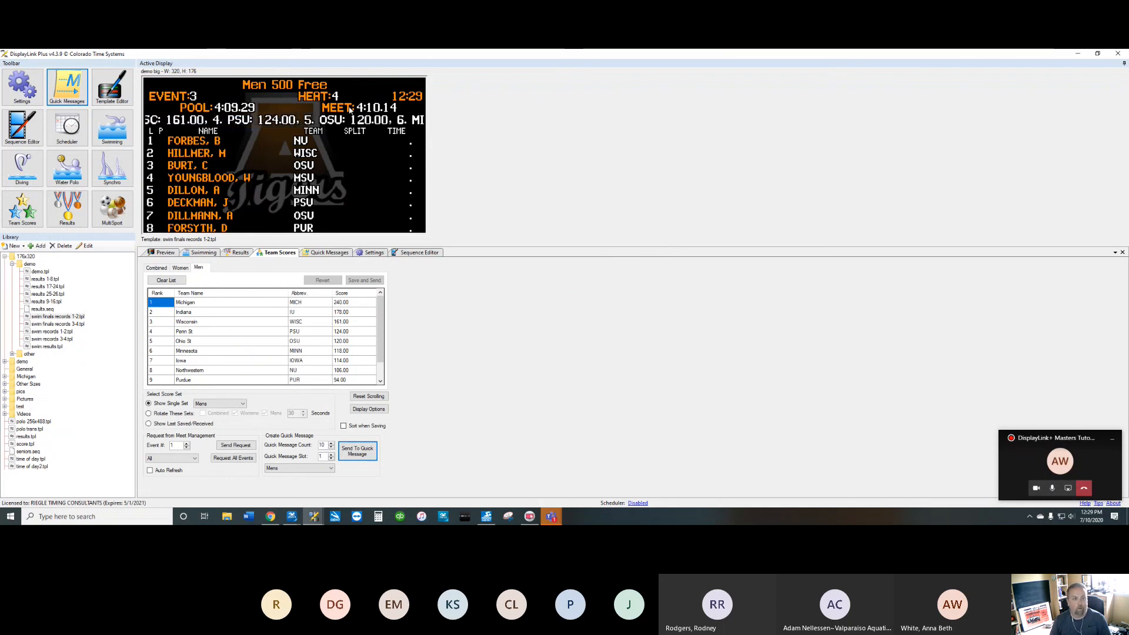
Step: Review the swimming record information and switch the active display to the swim finals records 3-4 template
left_click(202, 252)
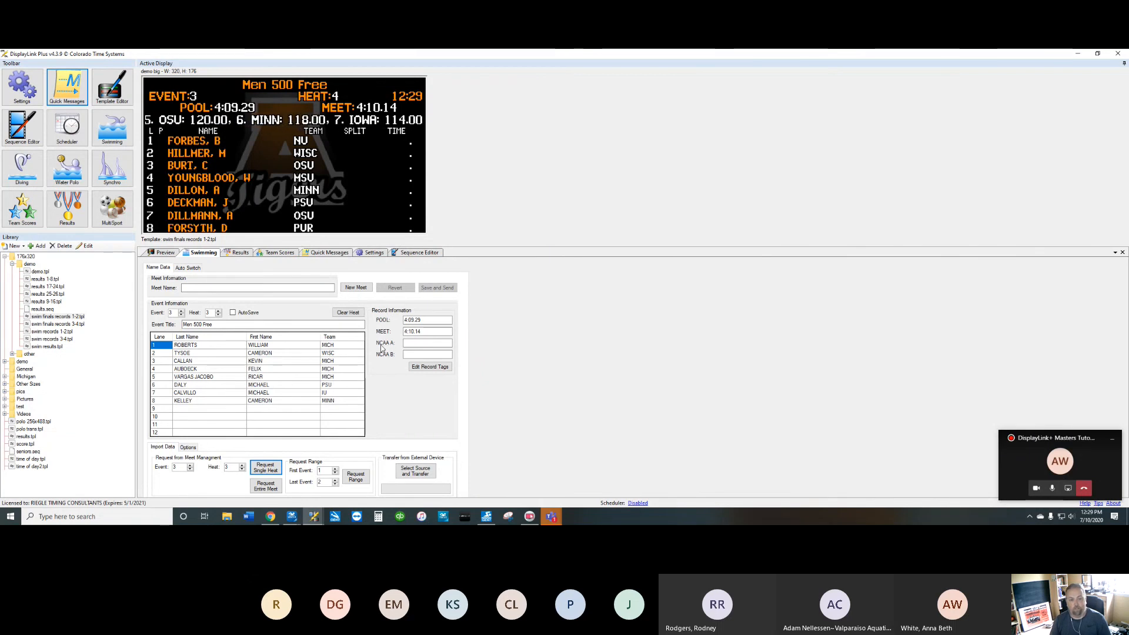
double_click(59, 325)
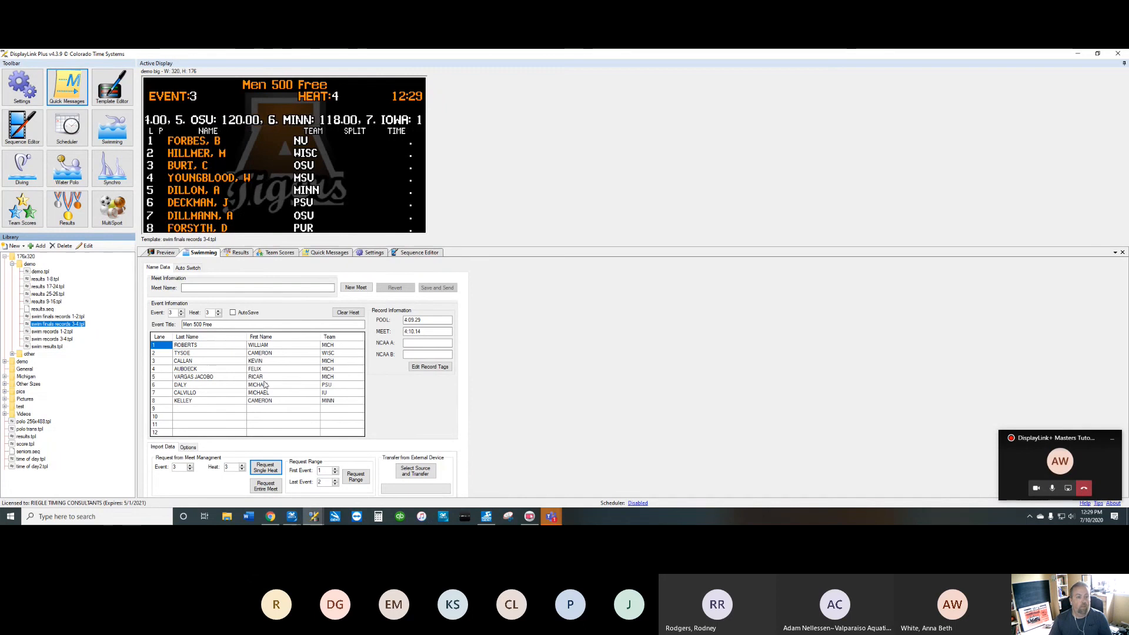
Step: In the Template Editor, add 10 Team Scores Rank items to NewTemplate3.tpl, spread vertically with 4 pixels between items
left_click(294, 252)
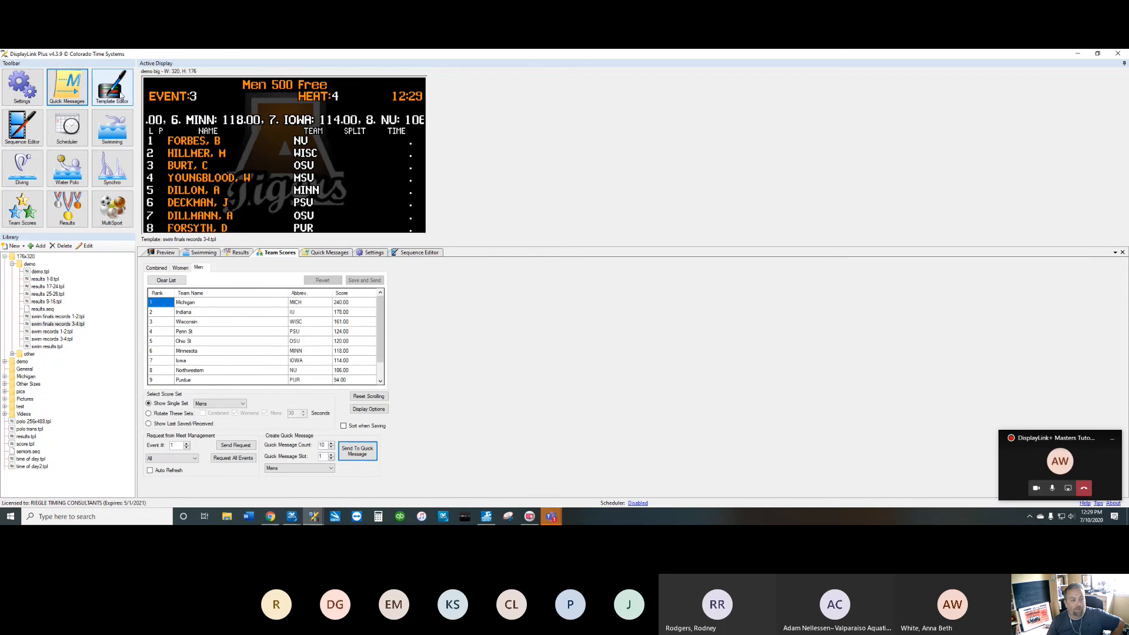
left_click(121, 95)
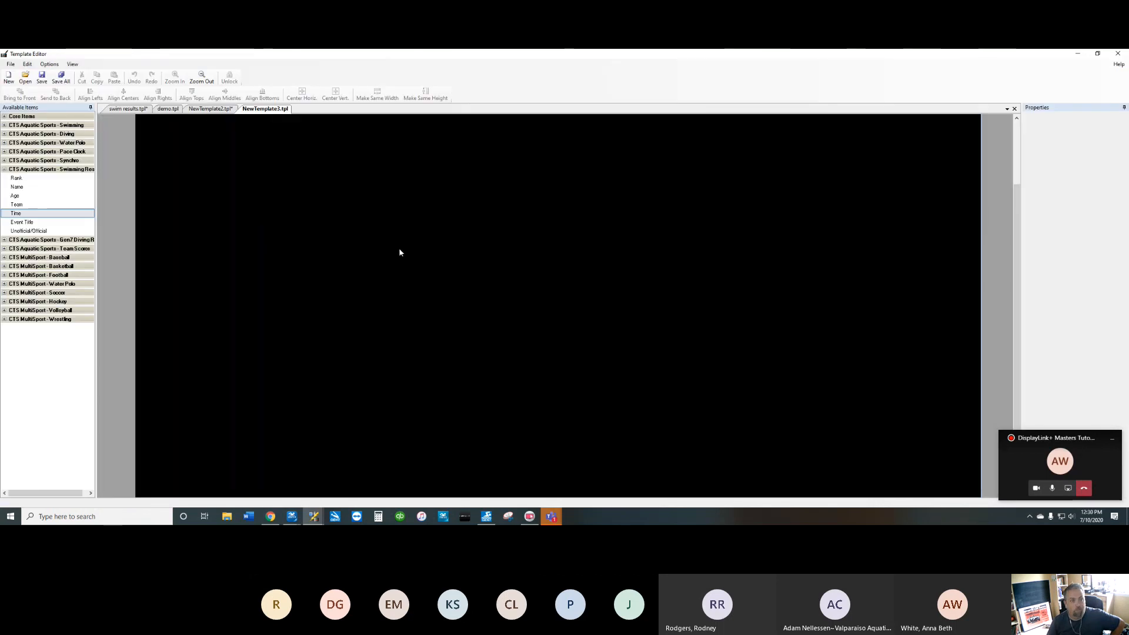
left_click(202, 78)
left_click(202, 78)
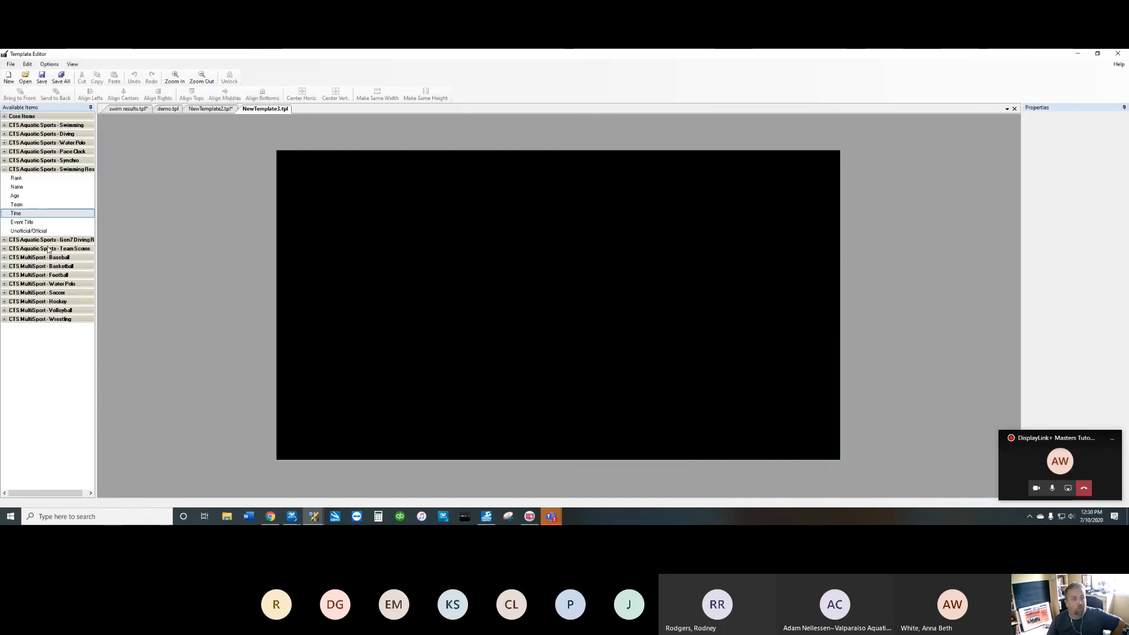
left_click(4, 249)
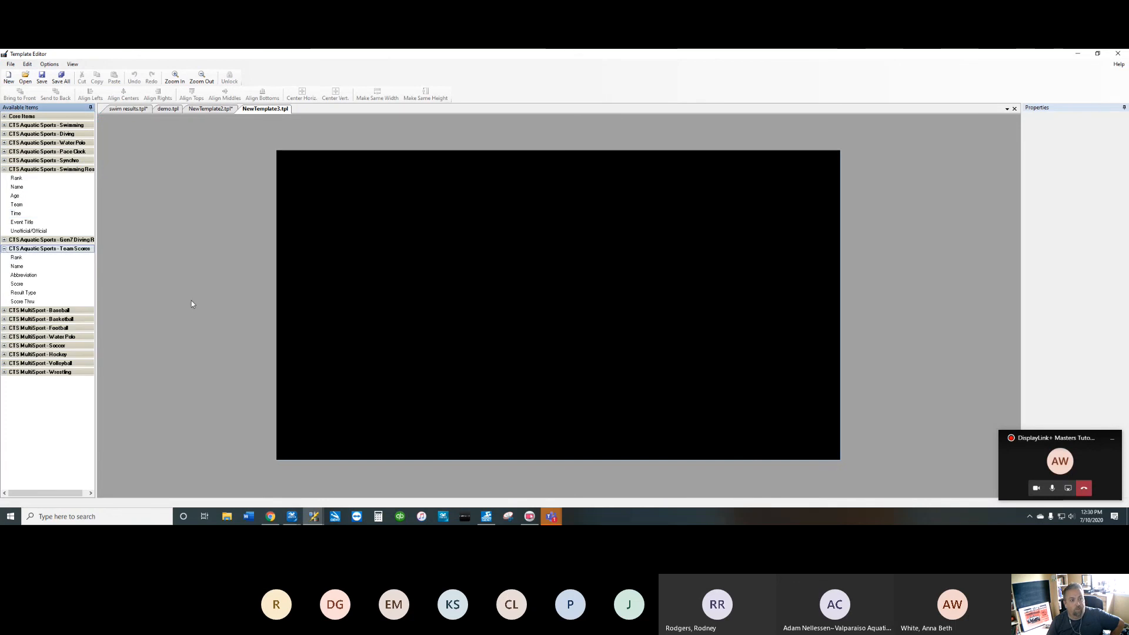
left_click(14, 258)
double_click(13, 259)
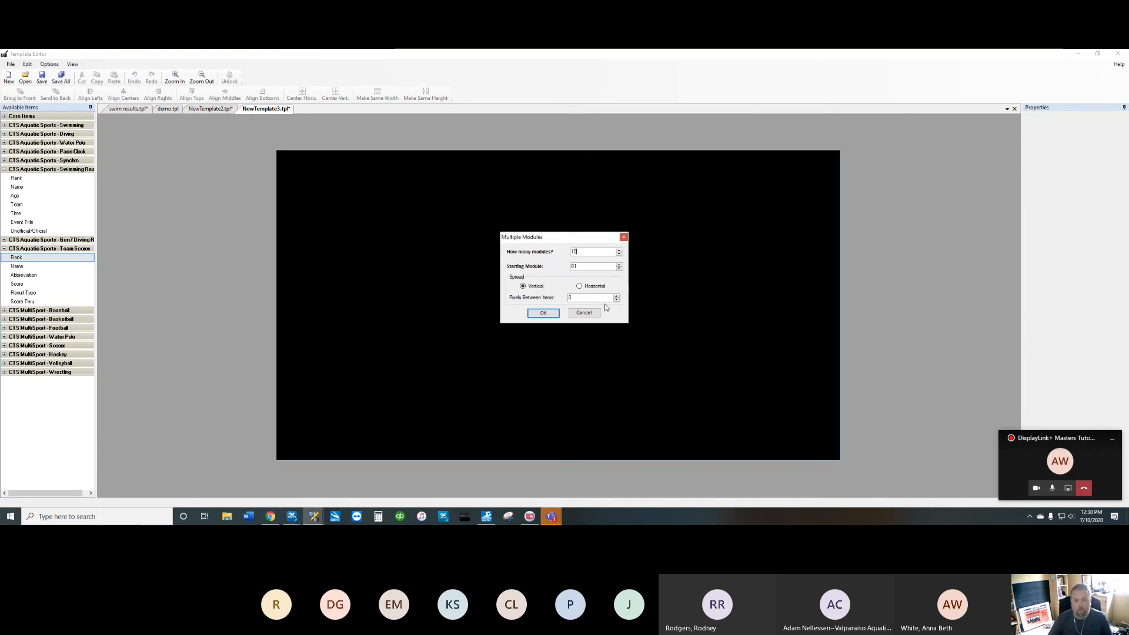
type("4")
left_click(538, 312)
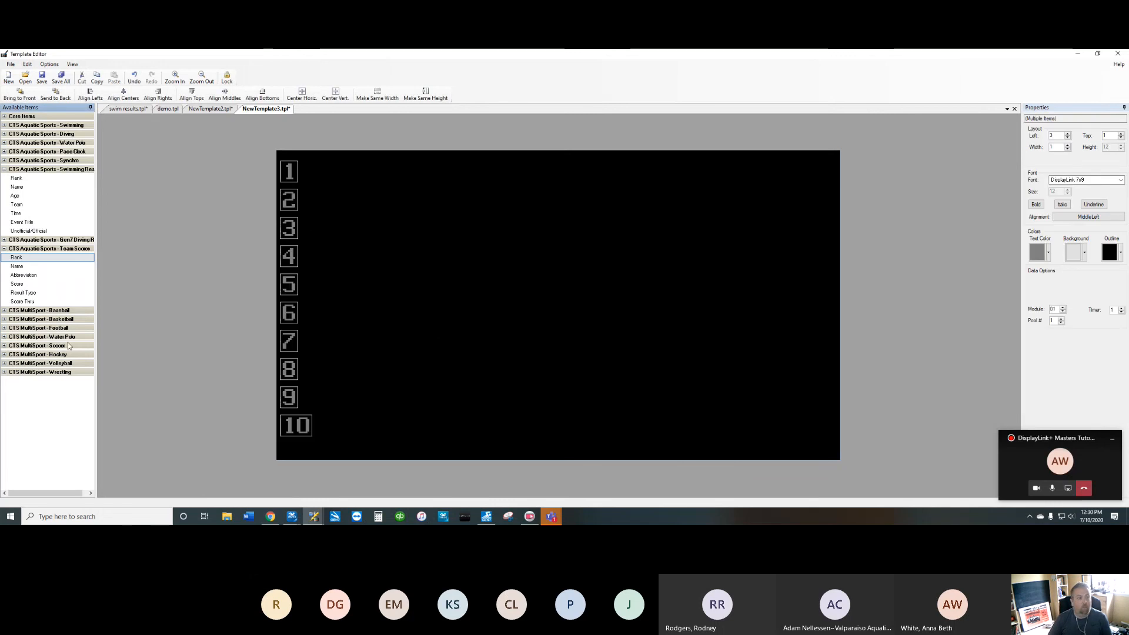
Step: Add 10 Team Scores Name items to the template, starting at module 01 and spread vertically with 4 pixels between items
left_click(29, 267)
left_click_drag(29, 268, 408, 279)
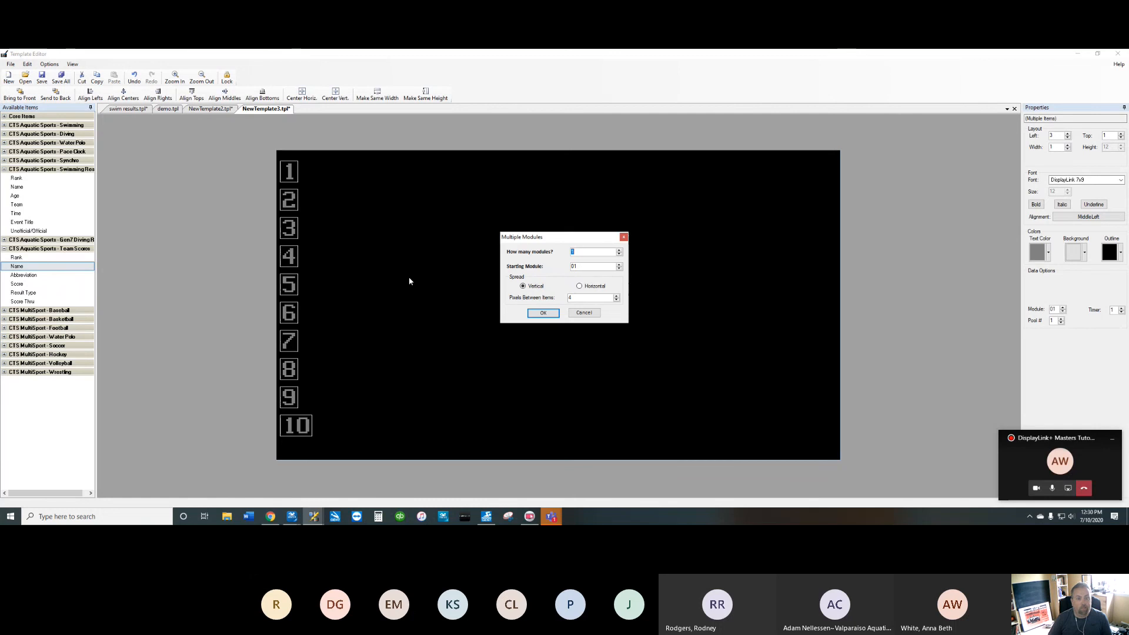
type("1")
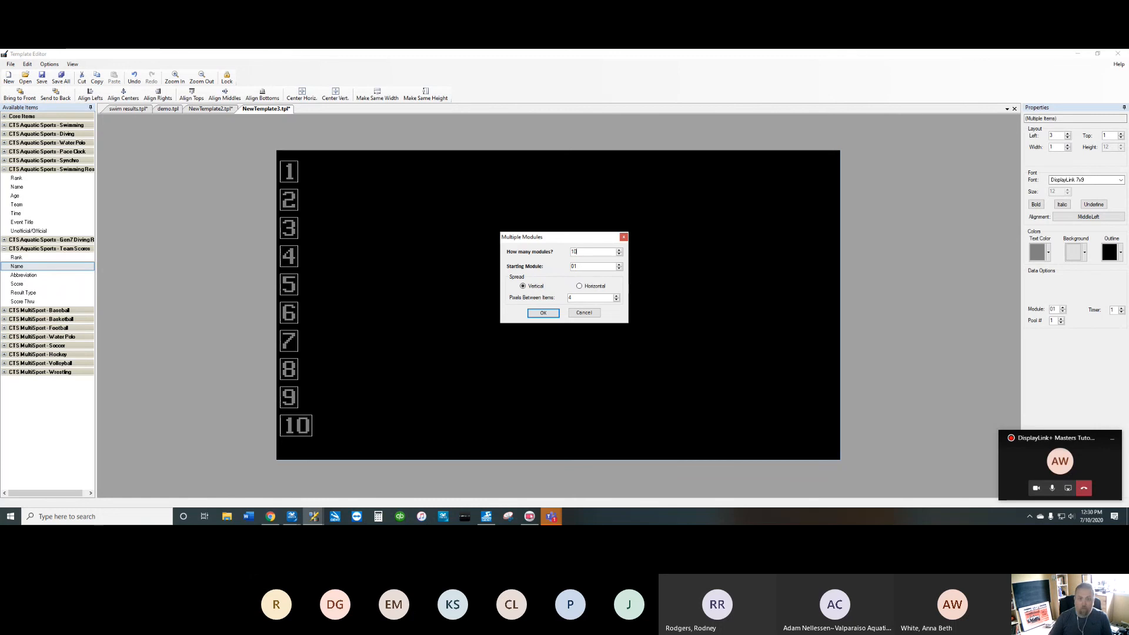
left_click(543, 312)
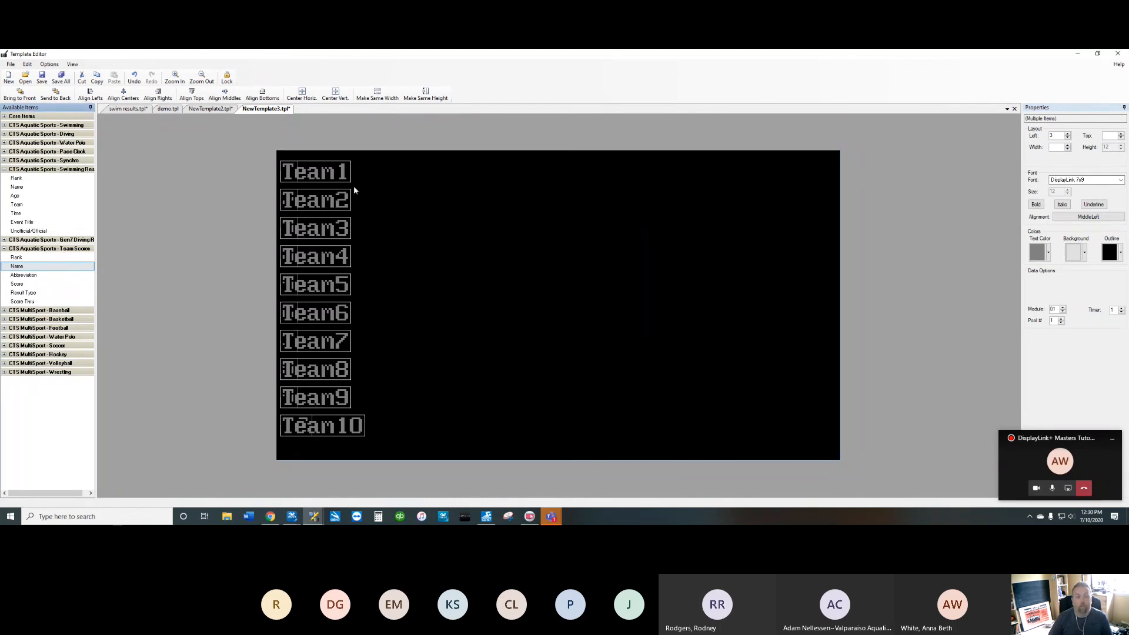
Step: Move the team names beside the ranks at about left 41 and add 10 Team Scores Score items, spread vertically with 4 pixels between items
left_click_drag(333, 175, 401, 173)
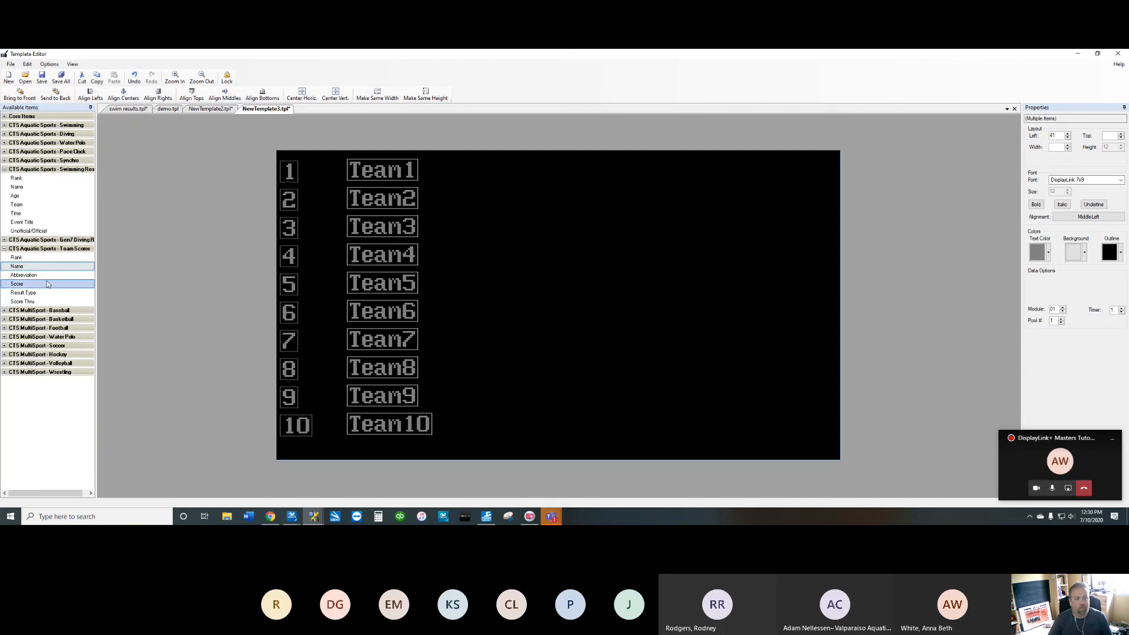
left_click_drag(24, 284, 434, 285)
type("10")
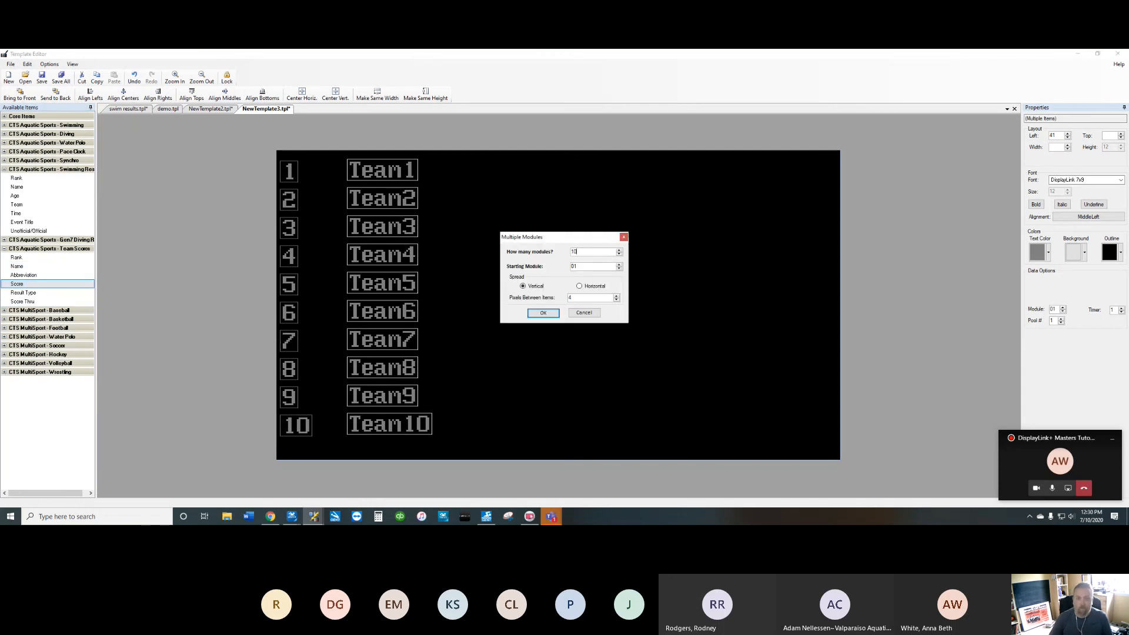
left_click(543, 312)
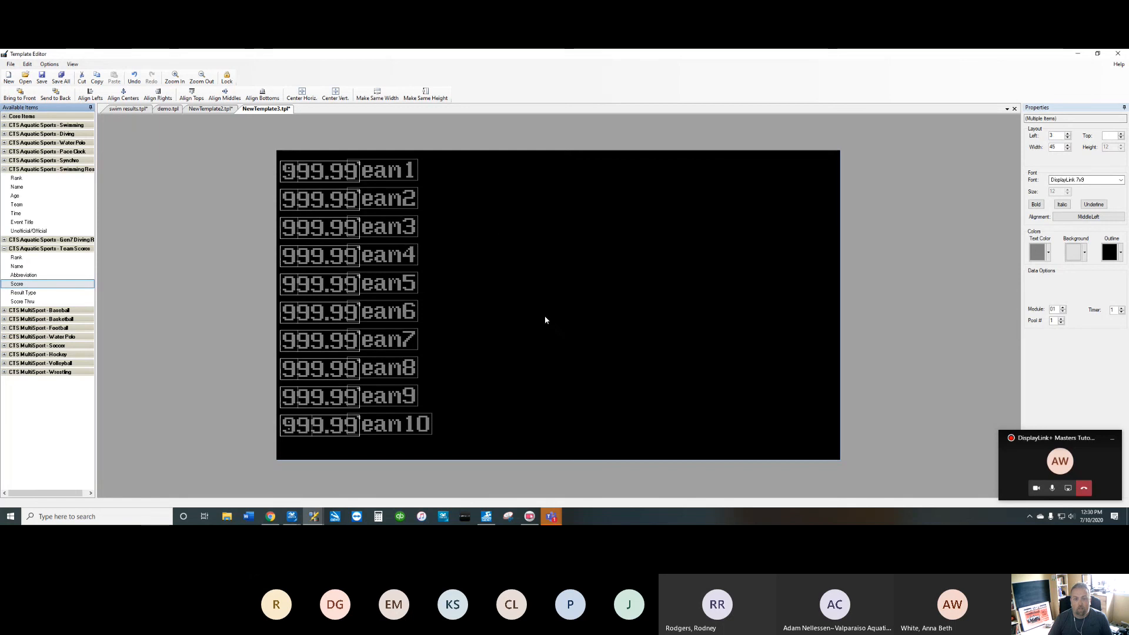
Step: Place the score column near the template's right edge and line the name and rank columns up with it, leaving a header row free above
left_click_drag(354, 186, 795, 195)
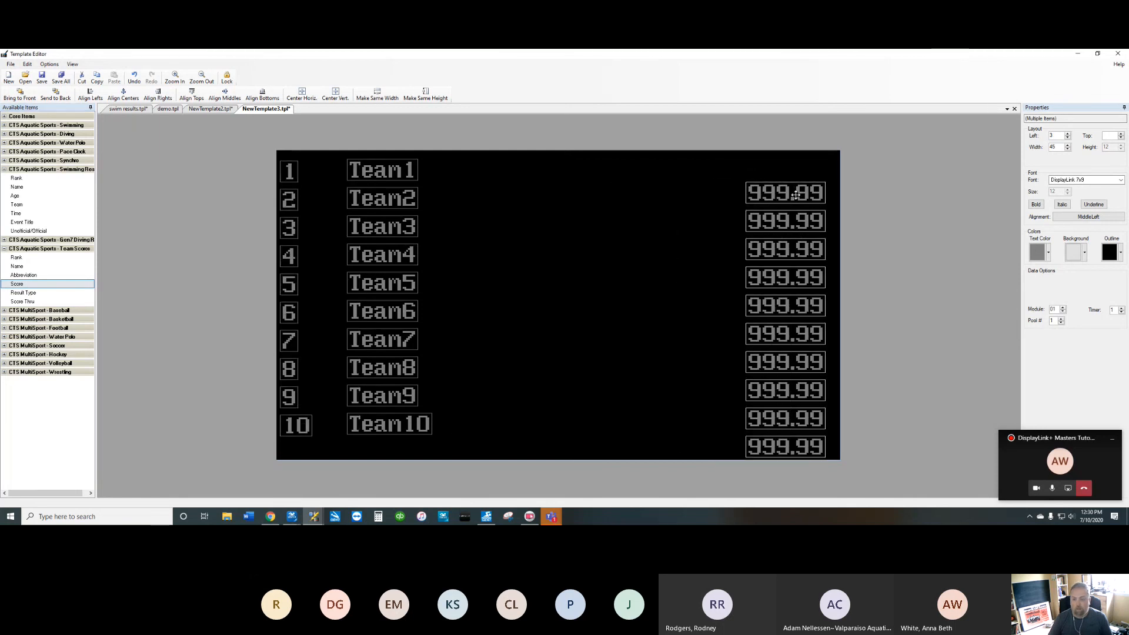
left_click_drag(436, 170, 363, 471)
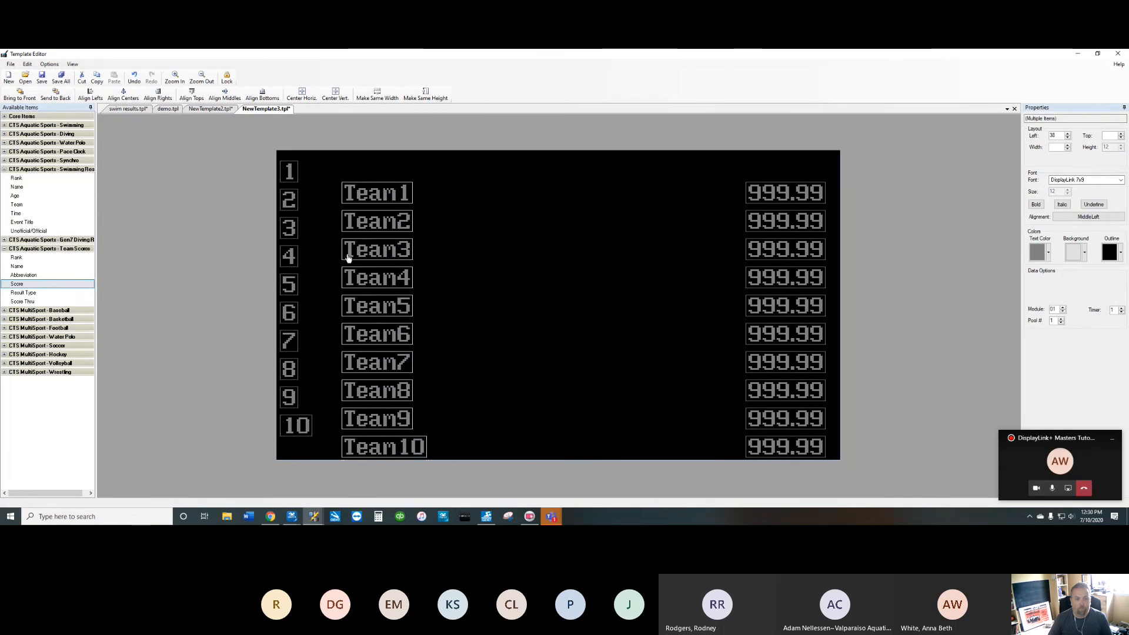
left_click_drag(315, 170, 292, 451)
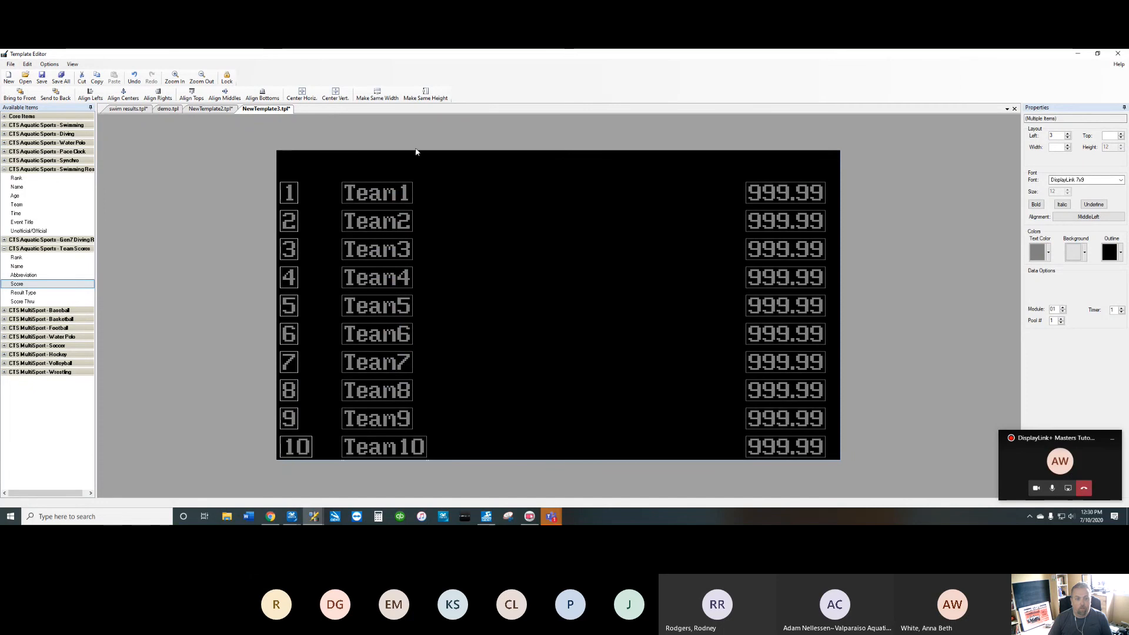
Step: Set the width of all ten team name items to 200
left_click_drag(369, 175, 409, 458)
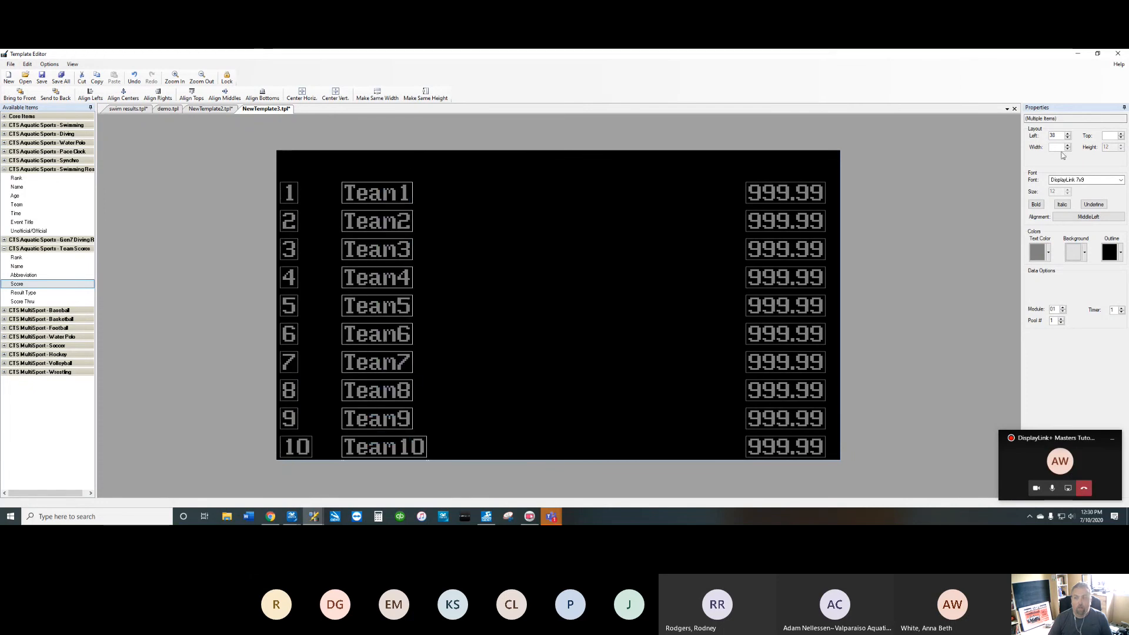
left_click(1061, 146)
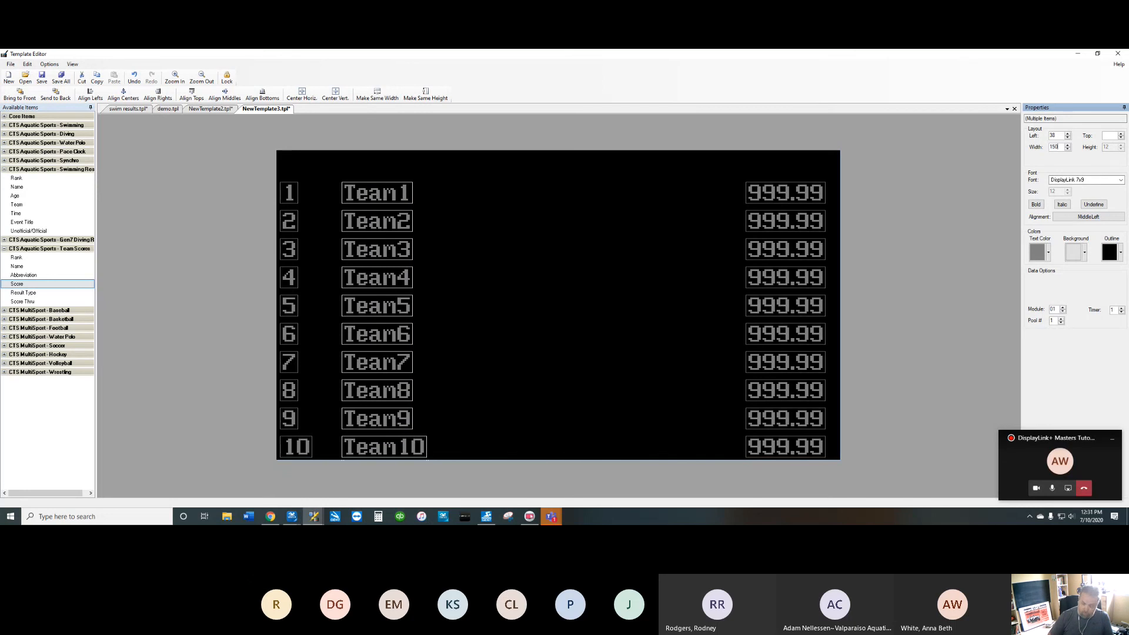
key("Return")
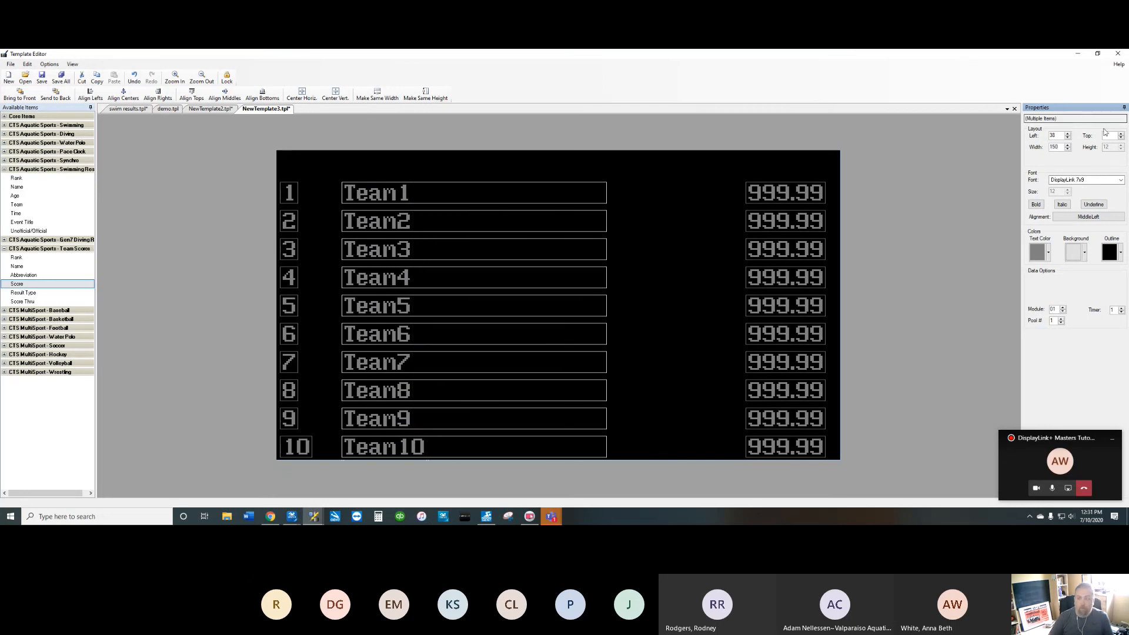
type("200")
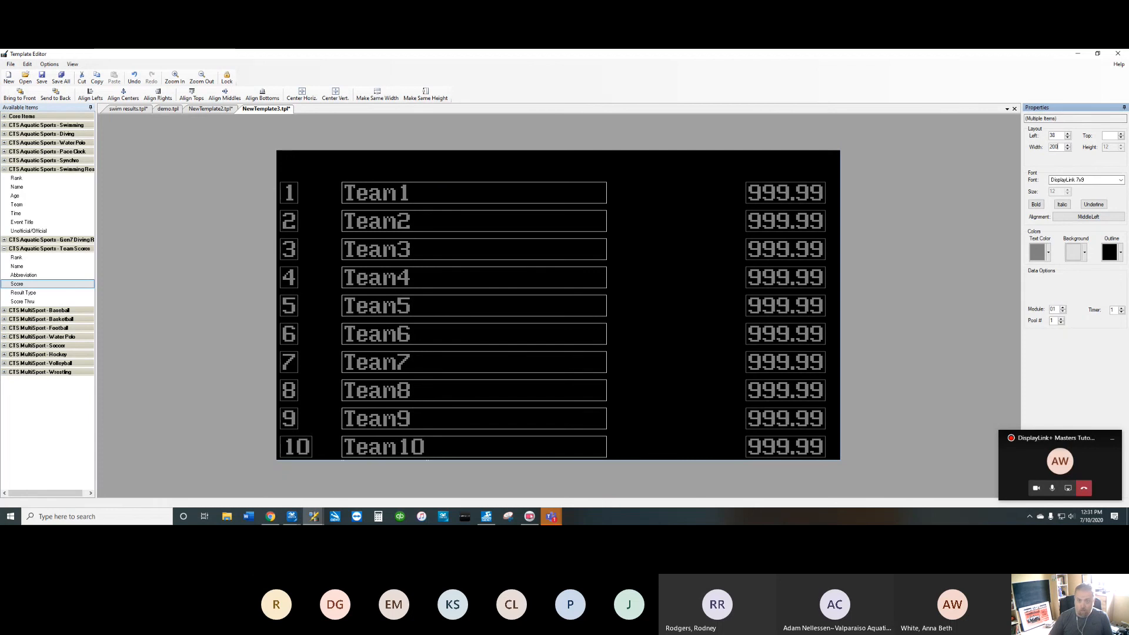
key("Return")
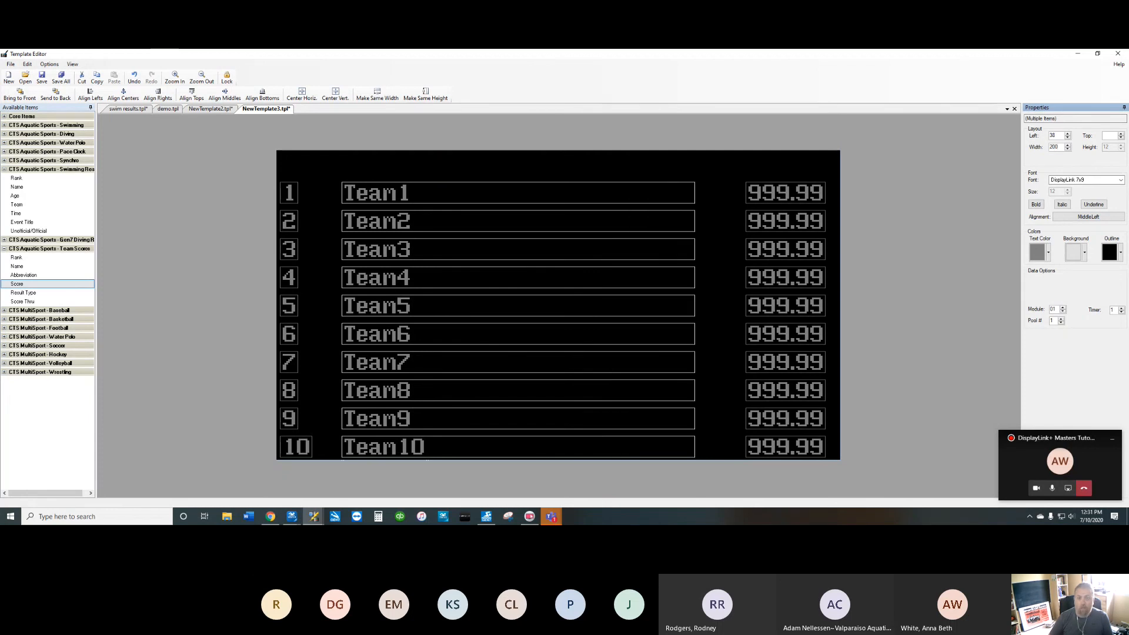
Step: Add a Result Type item about 149 wide in the header row and a Score Thru item to its right
double_click(44, 295)
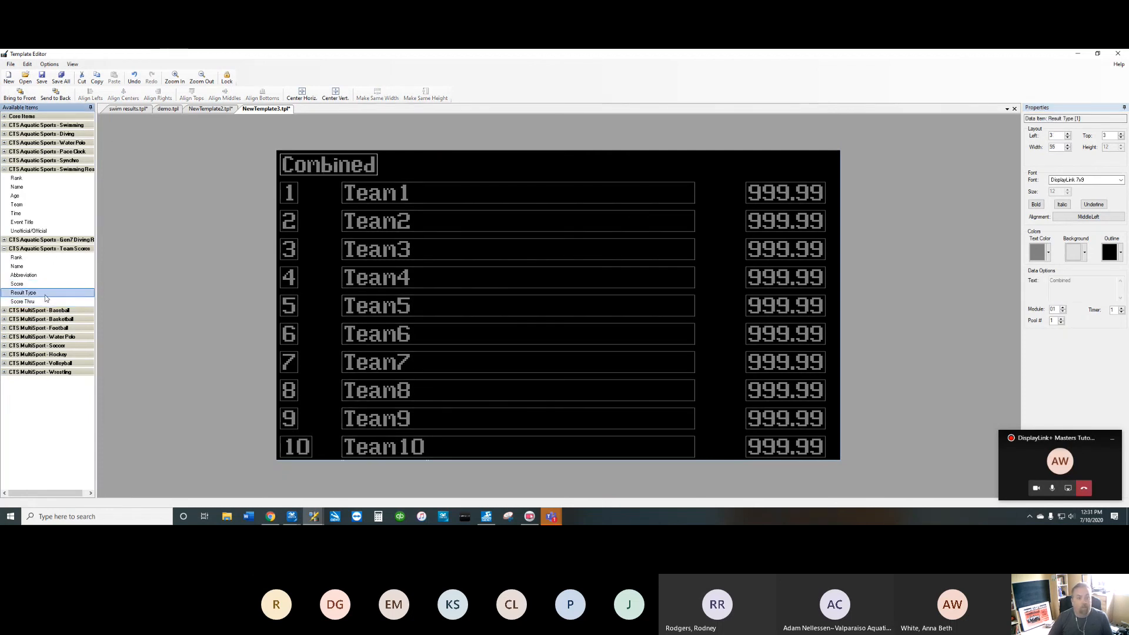
left_click_drag(344, 169, 365, 166)
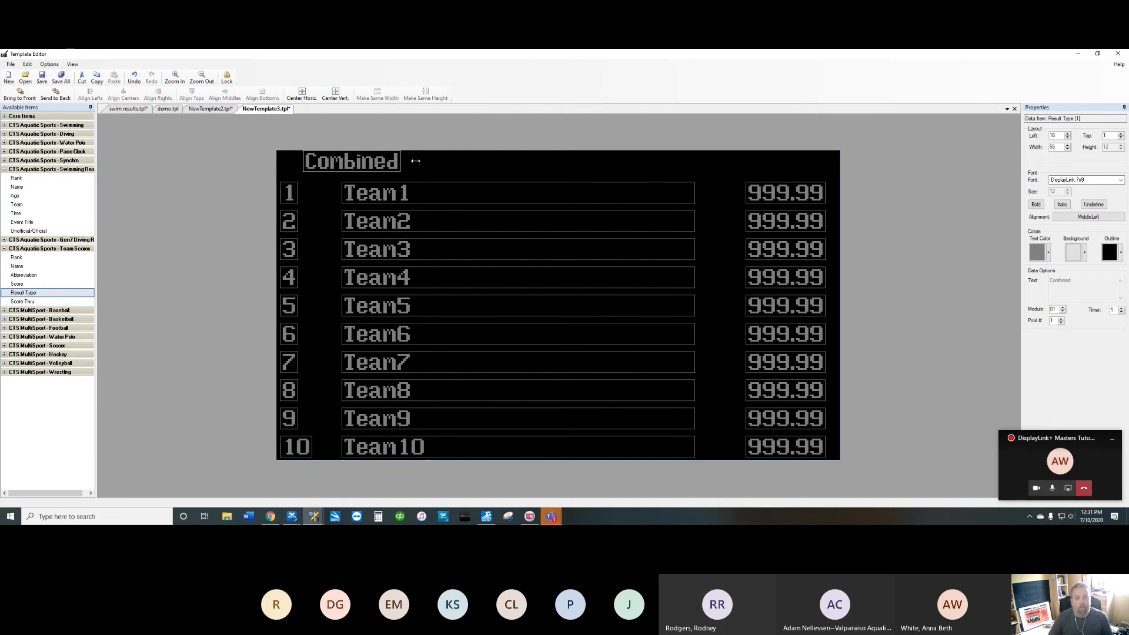
left_click_drag(473, 165, 568, 165)
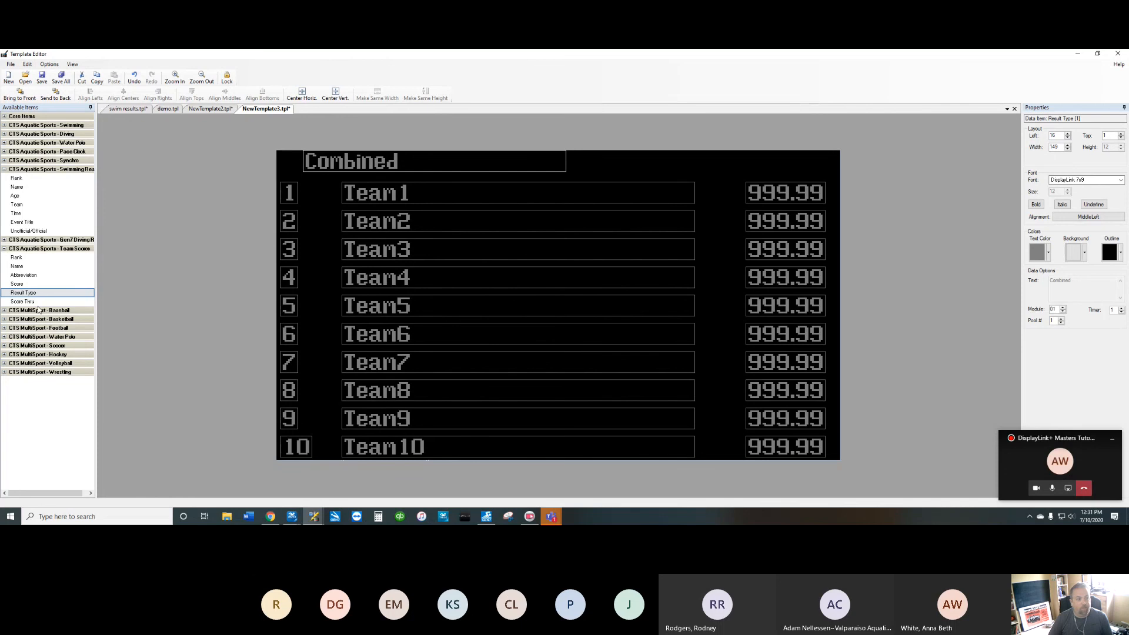
left_click_drag(30, 301, 717, 159)
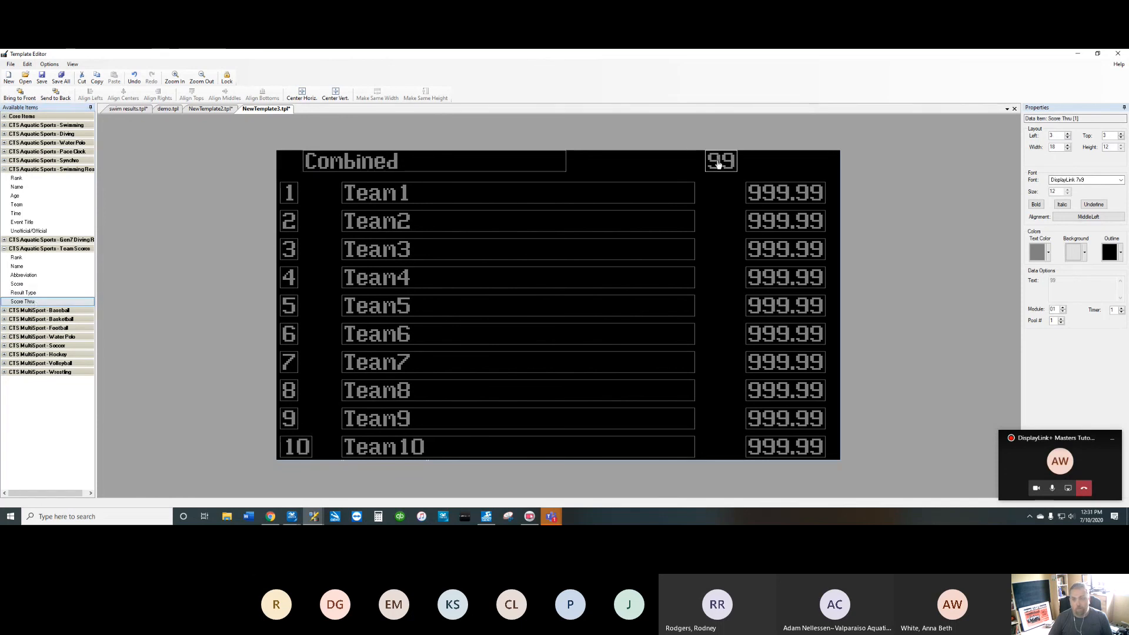
Step: Add a static text item reading THRU and place it directly before the Score Thru number in the header row
double_click(13, 117)
left_click_drag(21, 125, 202, 135)
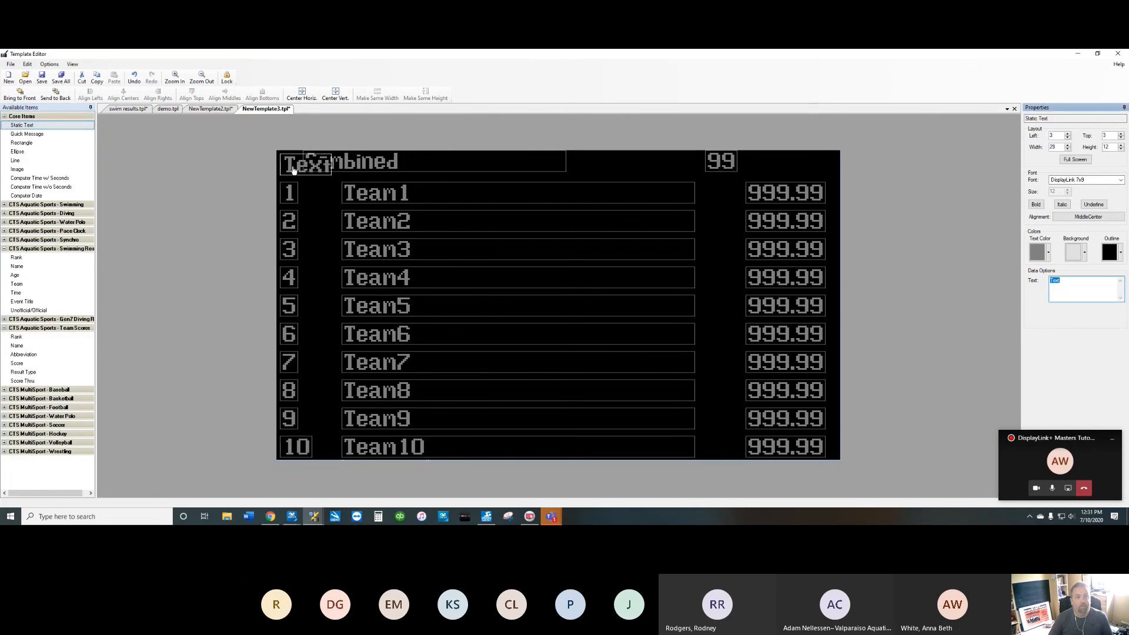
left_click_drag(293, 170, 597, 163)
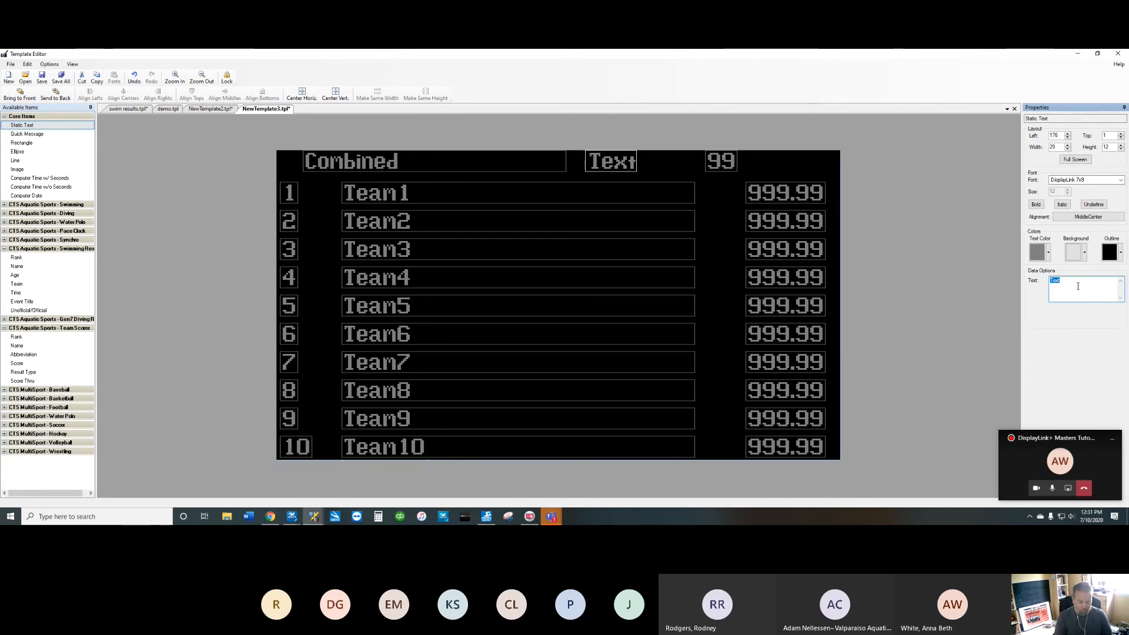
type("THRU")
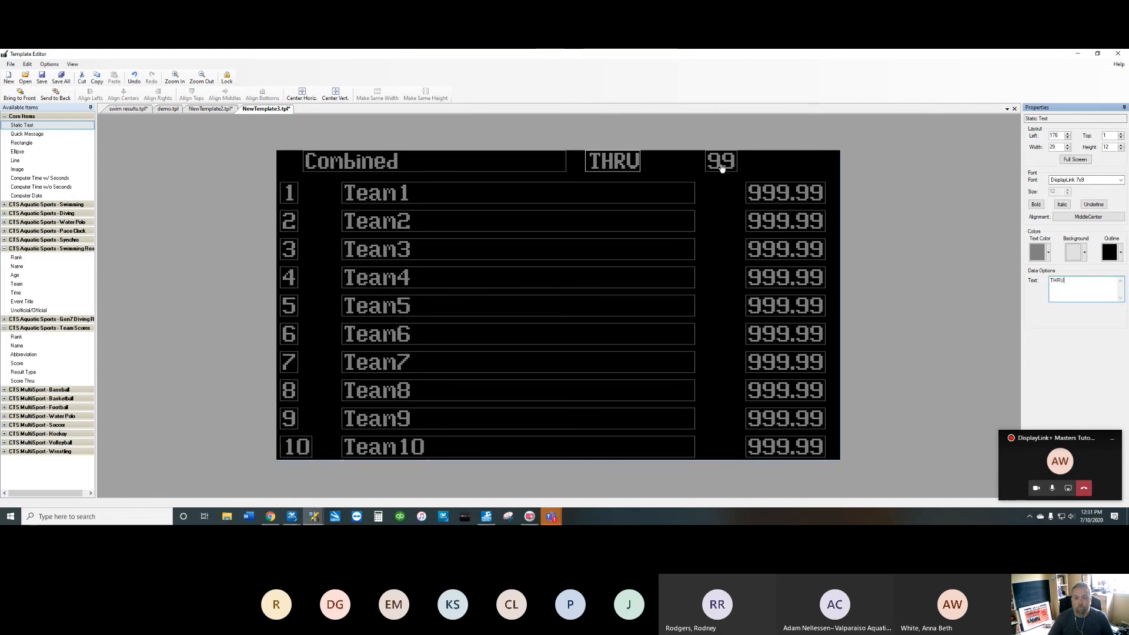
left_click_drag(622, 167, 682, 166)
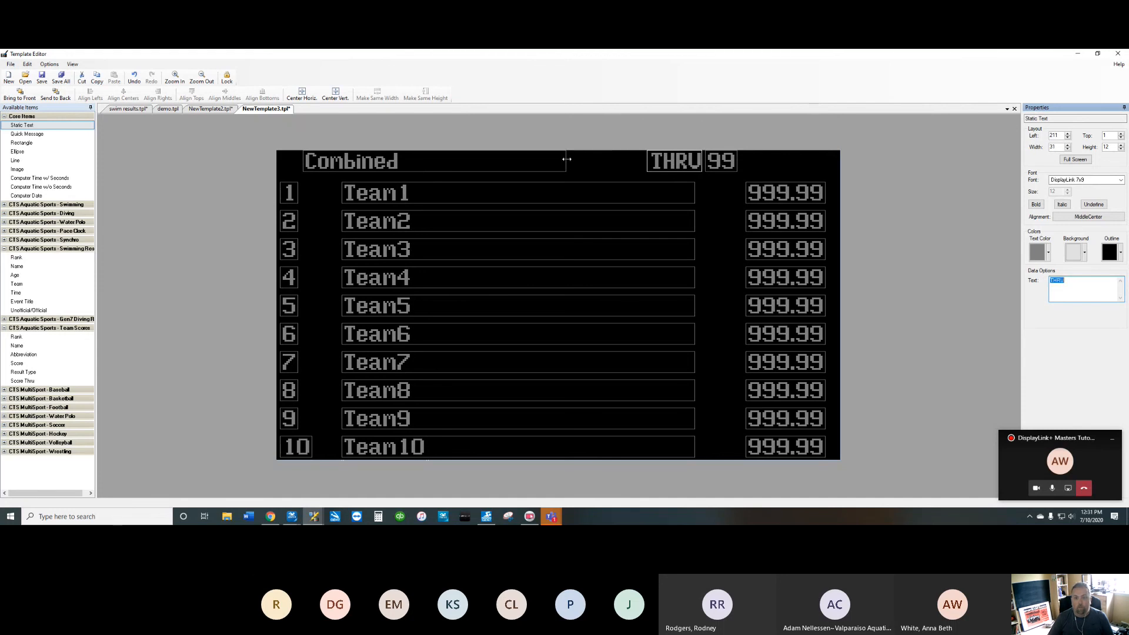
Step: Widen the Result Type item to about 190 so it reaches the THRU text and set its alignment to MiddleRight
left_click_drag(567, 159, 638, 159)
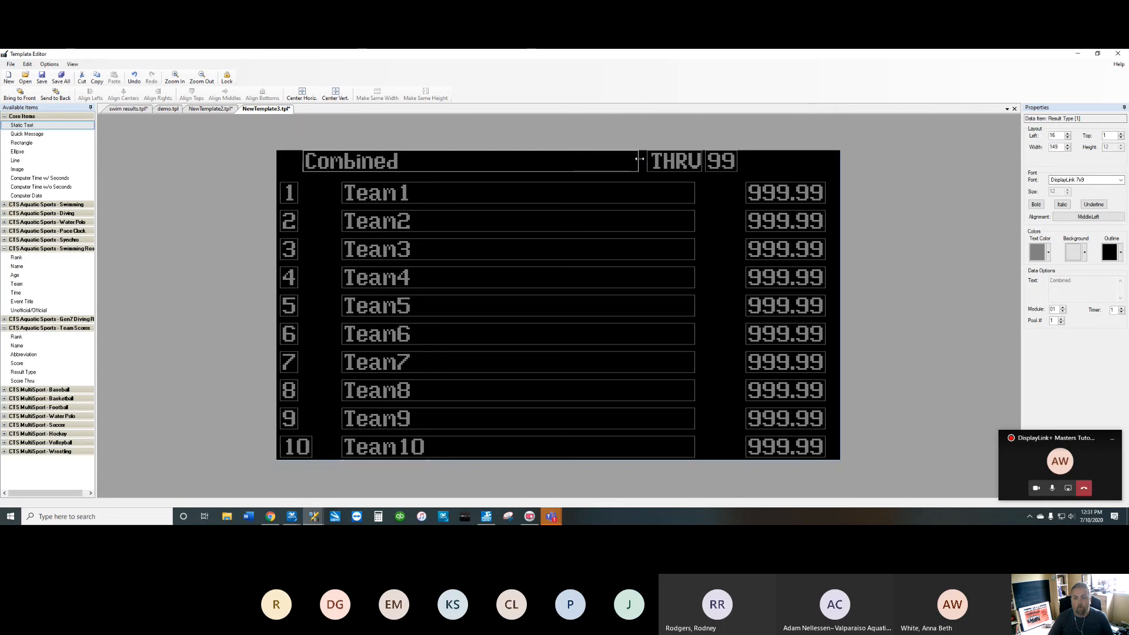
left_click(1089, 217)
left_click(1105, 240)
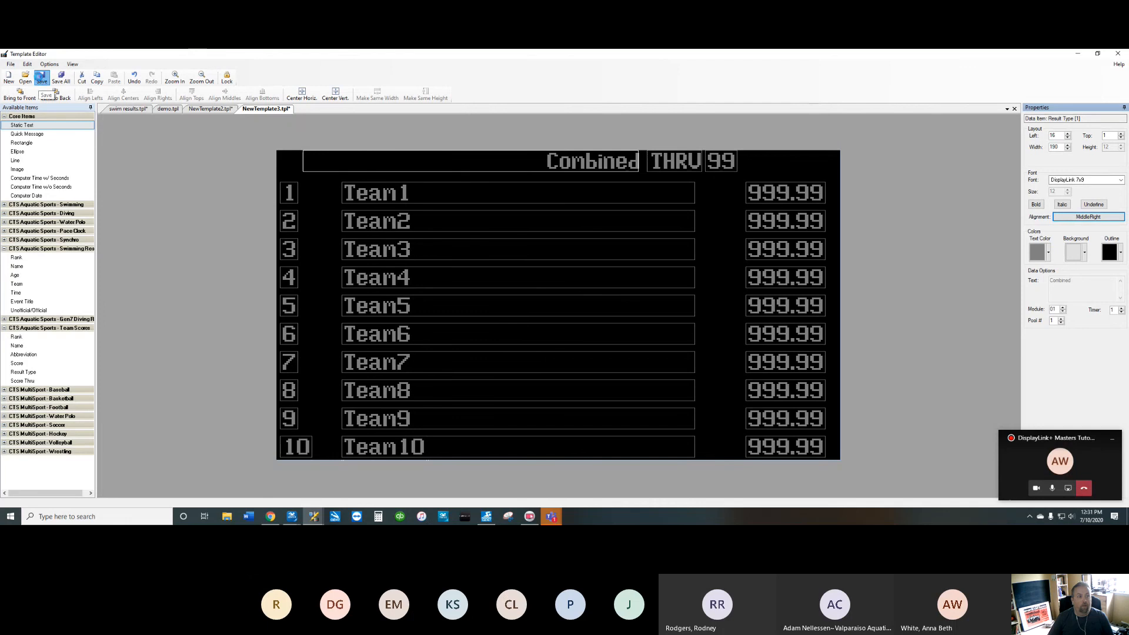
Step: Save the template as team scores in the demo folder of the 176x320 library folder
left_click(41, 77)
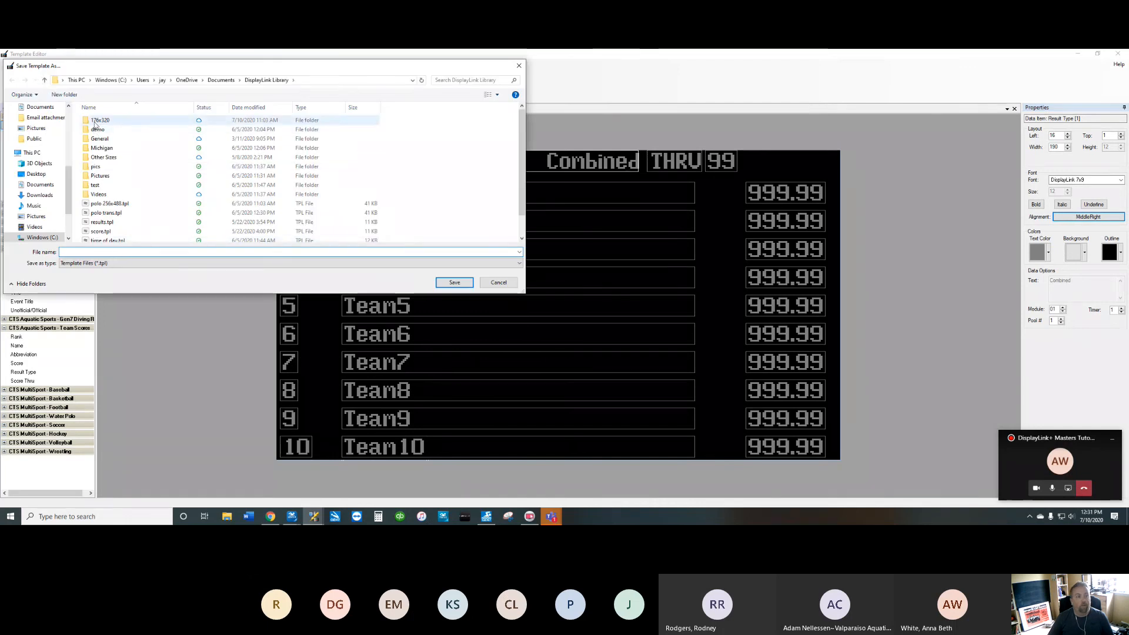
double_click(95, 122)
double_click(97, 121)
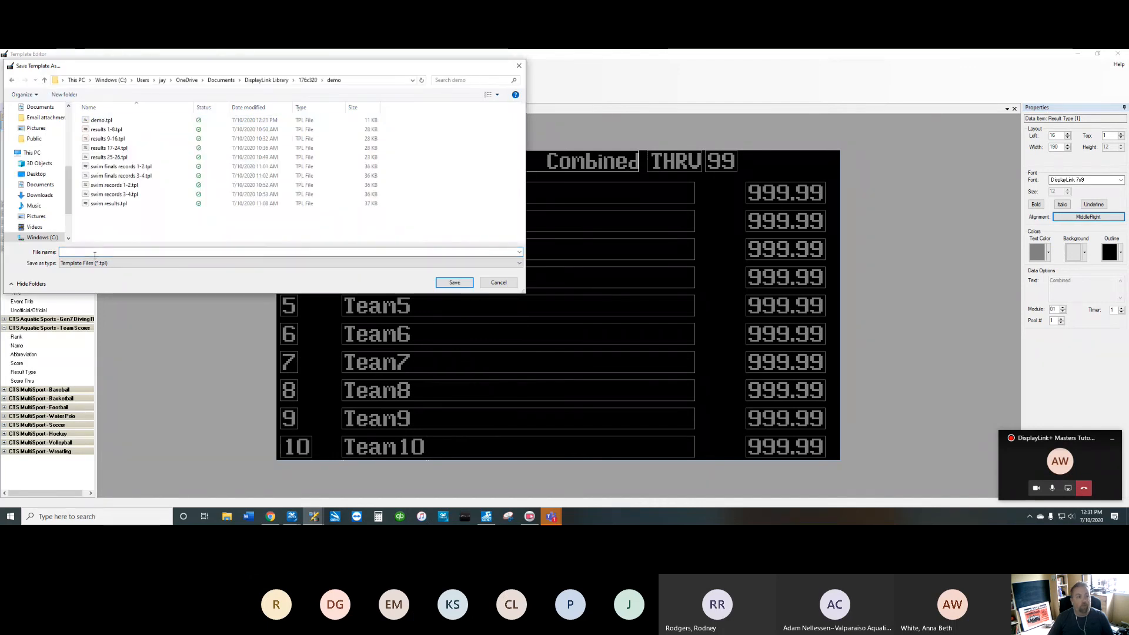
type("team ")
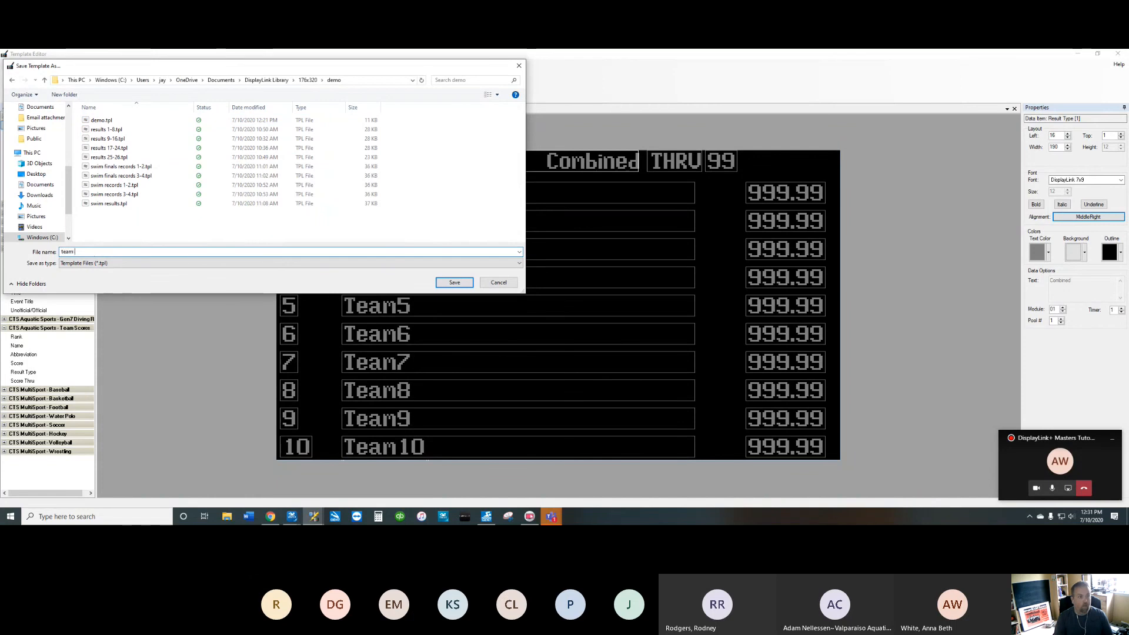
type("scores")
key("Return")
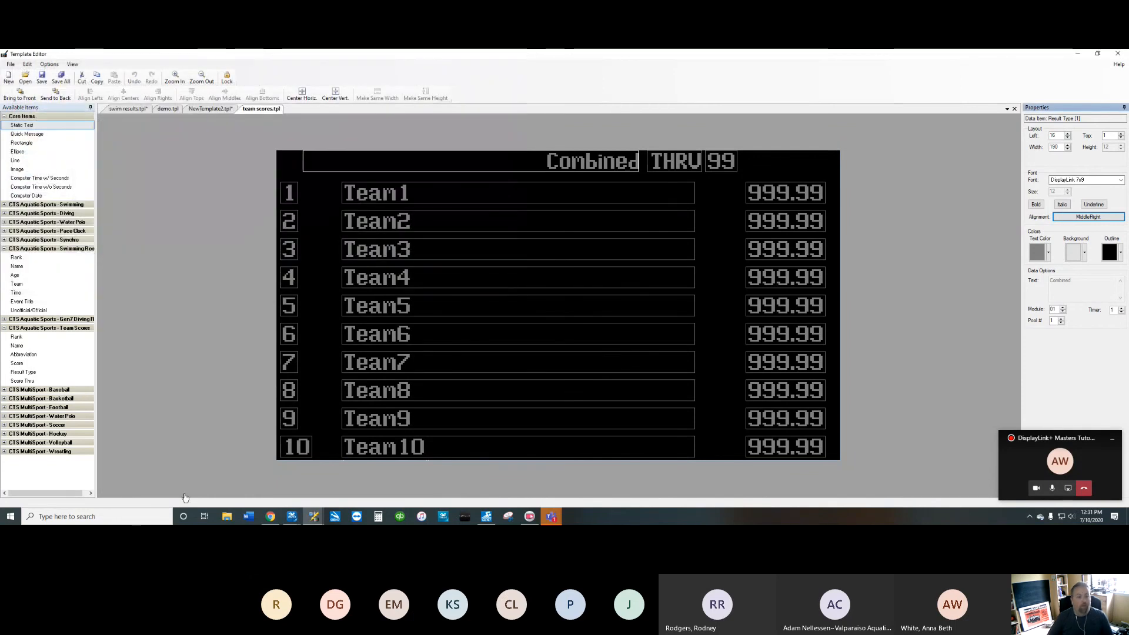
Step: Switch to DisplayLink Plus and show team scores.tpl on the active display
mouse_move(317, 514)
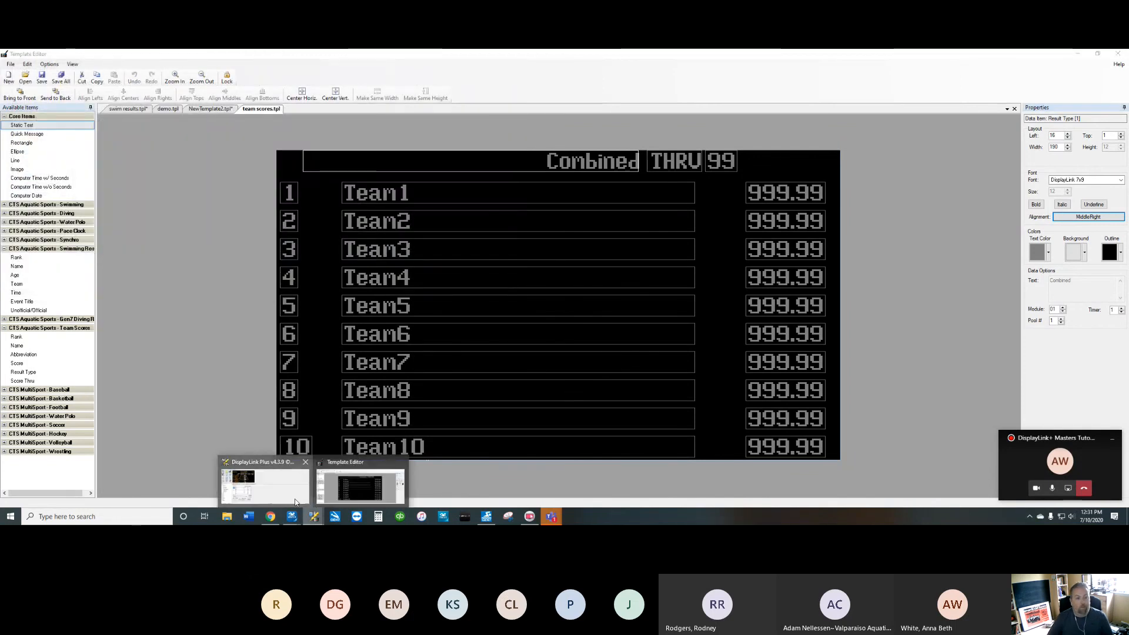
left_click(265, 479)
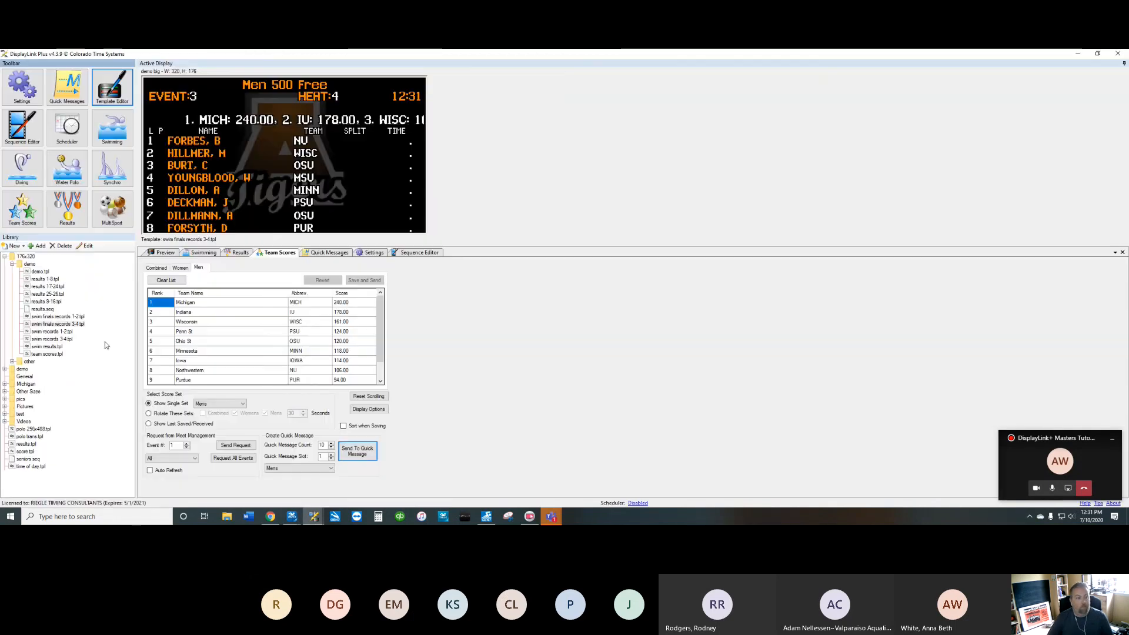
double_click(40, 354)
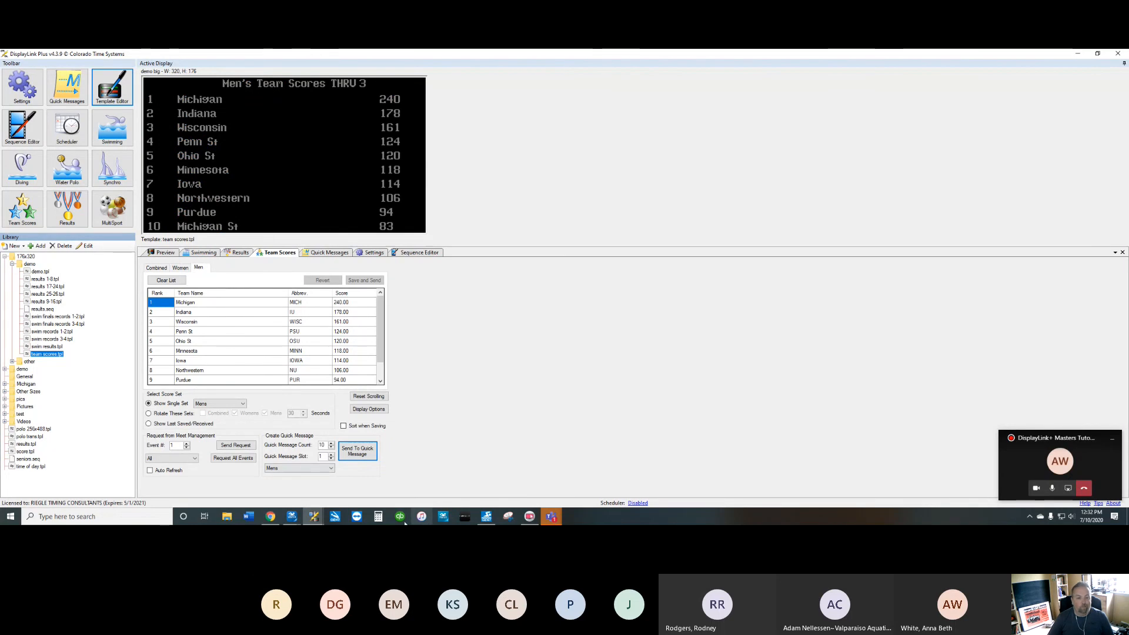
Step: Return to the Template Editor and move the Score Thru number further right in the header row to make room for longer text
mouse_move(320, 517)
left_click(362, 479)
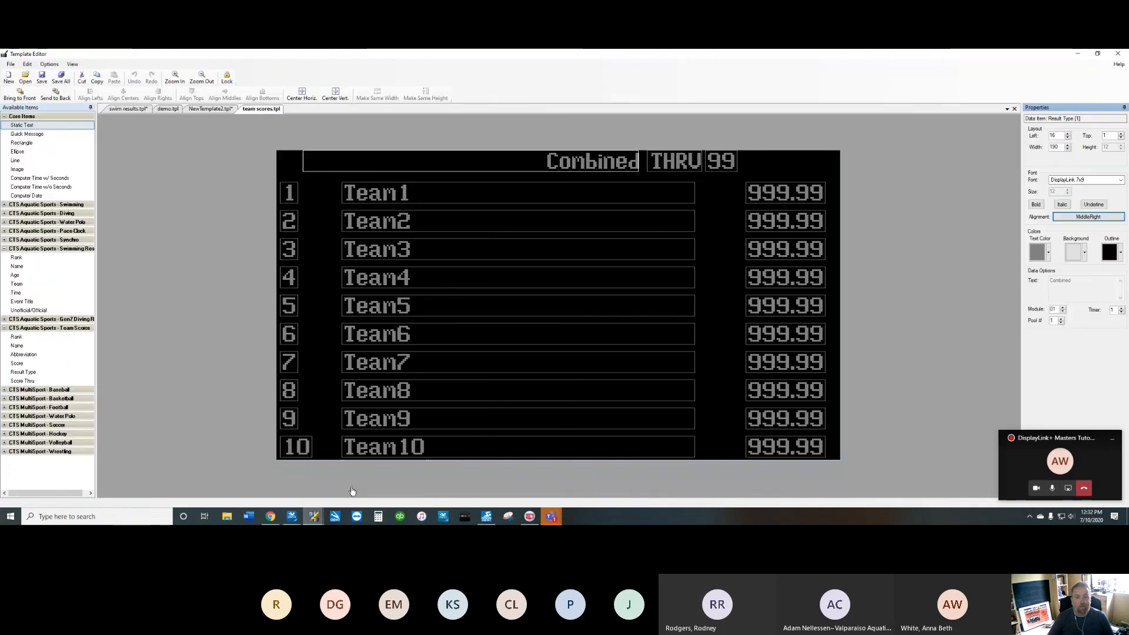
left_click_drag(715, 164, 790, 161)
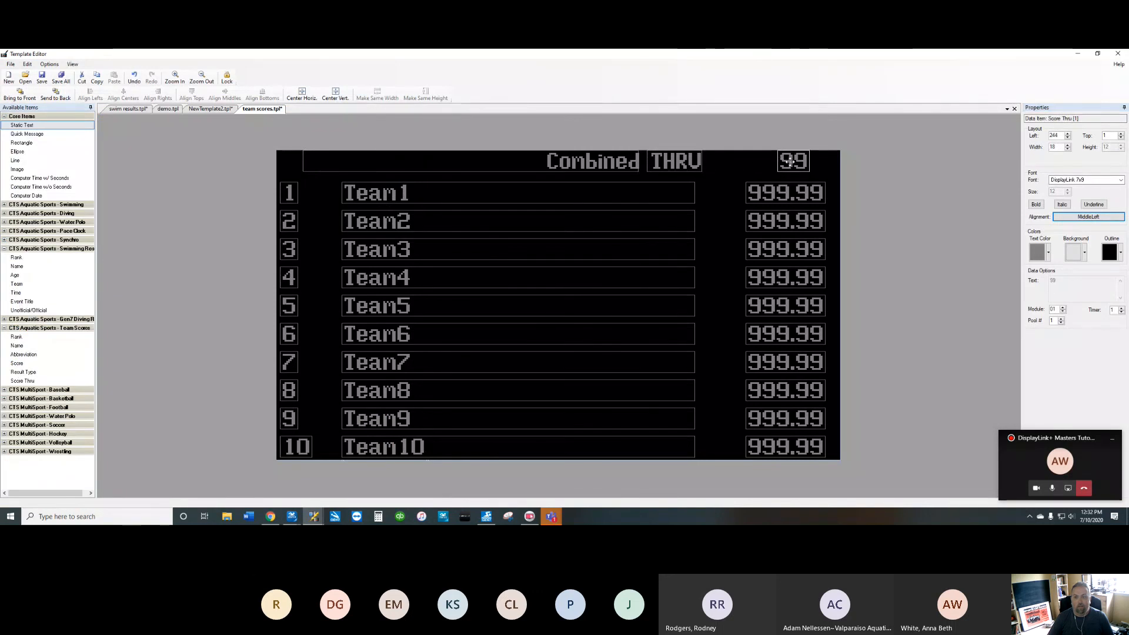
Step: Change the header's THRU static text to THRU EVENT
left_click(674, 171)
double_click(1065, 281)
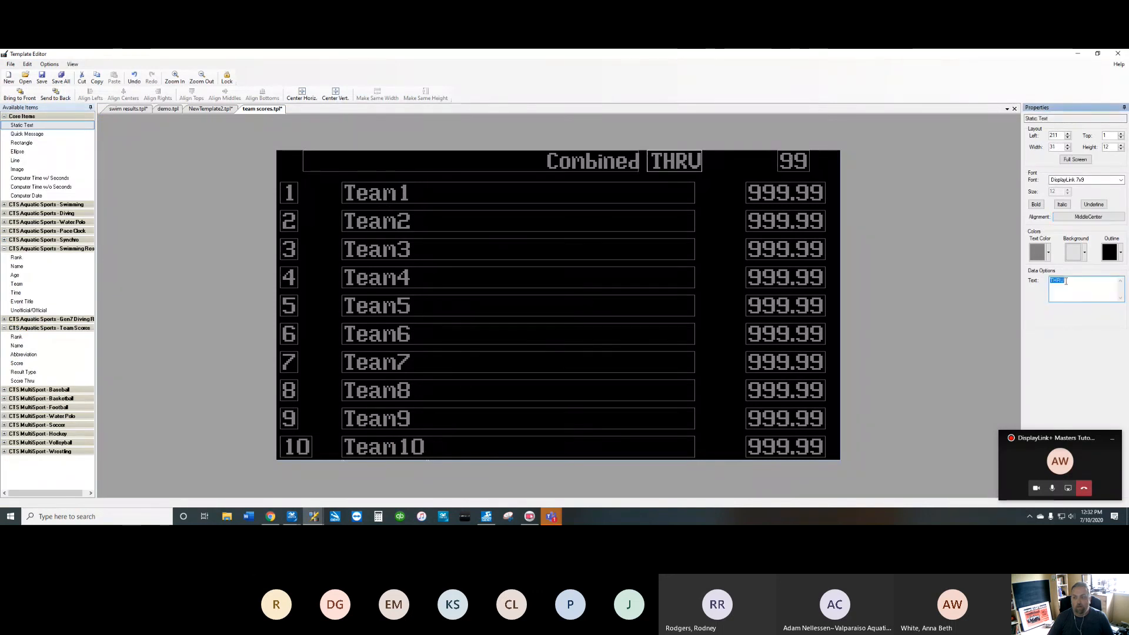
type("Thru")
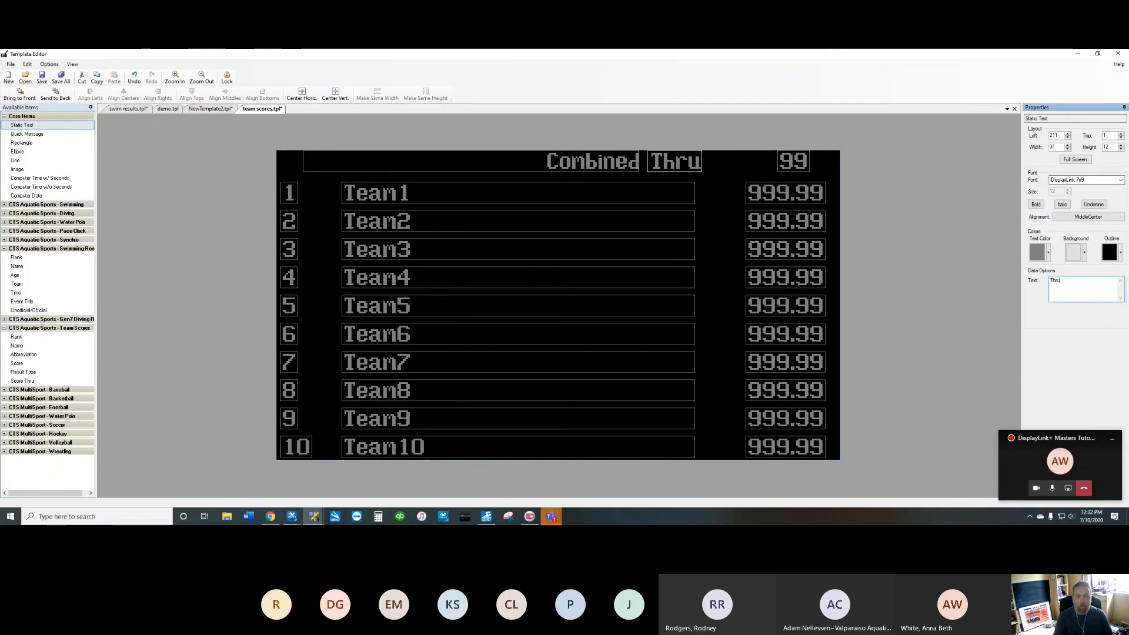
key("BackSpace")
key("BackSpace")
key("BackSpace")
key("BackSpace")
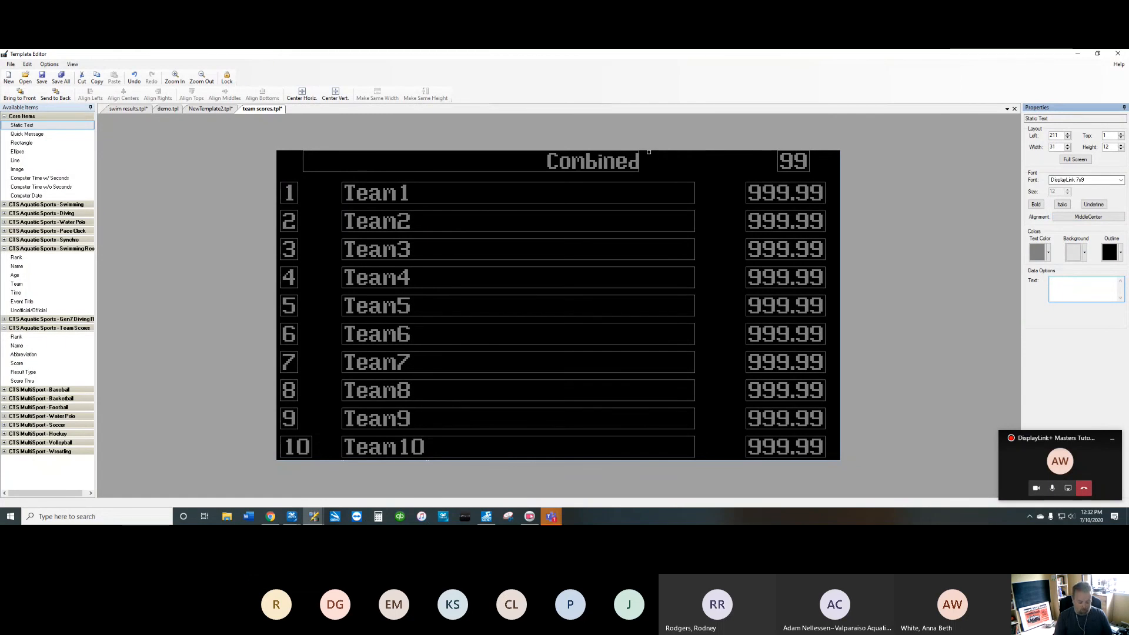
type("THRU EV")
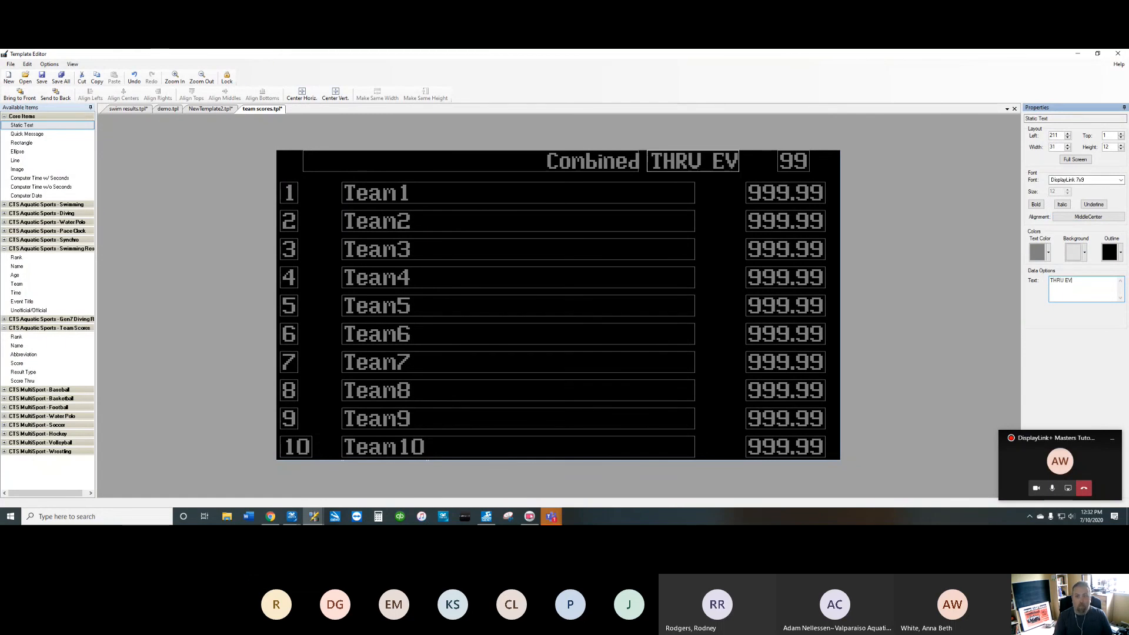
type("ENT")
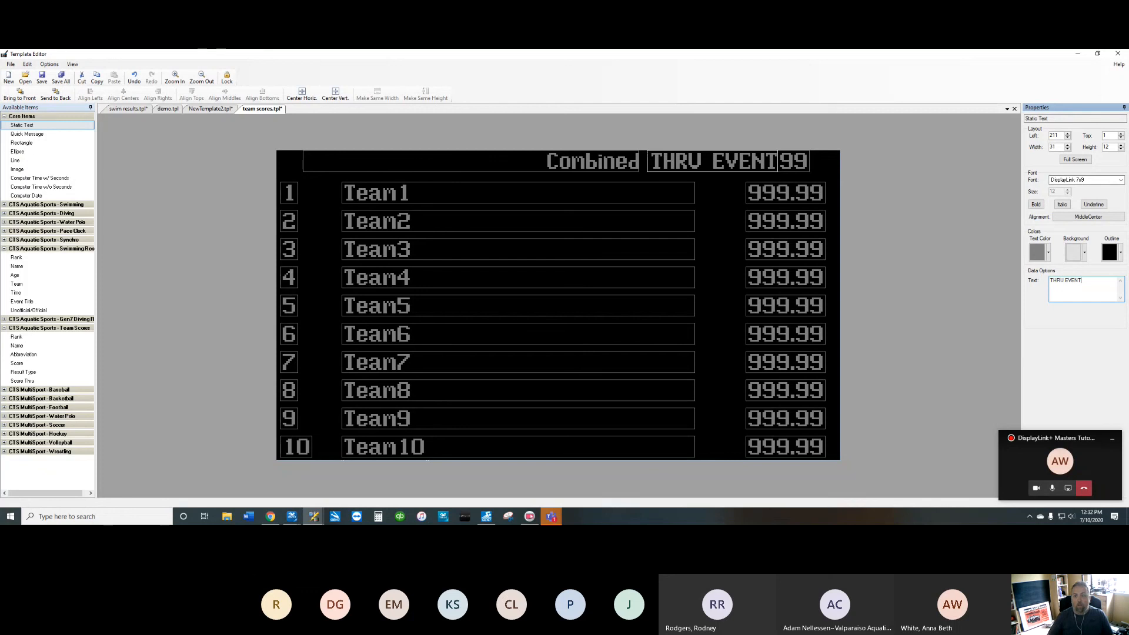
Step: Save the team scores template with the Score Thru number nudged right, clear of THRU EVENT, and show it in DisplayLink Plus
left_click(795, 160)
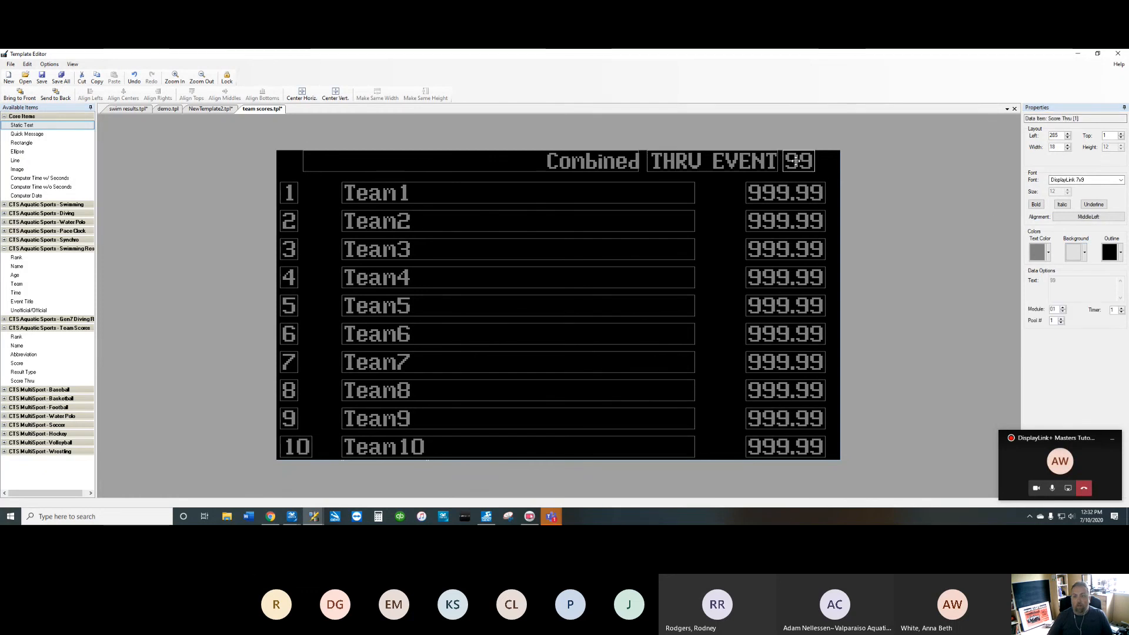
left_click(42, 76)
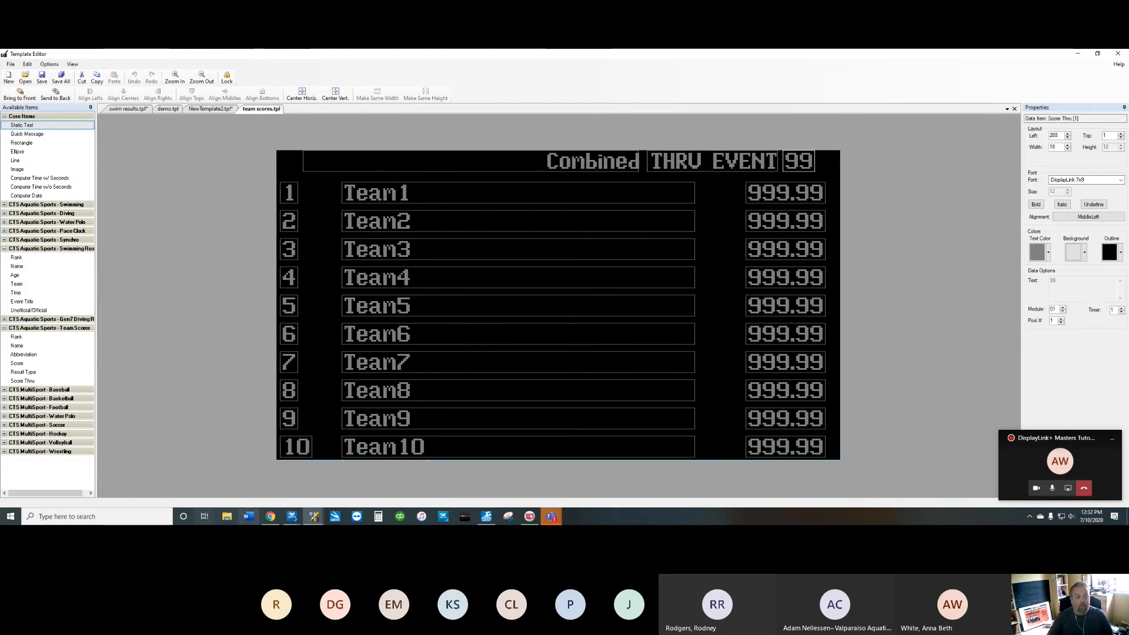
left_click(314, 517)
left_click(264, 487)
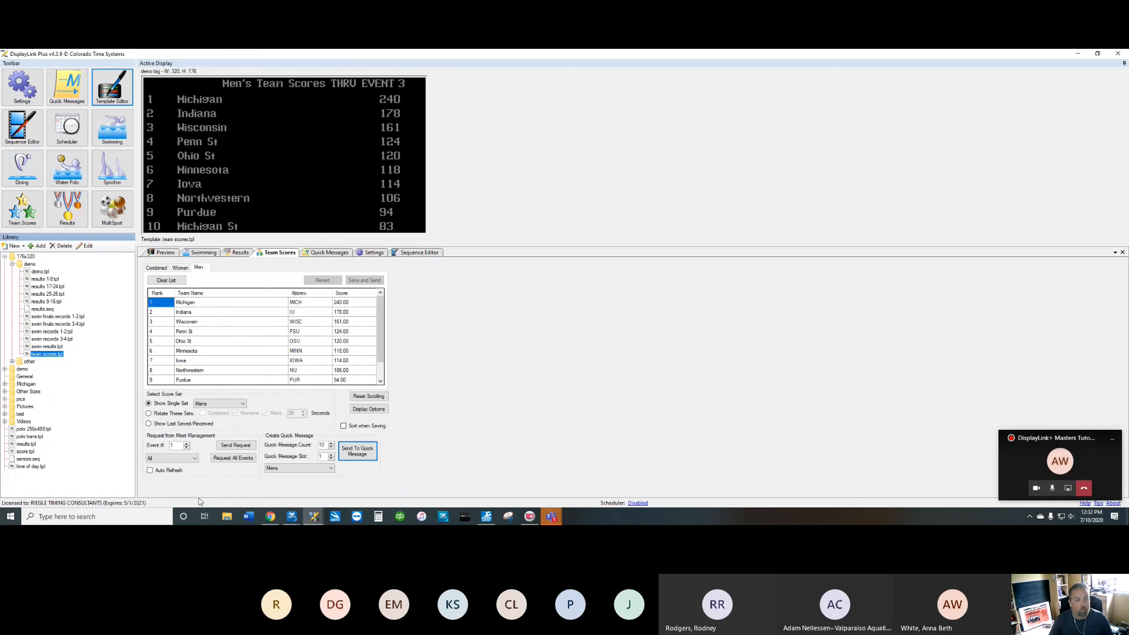
Step: Request the team scores through event 4 from Meet Management
left_click(187, 443)
left_click(187, 444)
left_click(187, 444)
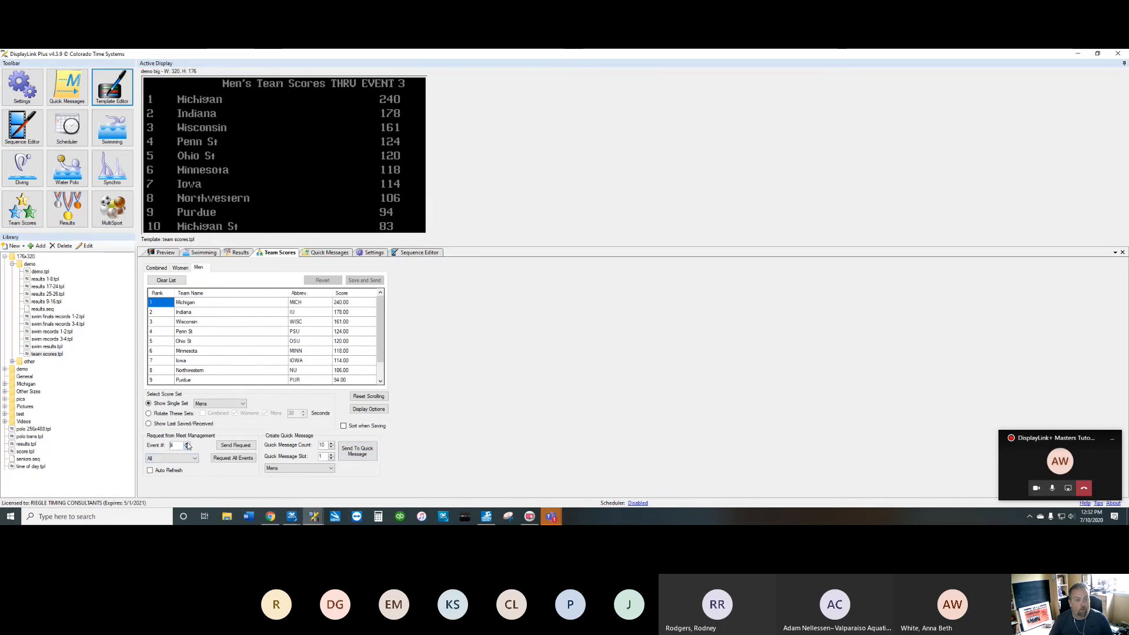
left_click(233, 450)
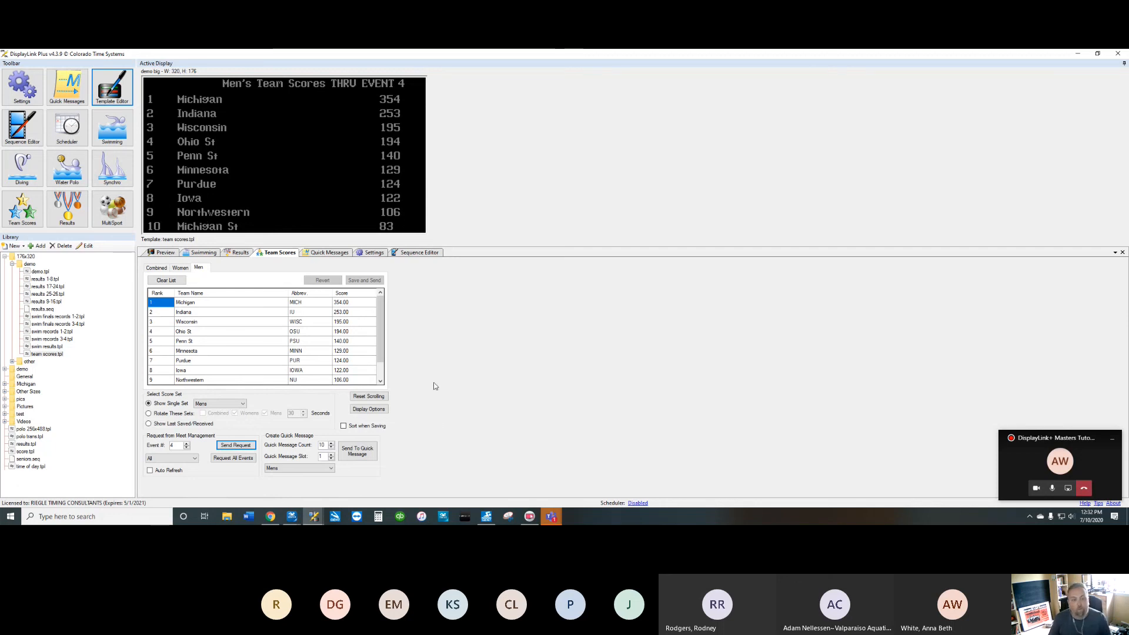
Step: Review the team scores display options and close them without changes
left_click(379, 412)
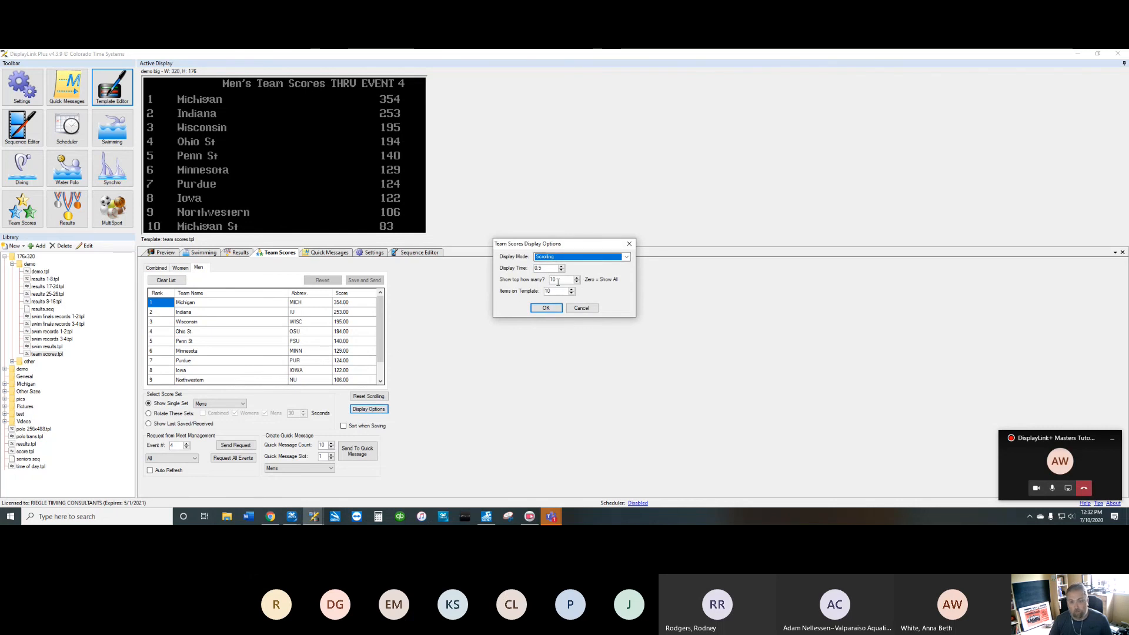
left_click(581, 308)
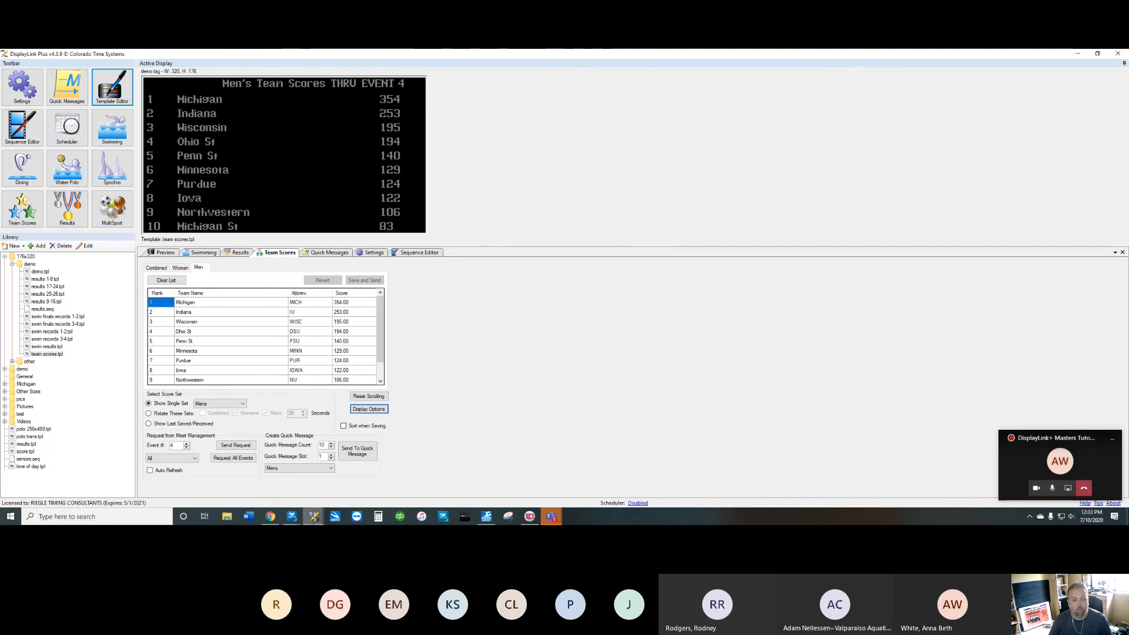
Step: Return to the Template Editor and give the rank fields 1 to 9 a width of 18 with MiddleCenter alignment
mouse_move(314, 516)
left_click(360, 481)
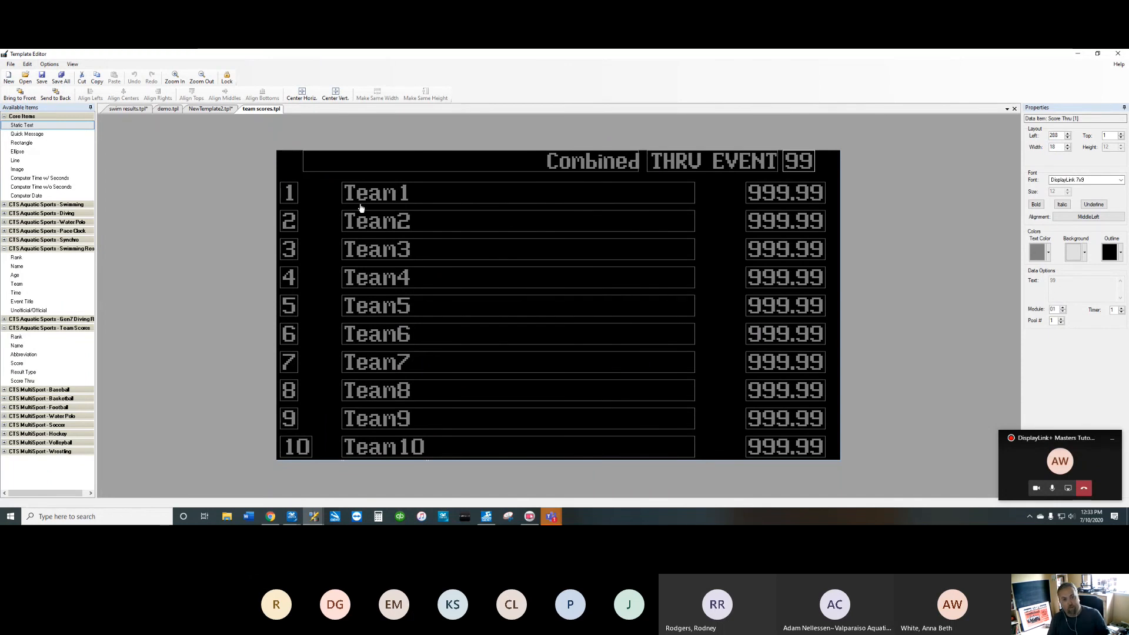
left_click(285, 183)
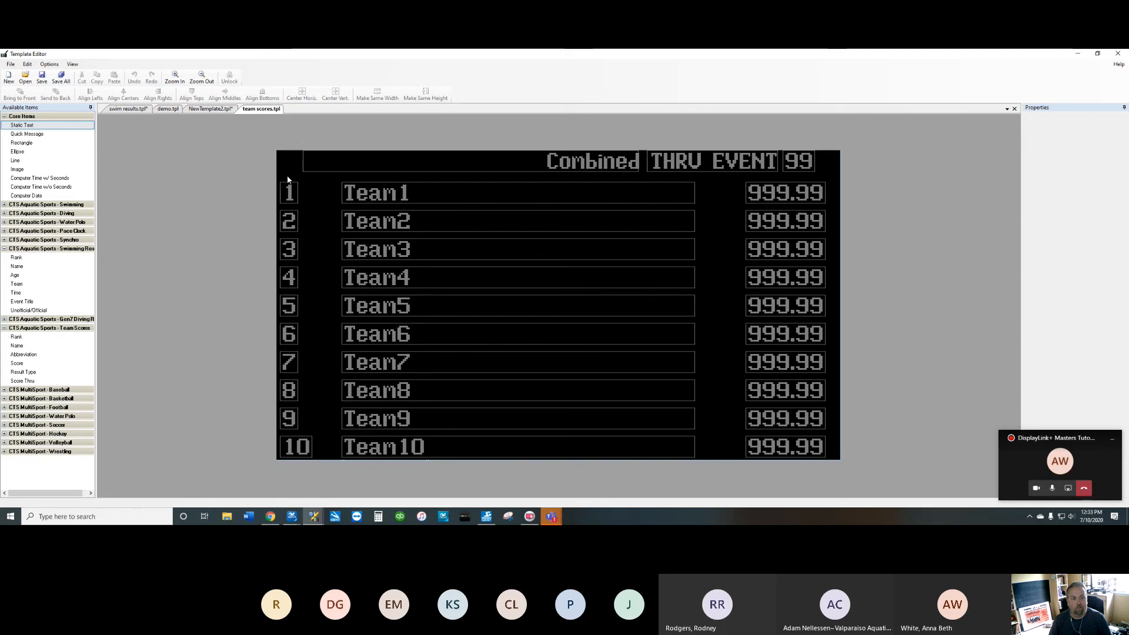
left_click_drag(287, 176, 297, 442)
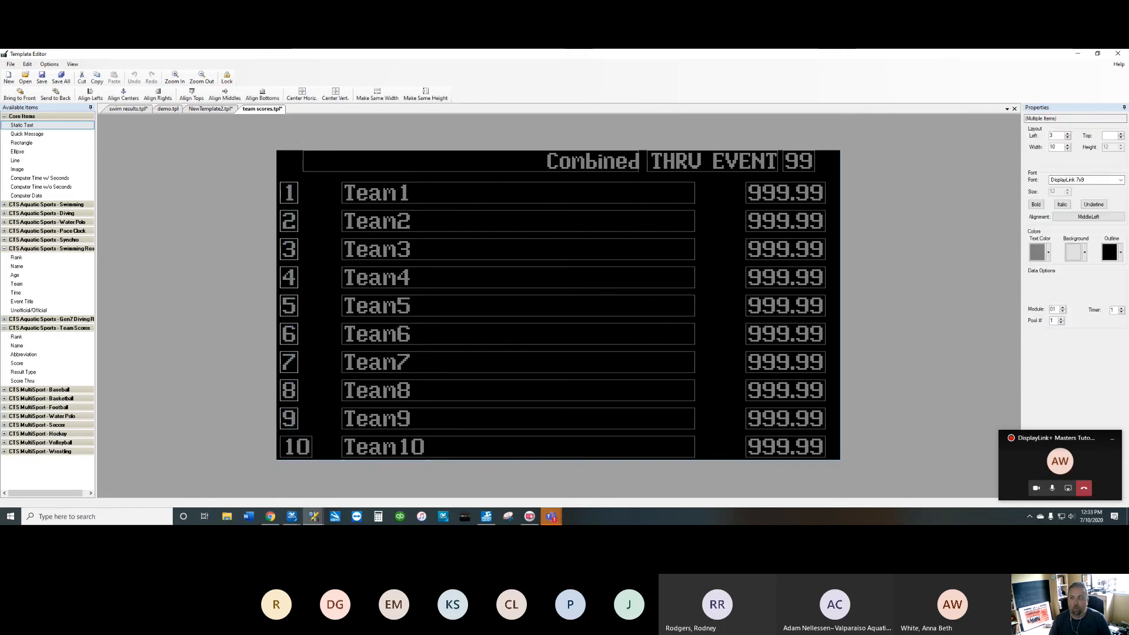
double_click(1053, 147)
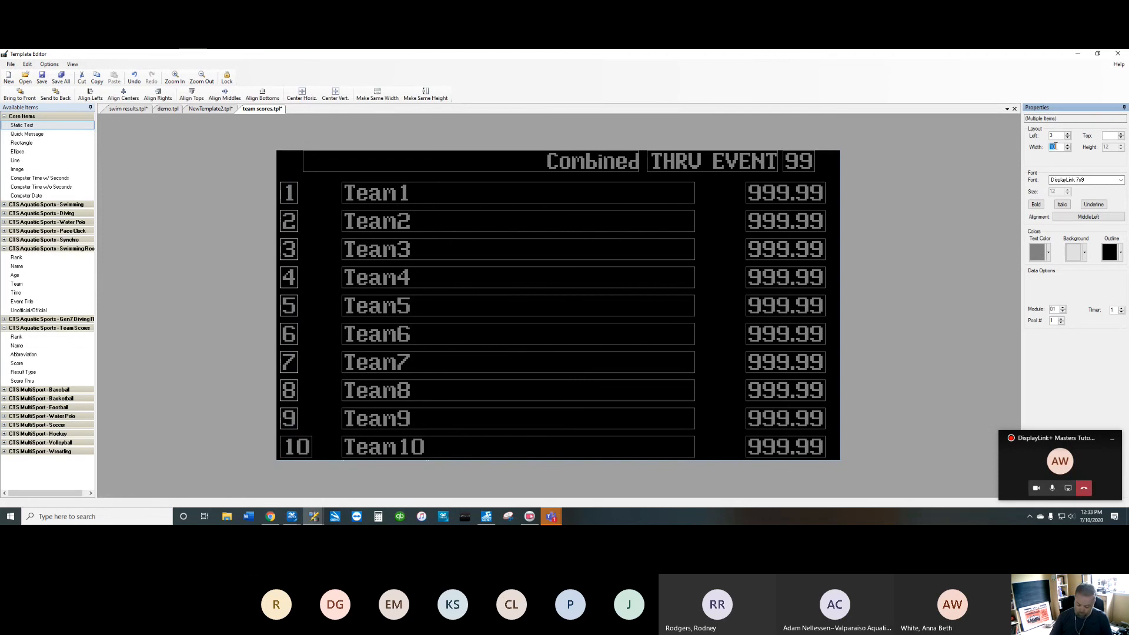
key("Return")
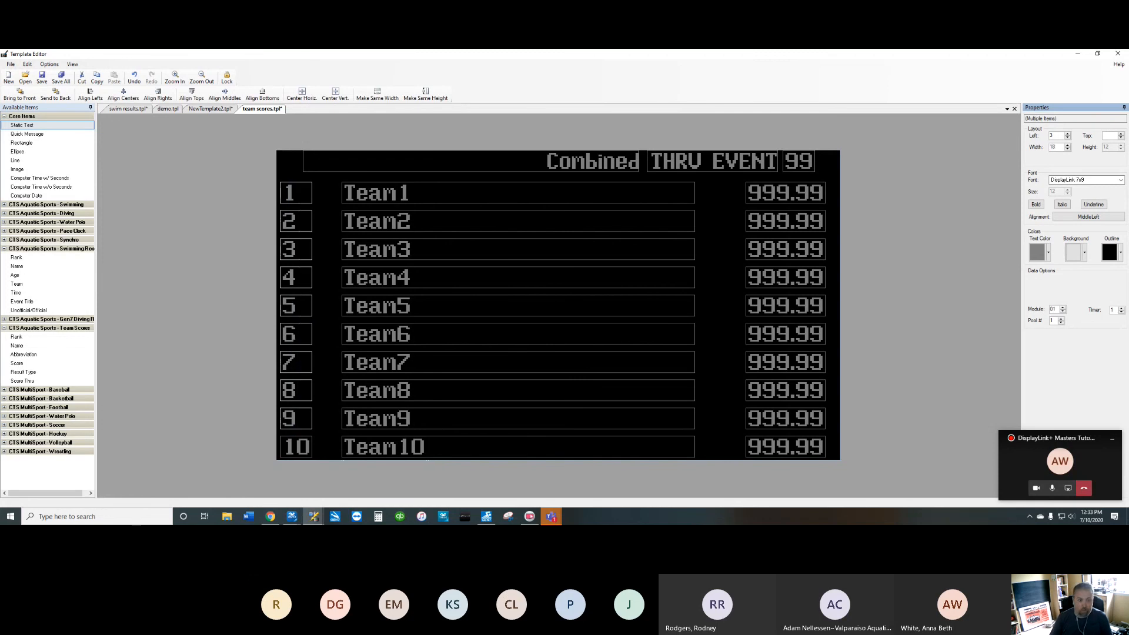
left_click(1088, 217)
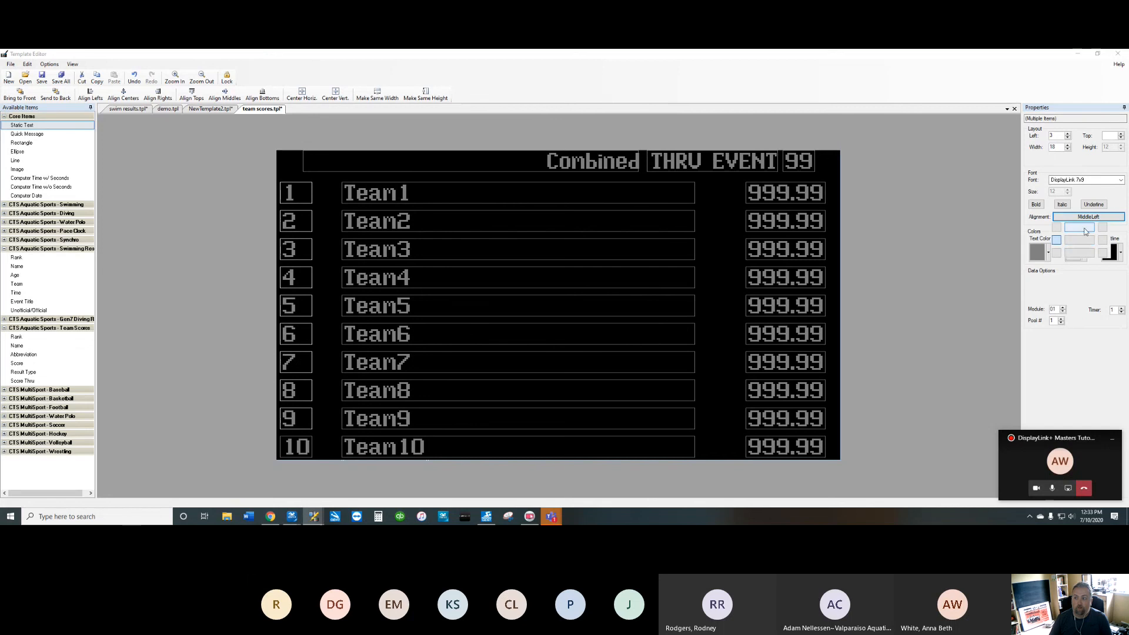
left_click(1079, 241)
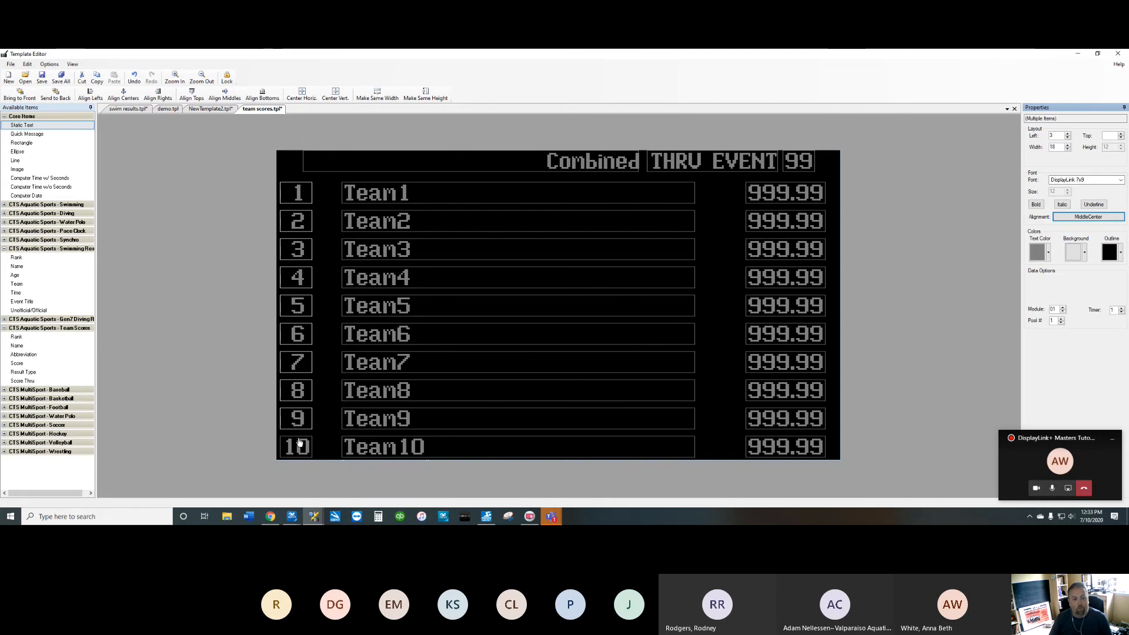
Step: Set the width of all ten rank fields to 20
left_click(293, 181)
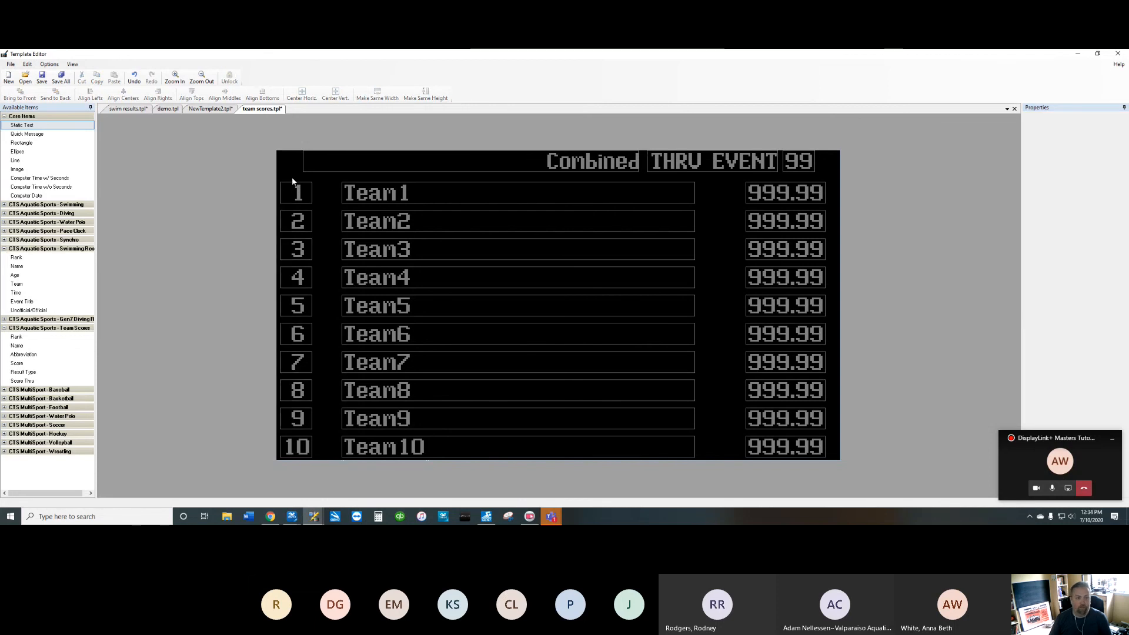
left_click_drag(293, 179, 286, 461)
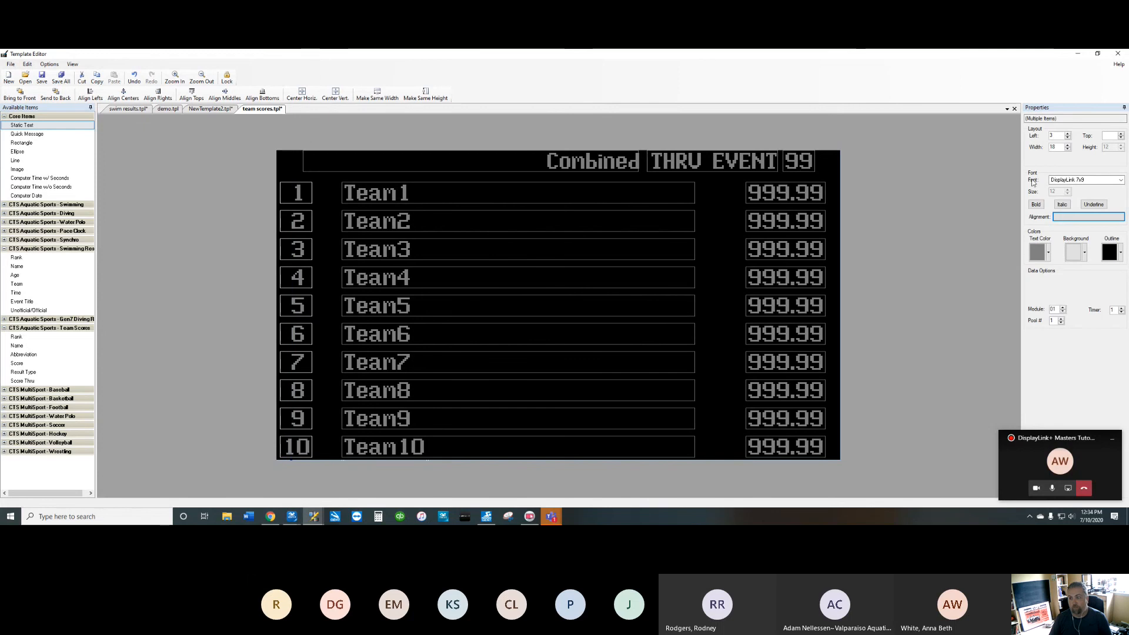
left_click(1059, 148)
type("20")
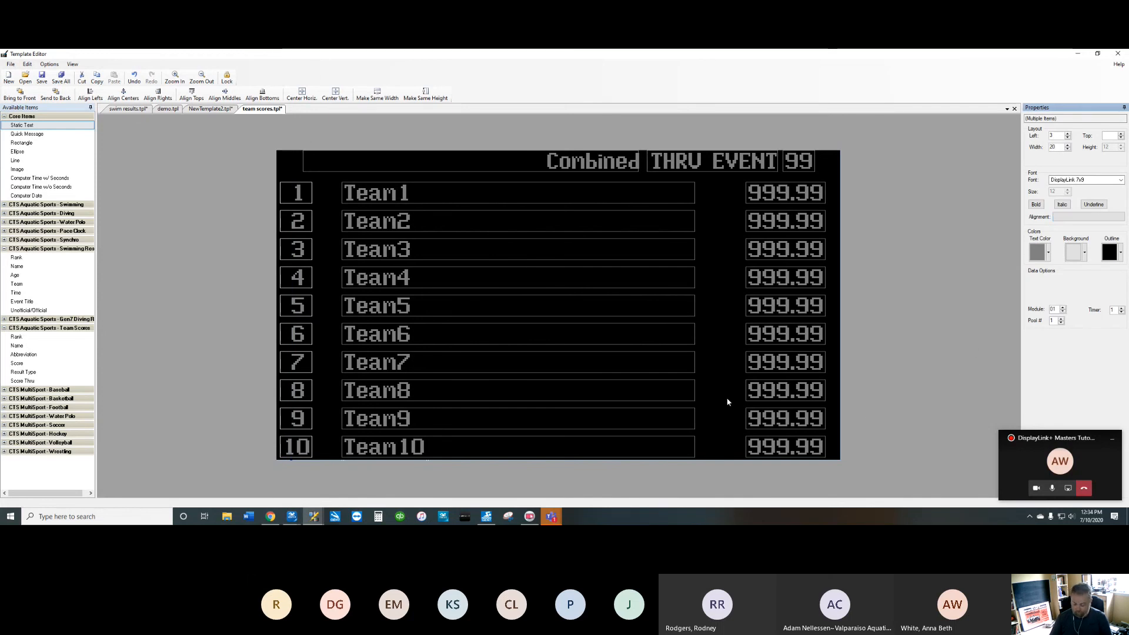
key("Return")
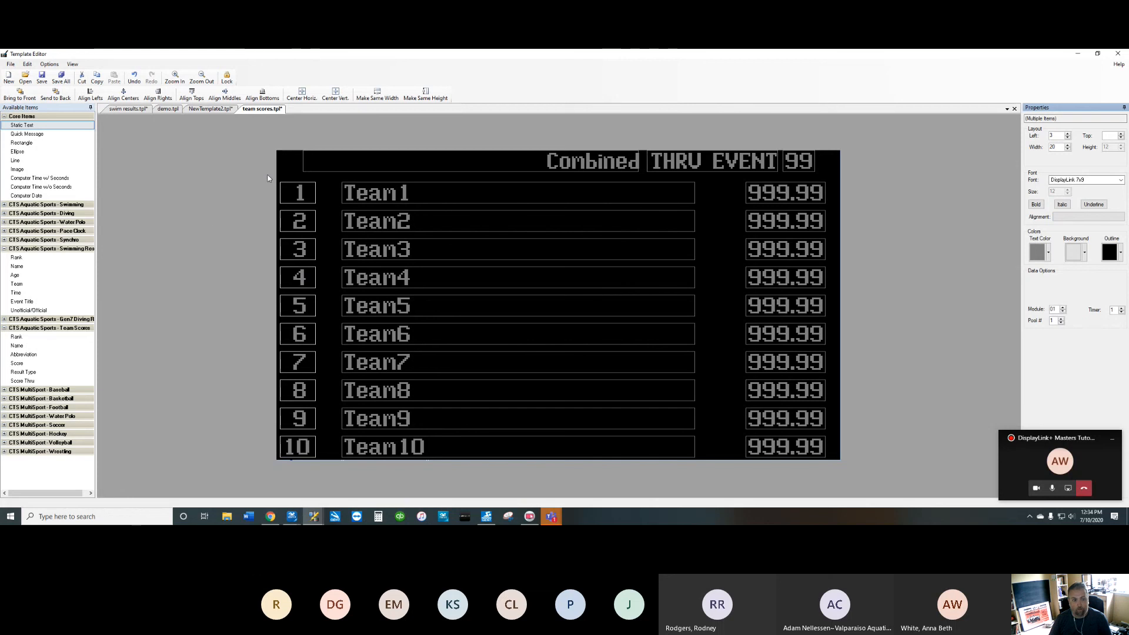
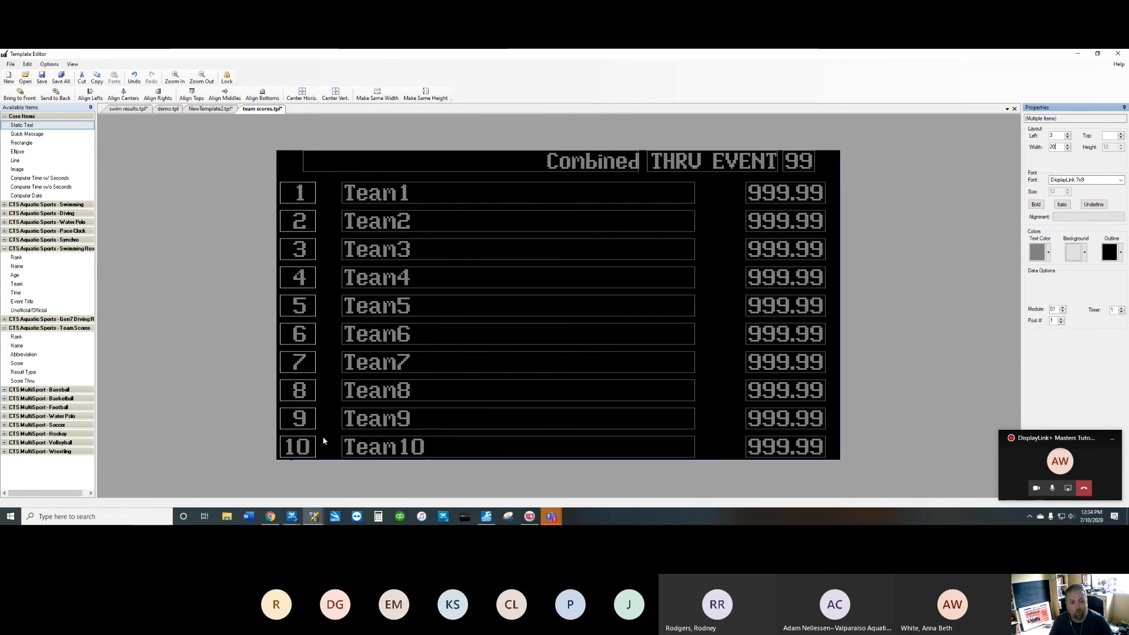
Step: Save the template, switch to DisplayLink Plus and show team scores.tpl again on the active display
left_click(41, 78)
mouse_move(313, 517)
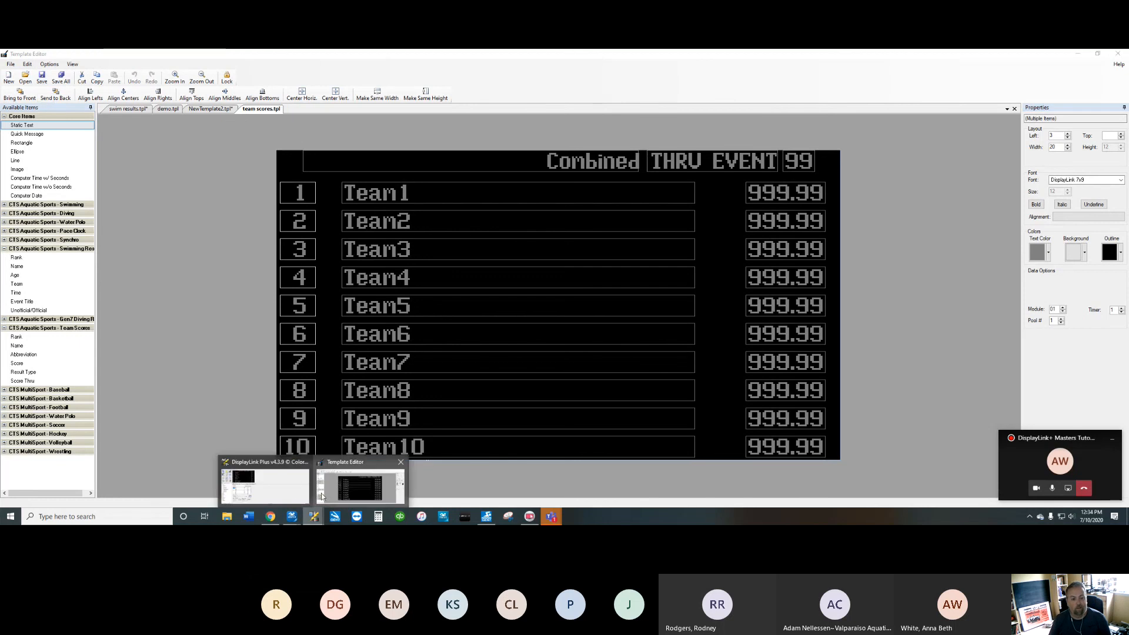
left_click(264, 485)
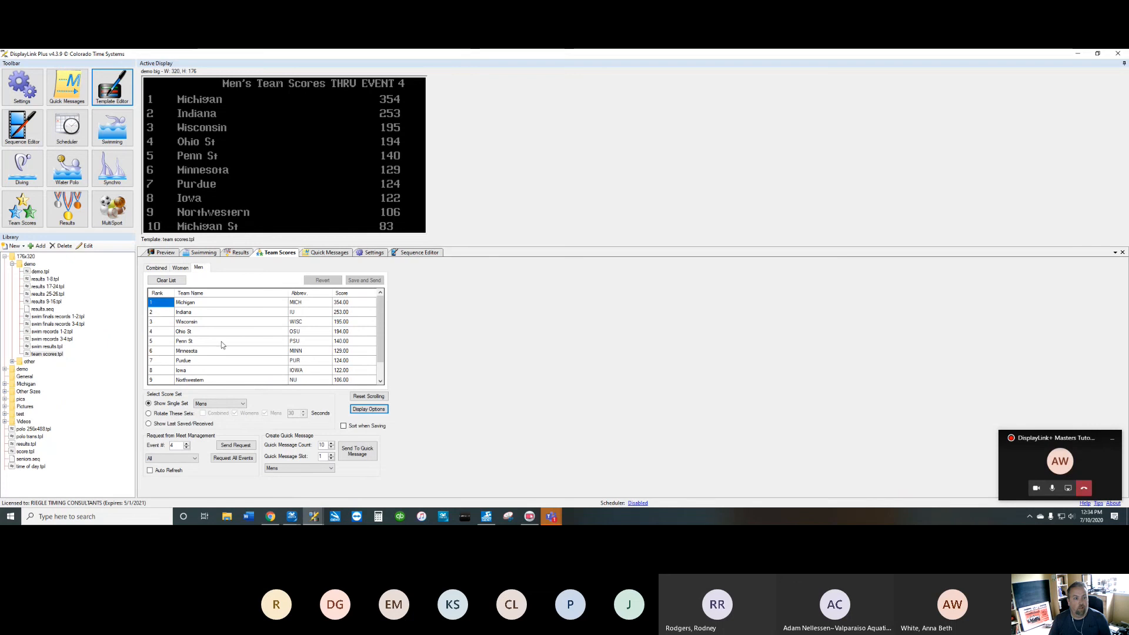
left_click(51, 355)
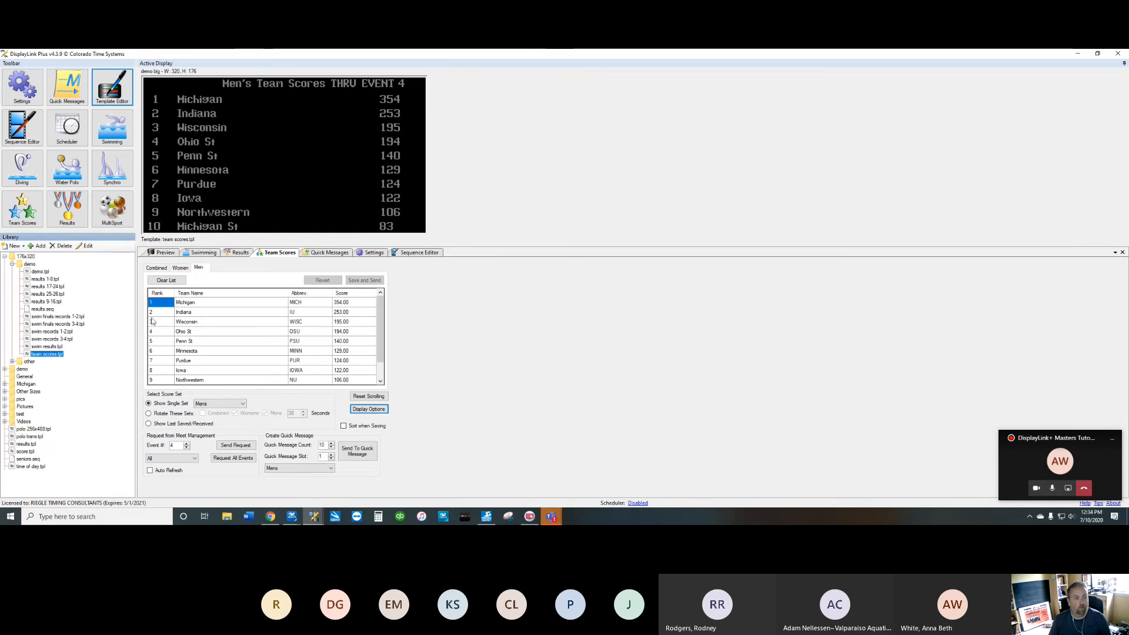
Step: Add rank 11 Colorado, abbreviation CTS, with a score of 80 to the men's team list, and save and send it
scroll(253, 358, "down", 1)
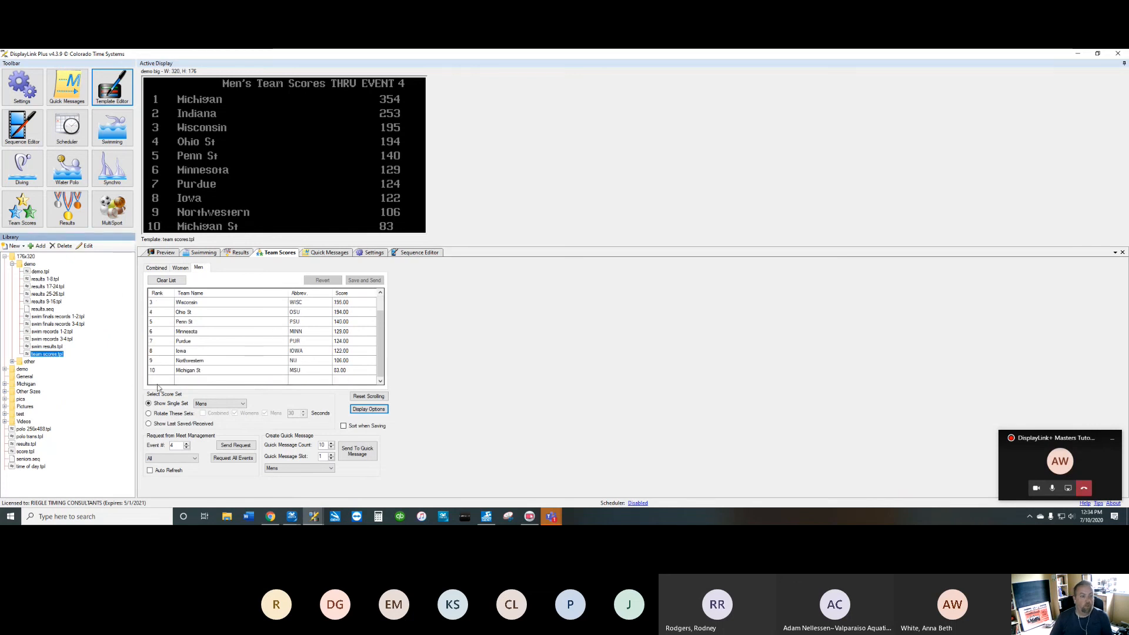
left_click(157, 382)
type("11")
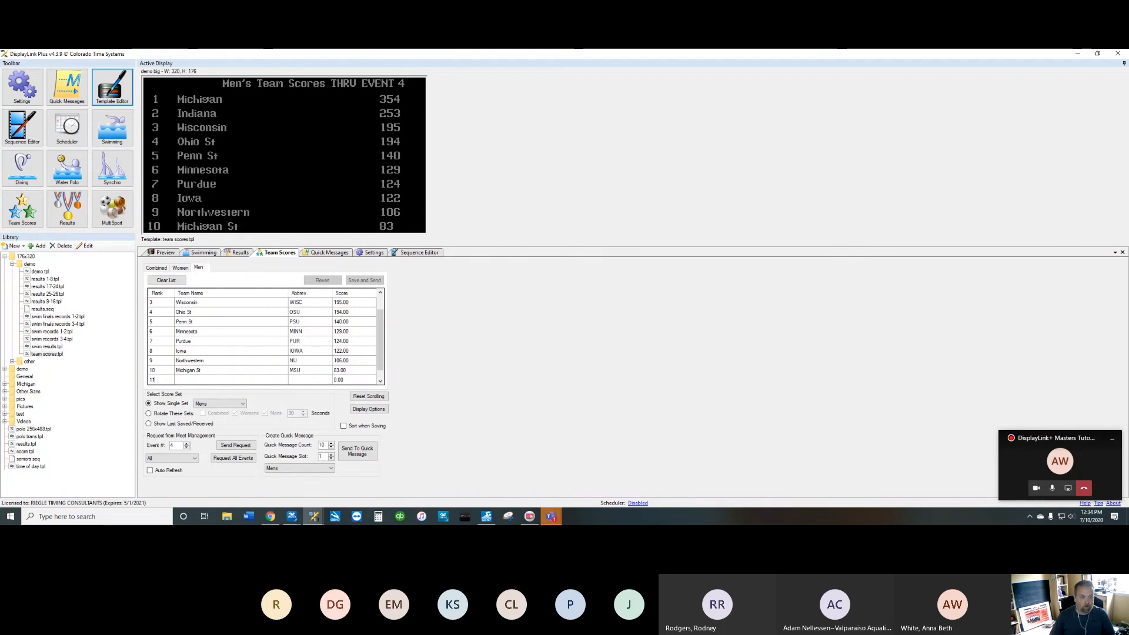
key("Tab")
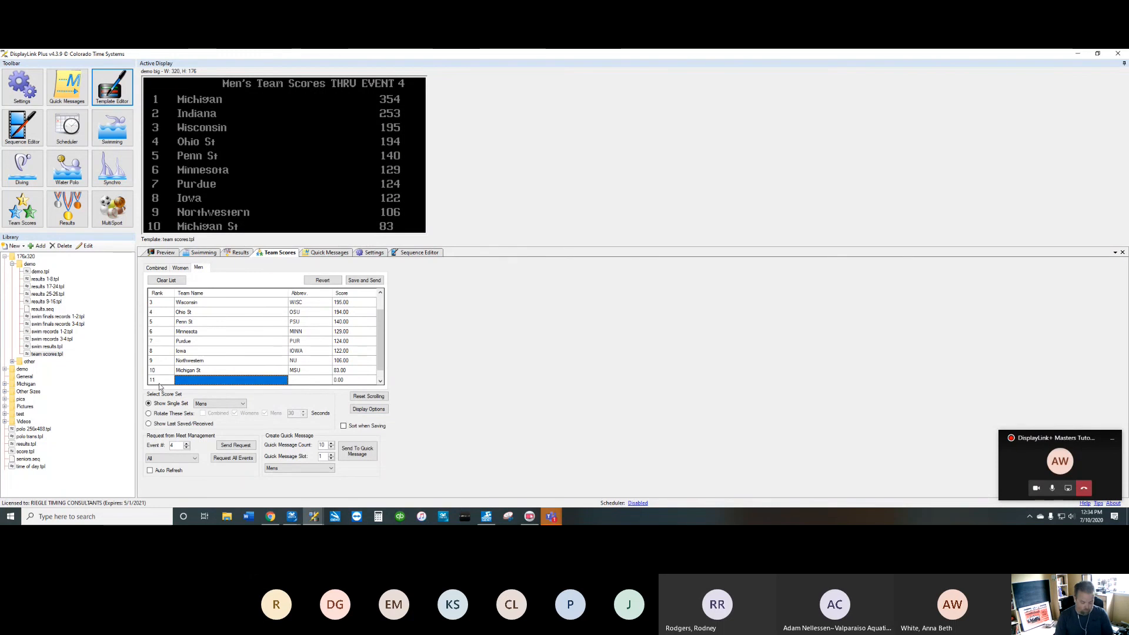
type("Color")
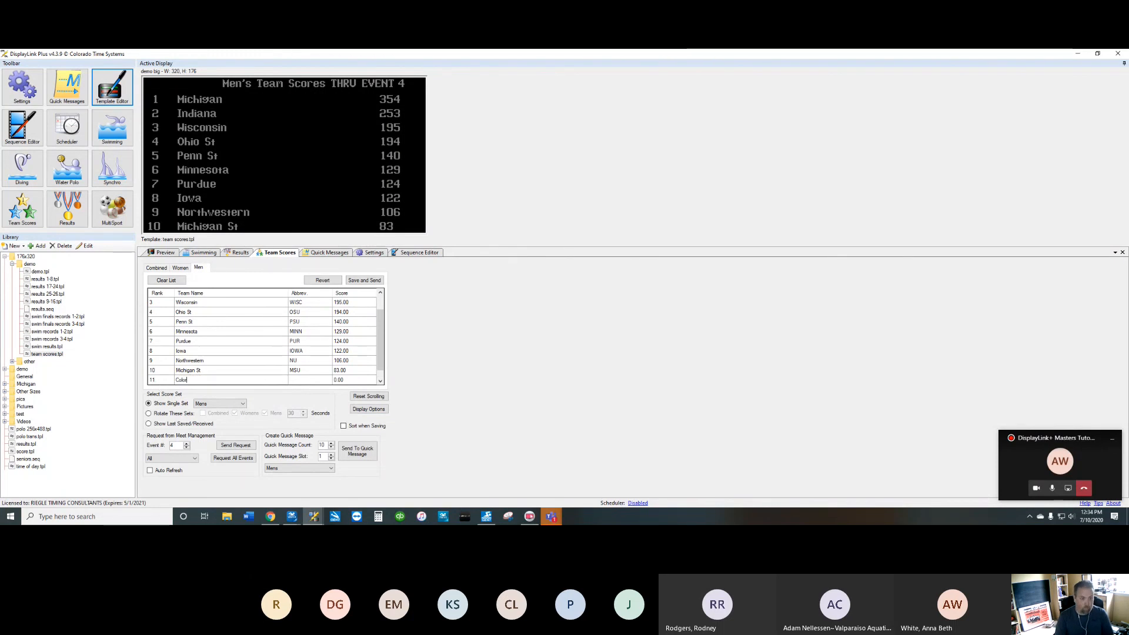
type("ado")
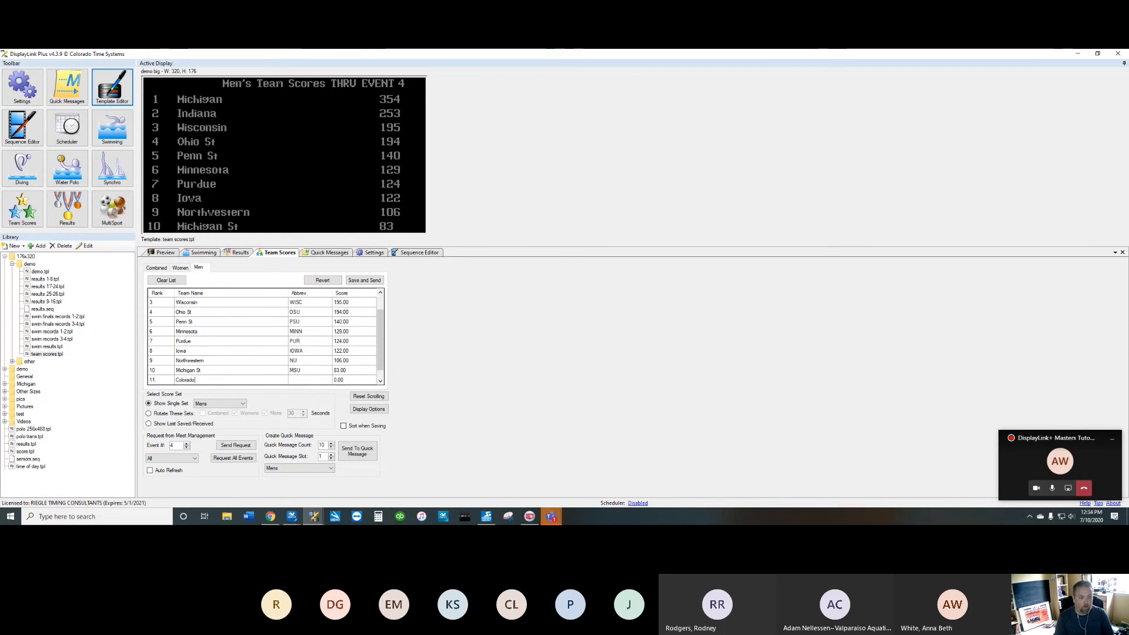
key("Tab")
type("CTS")
key("Tab")
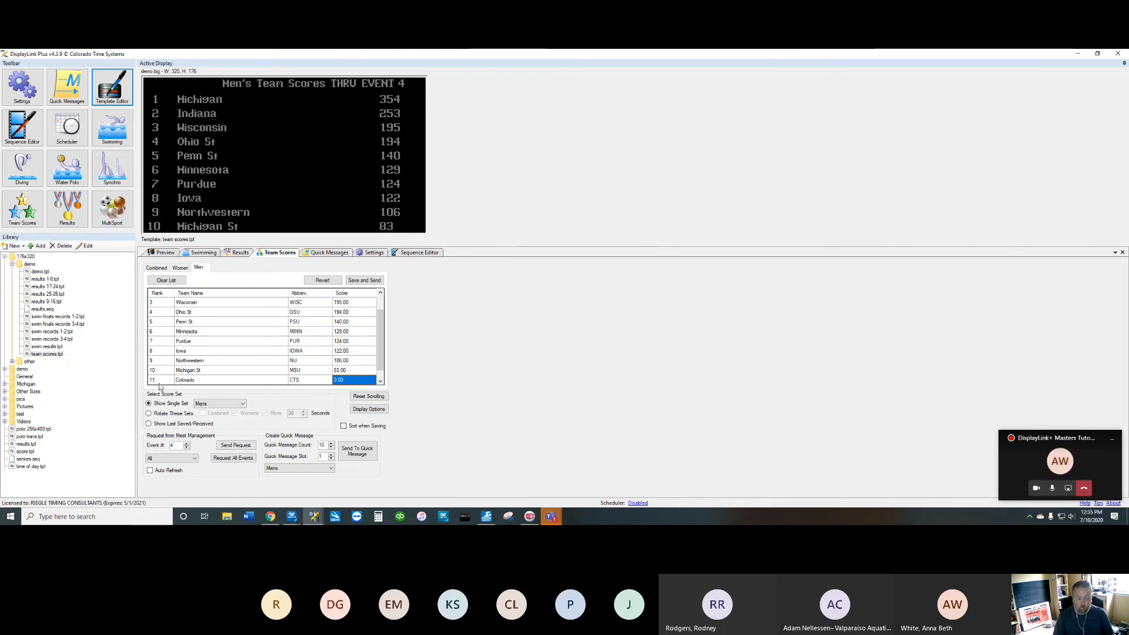
type("80")
key("Return")
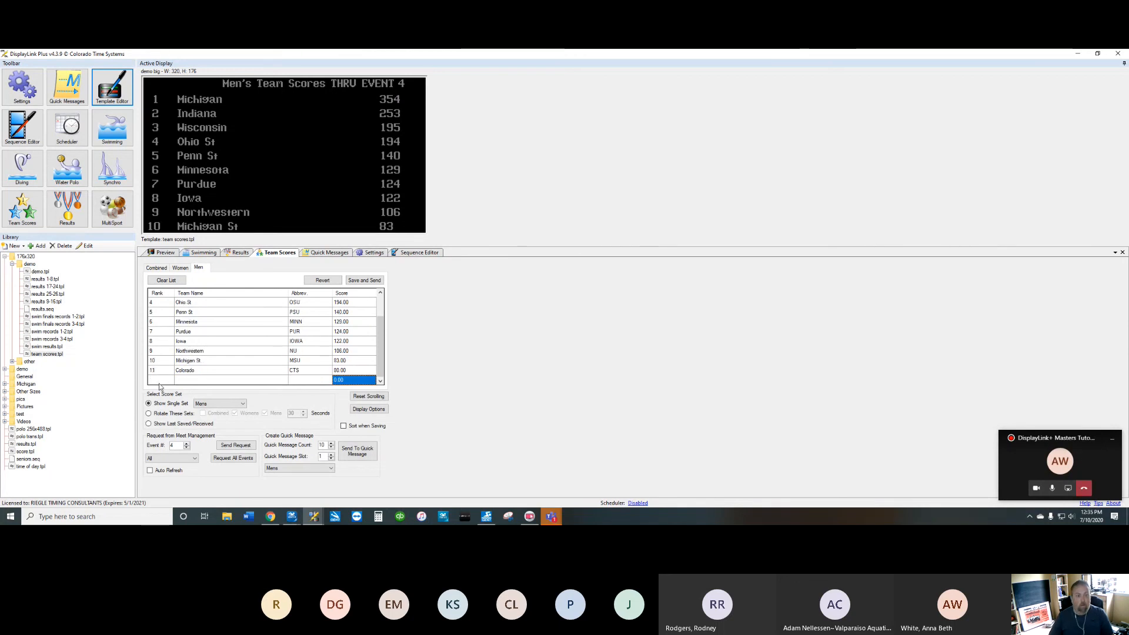
left_click(364, 280)
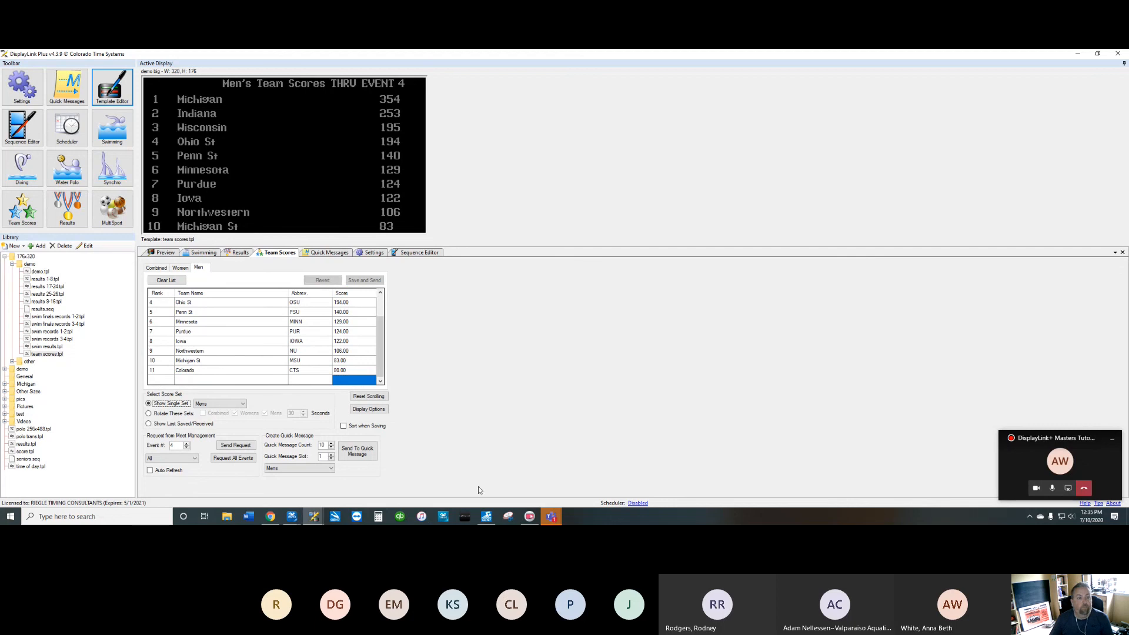
Step: Set the team scores display time to 10.0 and the number of top teams shown to 11 in the display options
left_click(368, 409)
left_click(546, 268)
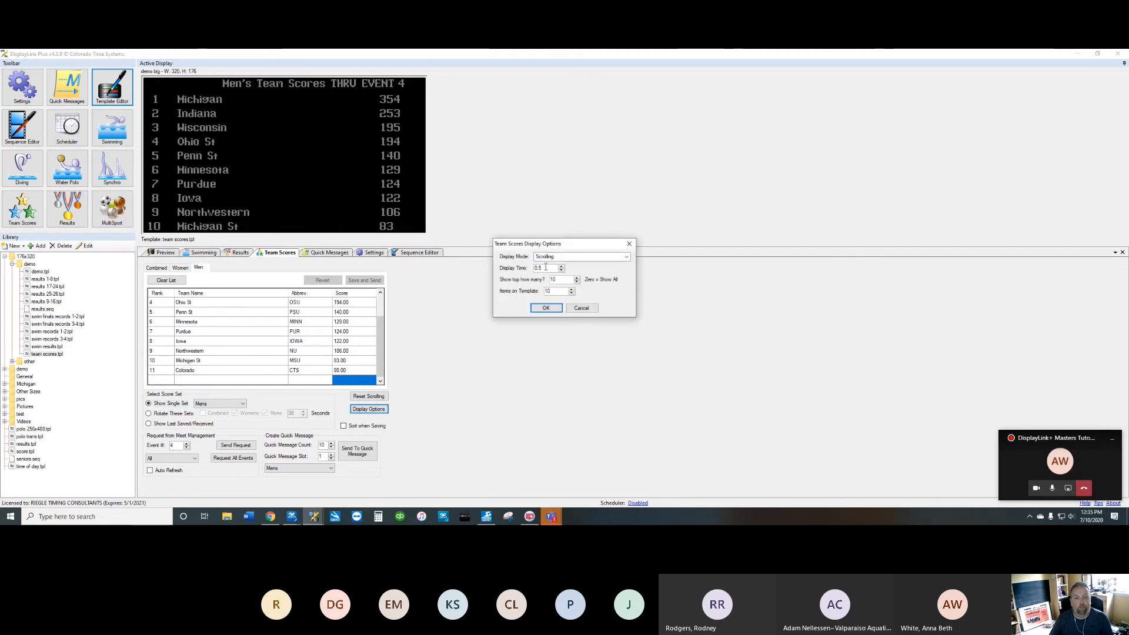
type("30")
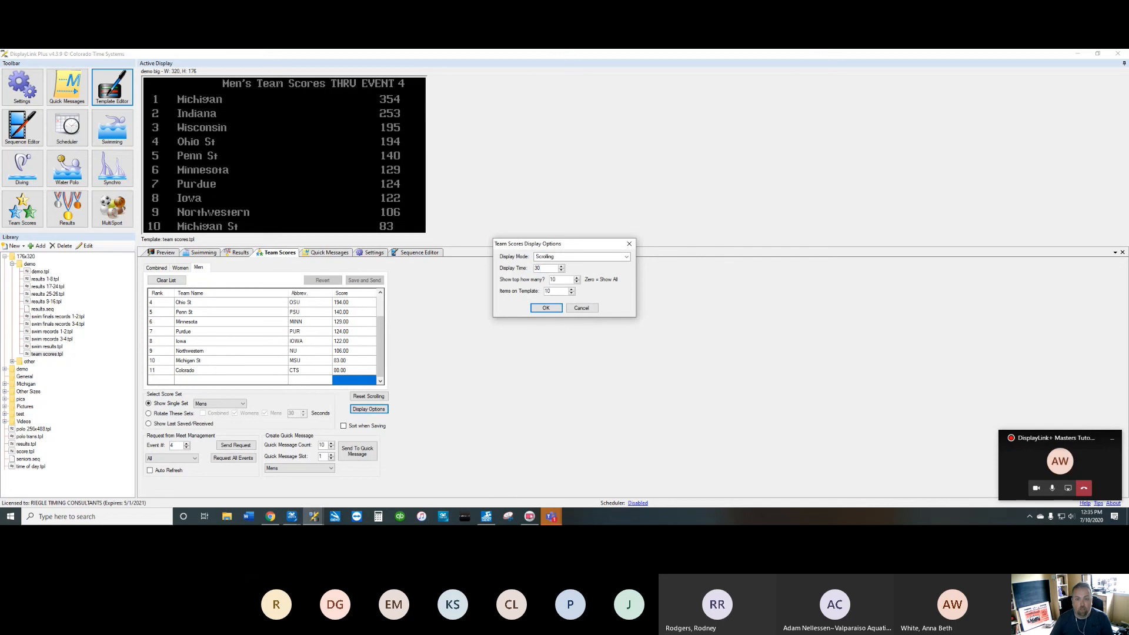
left_click(576, 278)
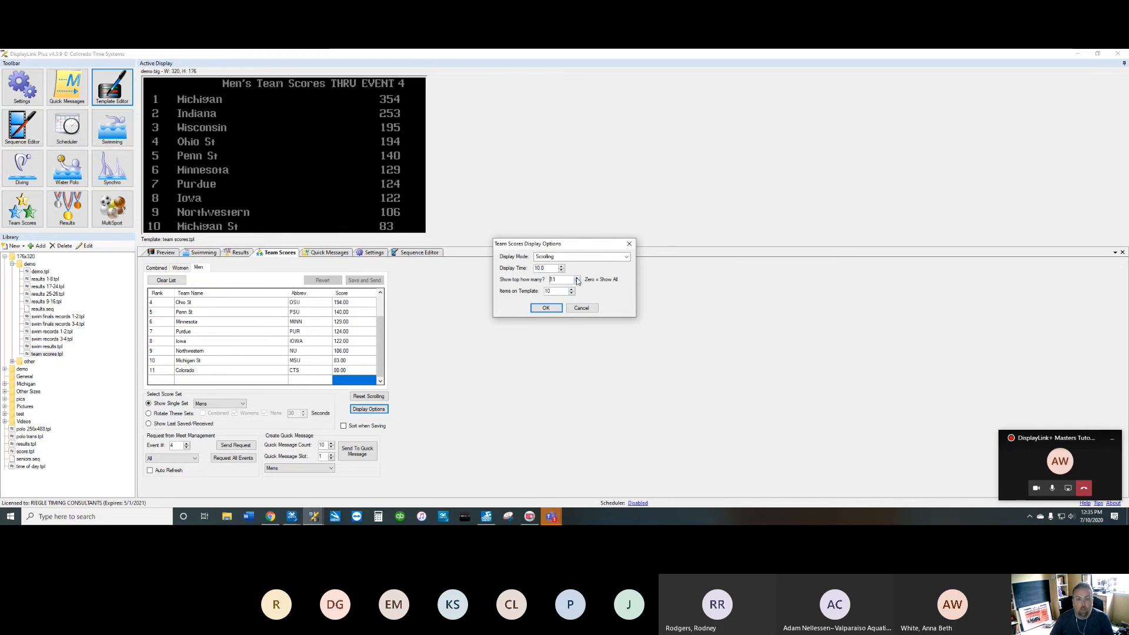
left_click(546, 308)
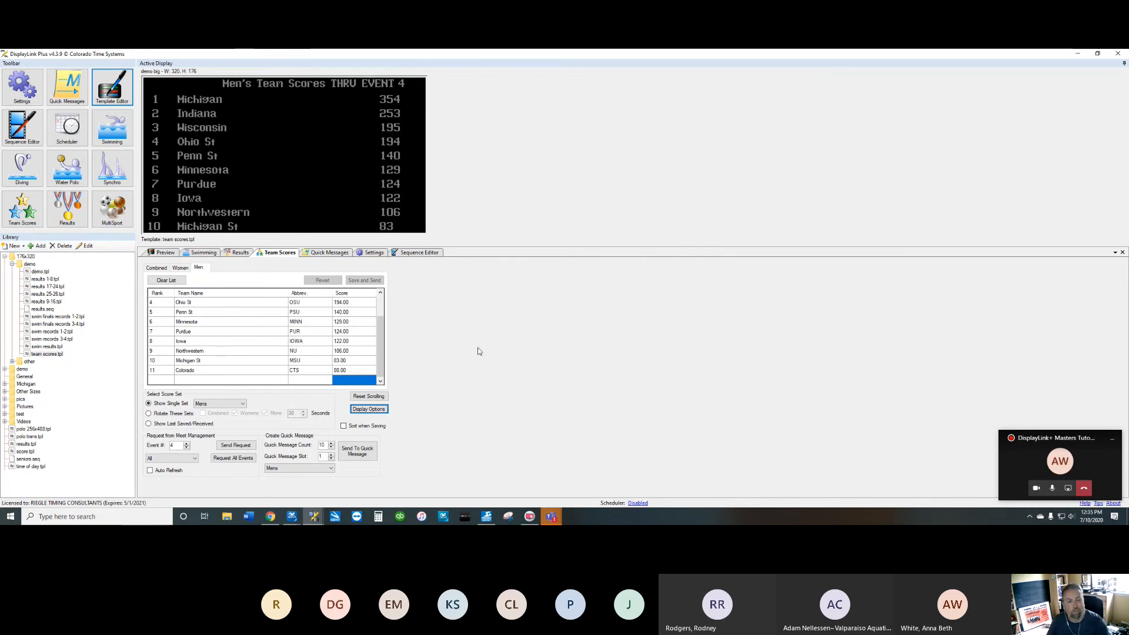
Step: Set the team scores display time to 5.5 and the number of top teams shown to 0, so all teams are shown
left_click(369, 410)
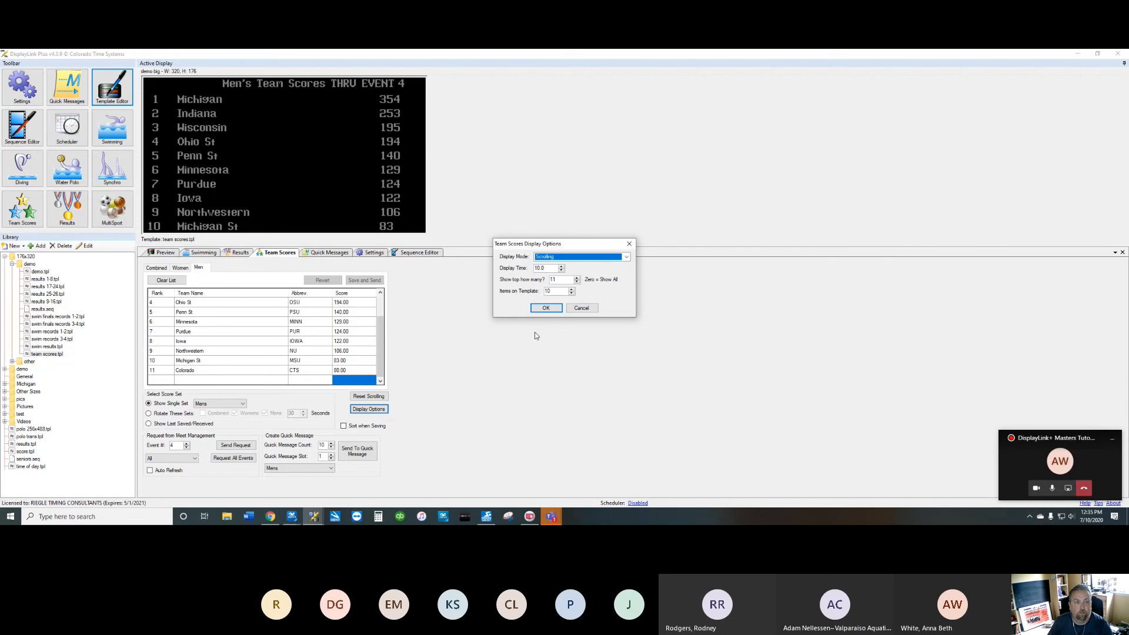
left_click(558, 309)
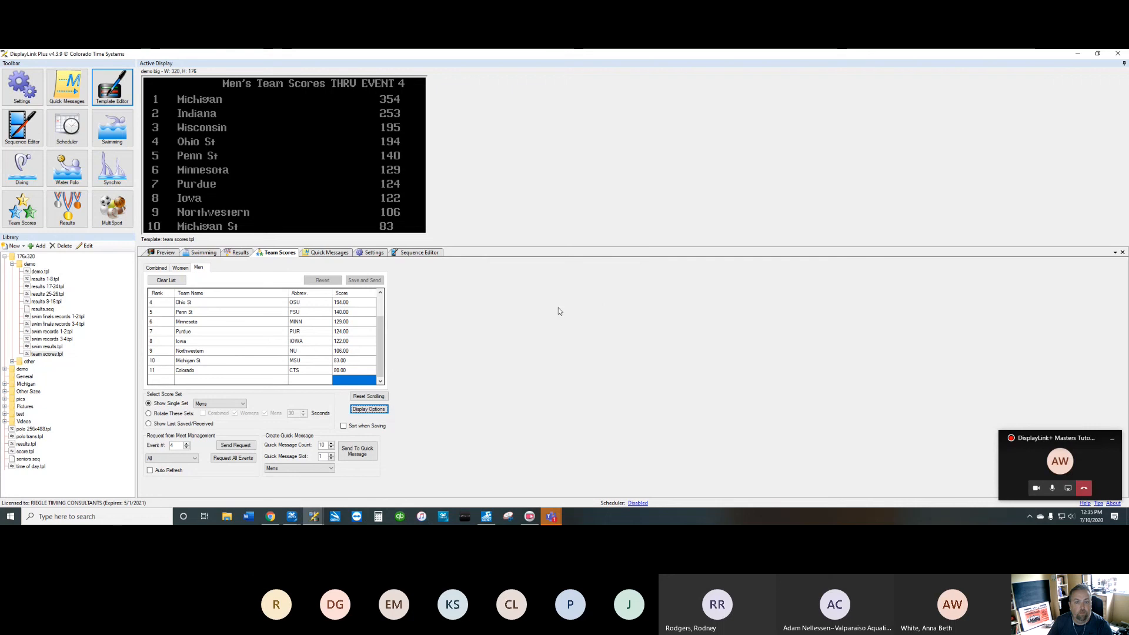
left_click(369, 409)
left_click(562, 271)
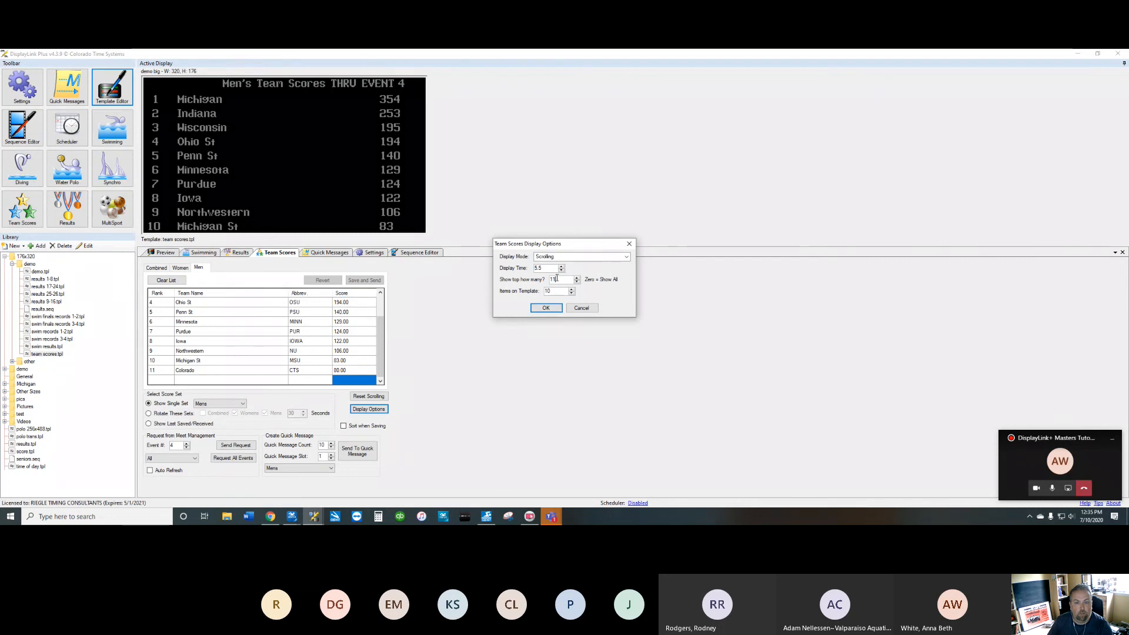
double_click(555, 278)
type("0")
left_click(553, 309)
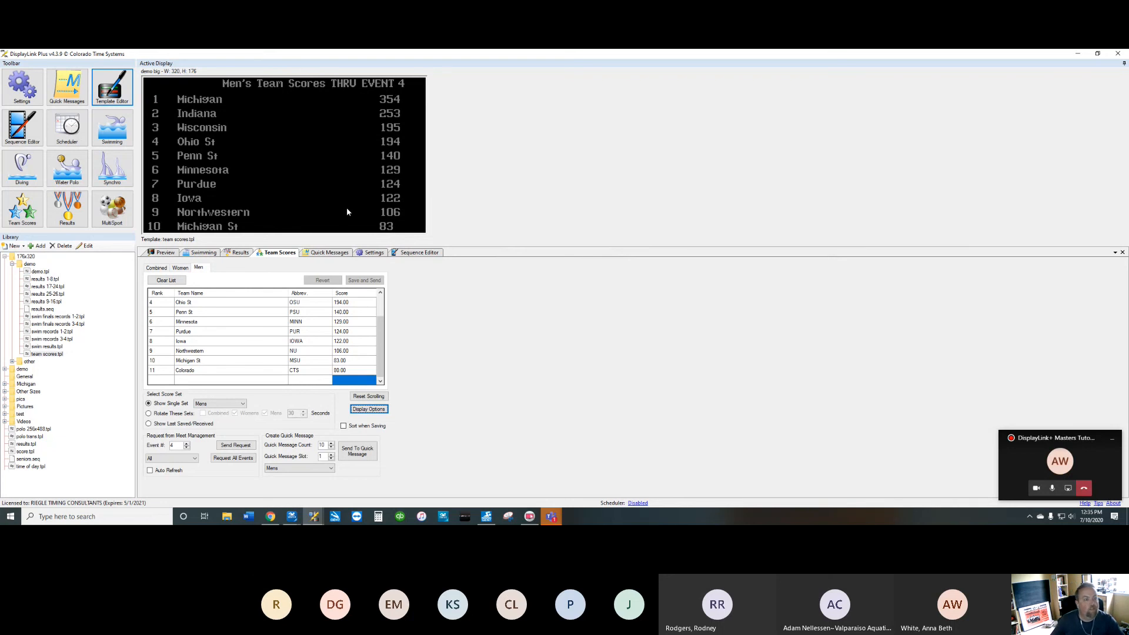
Step: Change the rank 11 team name in the men's list to Colorado Time, leaving sorting when saving switched off
left_click(156, 382)
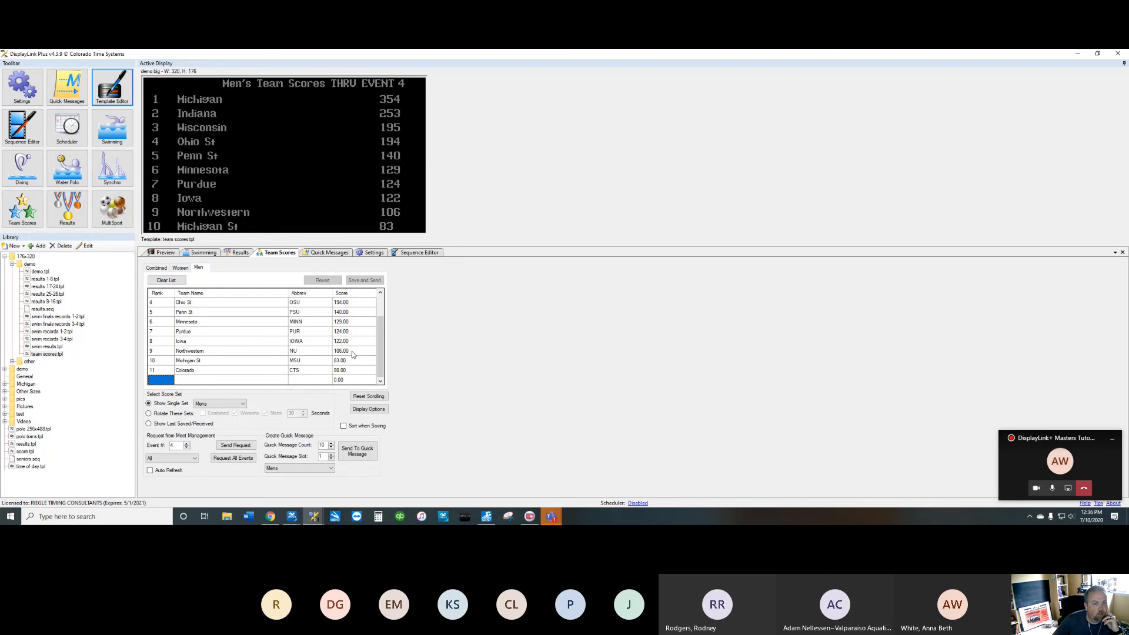
left_click(343, 426)
left_click(209, 371)
left_click(209, 371)
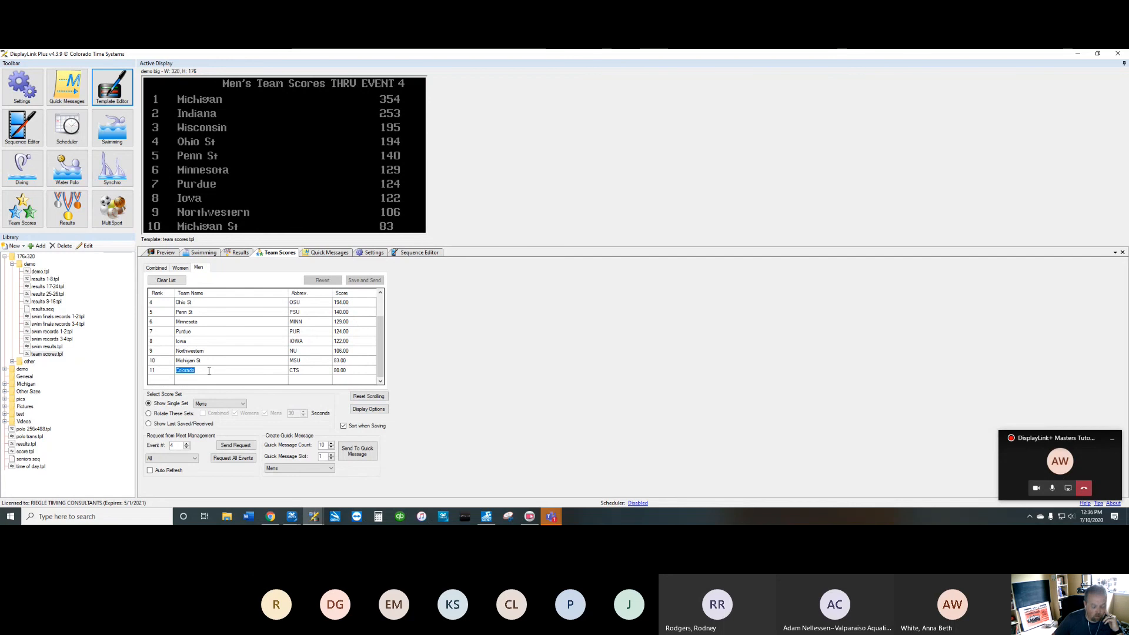
key("BackSpace")
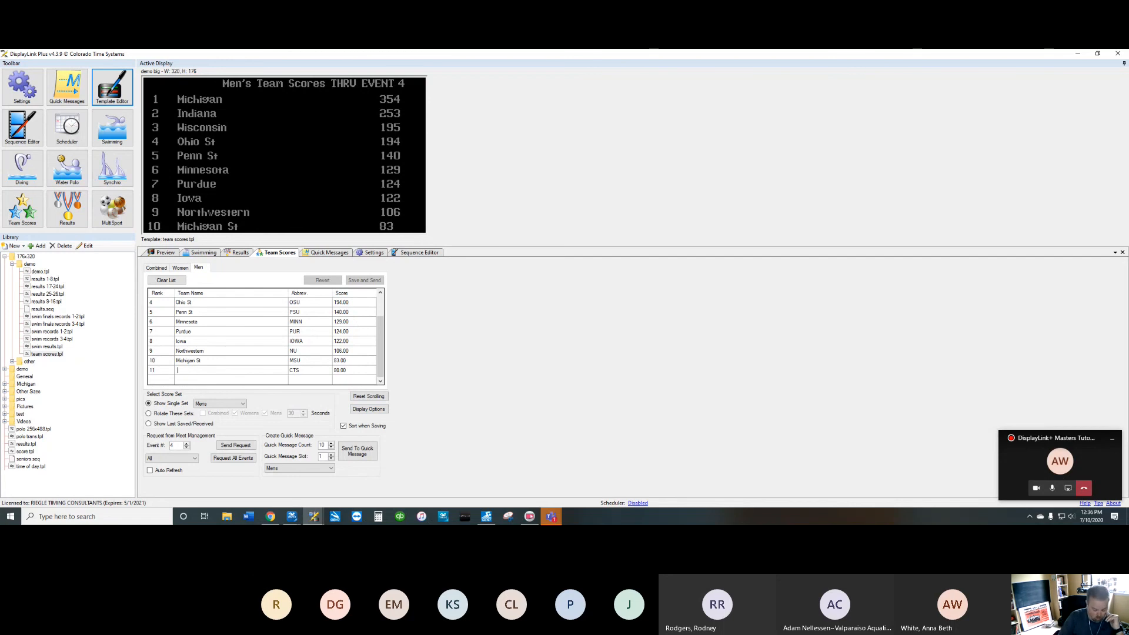
type("Time")
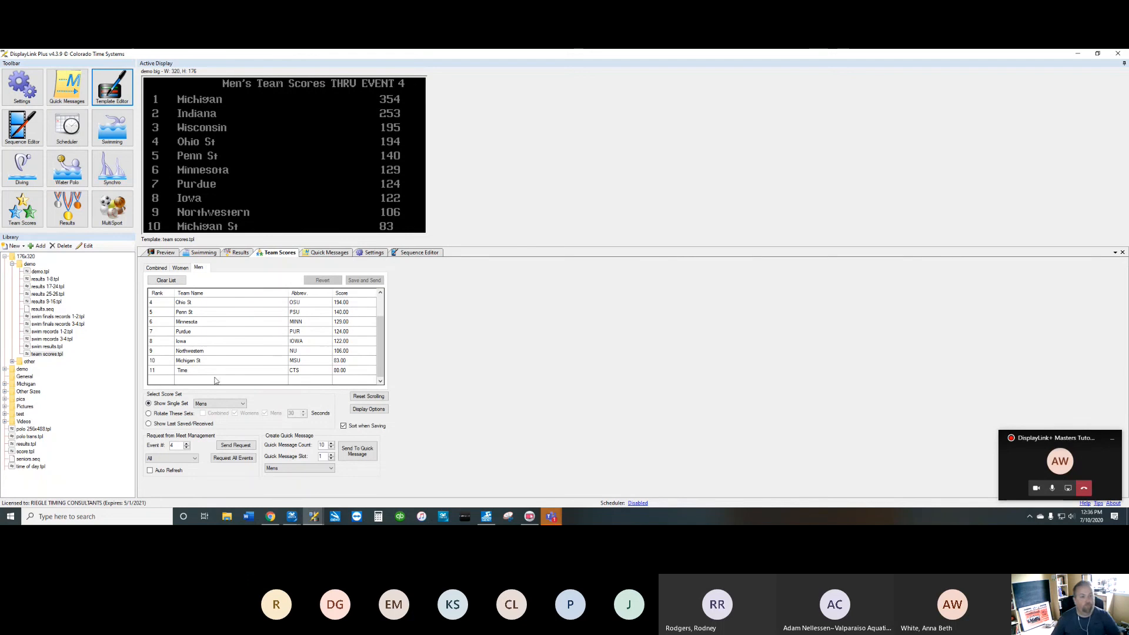
left_click_drag(216, 370, 155, 371)
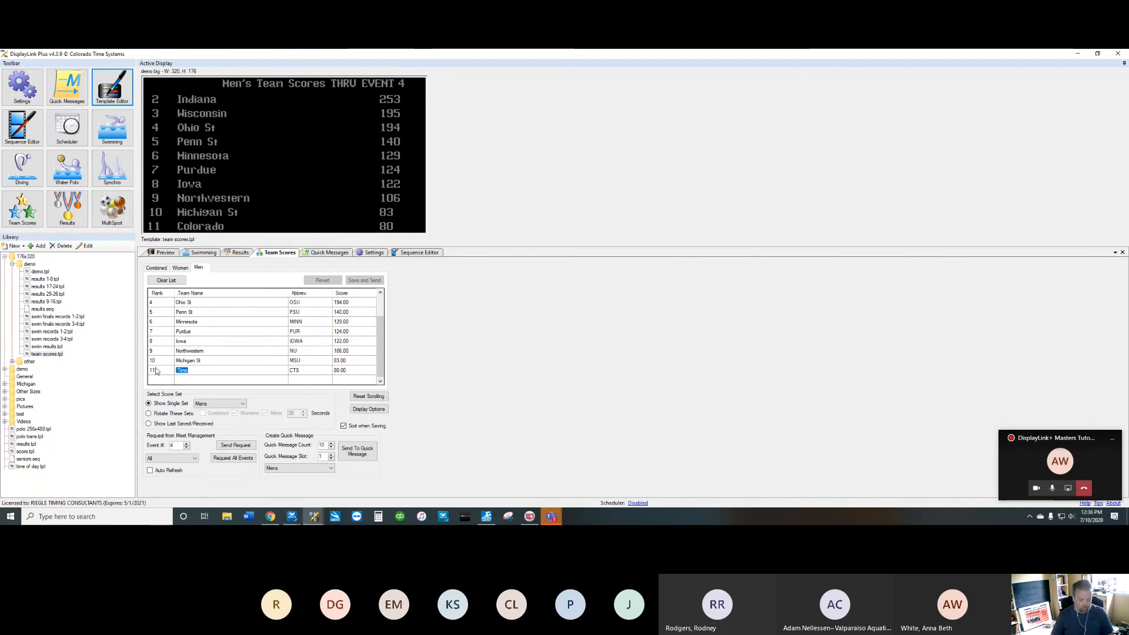
type("Colora")
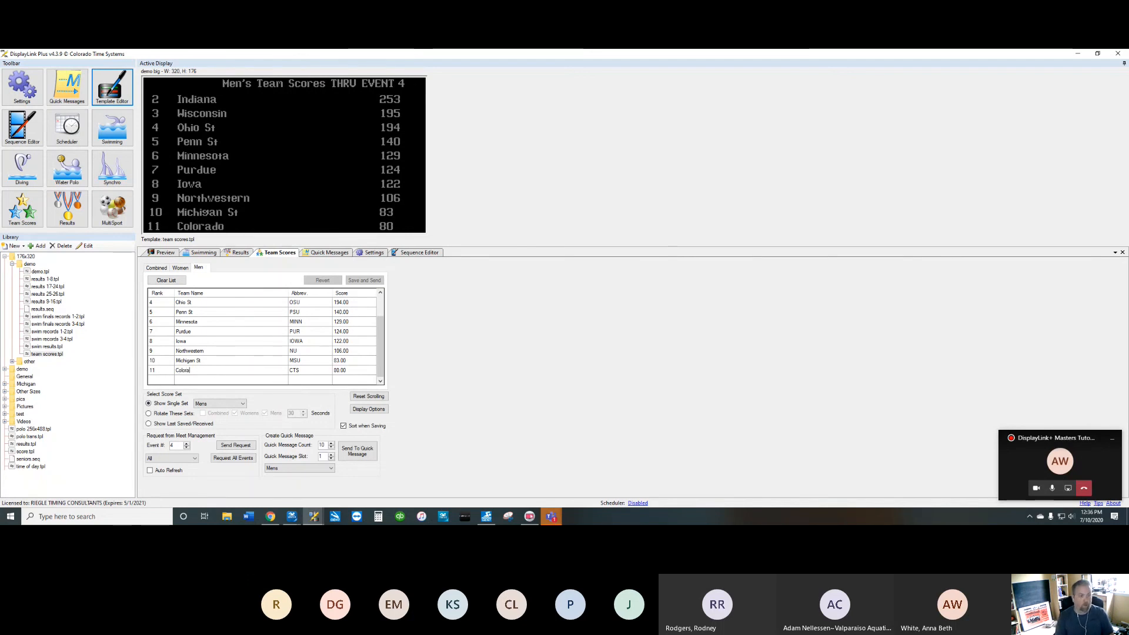
type("do Time")
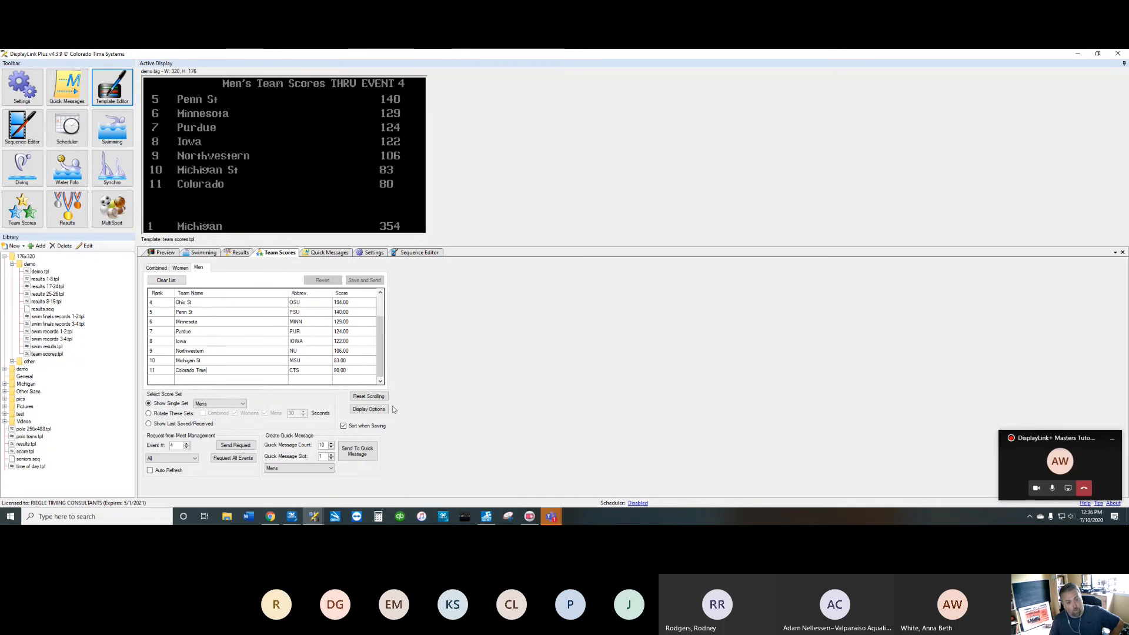
left_click(351, 425)
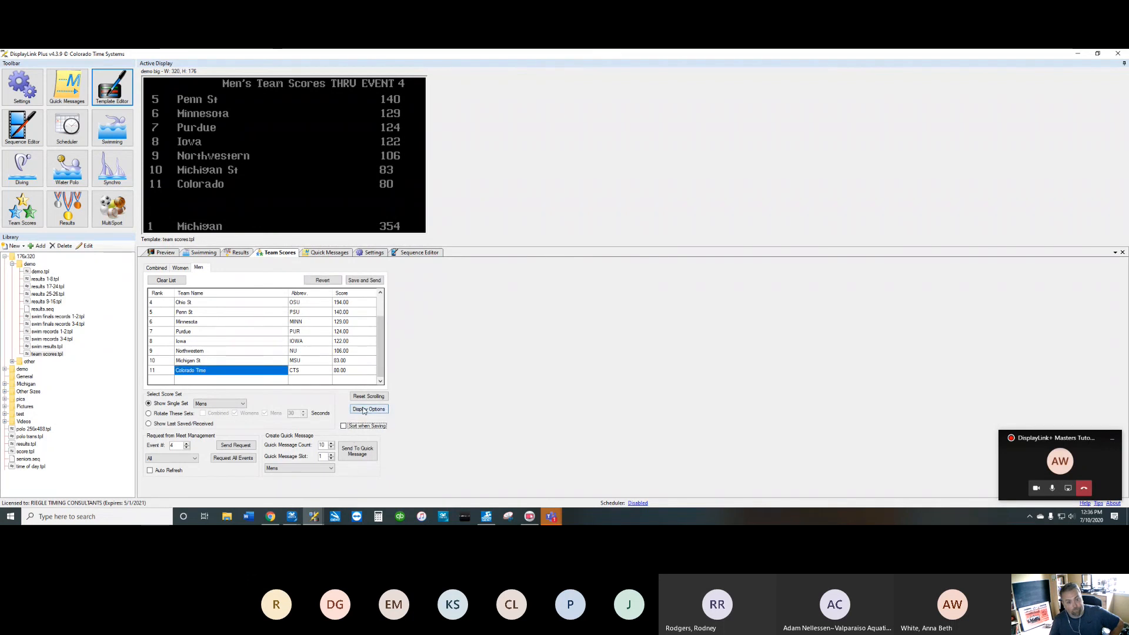
Step: Review the team scores display options without changing them, then look at the women's score list and return to the men's
left_click(363, 410)
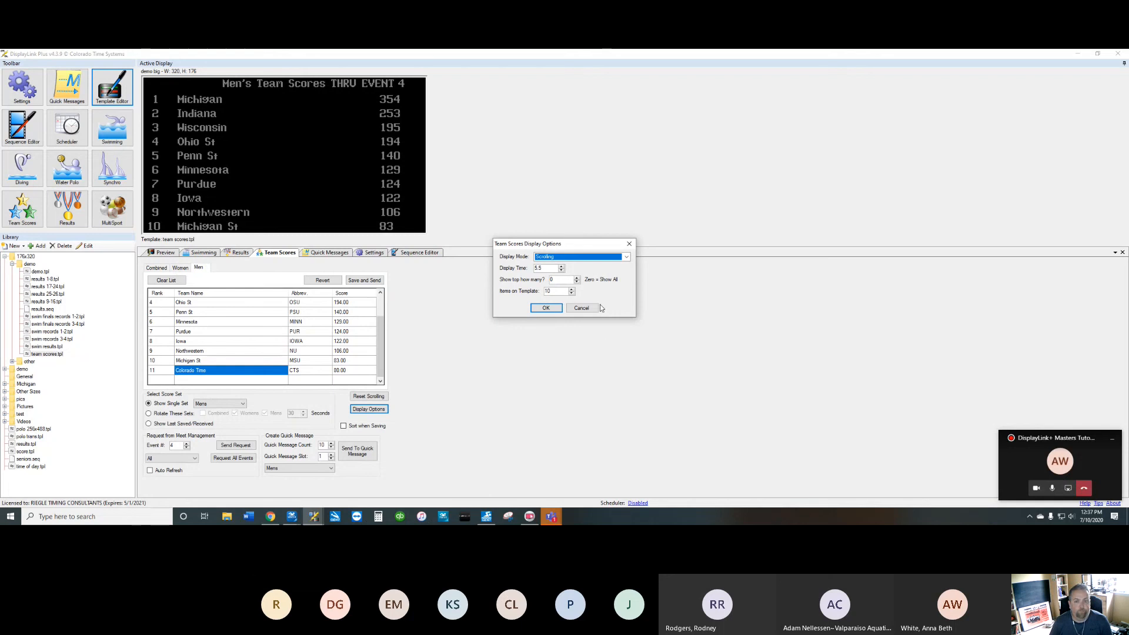
left_click(584, 310)
left_click(180, 268)
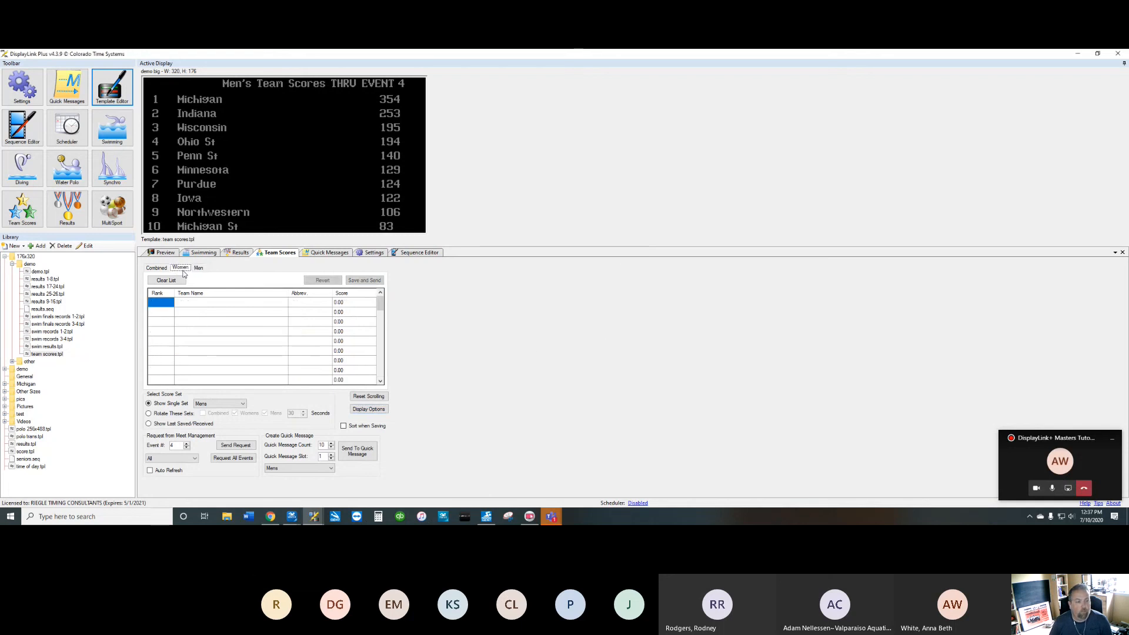
left_click(198, 269)
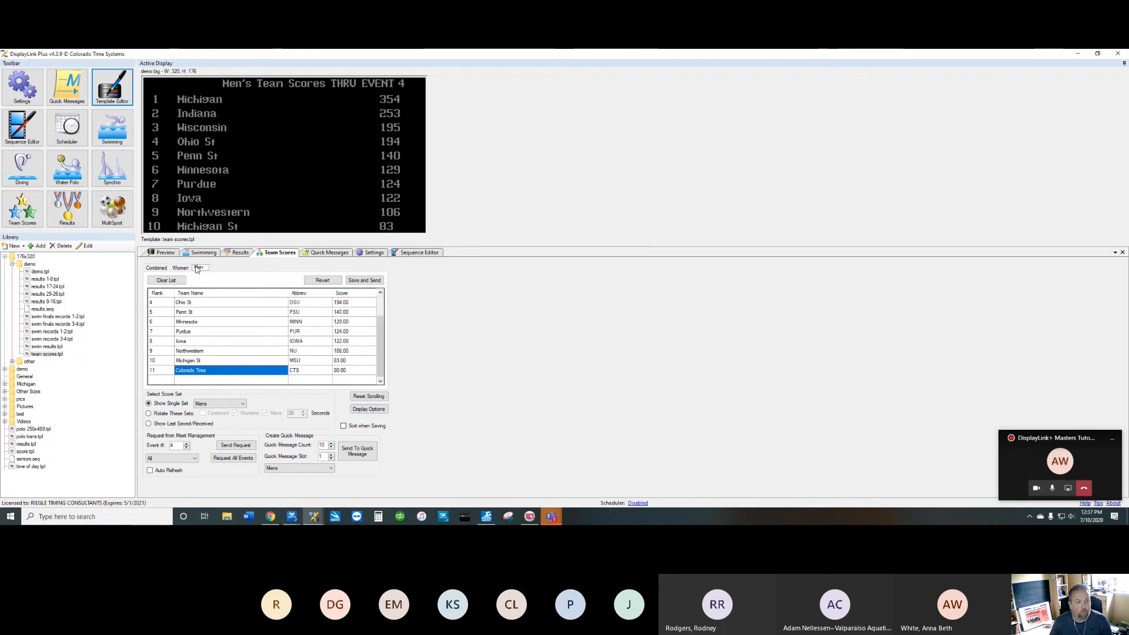
Step: Try rotating the women's and men's score sets, then show the last saved or received scores, keeping meet management requests on All
left_click(149, 414)
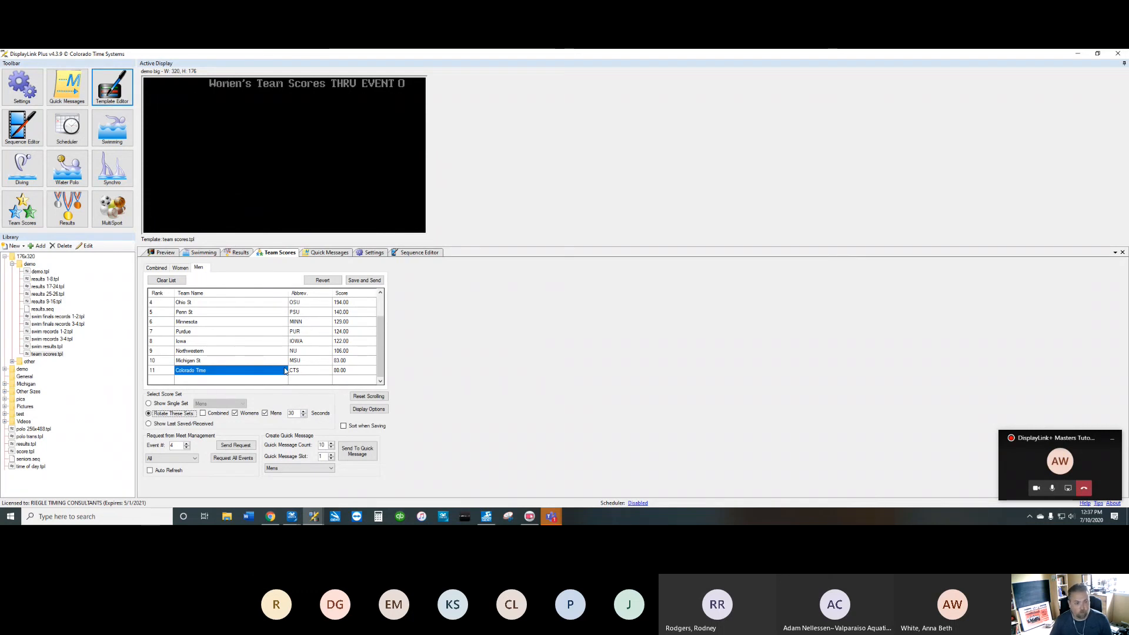
left_click(148, 424)
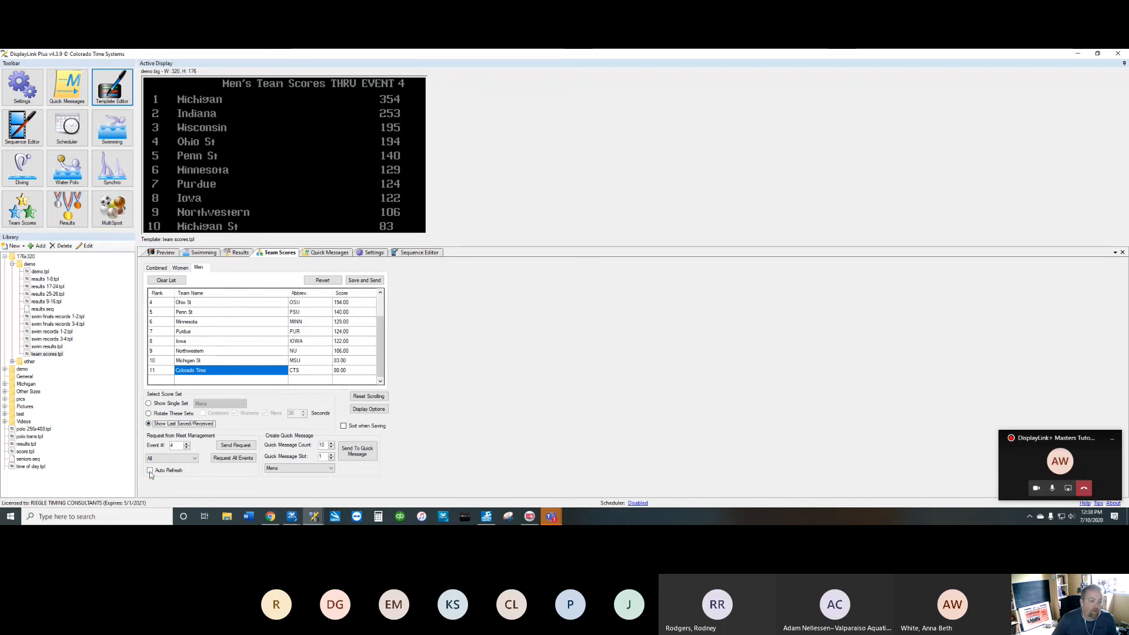
left_click(190, 458)
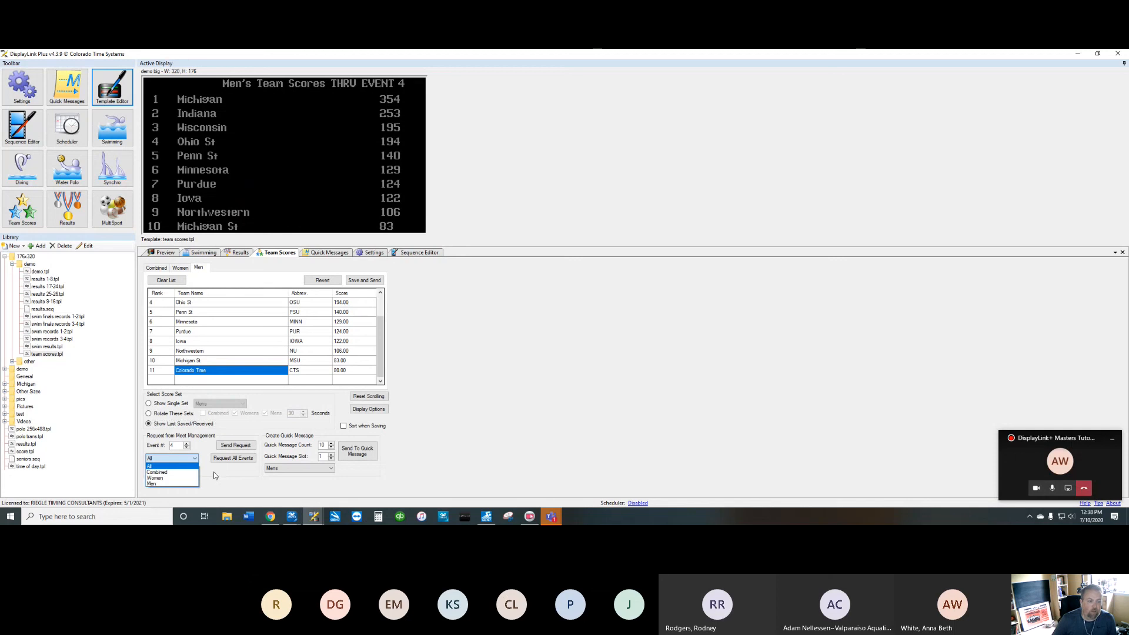
left_click(214, 474)
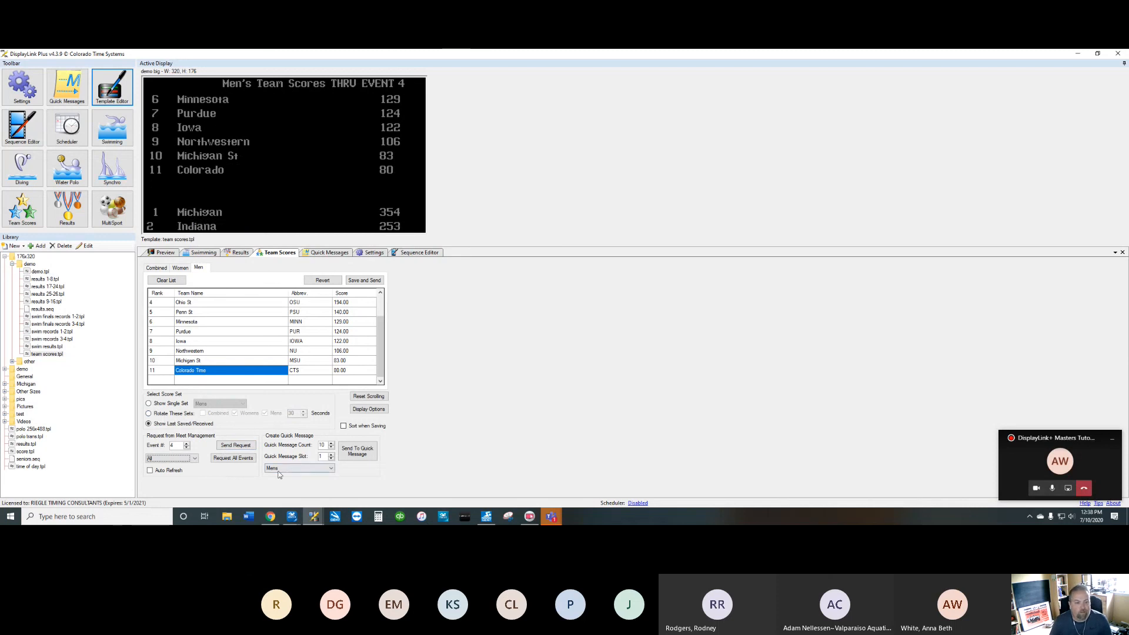
Step: Switch the score set for the quick message to Womens and back to Mens
left_click(331, 469)
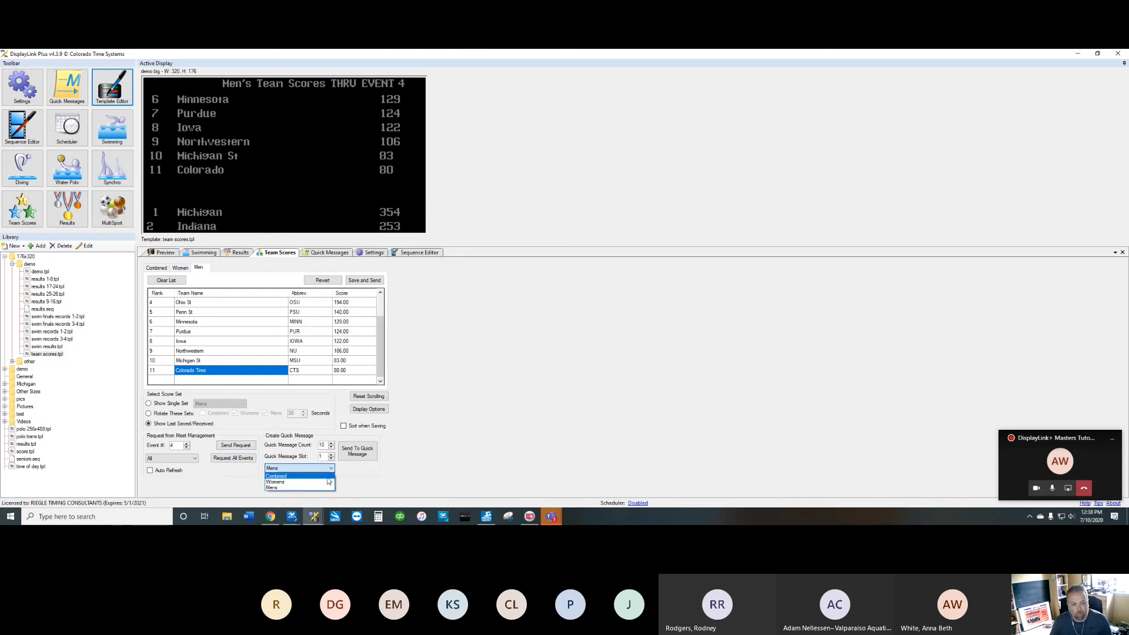
left_click(326, 487)
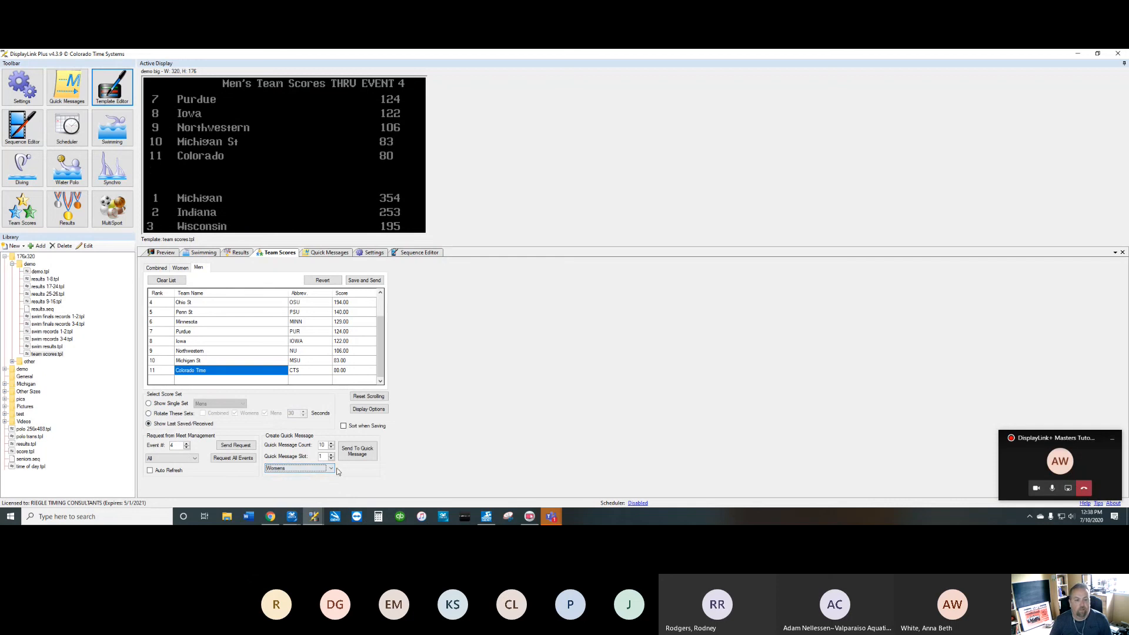
left_click(331, 469)
left_click(317, 493)
Step: View the active quick messages and show swim finals records 1-2.tpl from the demo folder on the active display
left_click(329, 252)
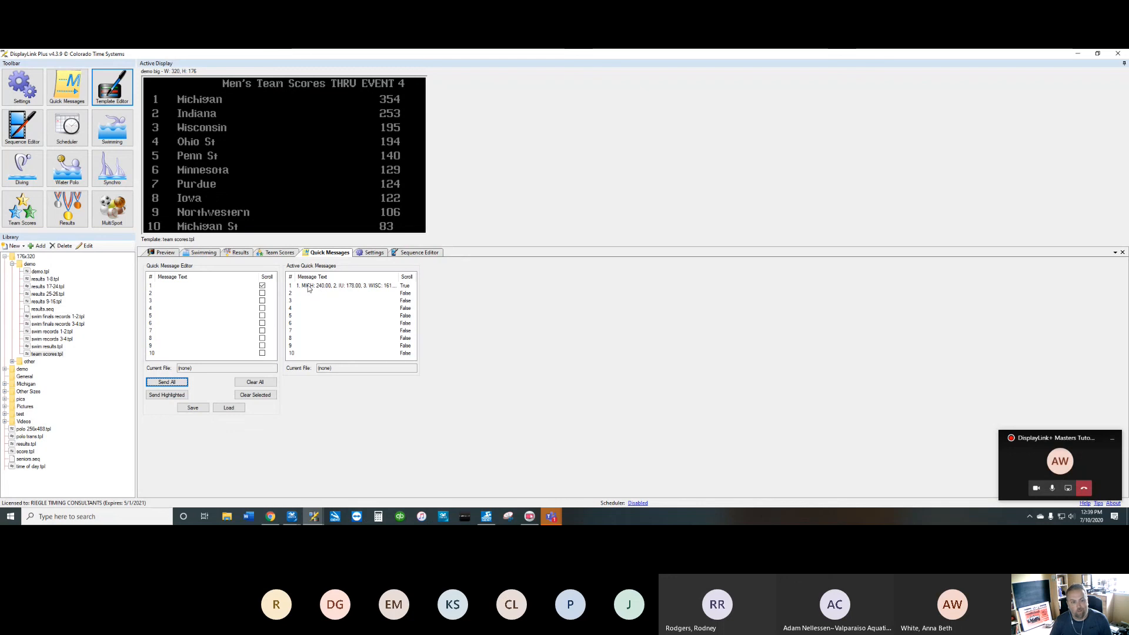
double_click(39, 317)
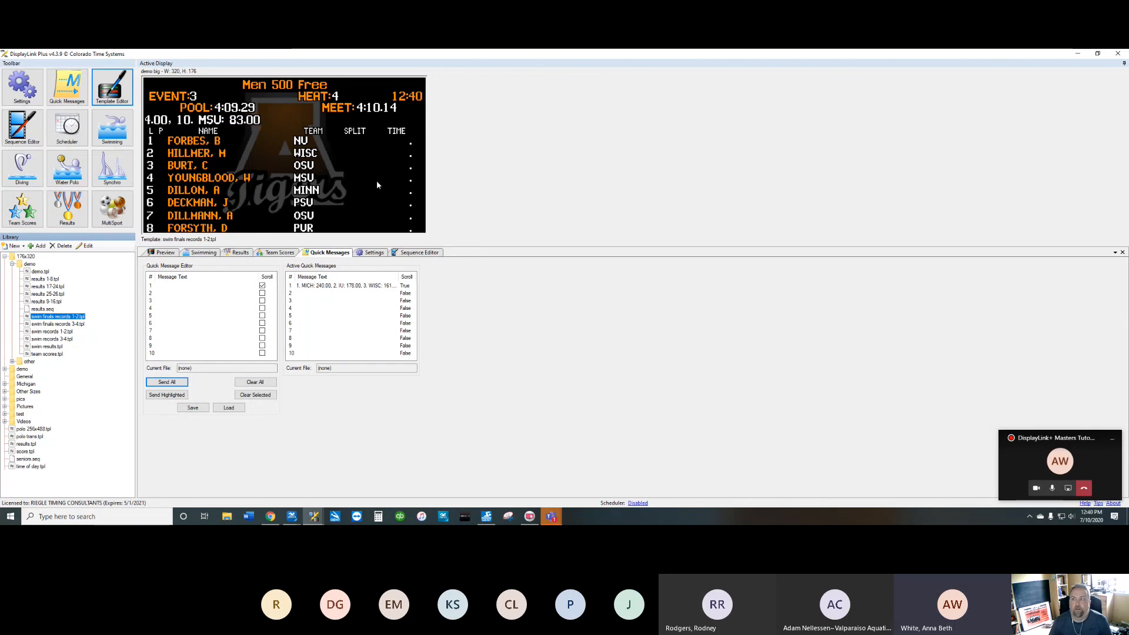
Step: Minimize DisplayLink Plus, close the Run the Meet window and exit Meet Manager
left_click(1079, 54)
left_click(1079, 54)
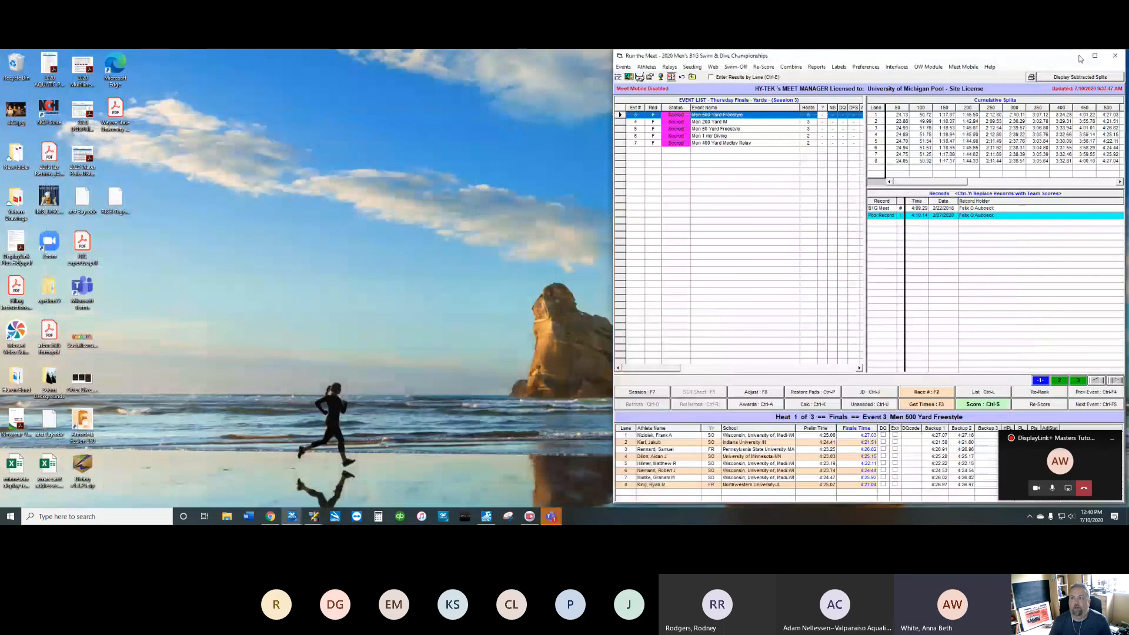
left_click(1115, 55)
left_click(1115, 55)
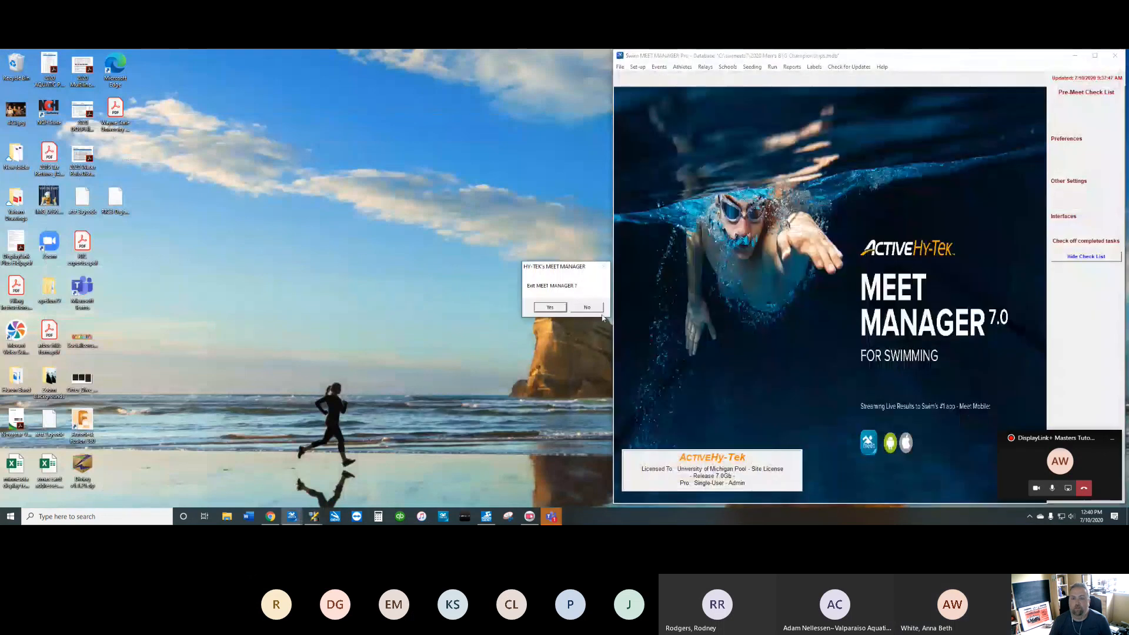
left_click(538, 308)
Step: Set the scaling of display 2 to 125% in the Windows display settings
right_click(609, 179)
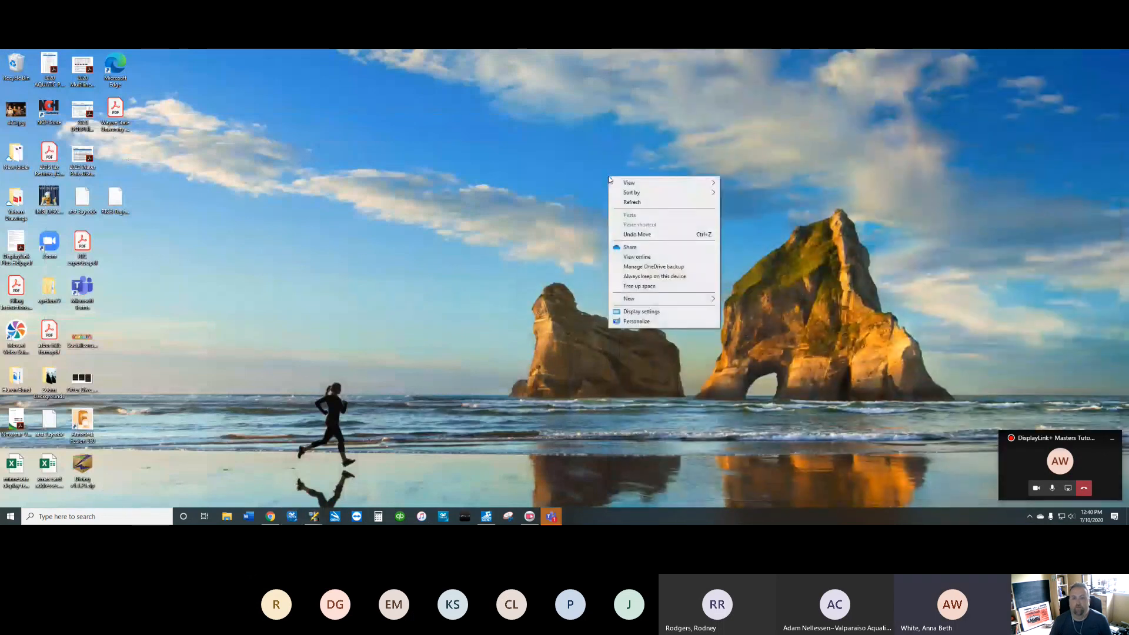
left_click(658, 312)
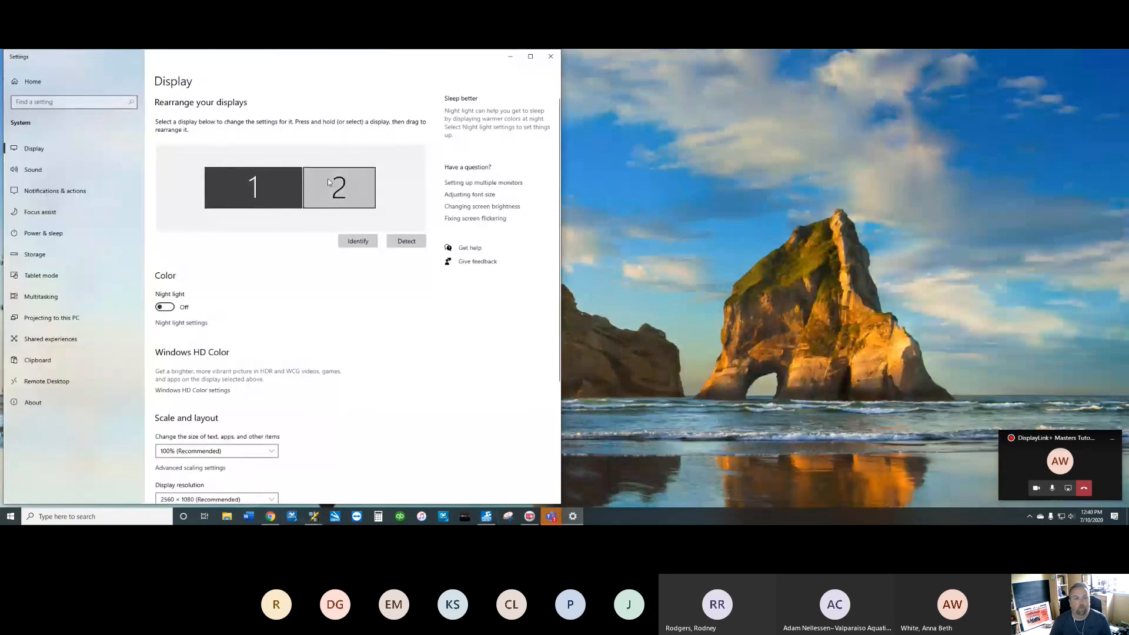
left_click(327, 178)
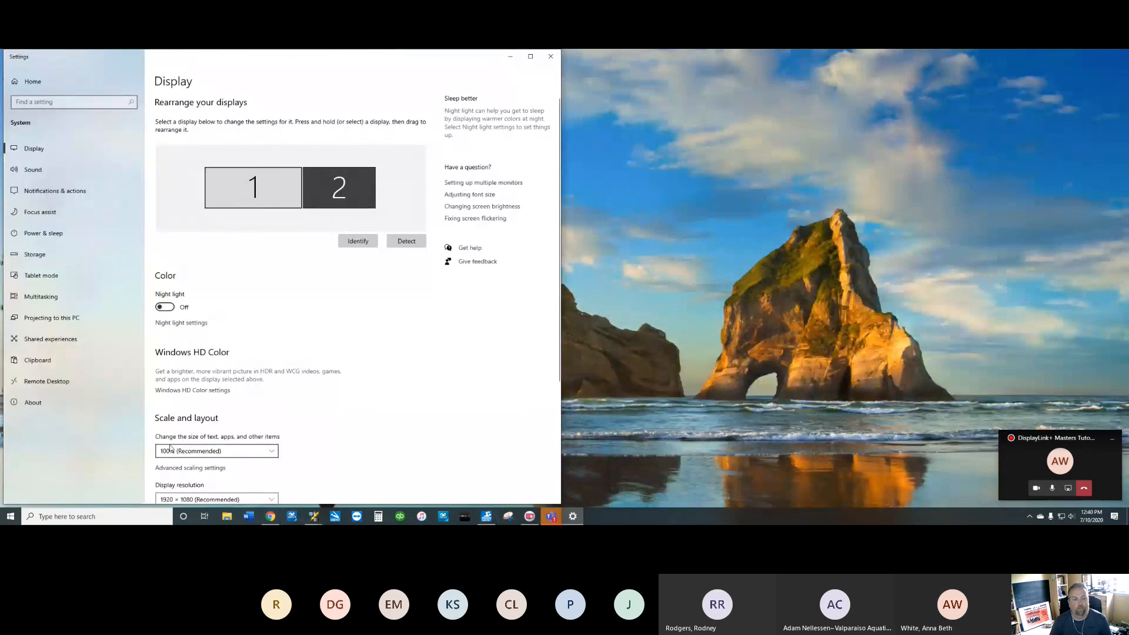
left_click(211, 451)
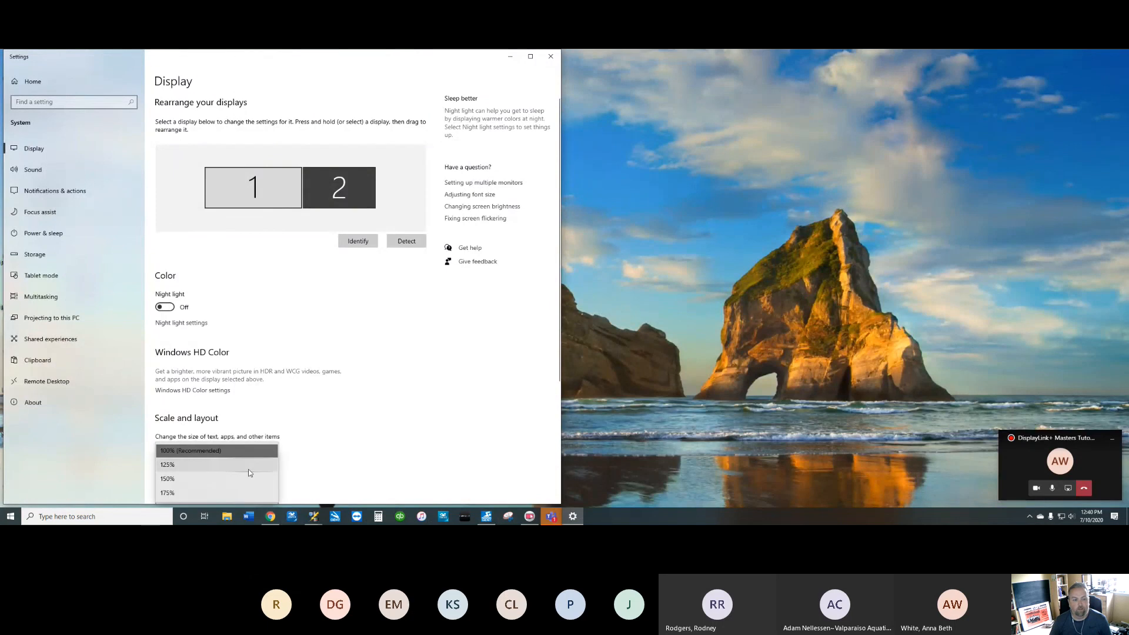
left_click(249, 468)
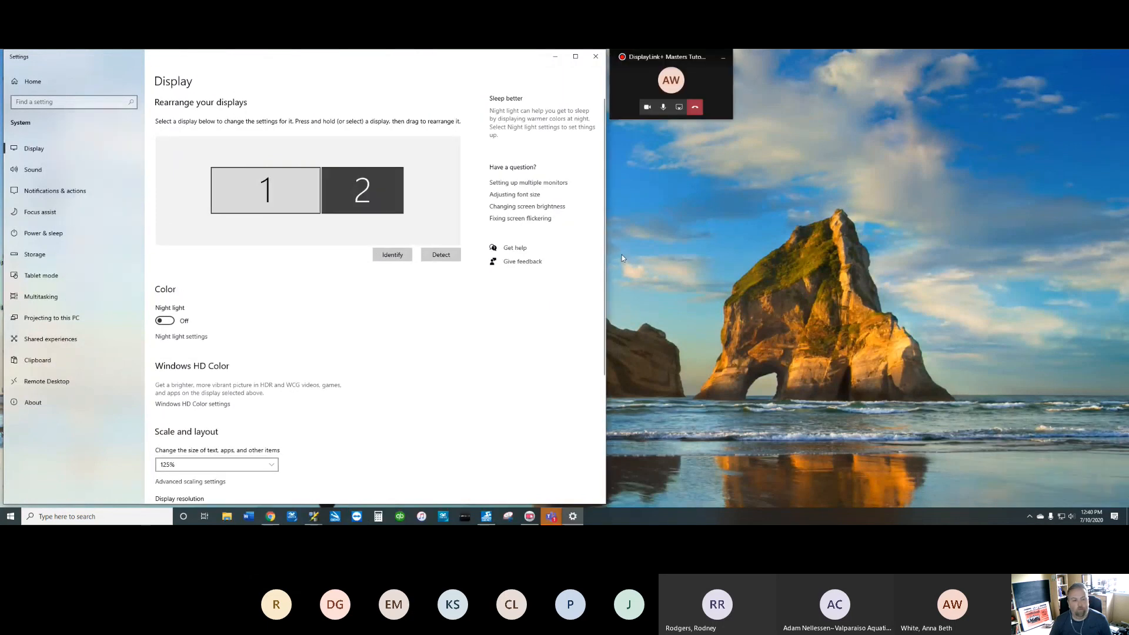
Step: Set the scaling of display 2 back to 100% (Recommended) and close the Windows display settings
left_click(270, 468)
left_click(267, 455)
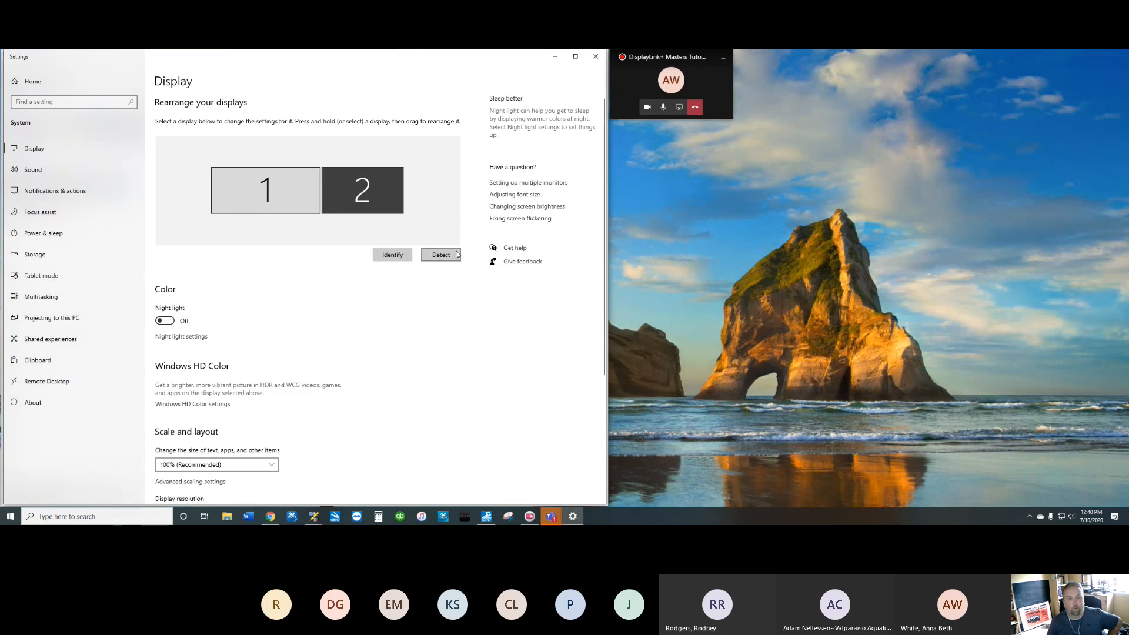
left_click(596, 57)
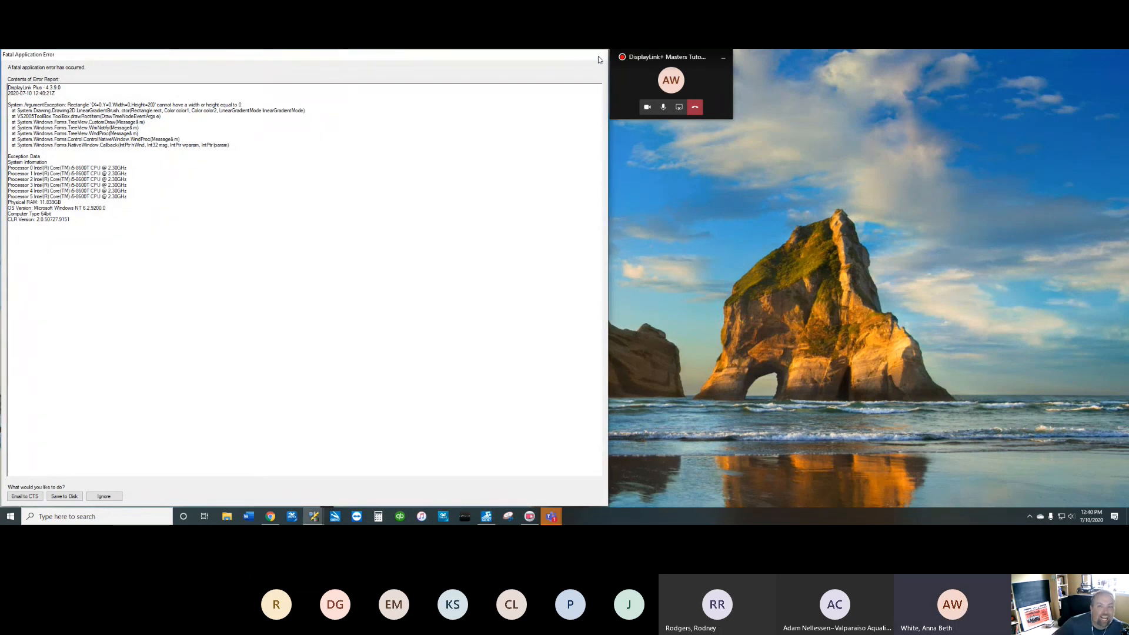
Step: Dismiss the DisplayLink Plus error report, start DisplayLink Plus again and bring up the open Teams windows
left_click(597, 55)
mouse_move(314, 516)
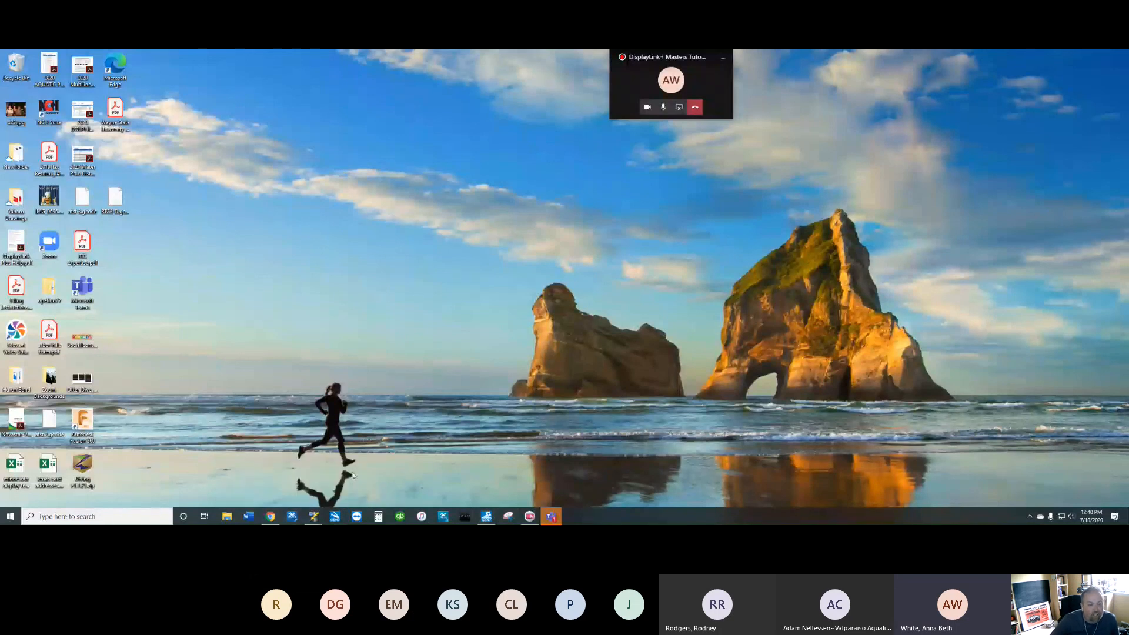
left_click(314, 516)
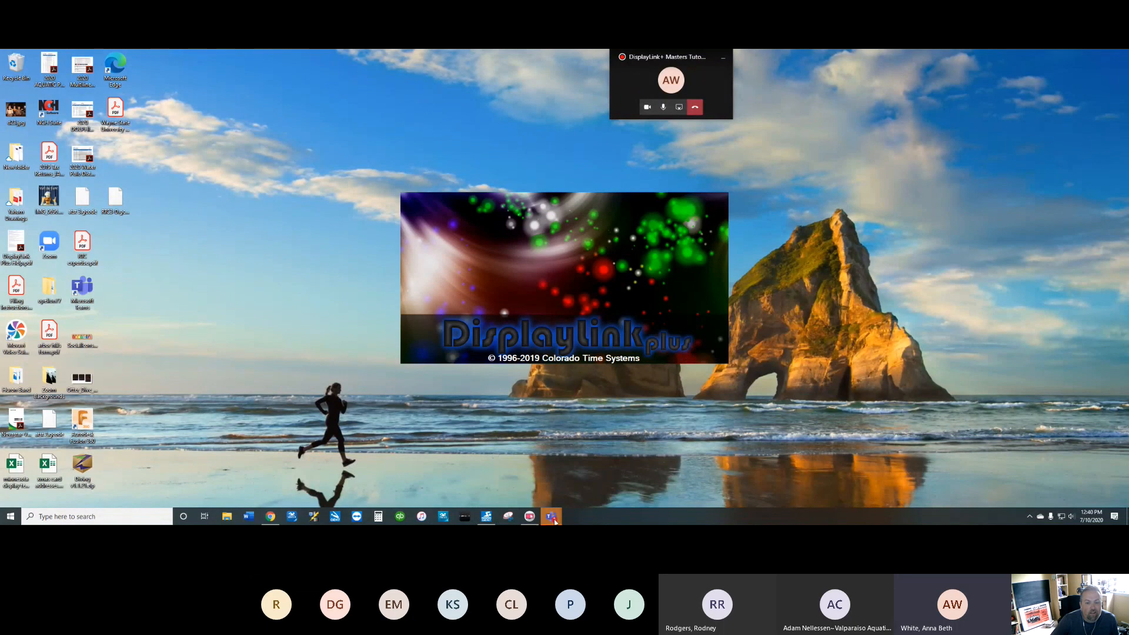
left_click(554, 521)
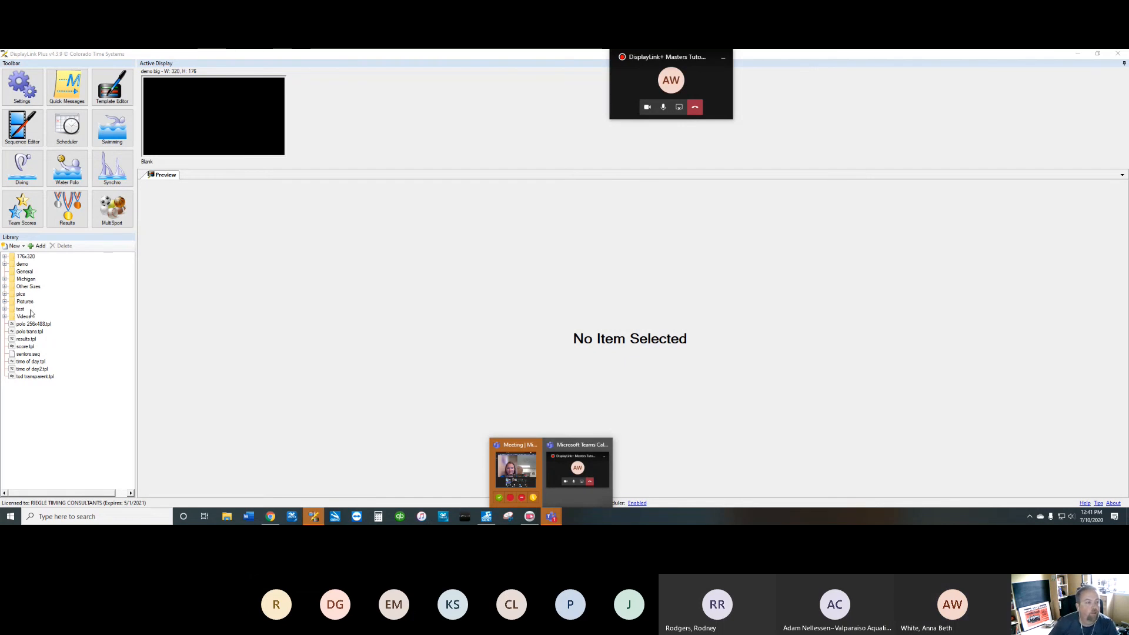
Step: Expand the 176x320 library folder and its demo subfolder, and put swim results.tpl on the active display
left_click(6, 256)
double_click(29, 263)
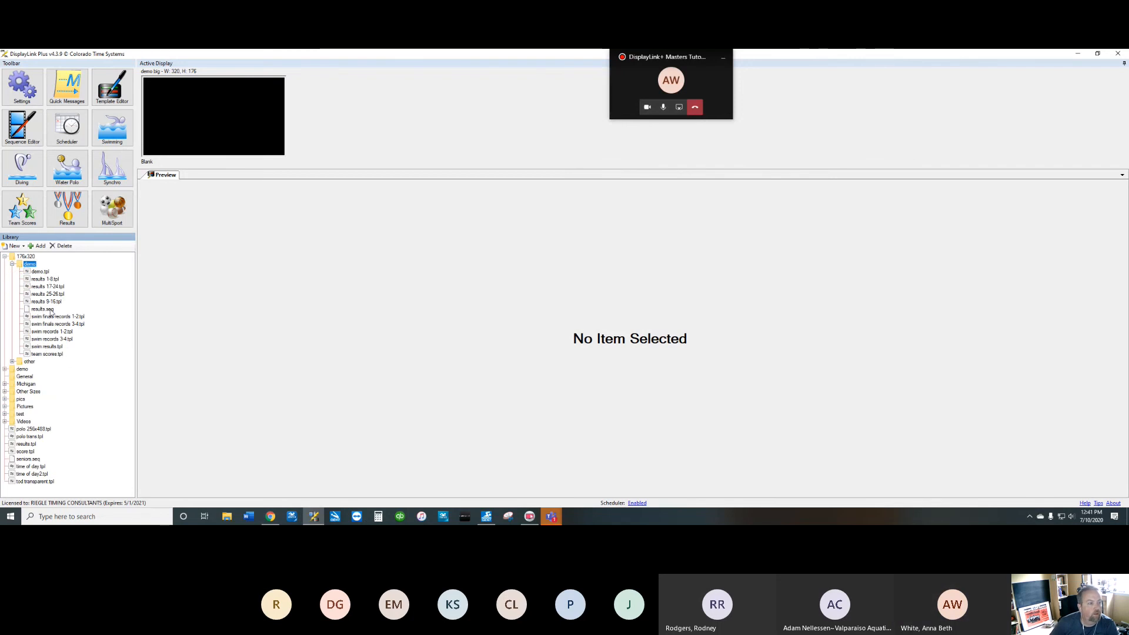
double_click(47, 347)
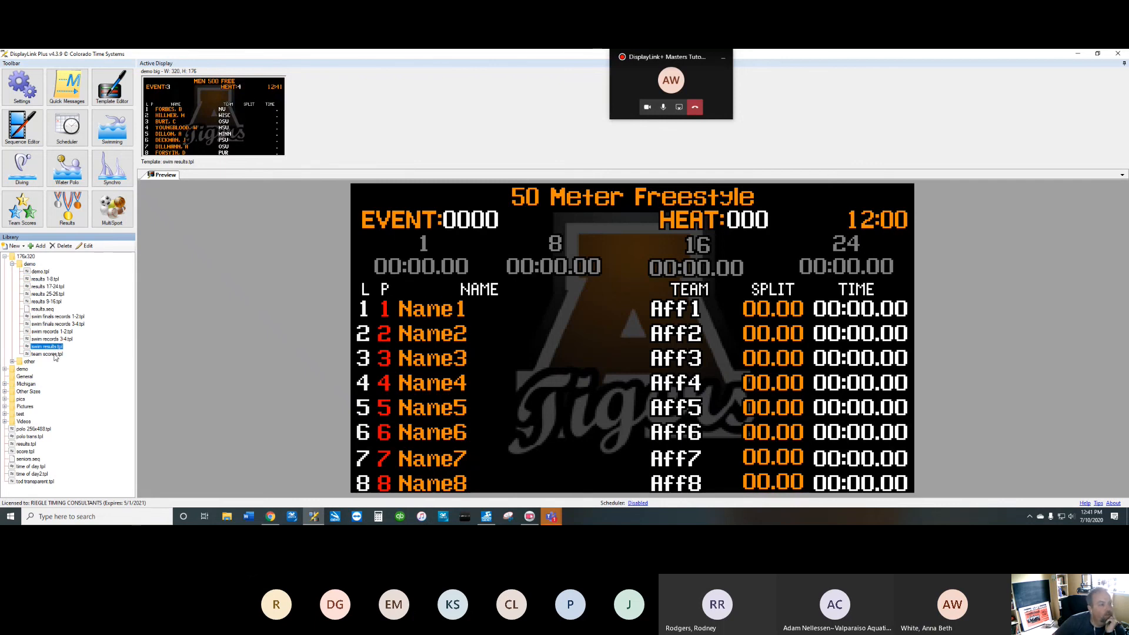
left_click(50, 331)
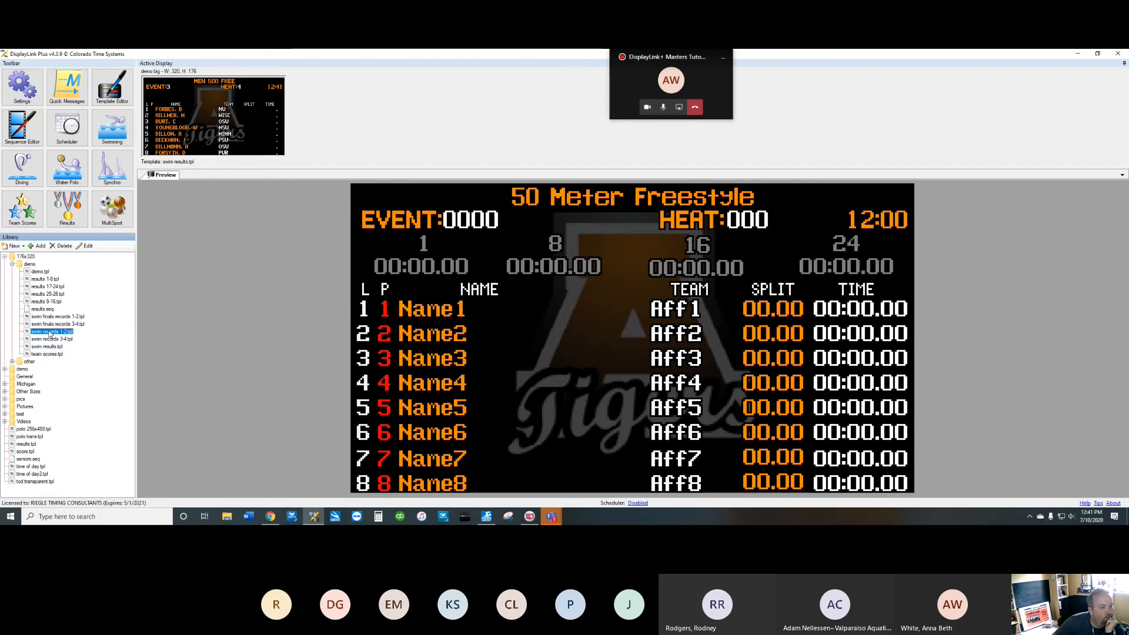
left_click(48, 346)
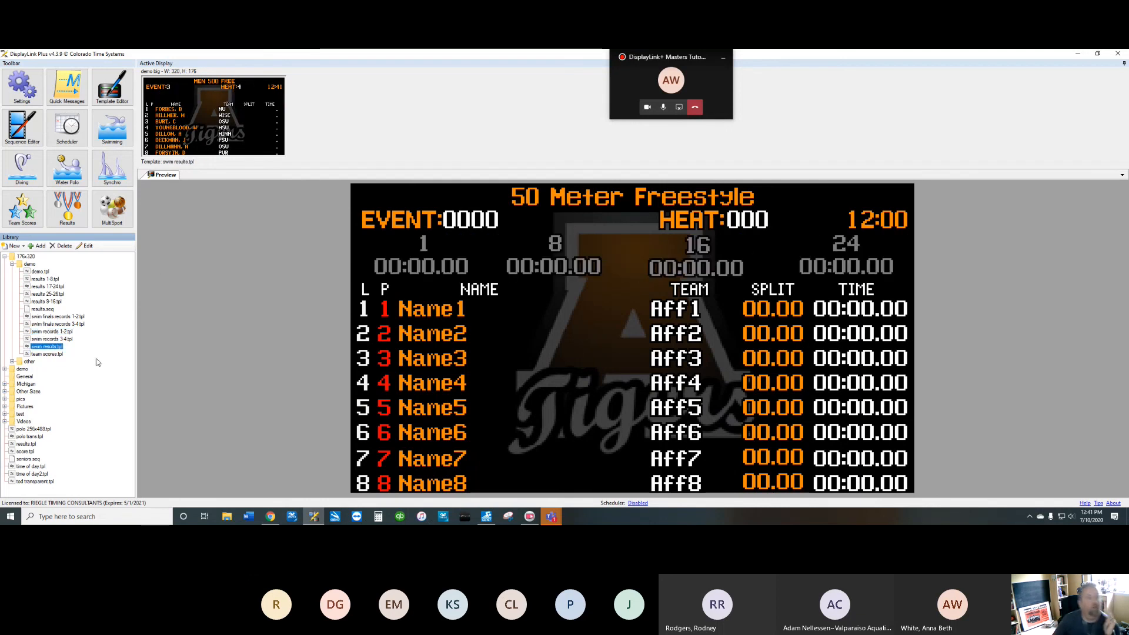
Step: Open swim results.tpl in the Template Editor and delete the rank and time items above the column headings
left_click(67, 208)
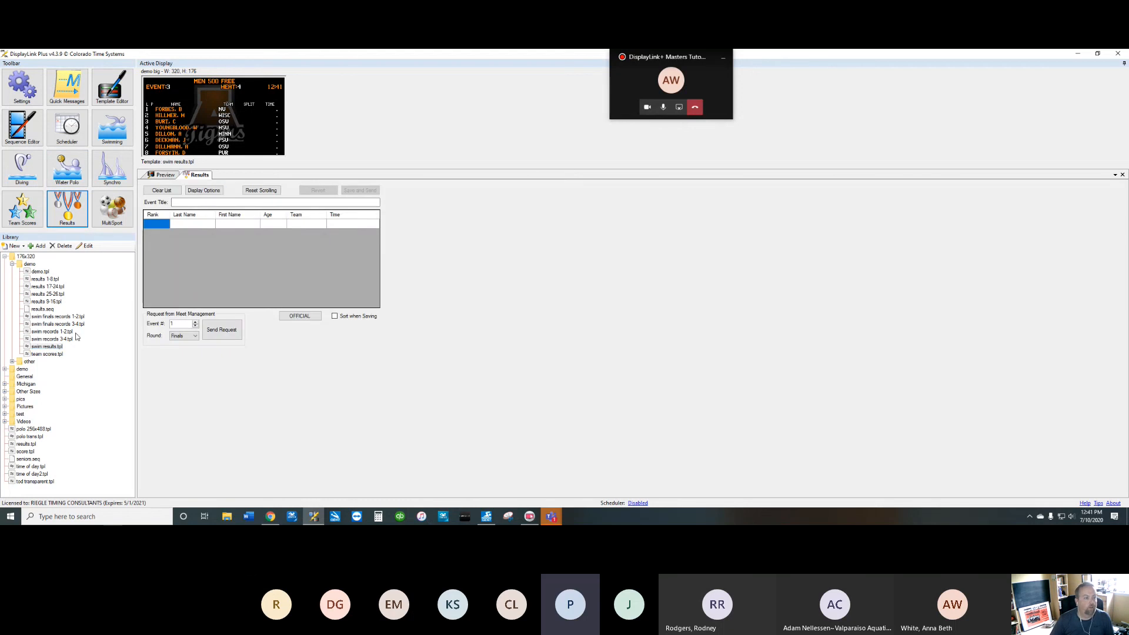
left_click(86, 246)
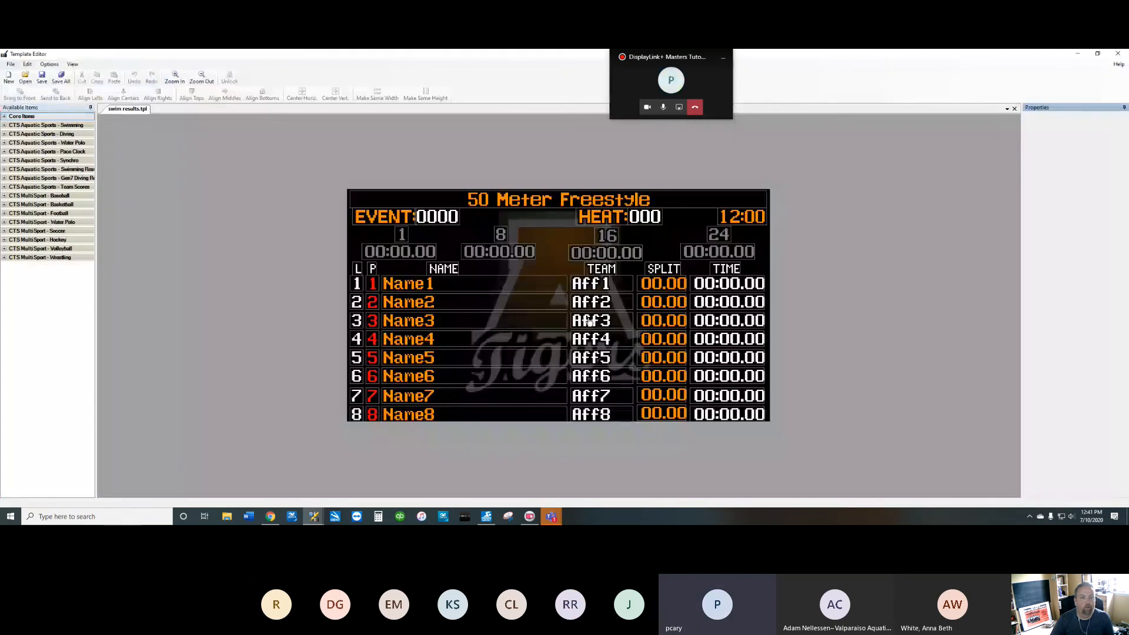
left_click(404, 233)
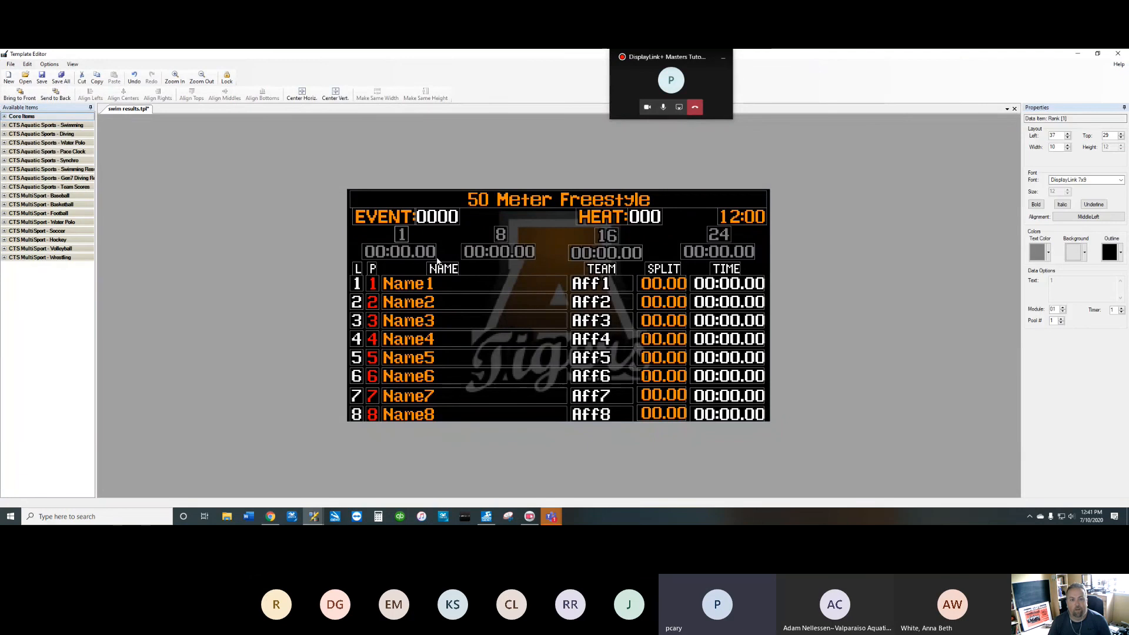
left_click_drag(384, 231, 756, 261)
key("Delete")
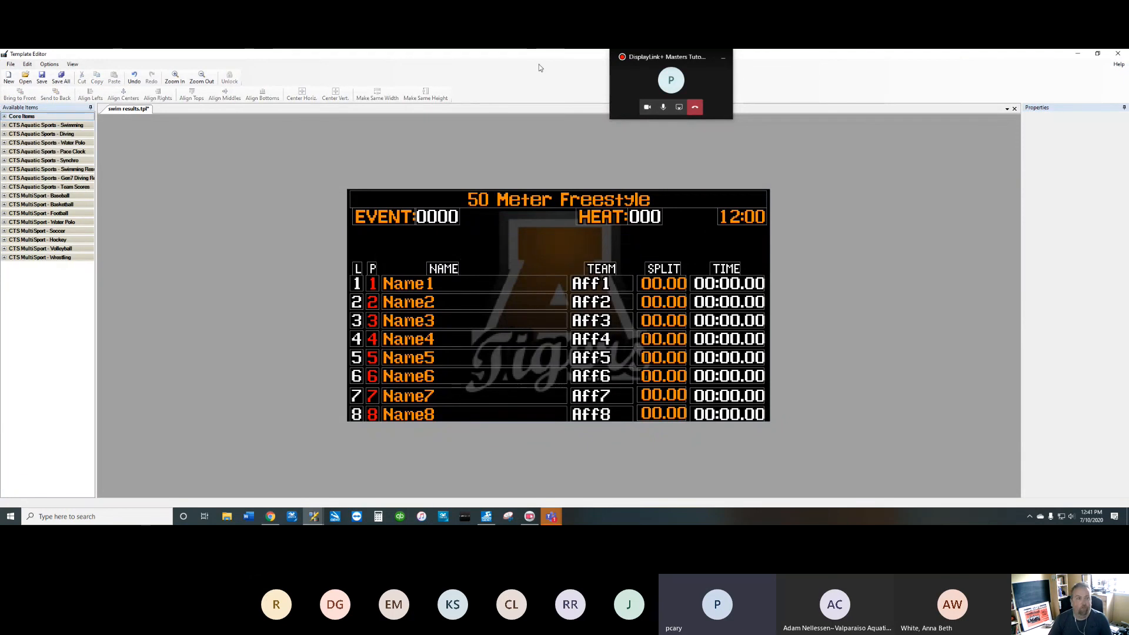
Step: Add four horizontally spread swimming results Rank items and place them in the empty area below the event and heat line
left_click(5, 169)
left_click(16, 178)
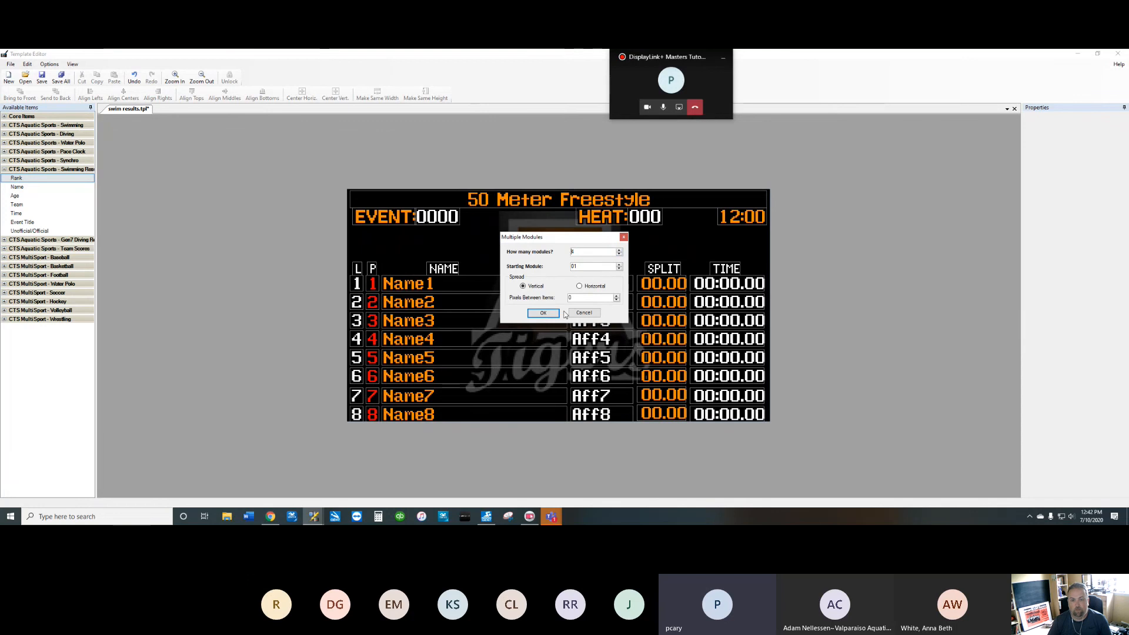
left_click(579, 287)
left_click(542, 313)
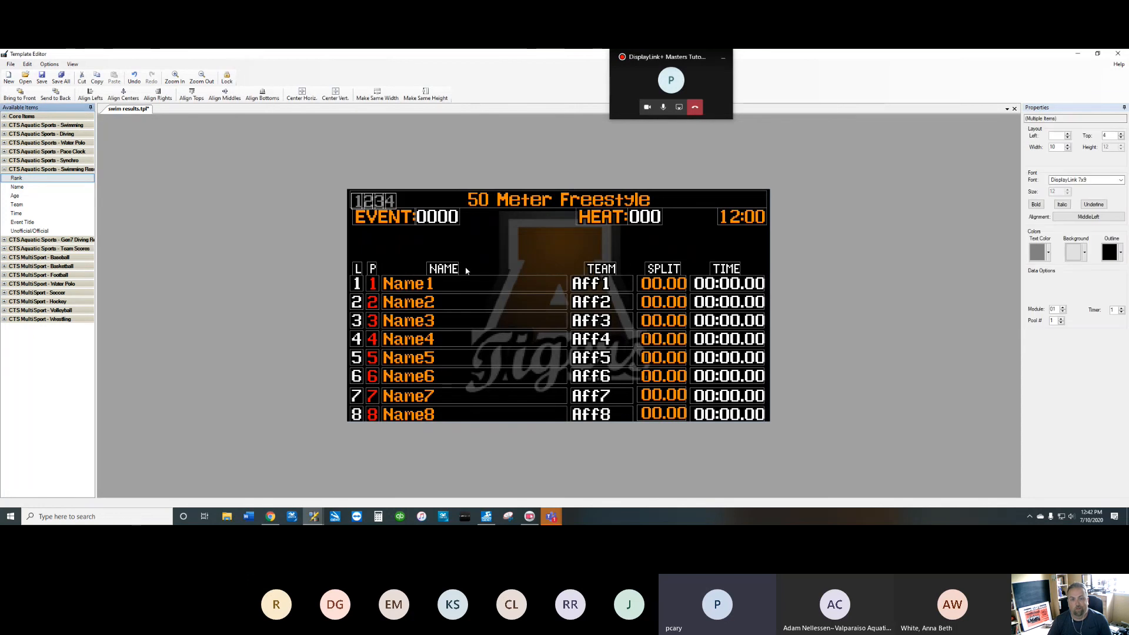
left_click_drag(533, 232, 534, 231)
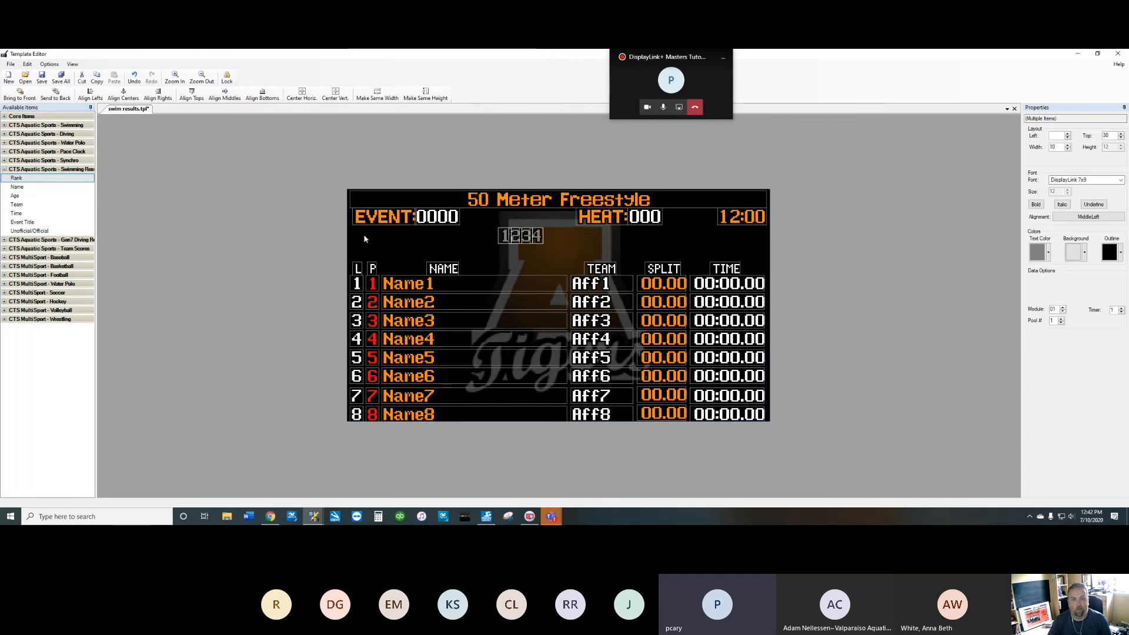
Step: Add four horizontally spread swimming results Time items and place them in a row just below the rank items
double_click(37, 215)
type("4")
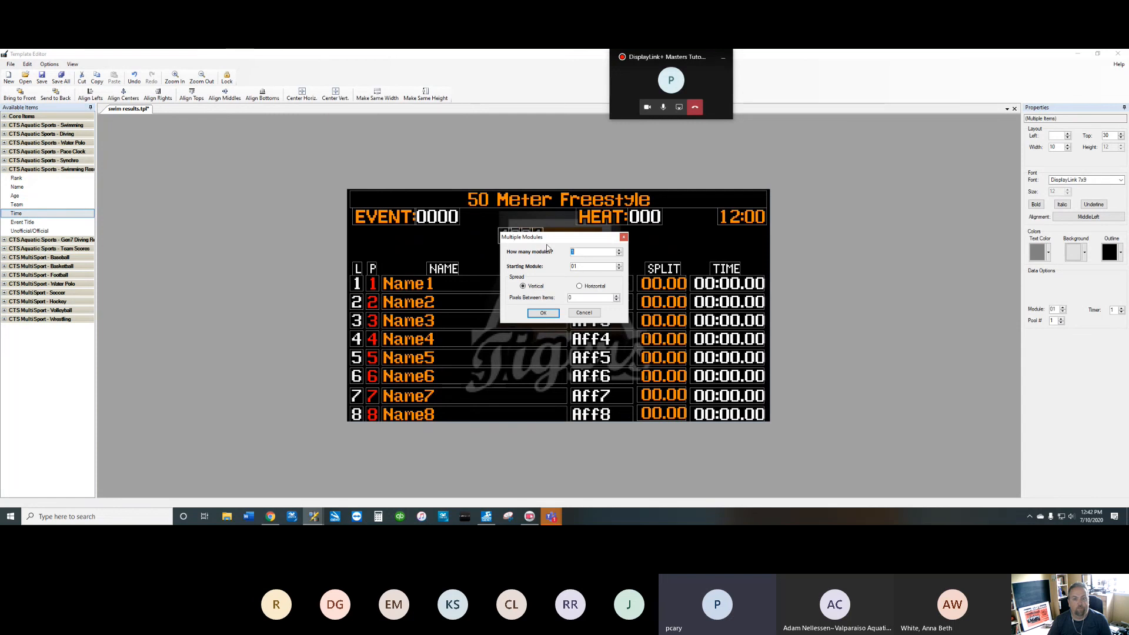
left_click(558, 312)
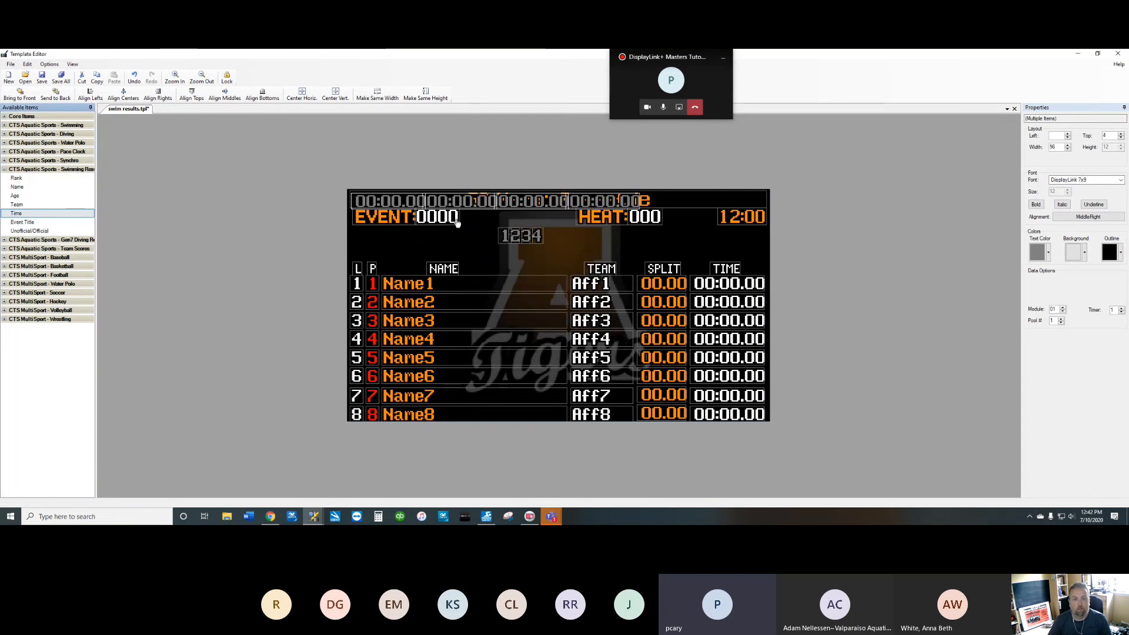
left_click_drag(453, 199, 632, 244)
Step: Separate the four rank items so that each one sits above its matching time item
left_click(563, 231)
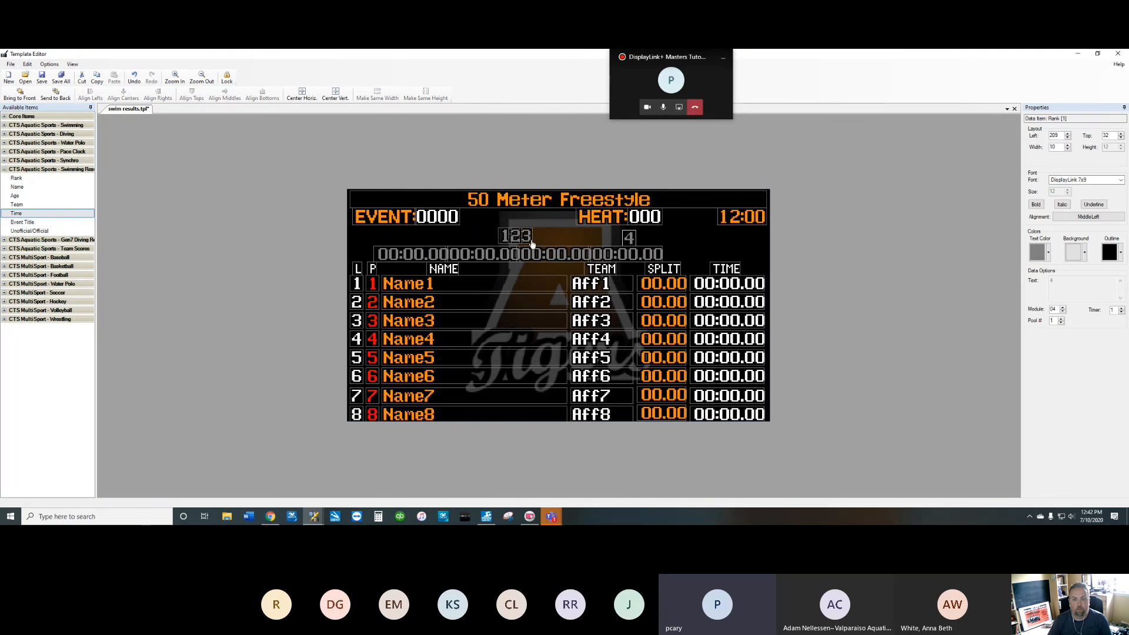
left_click_drag(529, 236, 420, 242)
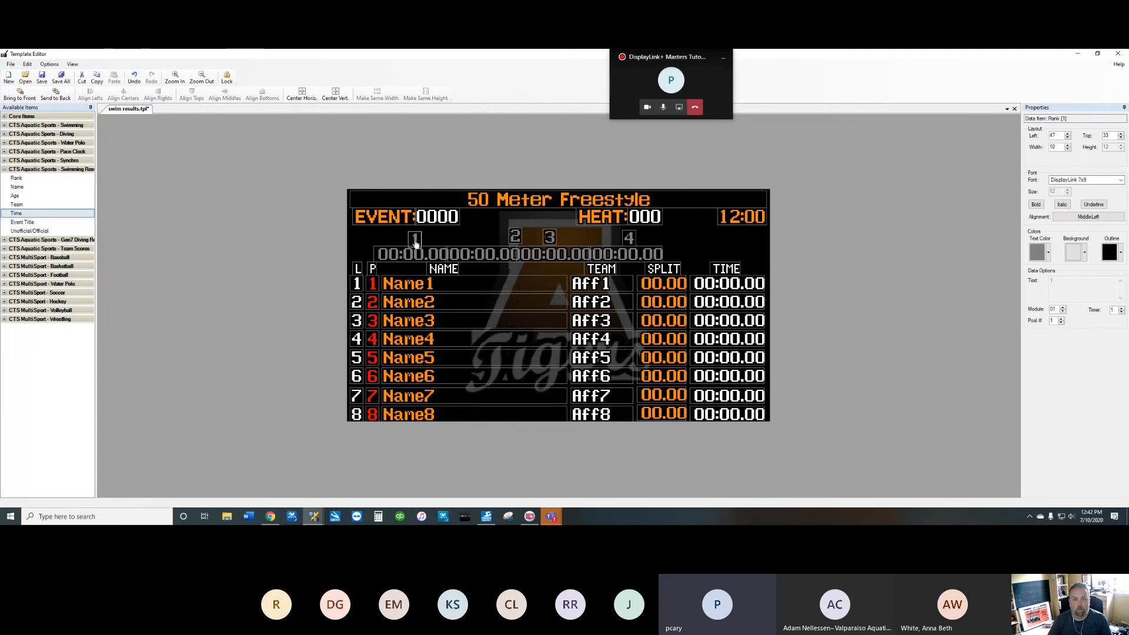
left_click_drag(520, 237, 496, 238)
left_click(415, 238)
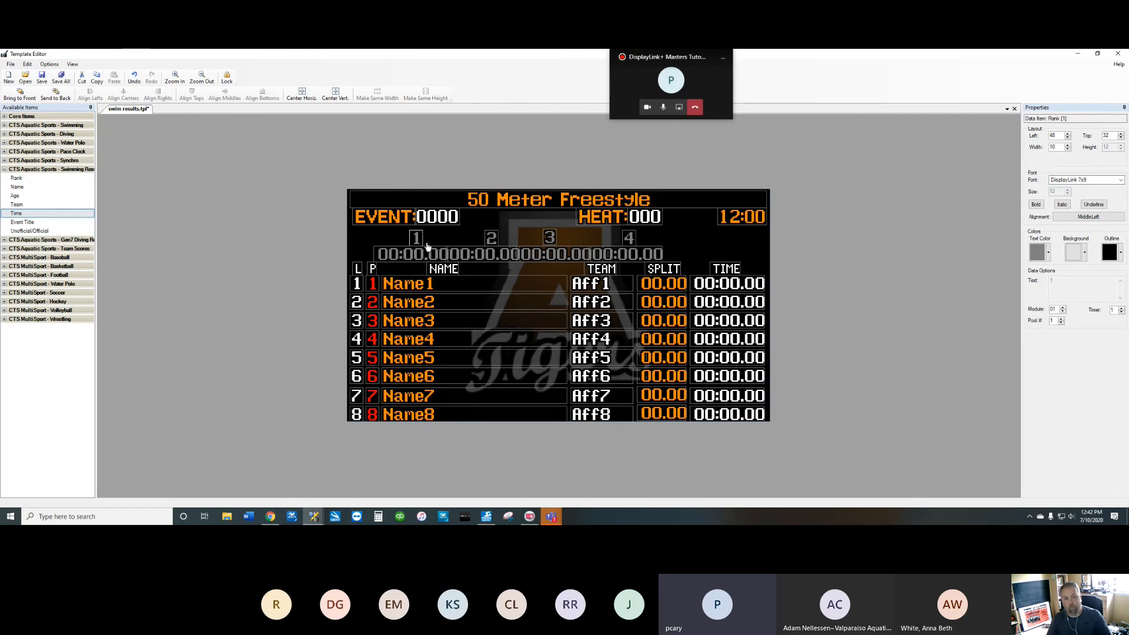
Step: Set the module of the second rank and time pair to 8
left_click(489, 241)
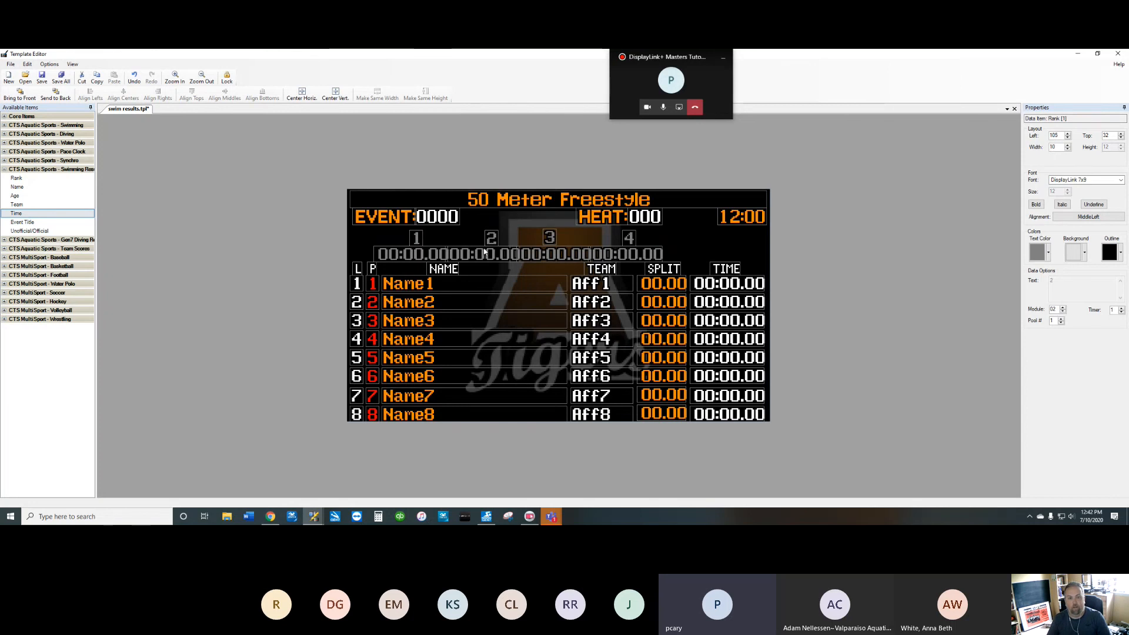
left_click_drag(472, 233, 495, 260)
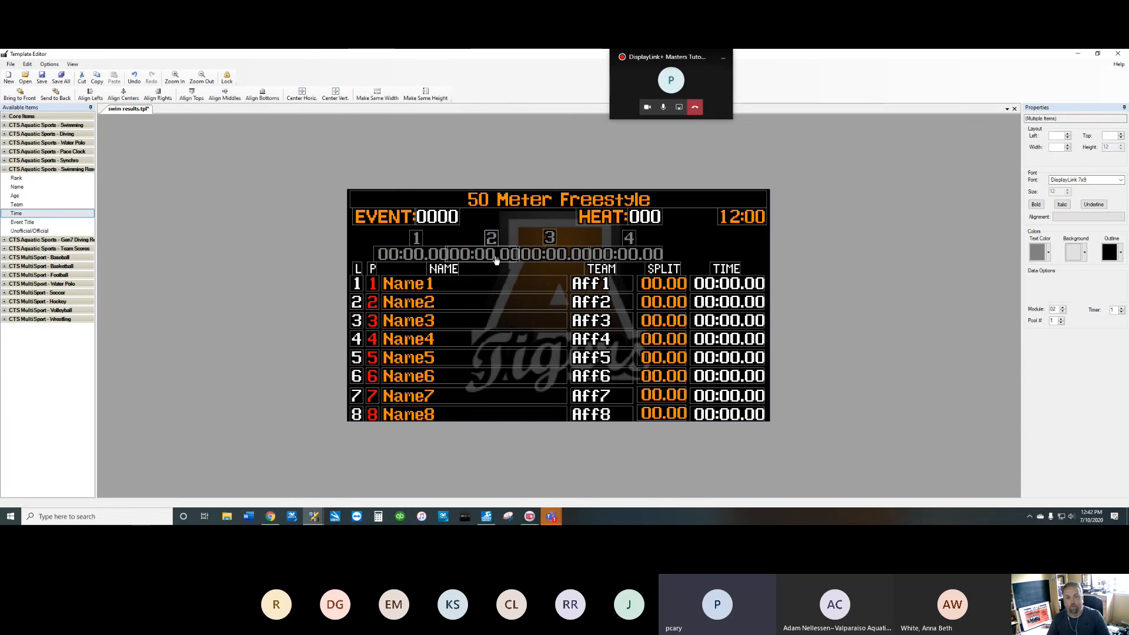
left_click(1063, 307)
left_click(1063, 308)
left_click(1062, 307)
left_click(1063, 307)
left_click(1063, 307)
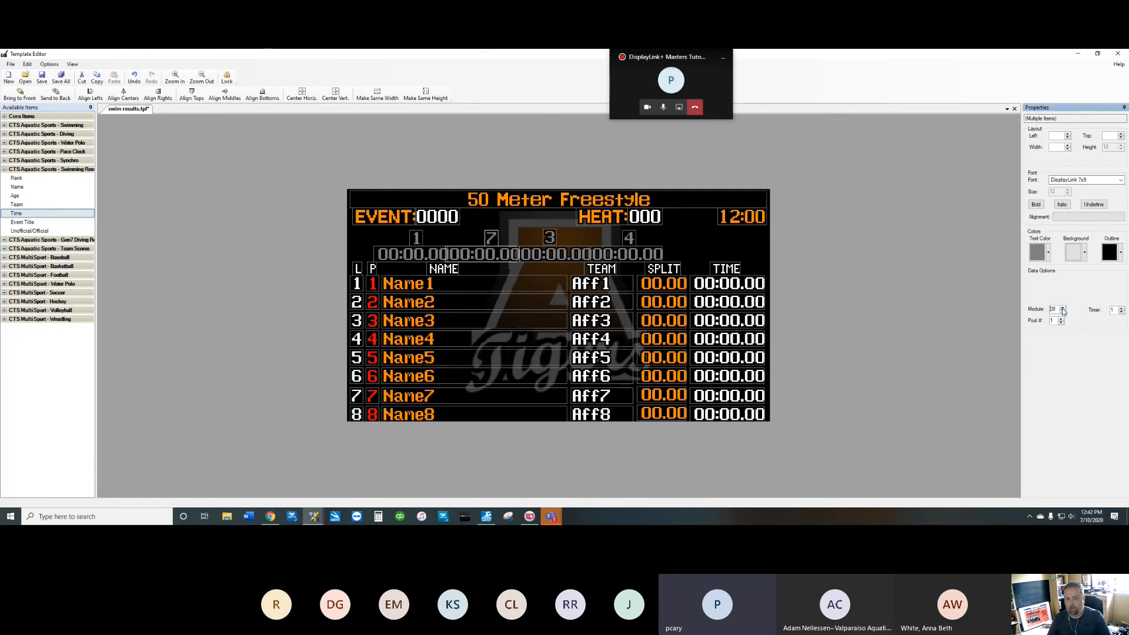
Step: Set the module of the third rank and time pair to 16
left_click(568, 247)
left_click(550, 252)
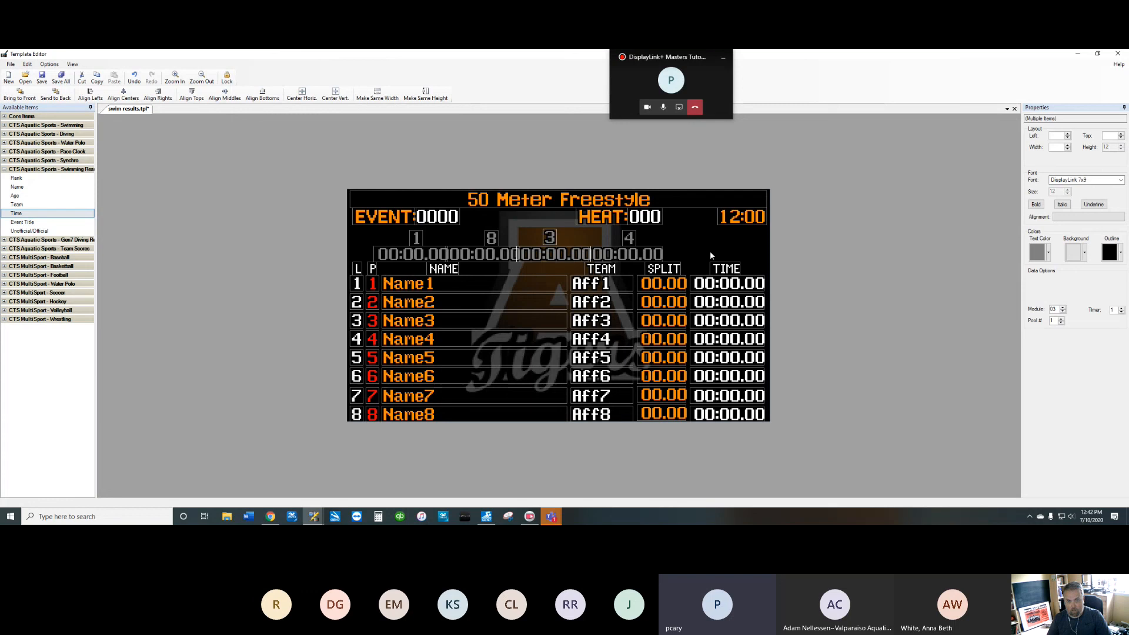
left_click(1063, 308)
left_click(1063, 308)
left_click(1063, 308)
left_click(1062, 308)
left_click(1063, 308)
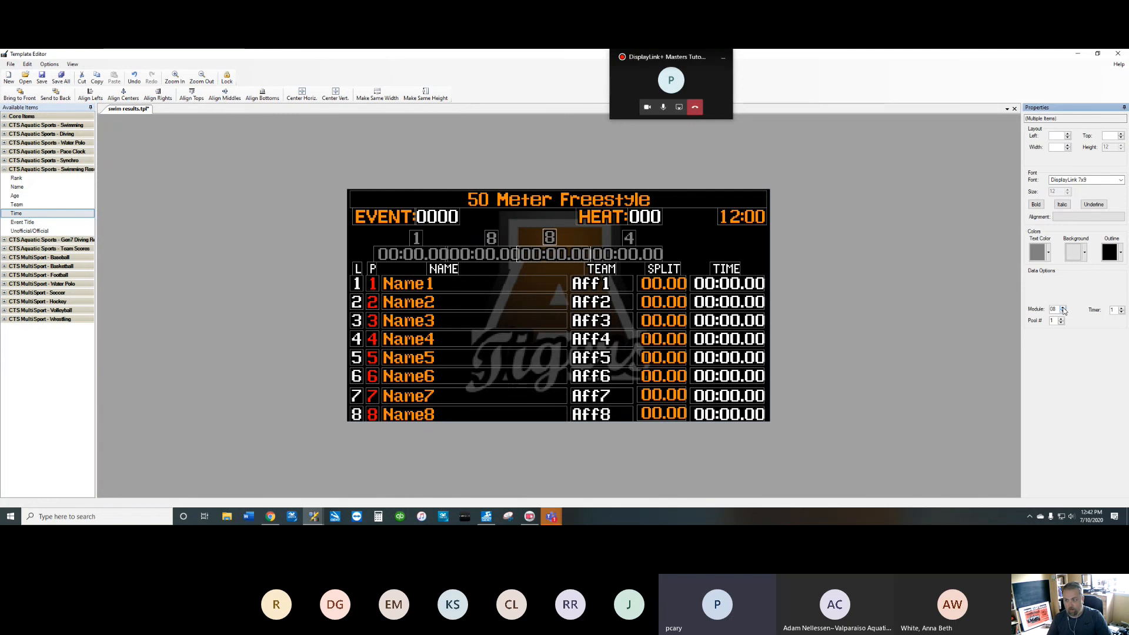
left_click(1063, 308)
left_click(1063, 308)
left_click(1063, 308)
left_click(1063, 308)
left_click(1063, 308)
left_click(1063, 308)
left_click(1062, 308)
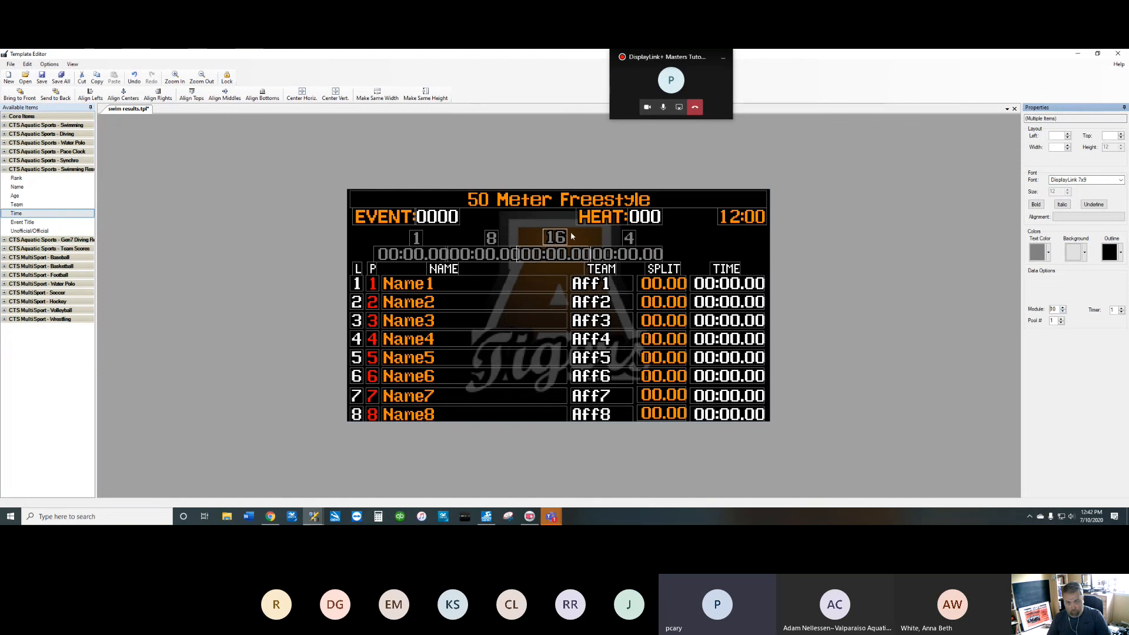
Step: Set the module of the fourth rank and time pair to 24
left_click(612, 235)
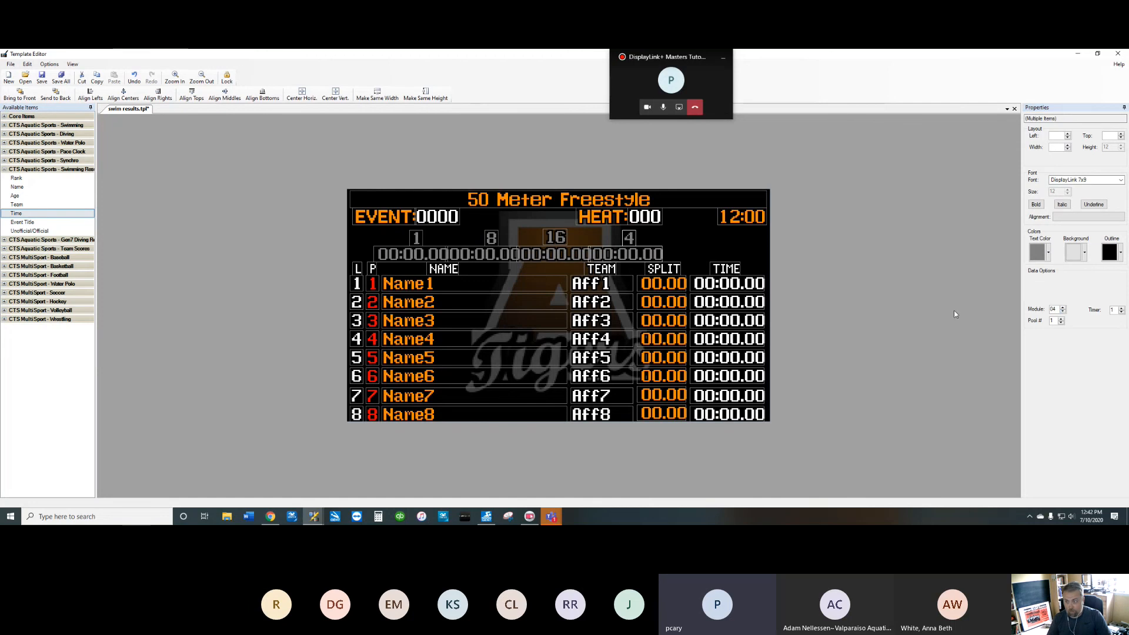
left_click(1063, 308)
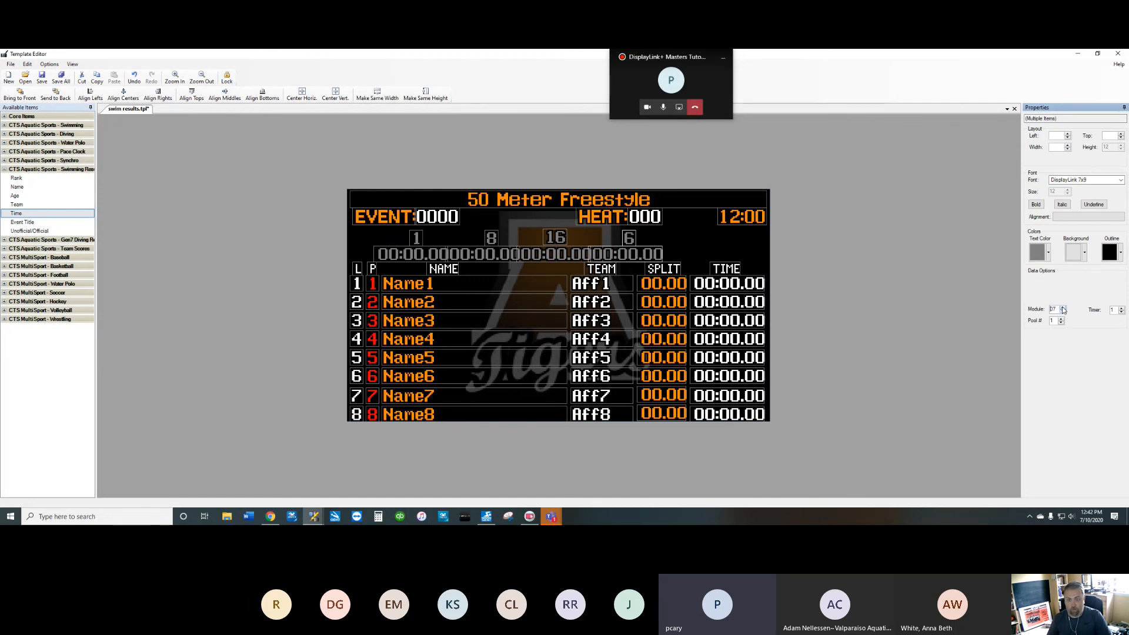
left_click(1063, 308)
left_click(1063, 308)
left_click(1062, 308)
left_click(1063, 308)
left_click(1063, 308)
left_click(1063, 308)
left_click(1063, 308)
left_click(1063, 308)
left_click(1063, 308)
left_click(1063, 308)
left_click(1063, 312)
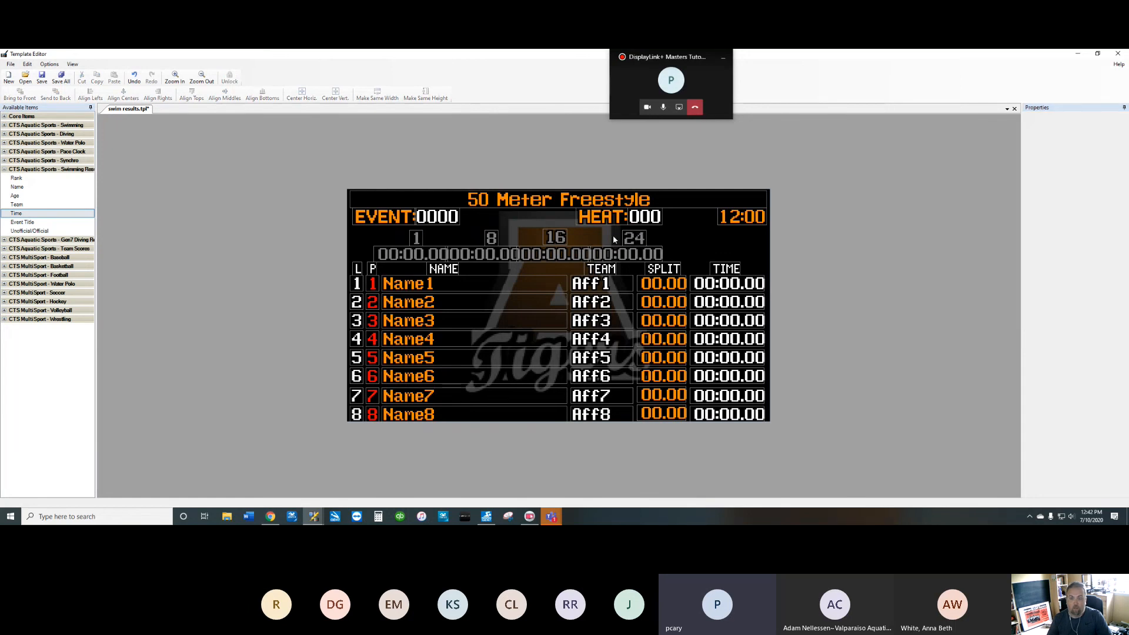
Step: Spread the rank and time pairs apart across the template's width and align rank 8 above its time
left_click_drag(636, 251, 726, 248)
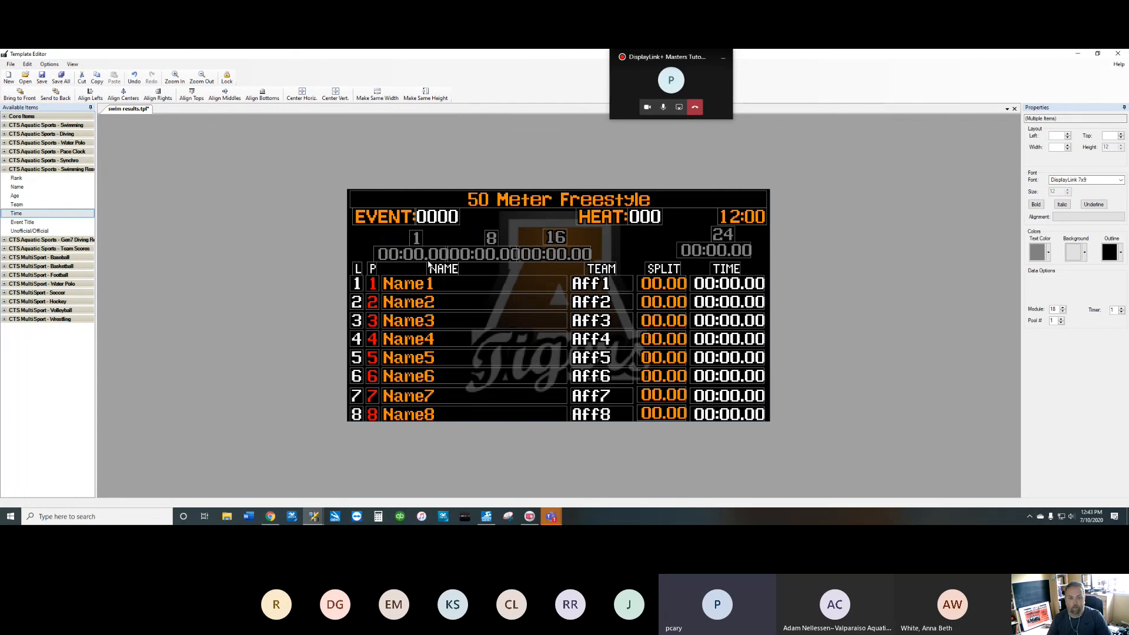
left_click(408, 253)
left_click_drag(409, 254, 393, 254)
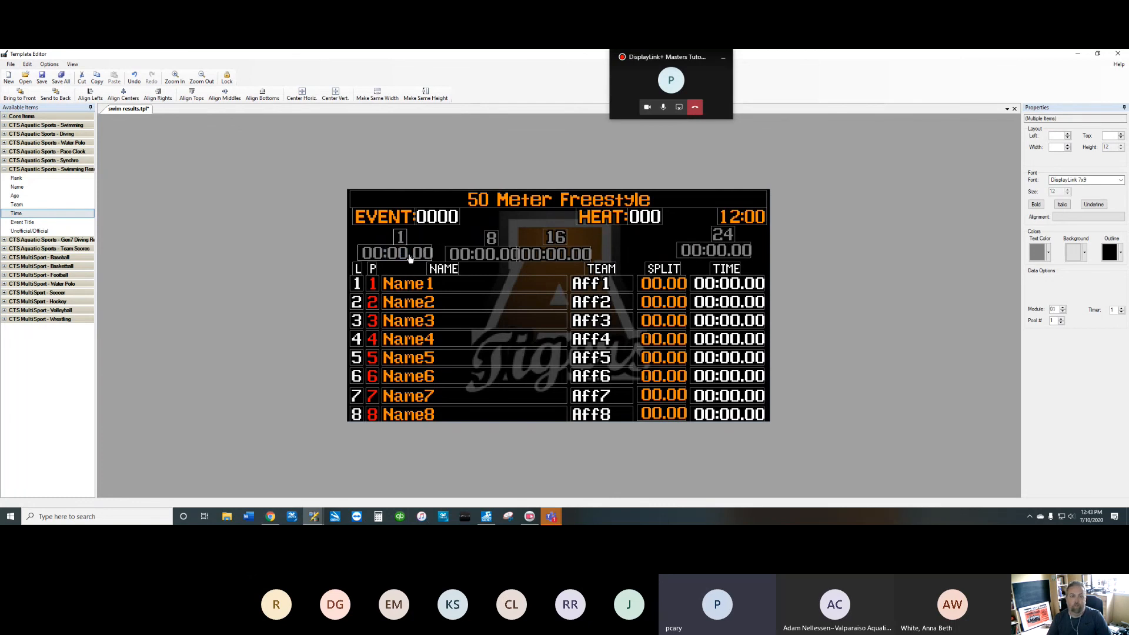
left_click(559, 253)
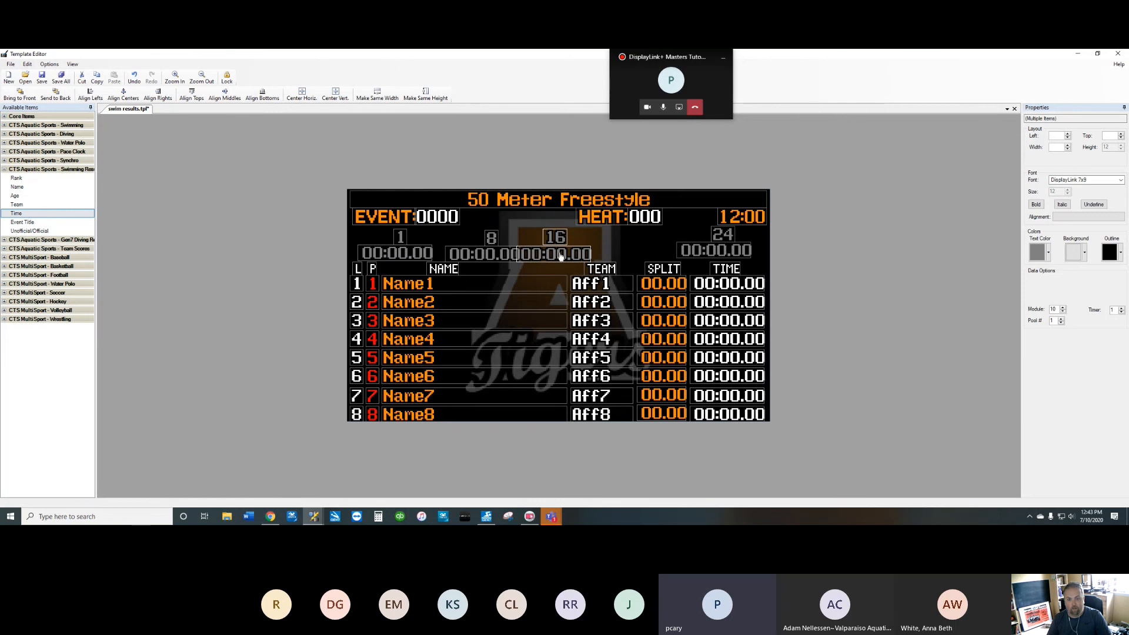
left_click_drag(559, 253, 587, 252)
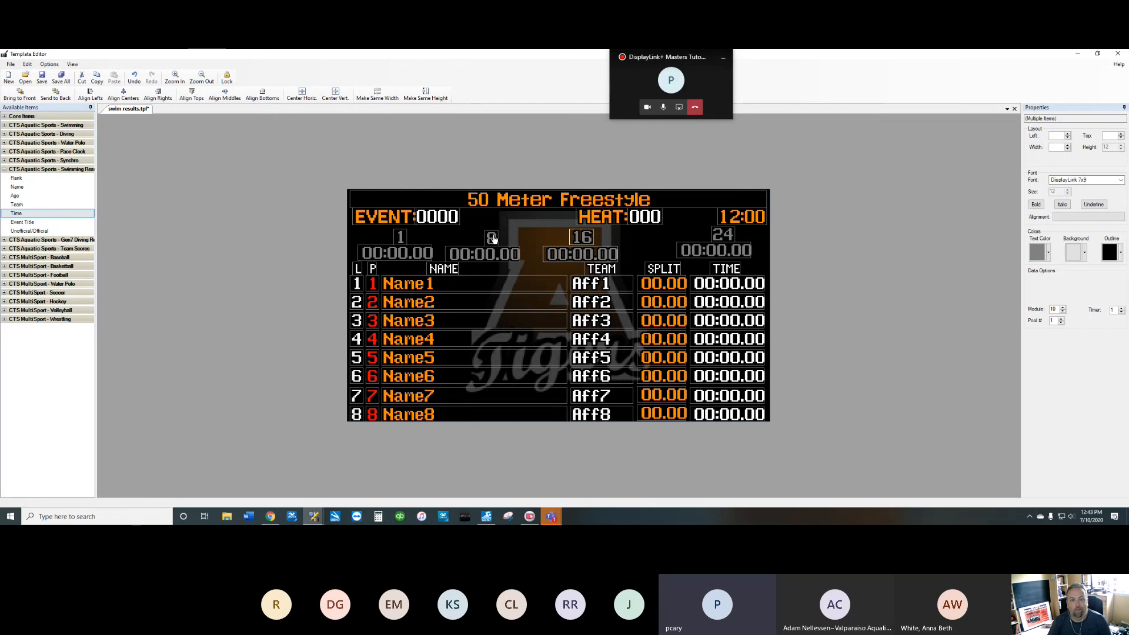
left_click_drag(492, 238, 487, 235)
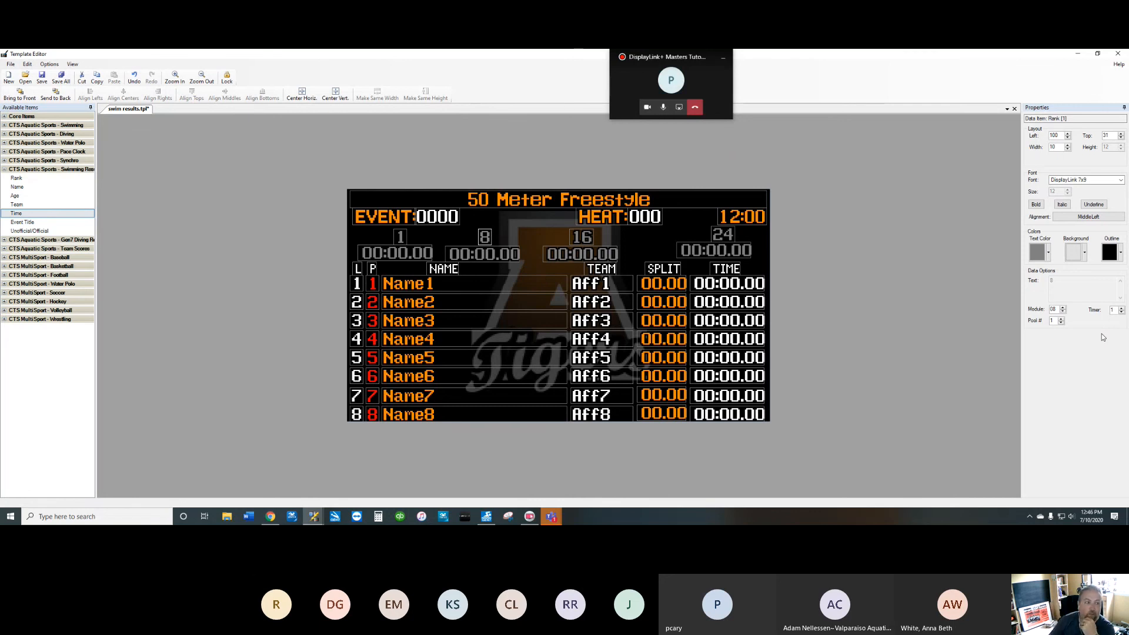
Step: Expand the Gen7 diving results items, and close the Template Editor without saving the changes to swim results.tpl
left_click(4, 240)
left_click(89, 266)
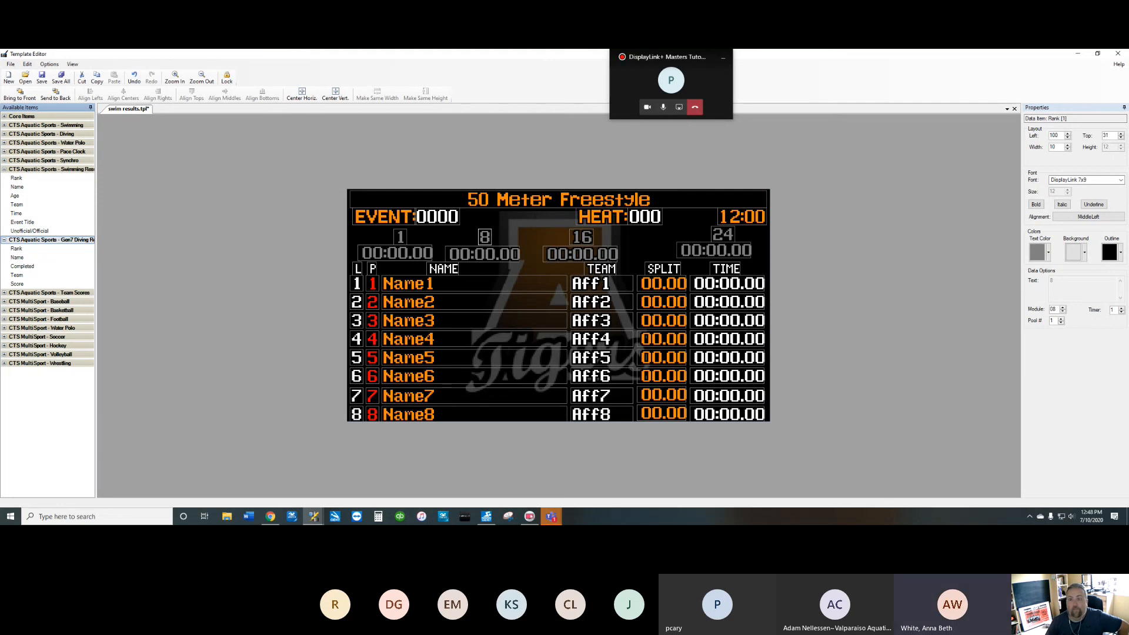
left_click(1121, 54)
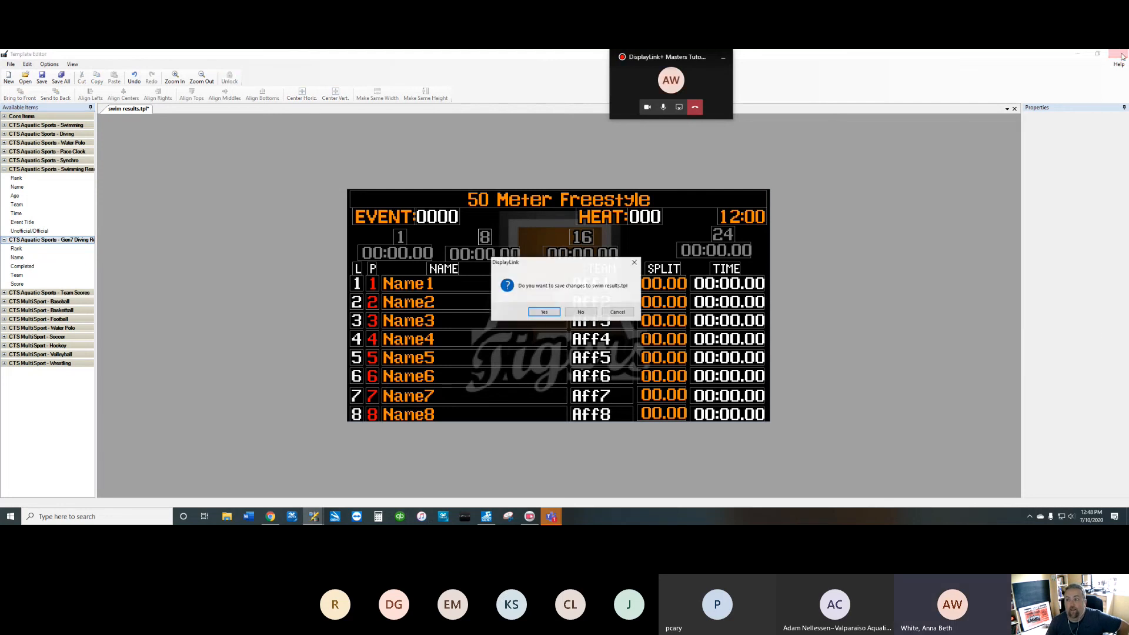
left_click(580, 312)
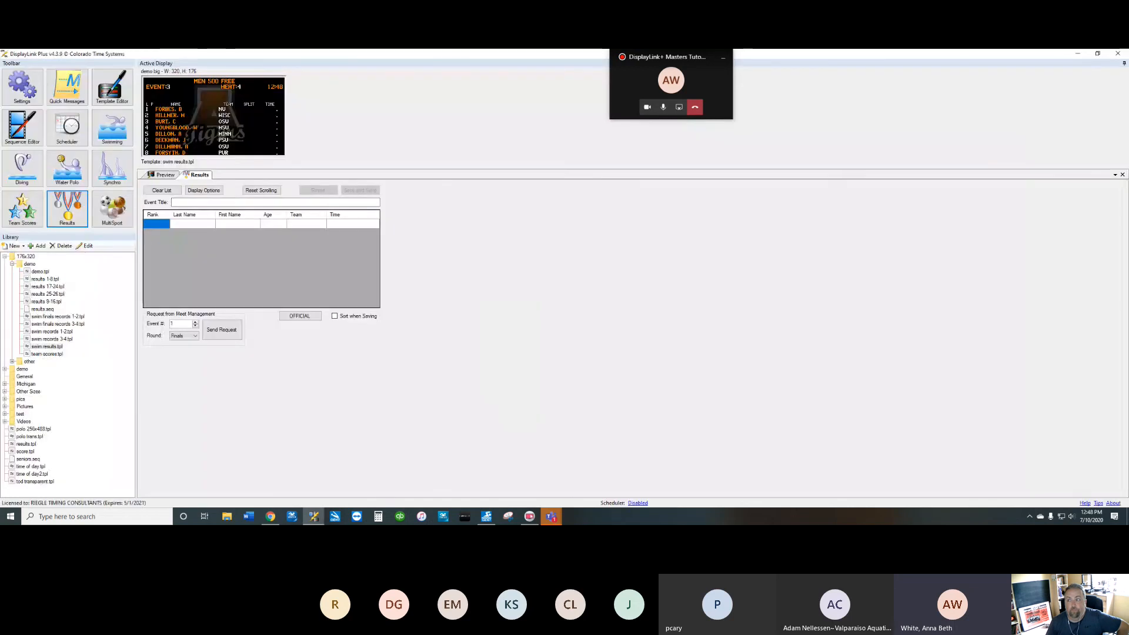
Step: Close DisplayLink Plus, return to the Teams meeting window and leave the meeting
left_click(1116, 57)
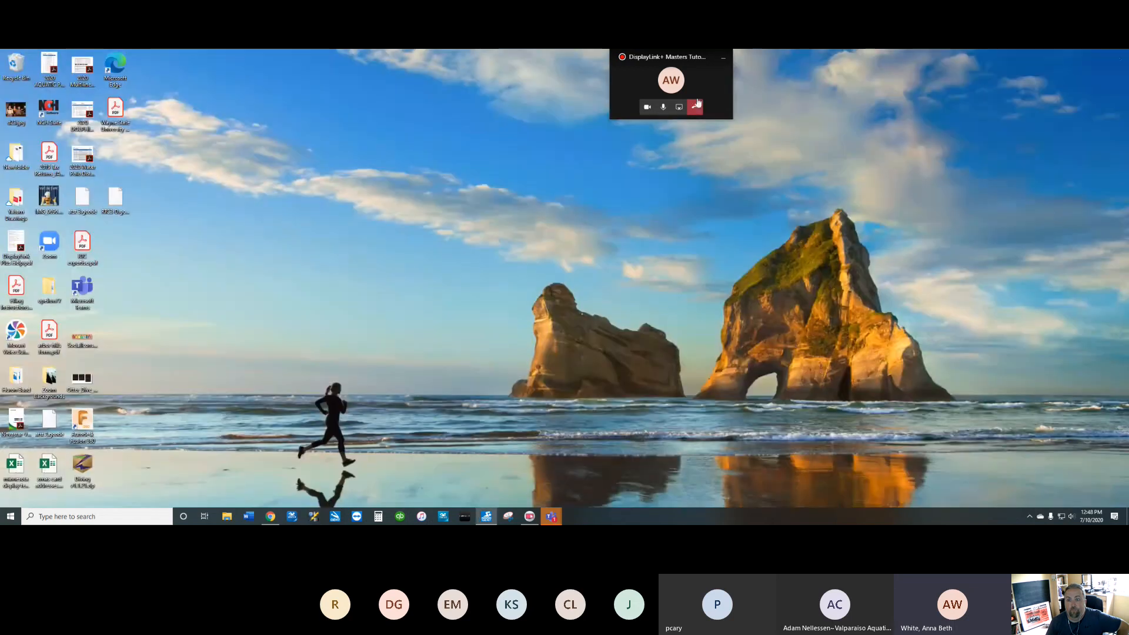
left_click(711, 81)
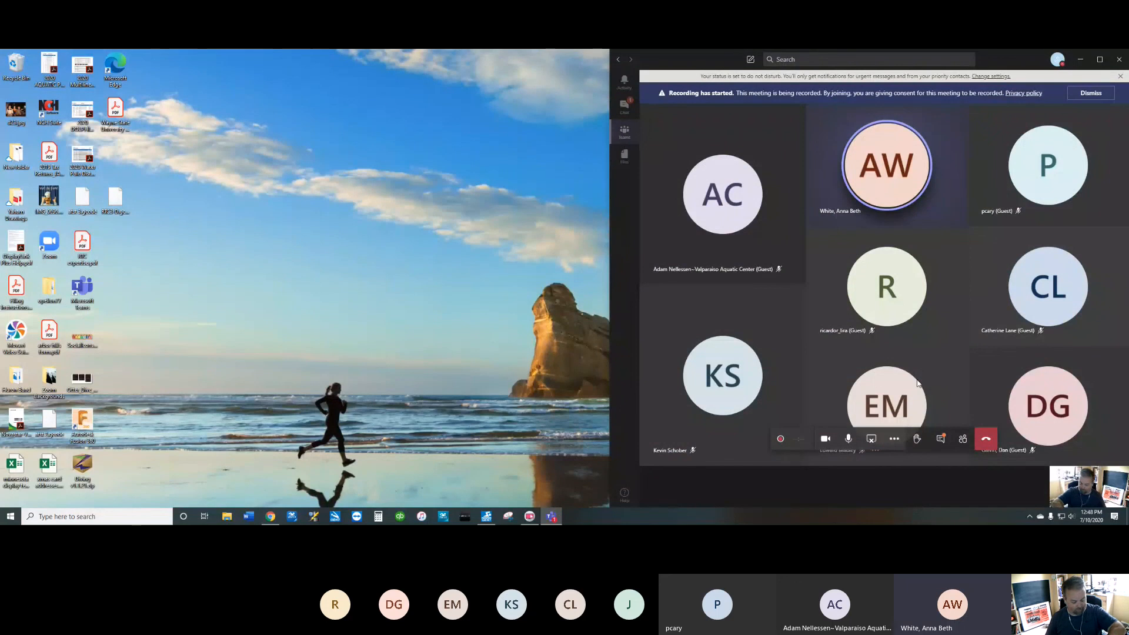
left_click(986, 439)
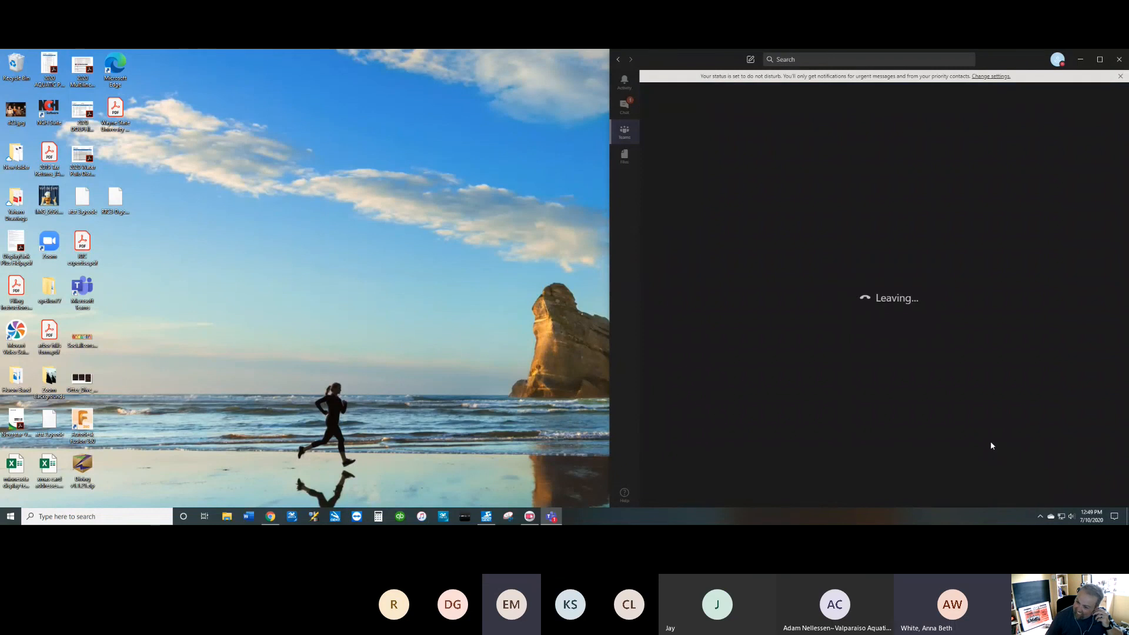